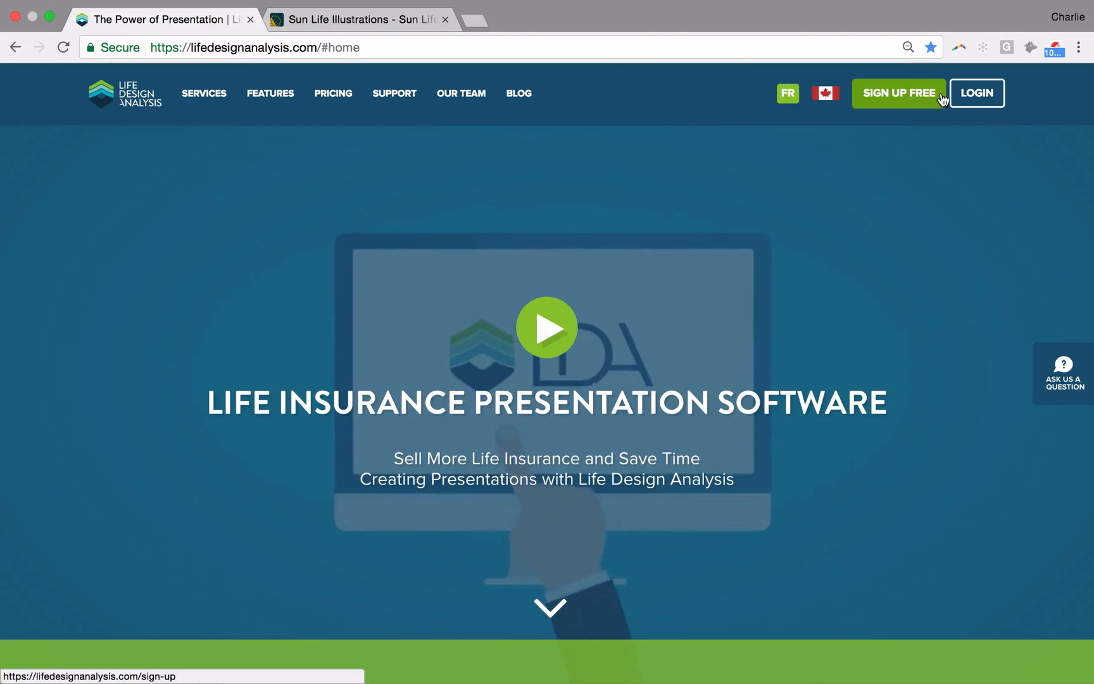
Step: Sign in to Life Design Analysis with the saved credentials and start a new case
left_click(970, 103)
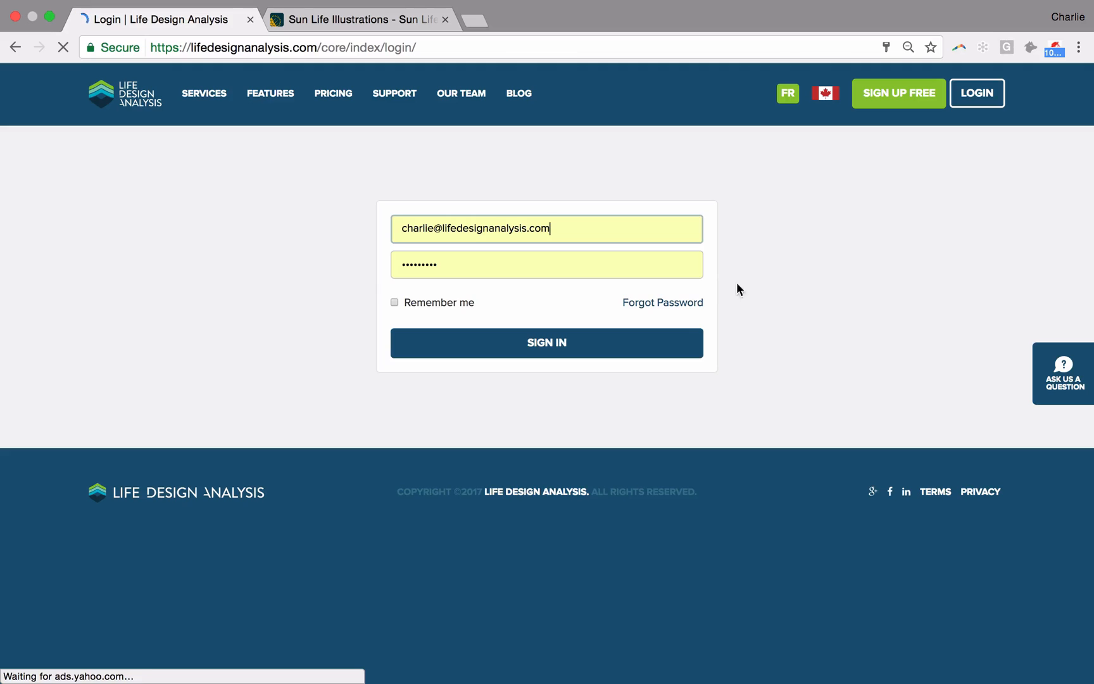
left_click(675, 343)
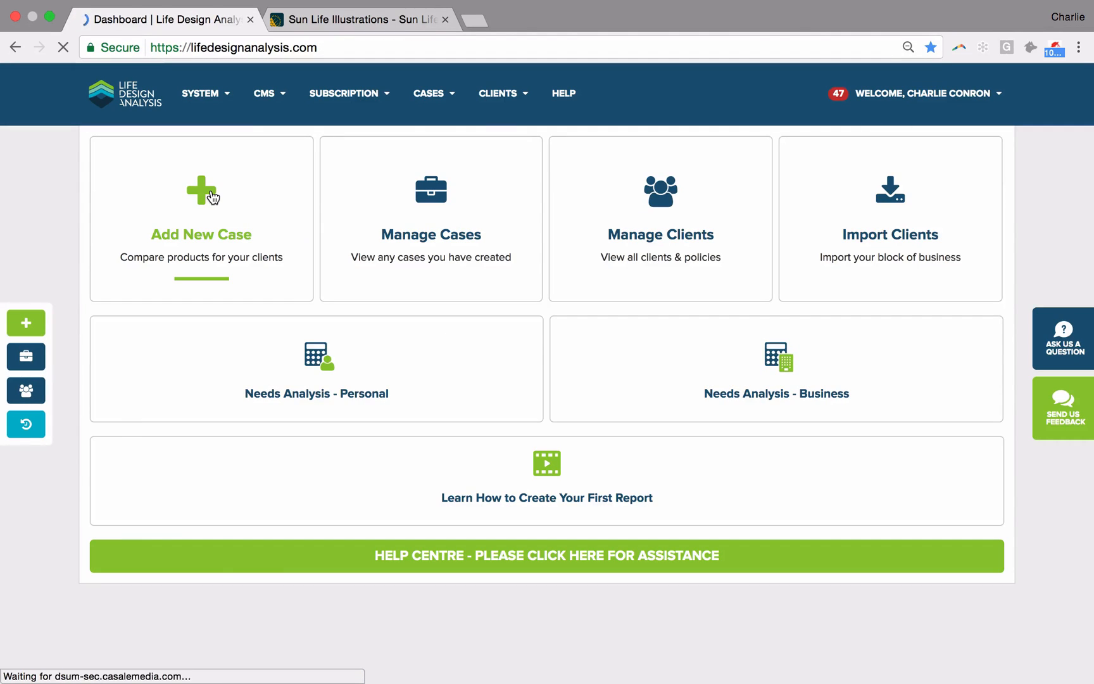
left_click(213, 198)
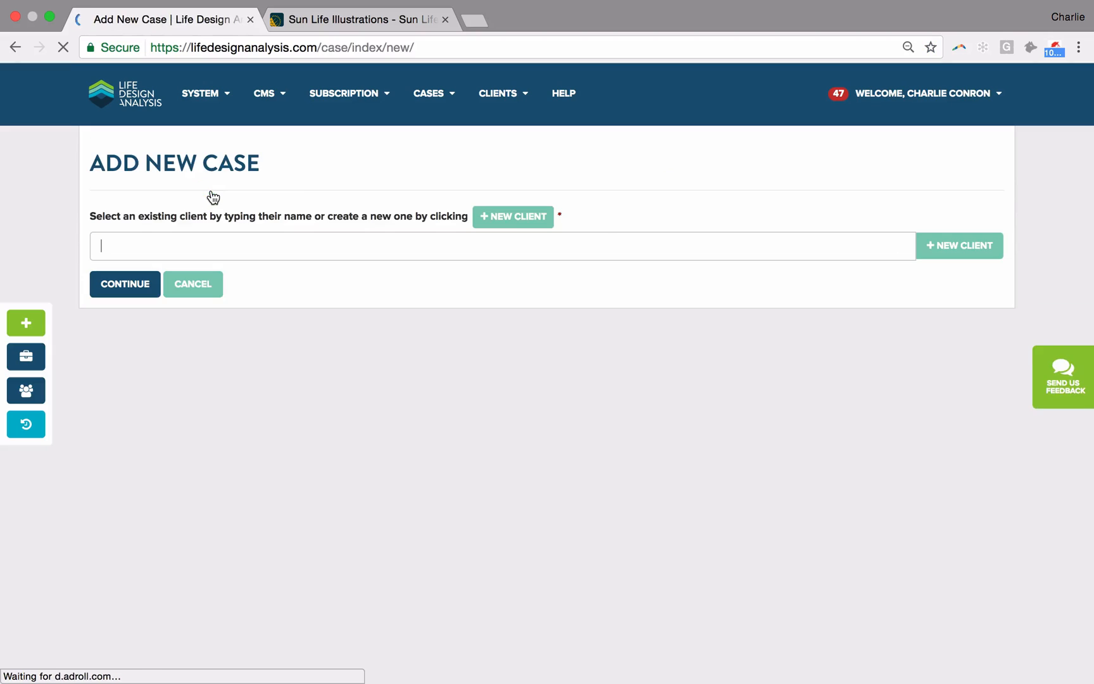
Step: Create the new case for the existing test client
left_click(338, 244)
type("Ei")
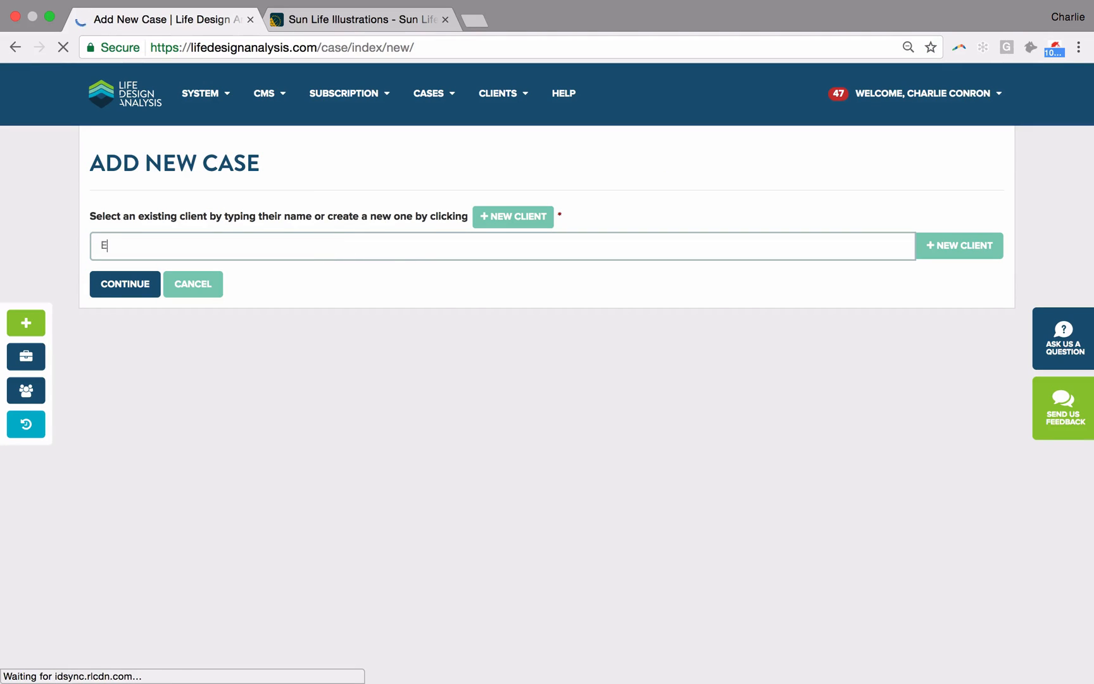
type("g")
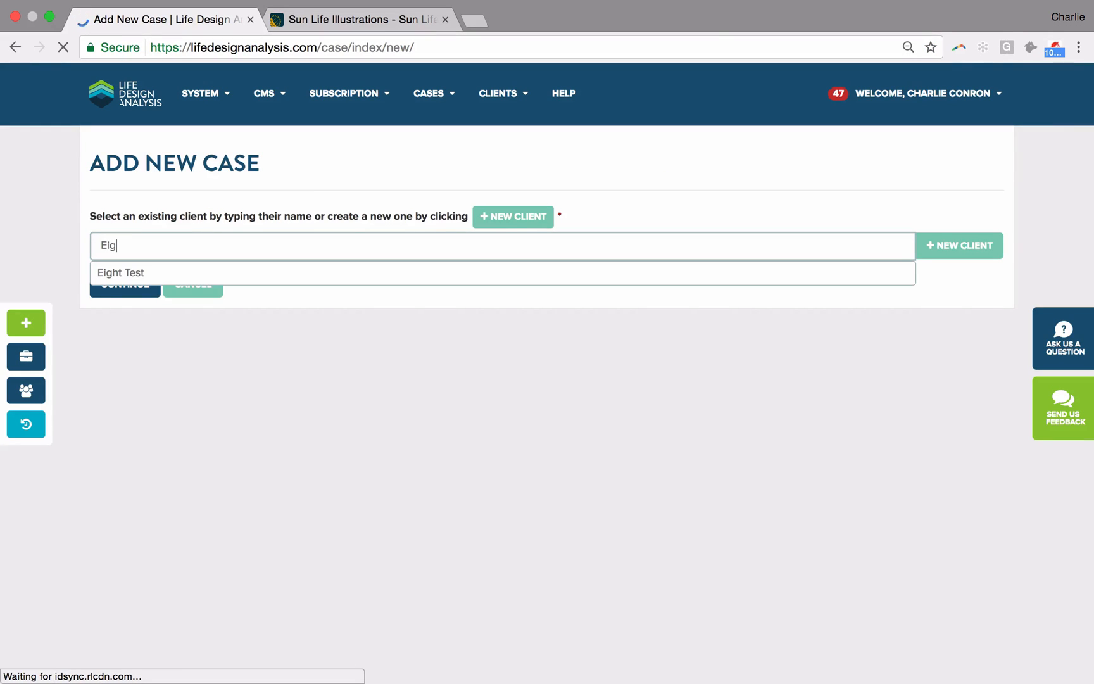
left_click(302, 272)
left_click(104, 285)
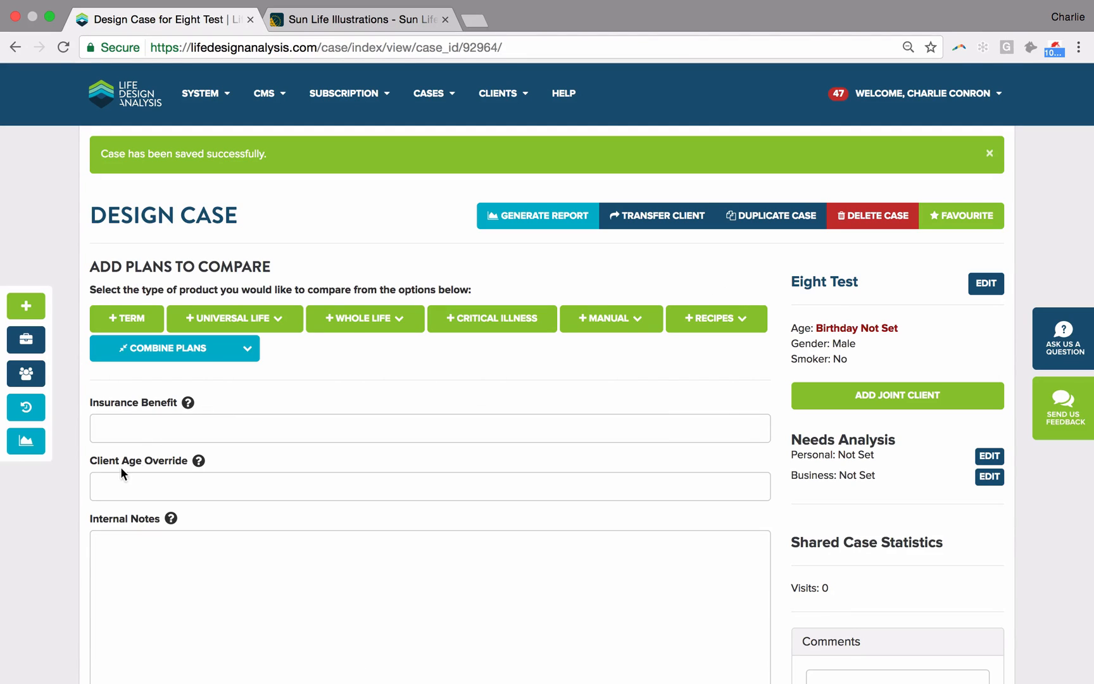
Step: Set the case's client age override to 35 and add a Sun Life Whole Life plan
left_click(109, 486)
type("35")
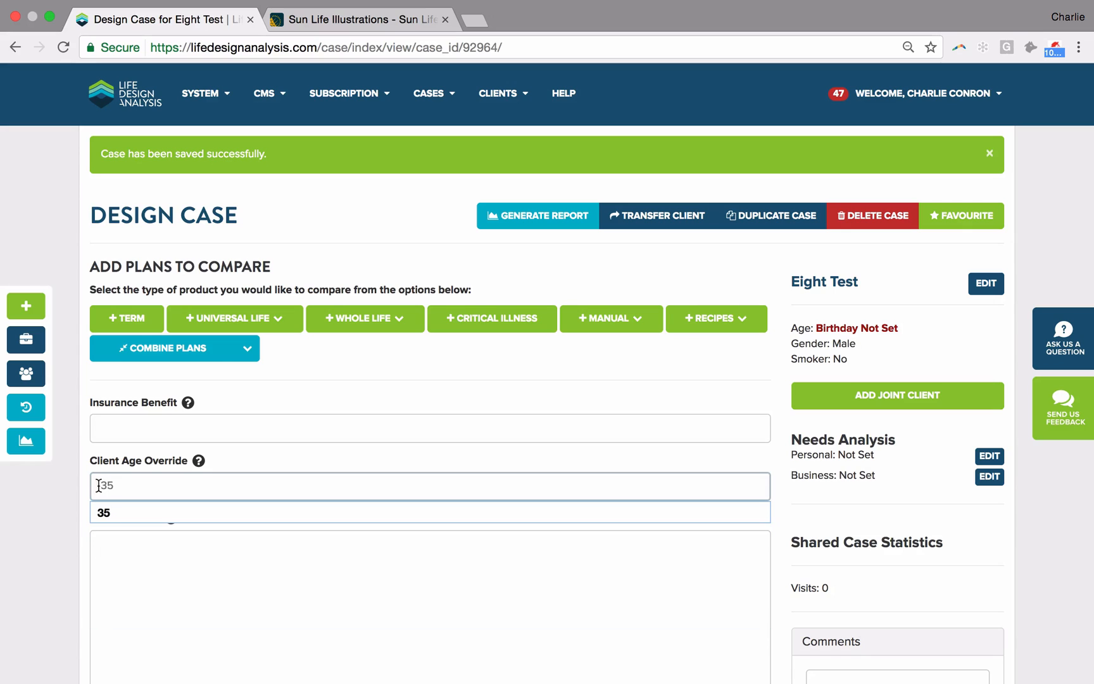
left_click(20, 494)
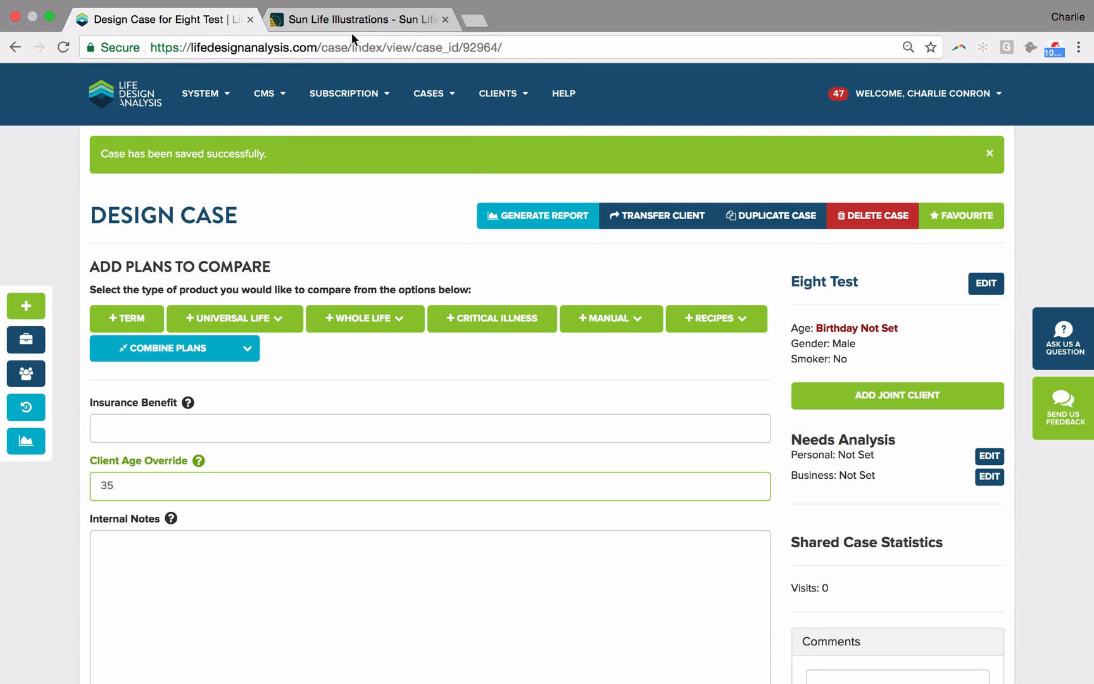
left_click(372, 325)
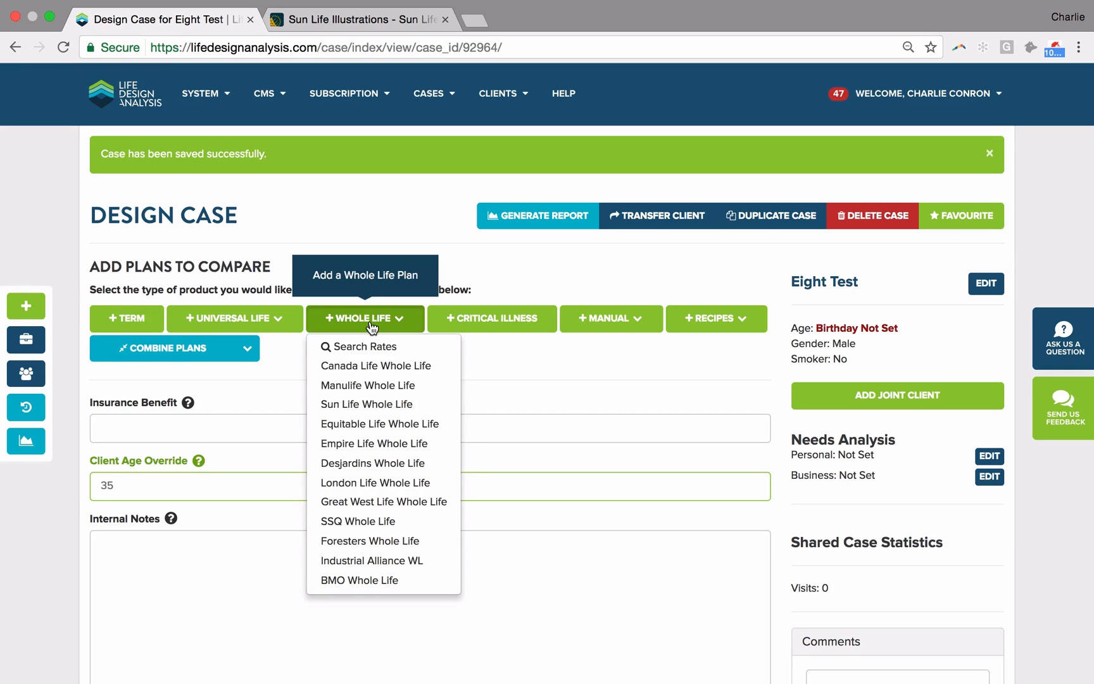
left_click(365, 405)
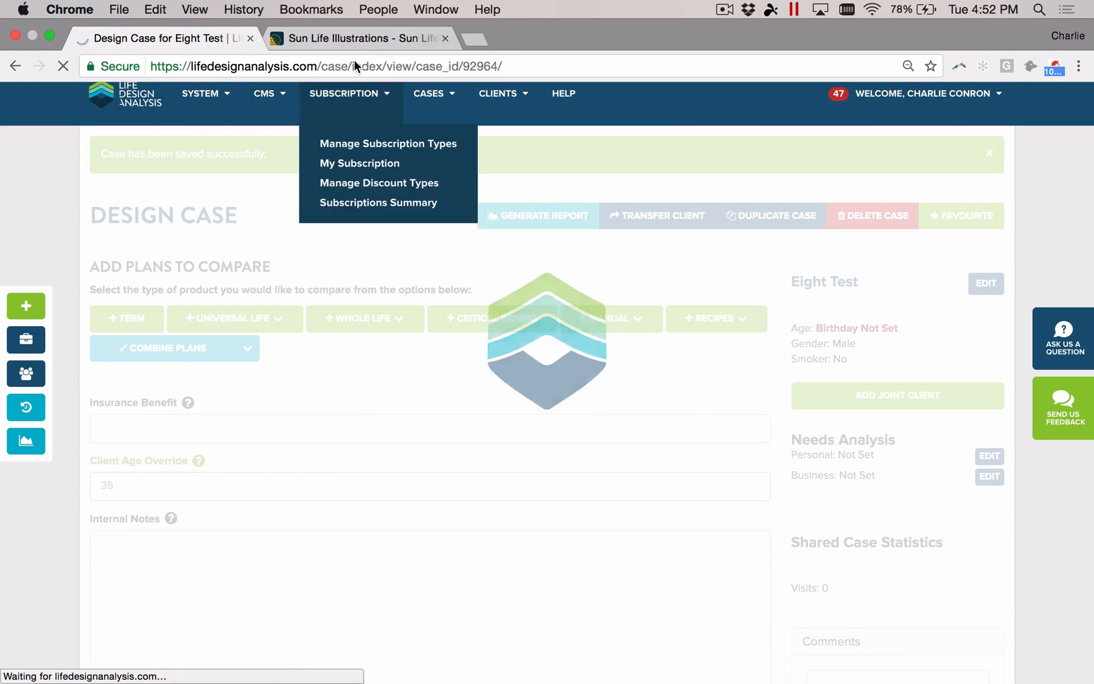
Step: Switch to Sun Life Illustrations, review the Sun Par Accelerator client and coverage details, and export the illustration spreadsheet to Excel
left_click(354, 31)
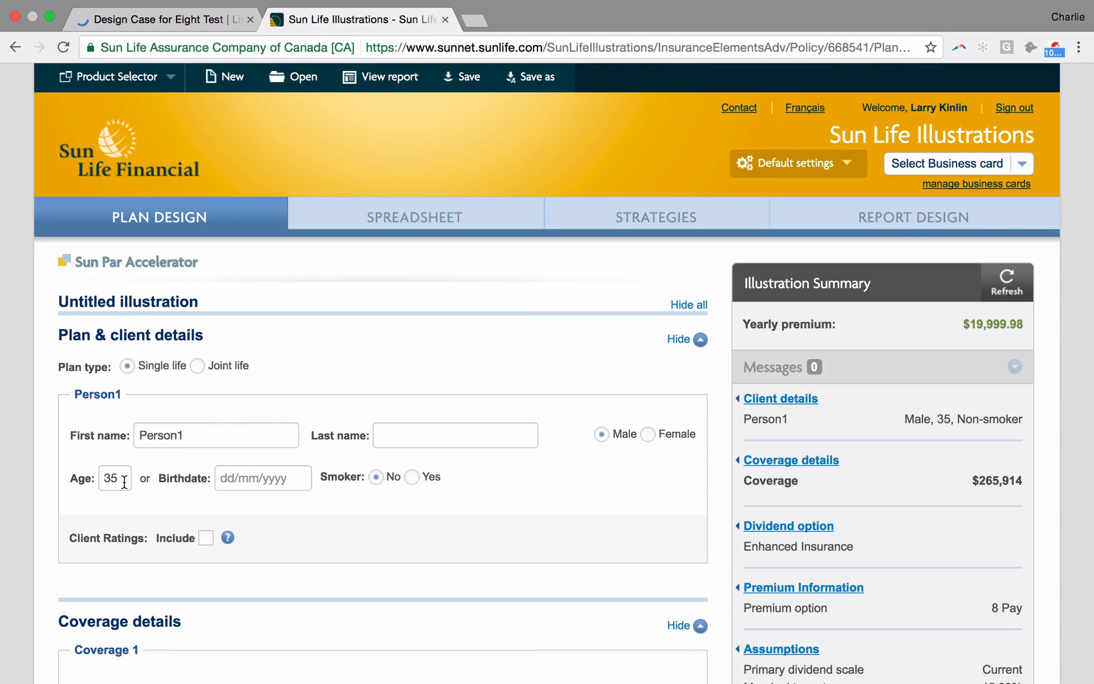
scroll(124, 482, "down", 5)
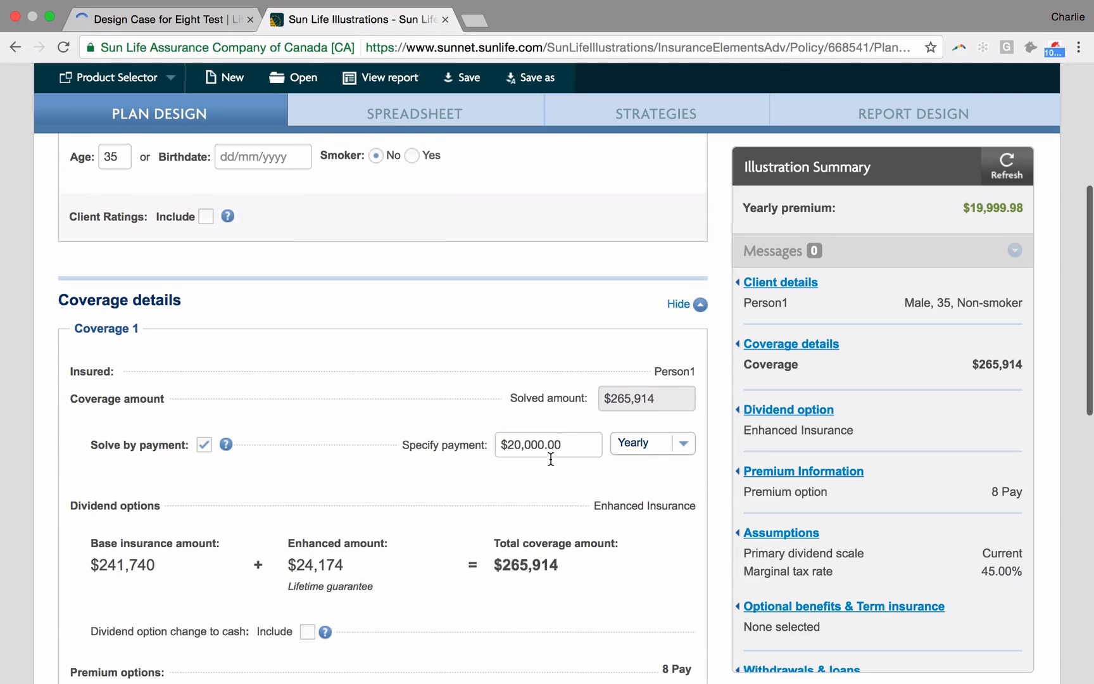
scroll(458, 452, "down", 3)
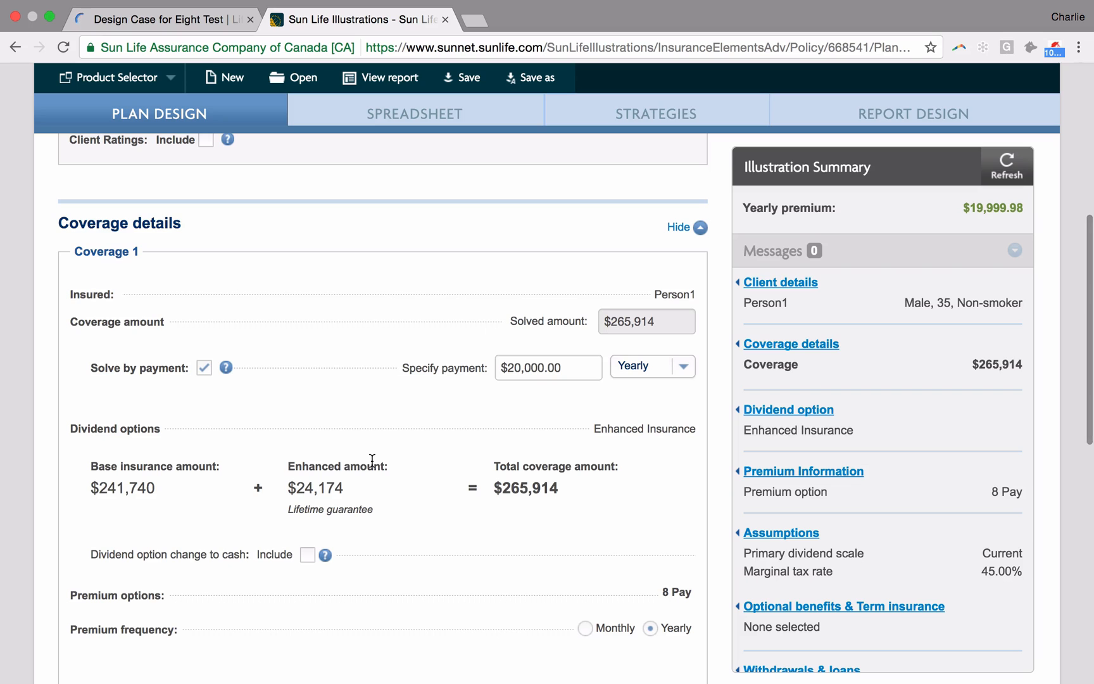
scroll(364, 510, "down", 5)
scroll(364, 510, "down", 1)
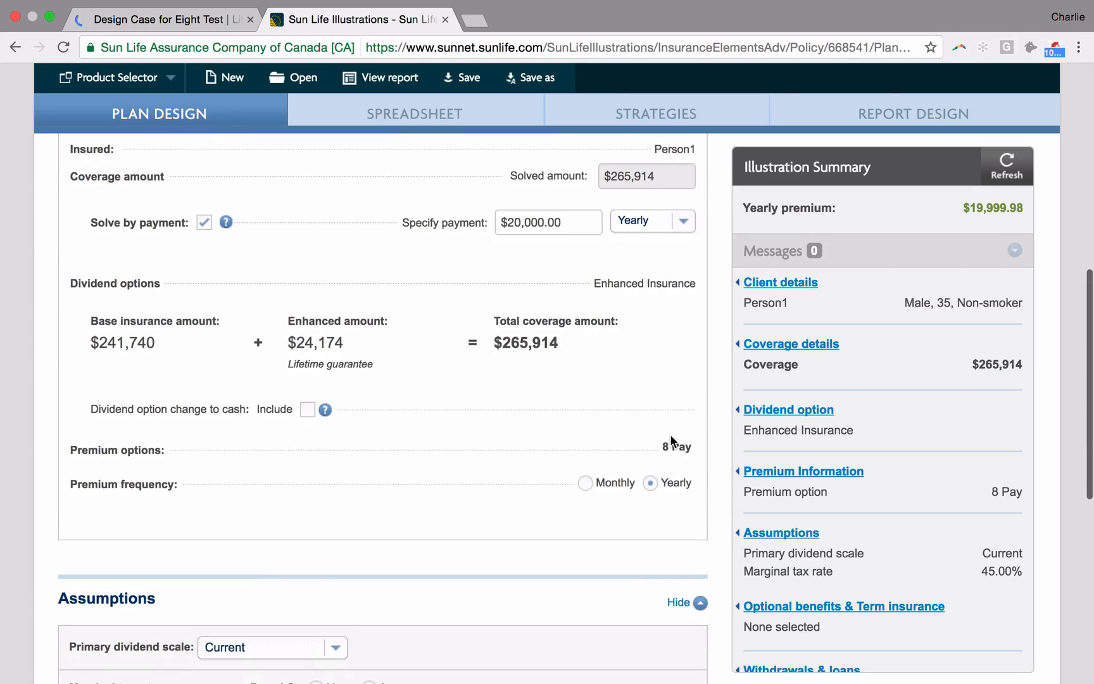
scroll(640, 493, "up", 8)
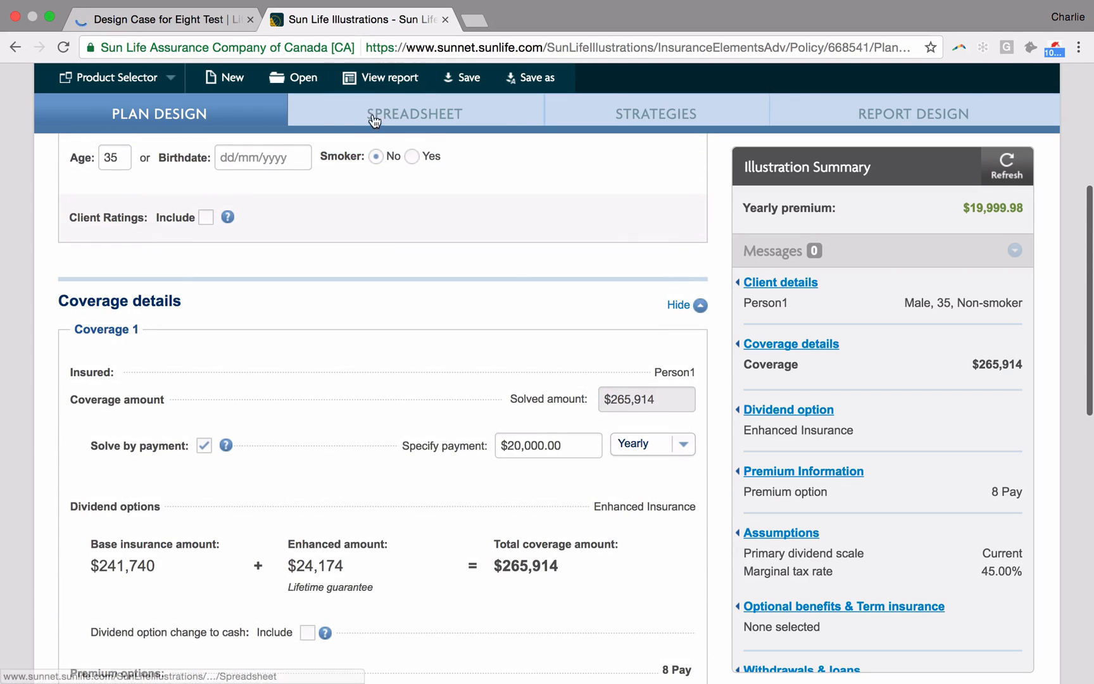
left_click(394, 111)
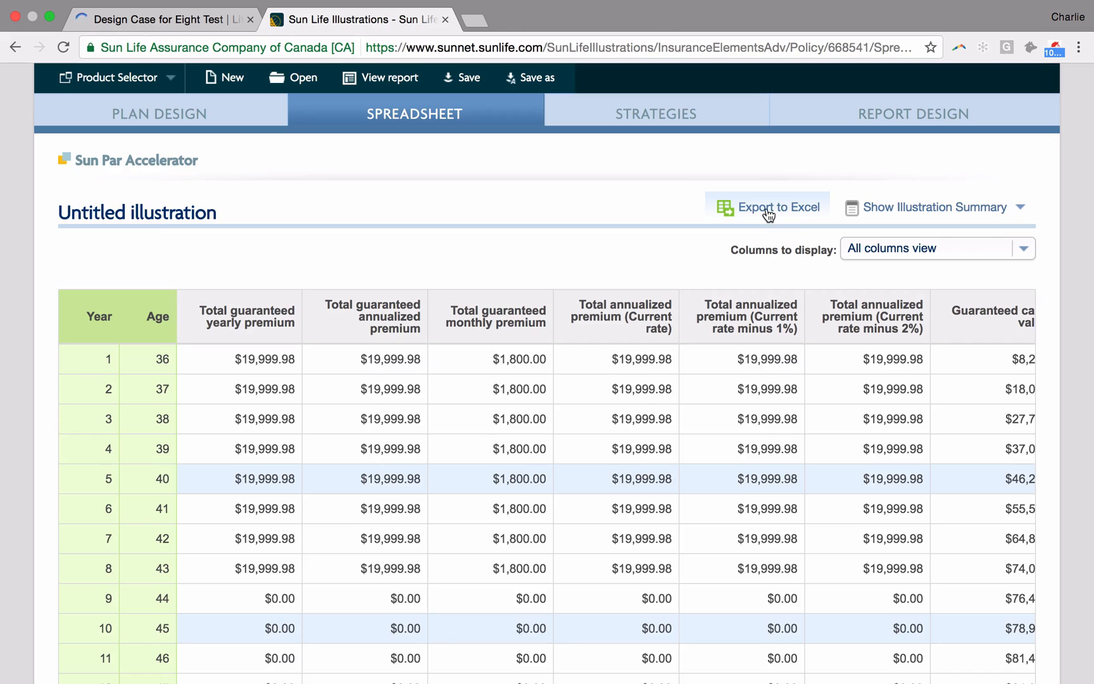
left_click(768, 214)
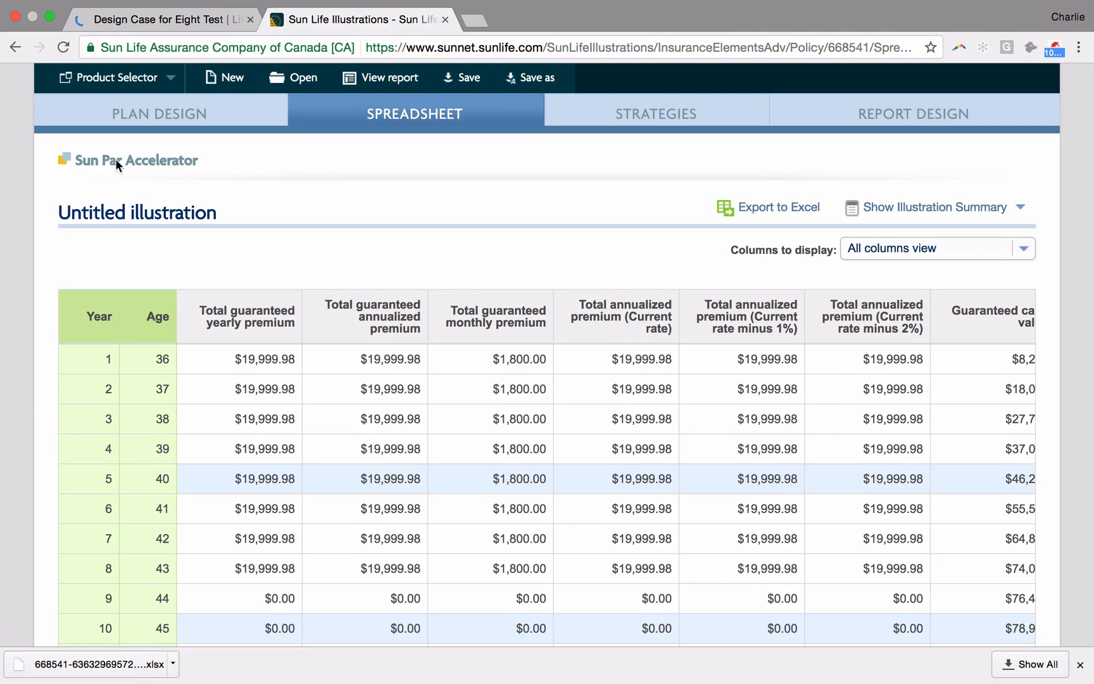
Step: Back in Life Design Analysis, import 668541-636329695728295889.xlsx from Downloads into the Sun Life Whole Life plan
left_click(215, 19)
mouse_move(200, 231)
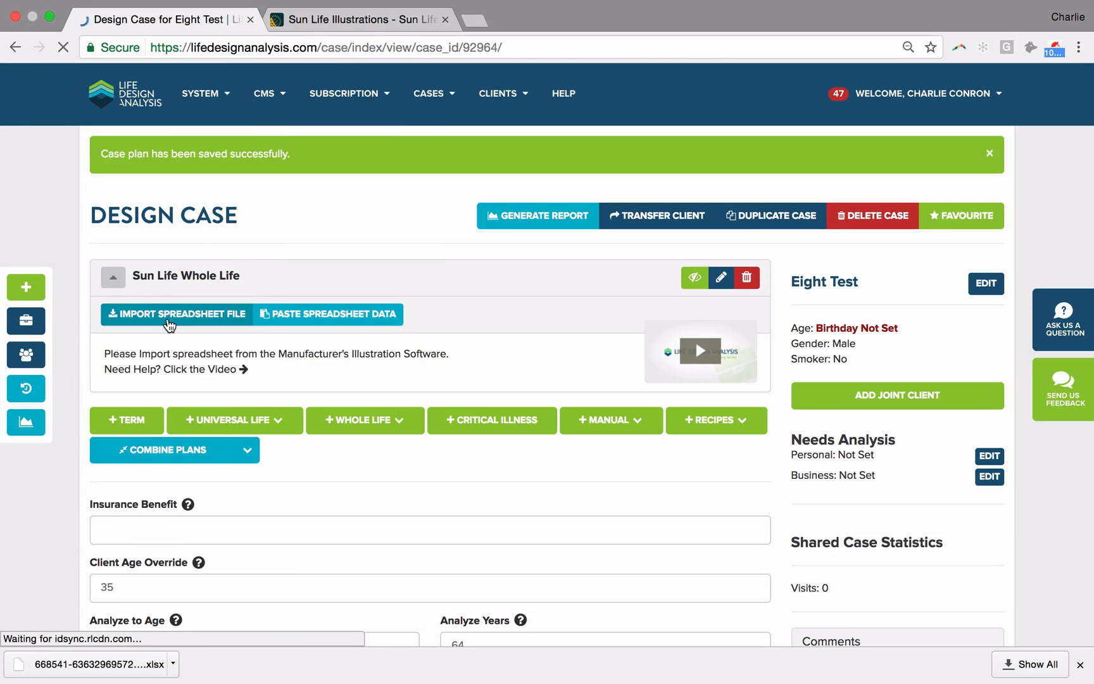
left_click(169, 315)
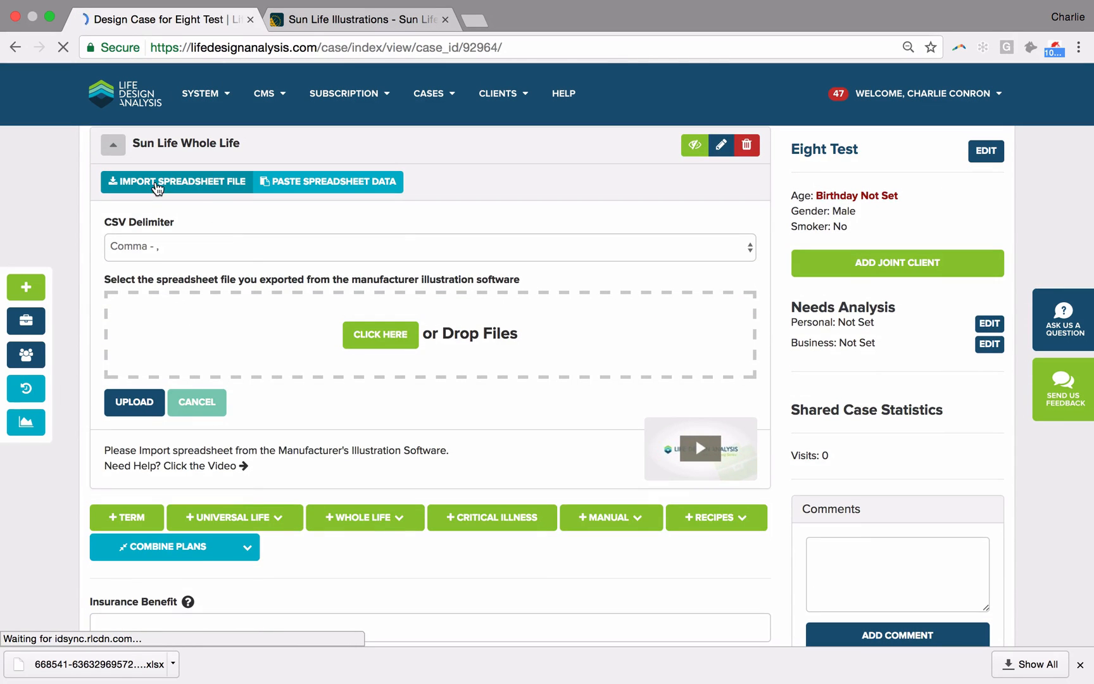
left_click(379, 337)
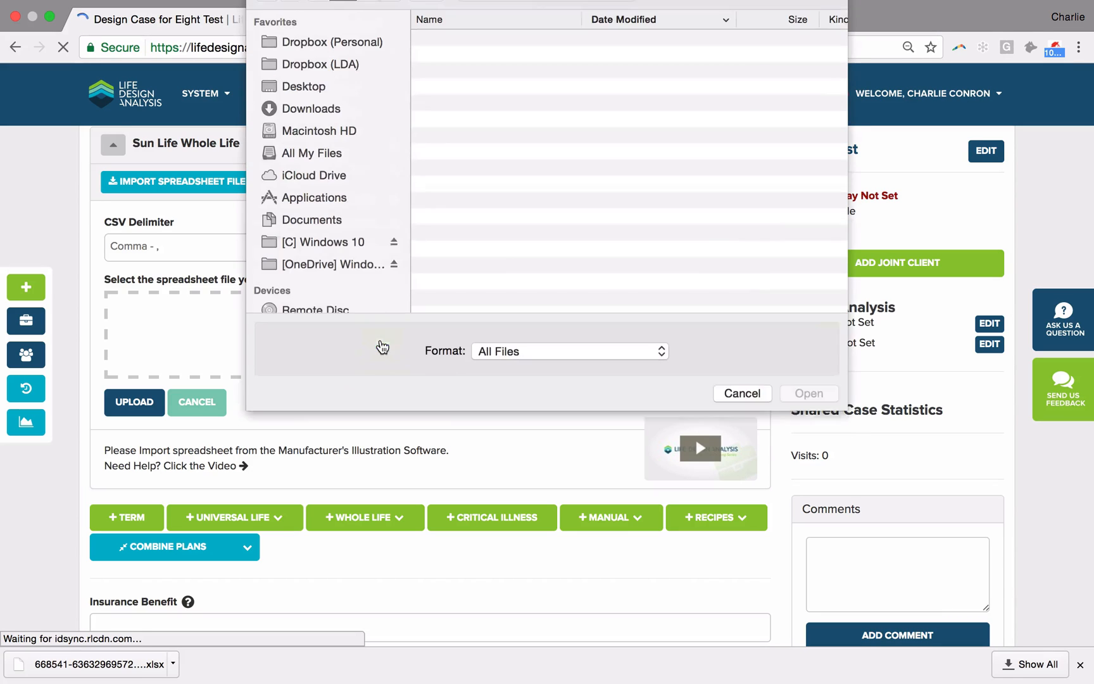
left_click(304, 134)
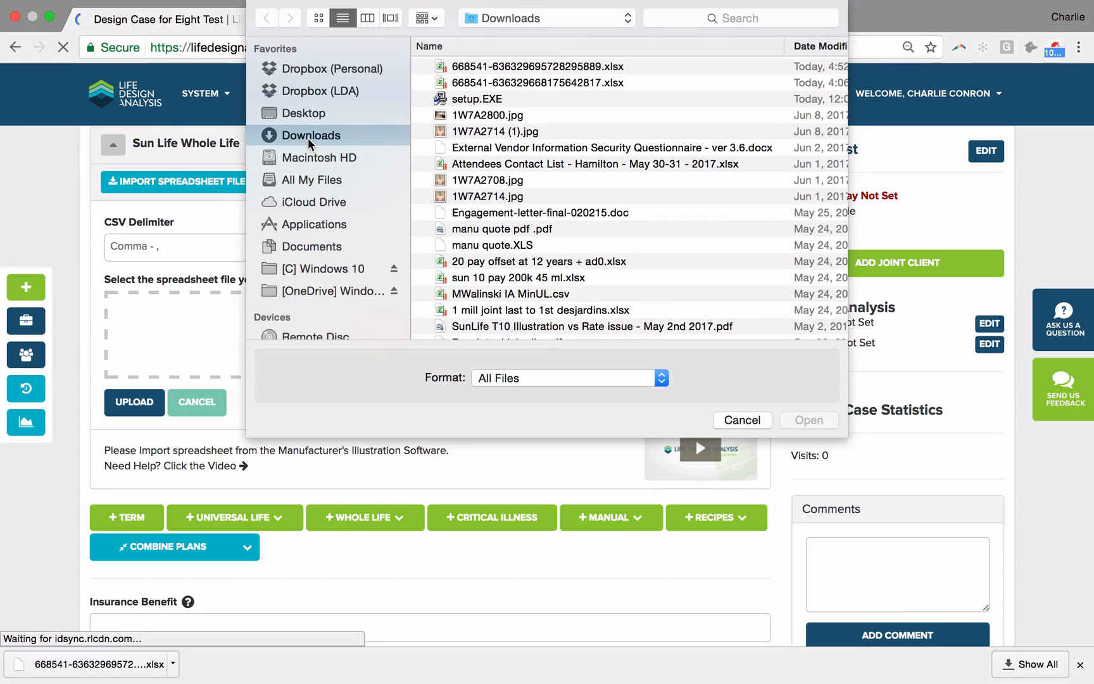
left_click(498, 66)
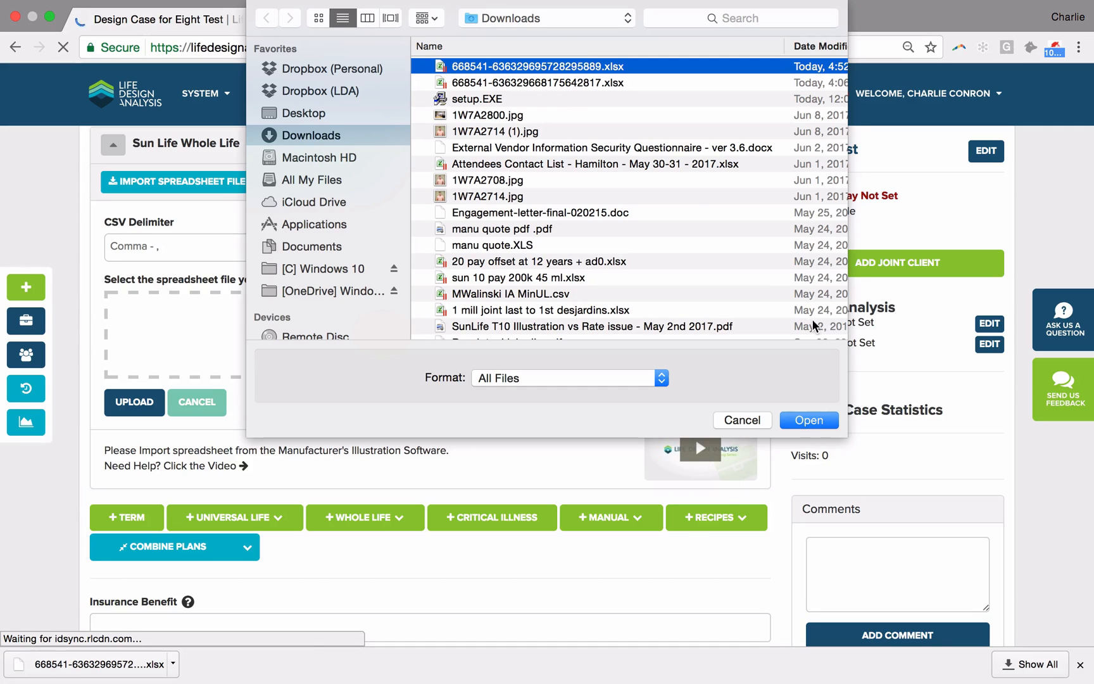
left_click(811, 422)
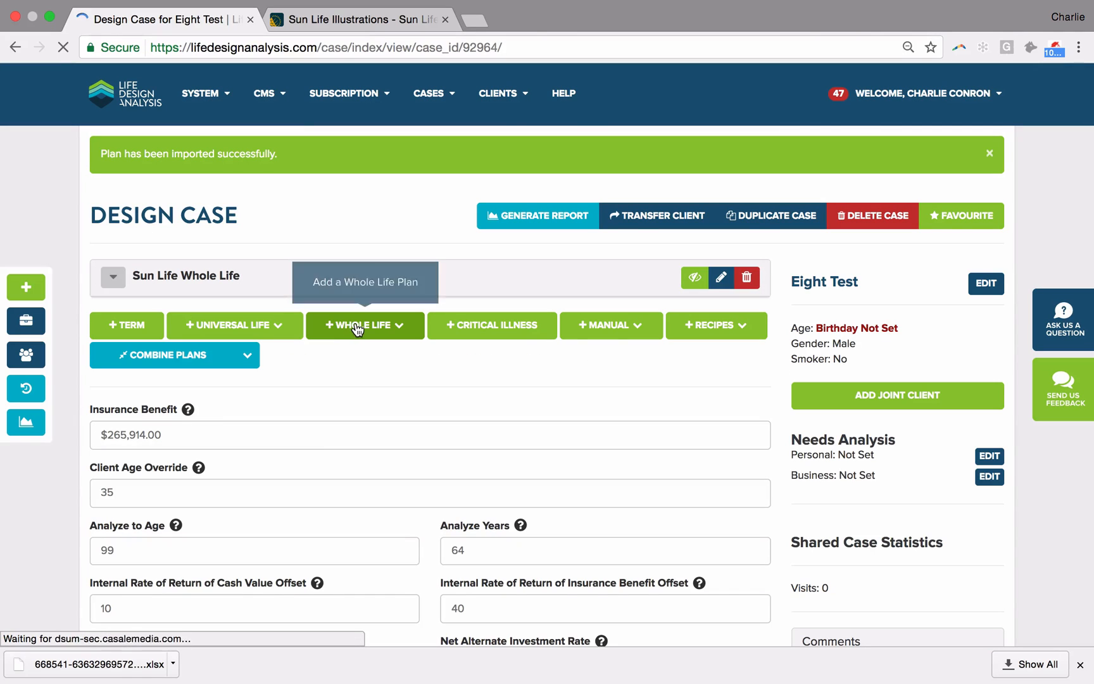
Step: Add an Empire Life Whole Life plan to the case and switch to Empire Life Illustrator
left_click(358, 326)
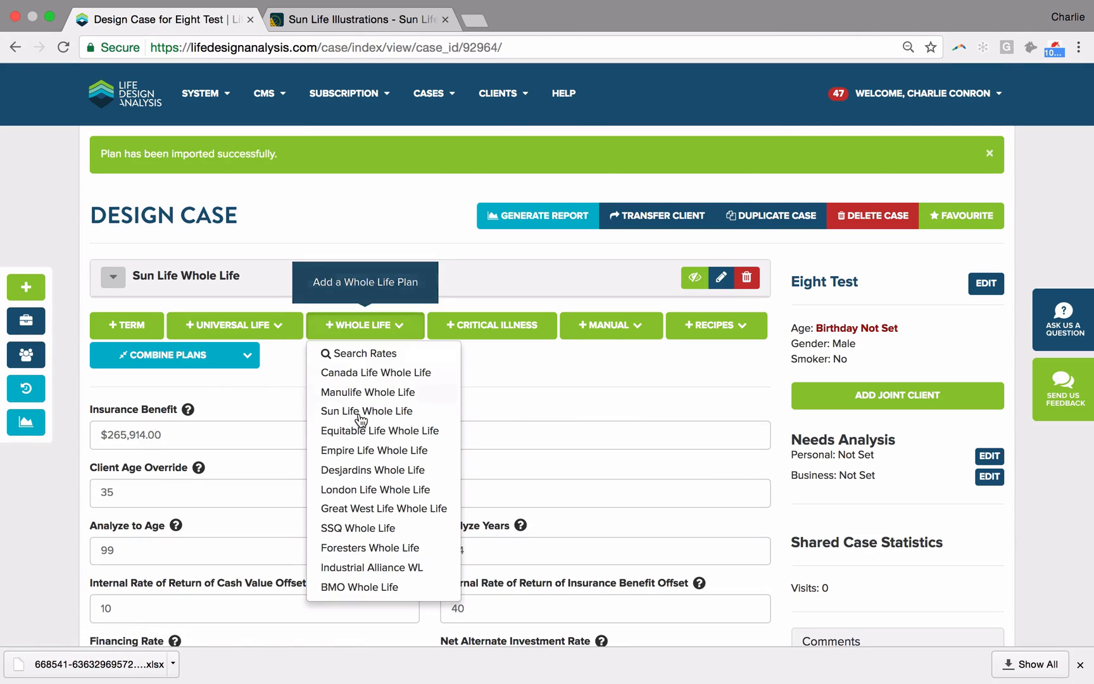
left_click(374, 450)
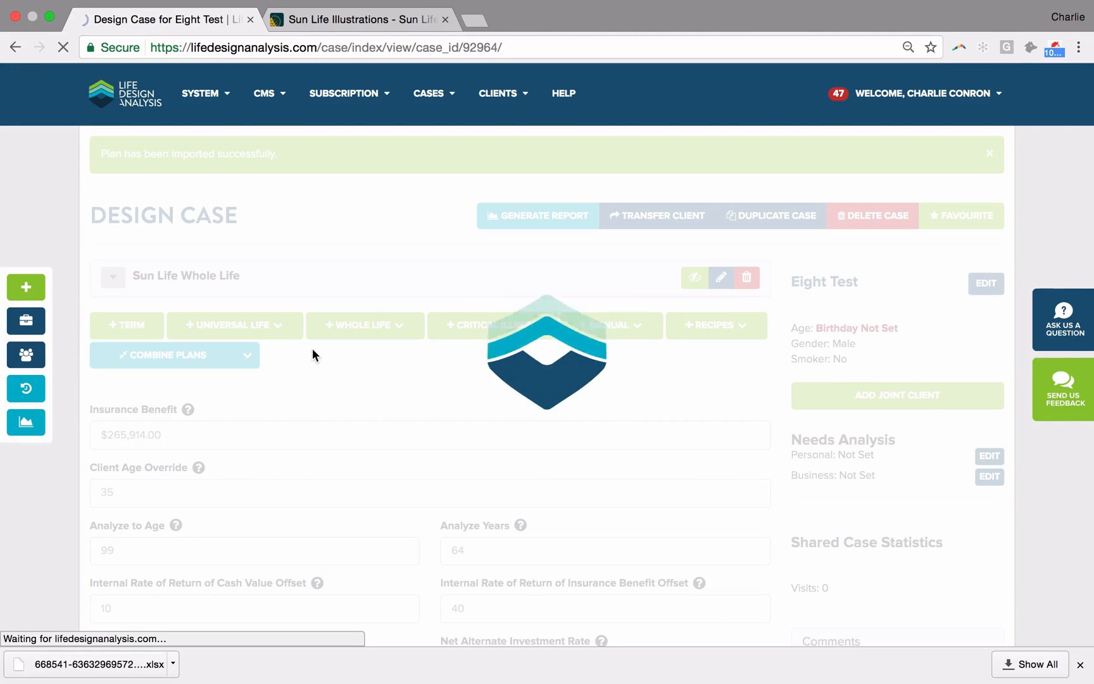
key("super+Tab")
key("super+Tab")
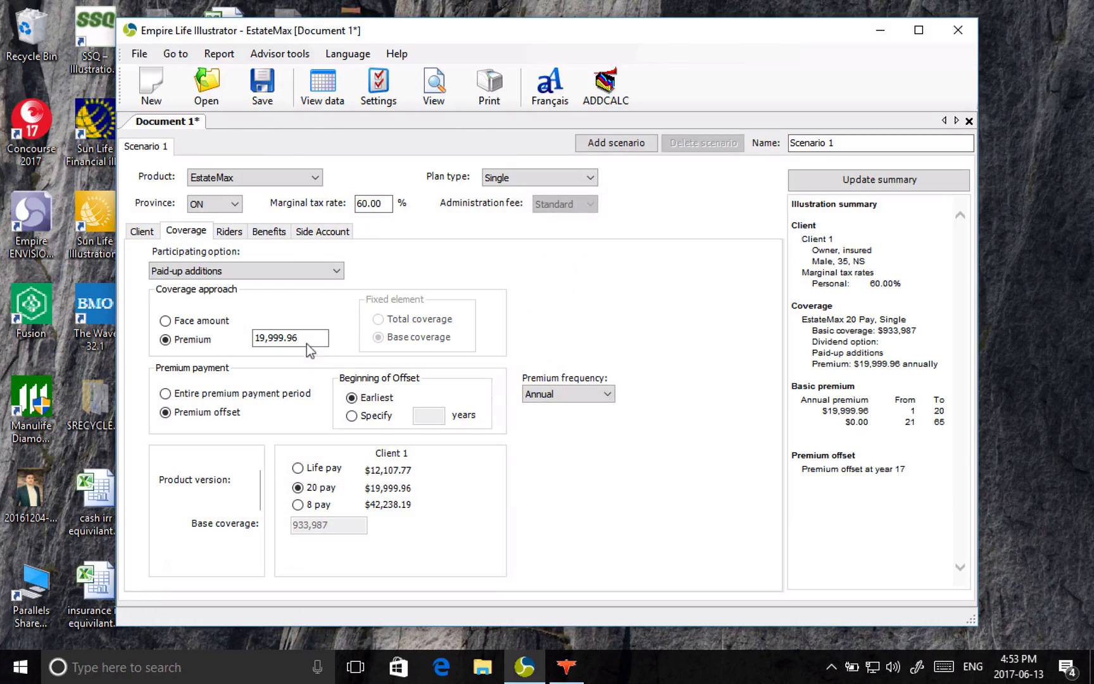
Step: Set the EstateMax coverage to 8 pay with premiums for the entire premium payment period, and update the illustration summary
left_click(312, 503)
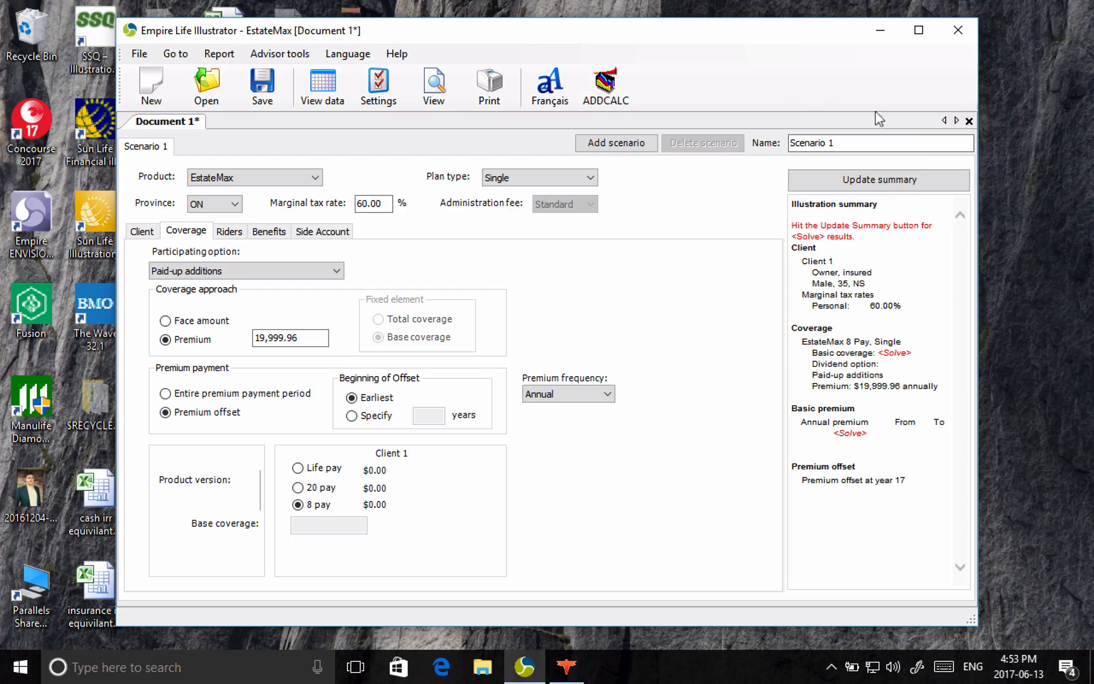
left_click(905, 180)
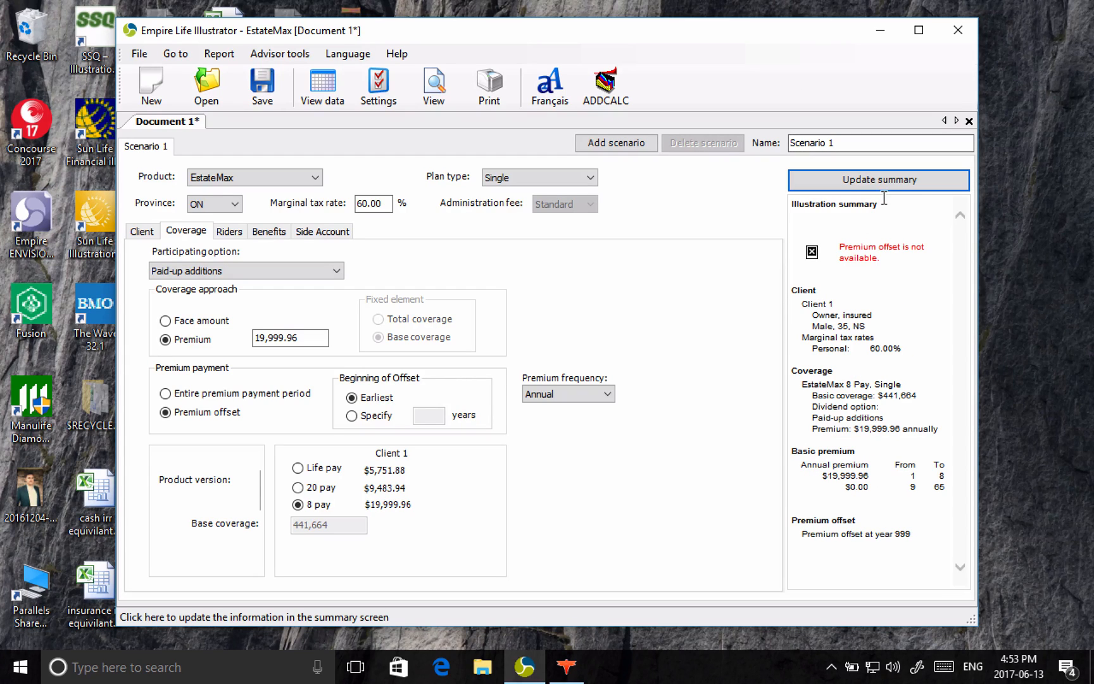
left_click(234, 394)
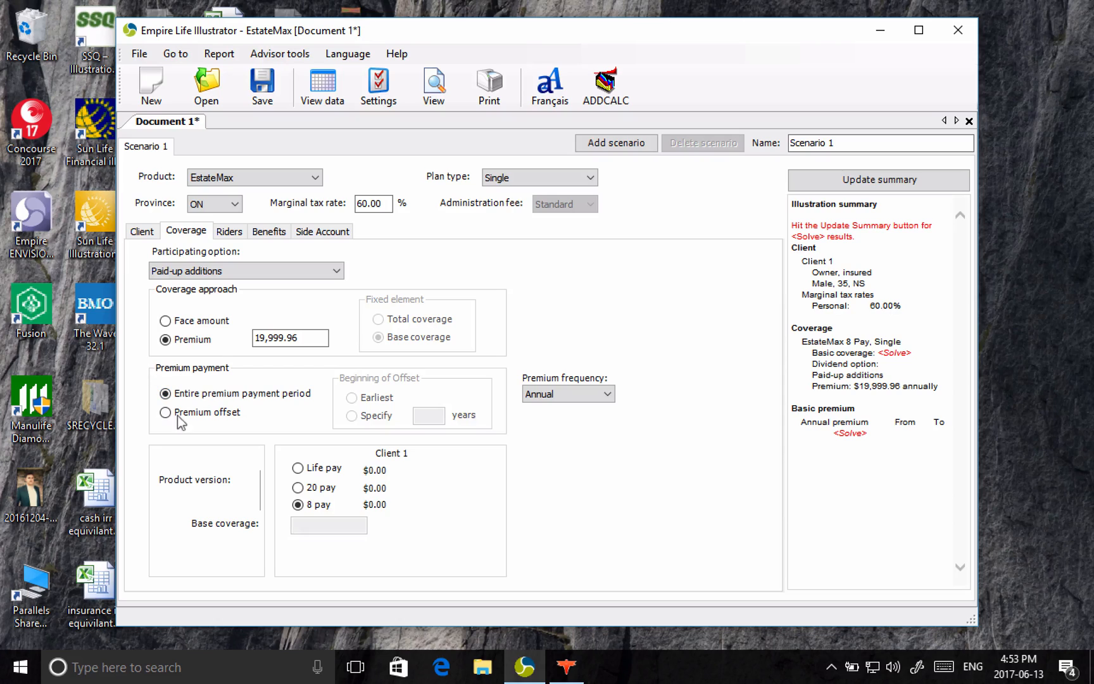
left_click(875, 174)
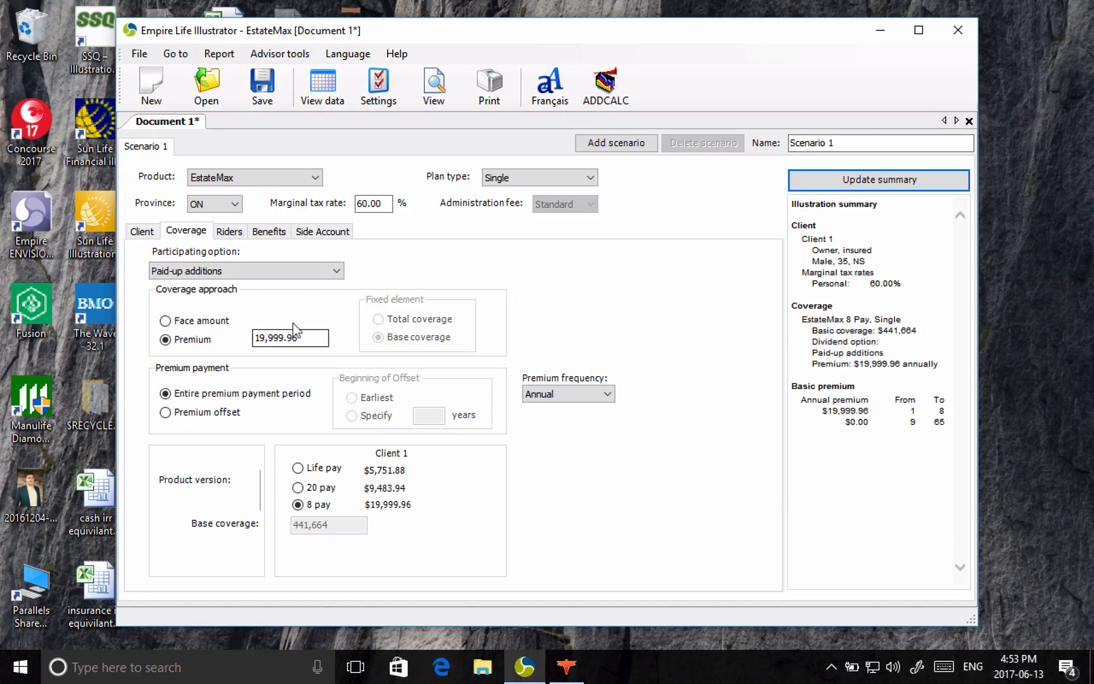
Step: Check the client details and export the EstateMax scenario's data to Excel, minimizing the illustrator to reveal the workbook
left_click(142, 231)
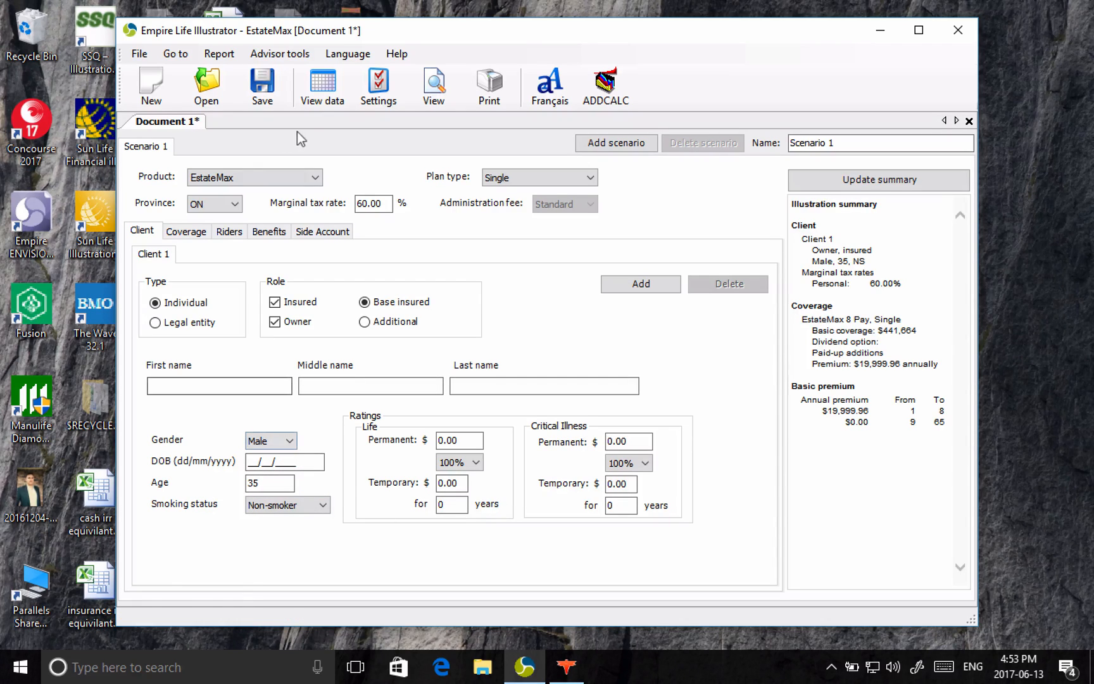
left_click(322, 85)
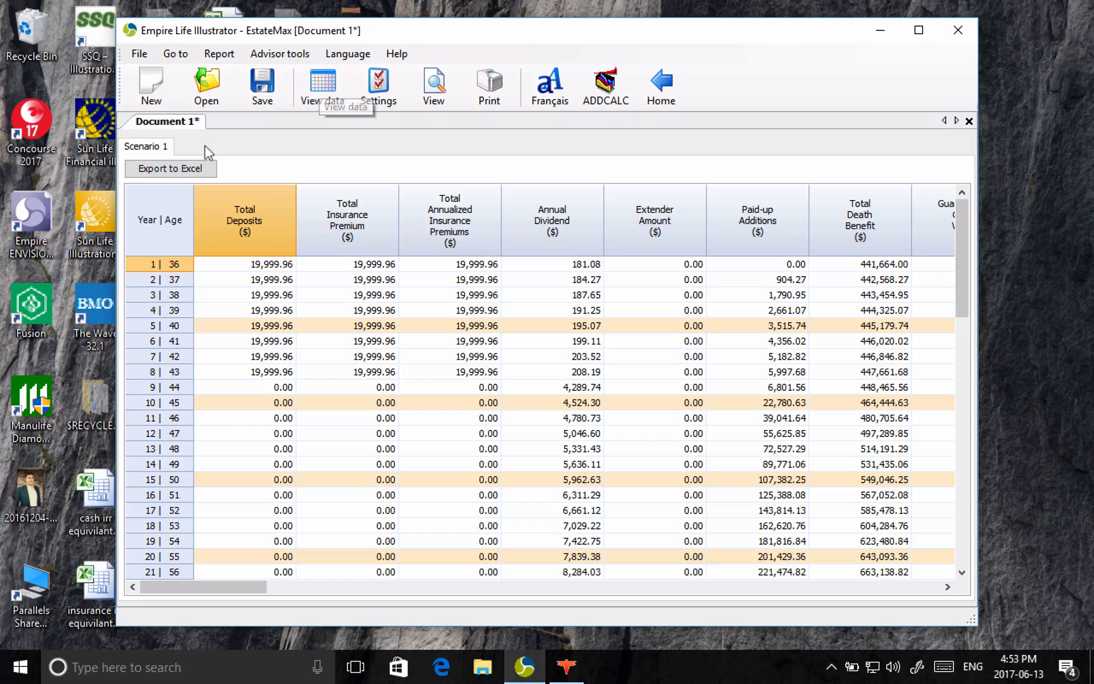
left_click(194, 167)
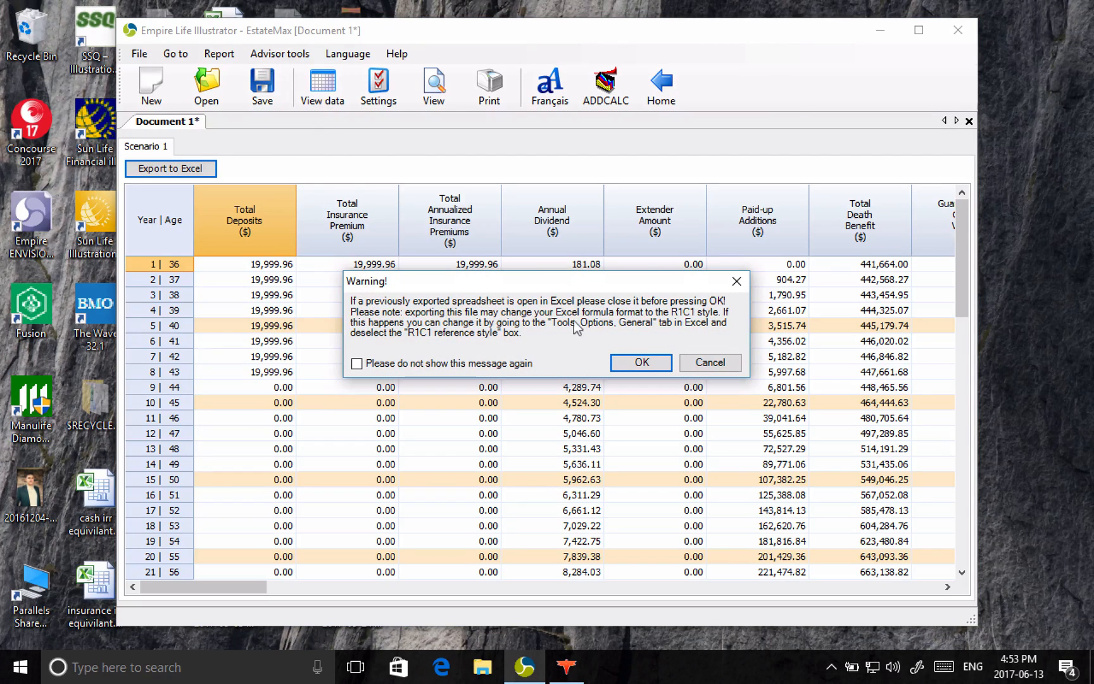
left_click(630, 364)
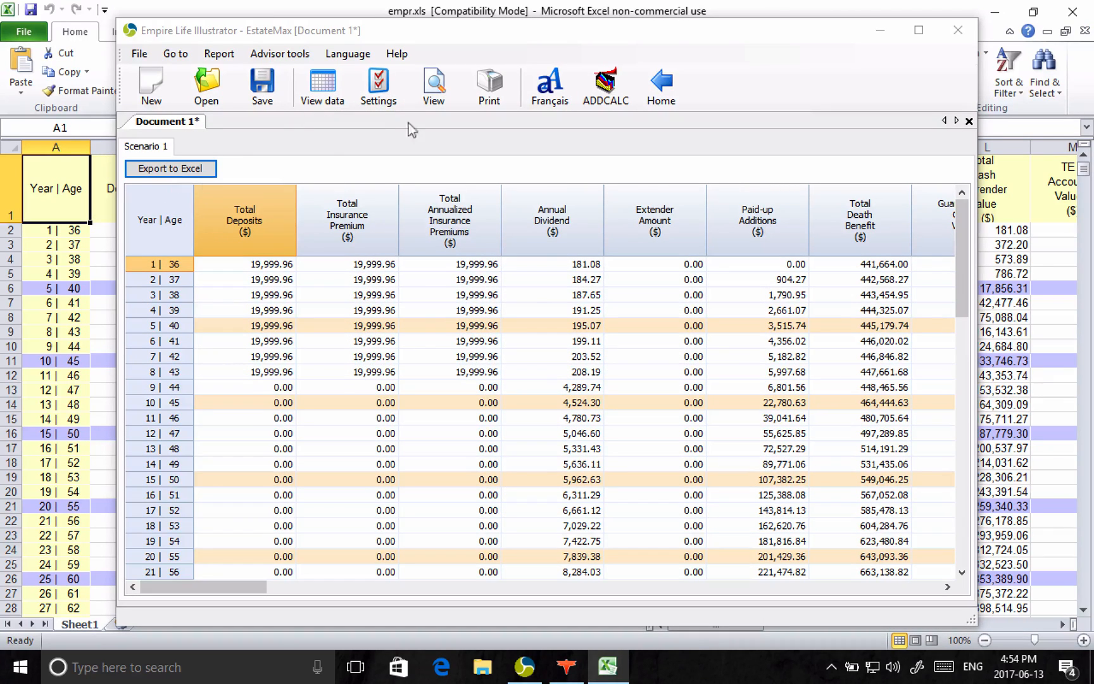
left_click(878, 33)
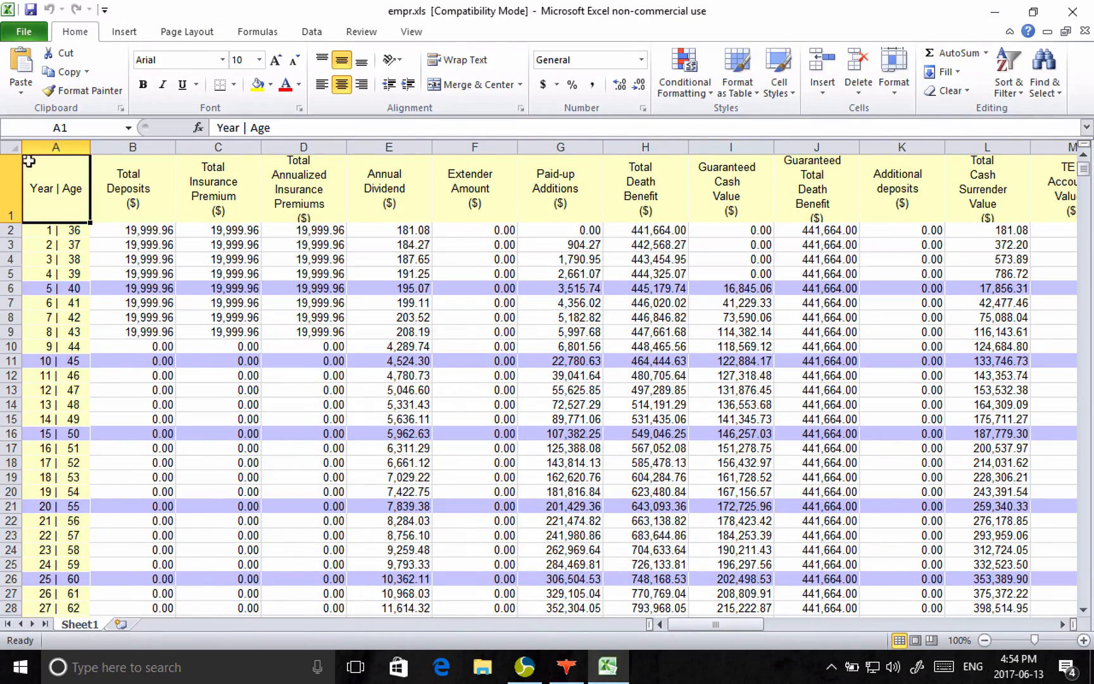
Step: Select and copy the entire exported Empire Life illustration sheet in empr.xls
left_click(11, 147)
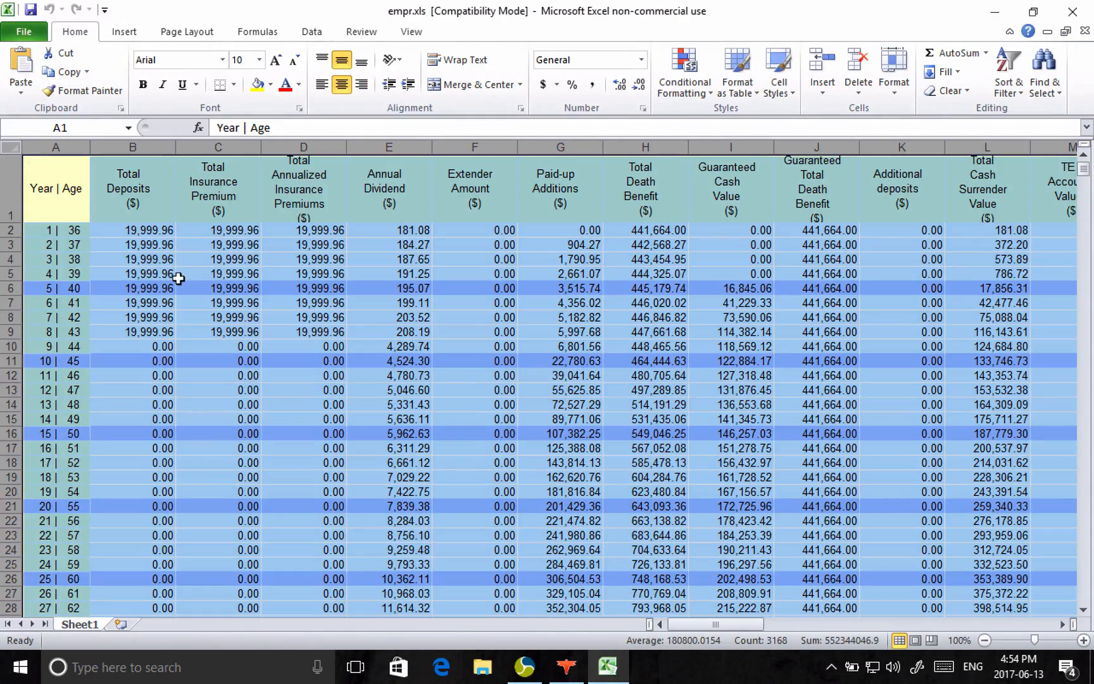
left_click(65, 174)
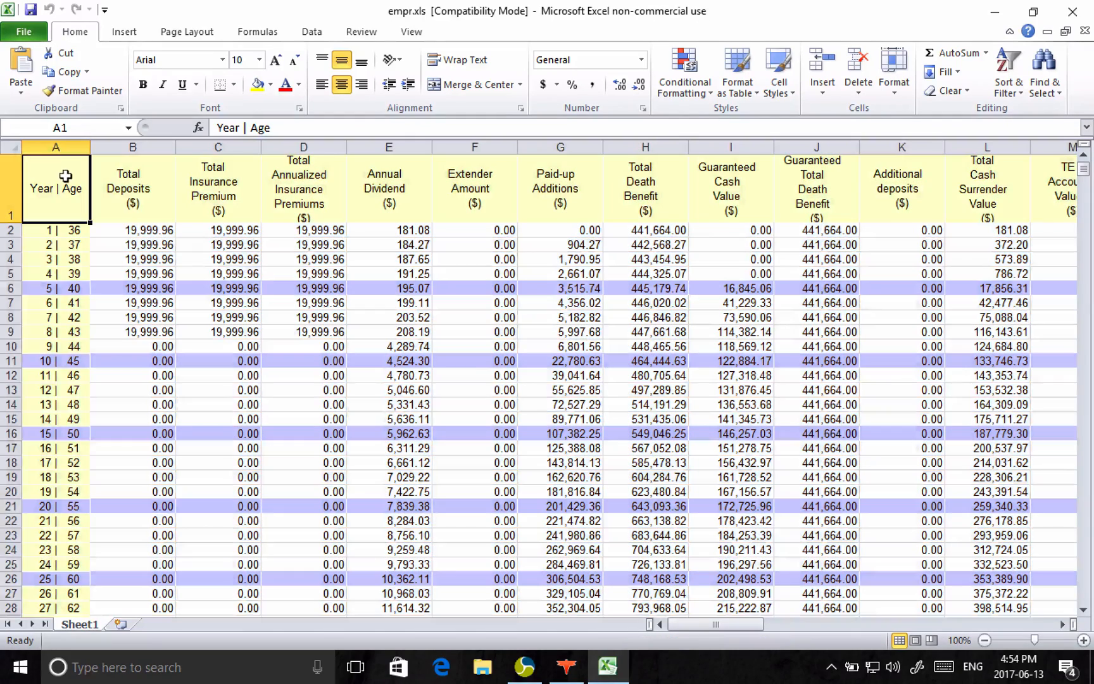
left_click(7, 146)
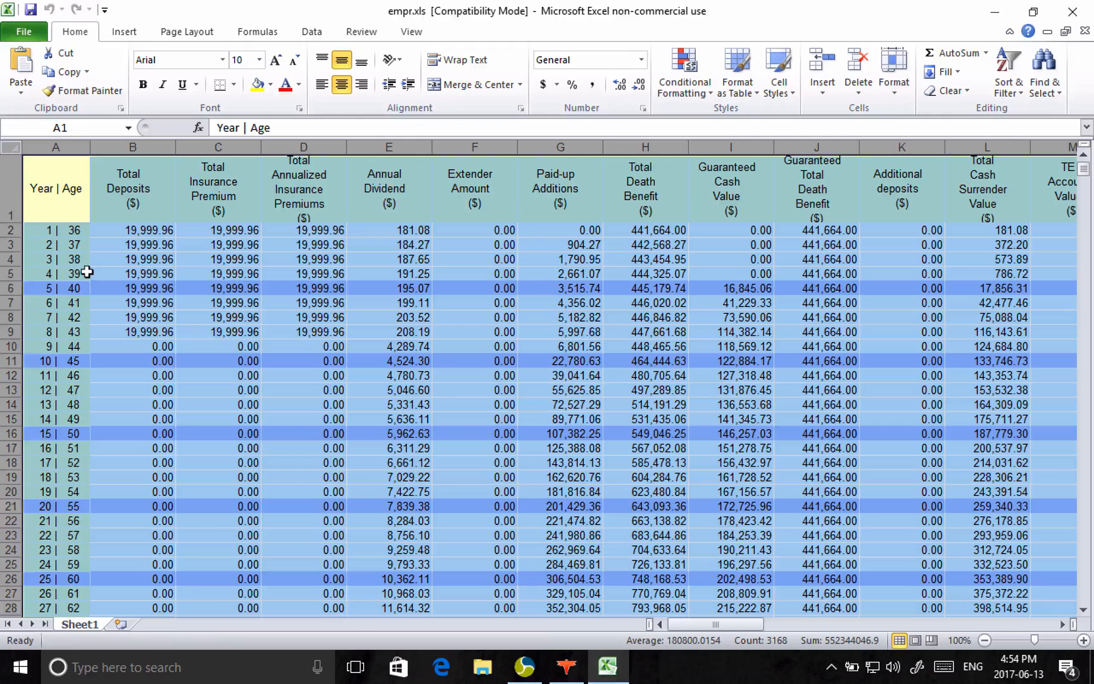
key("ctrl+c")
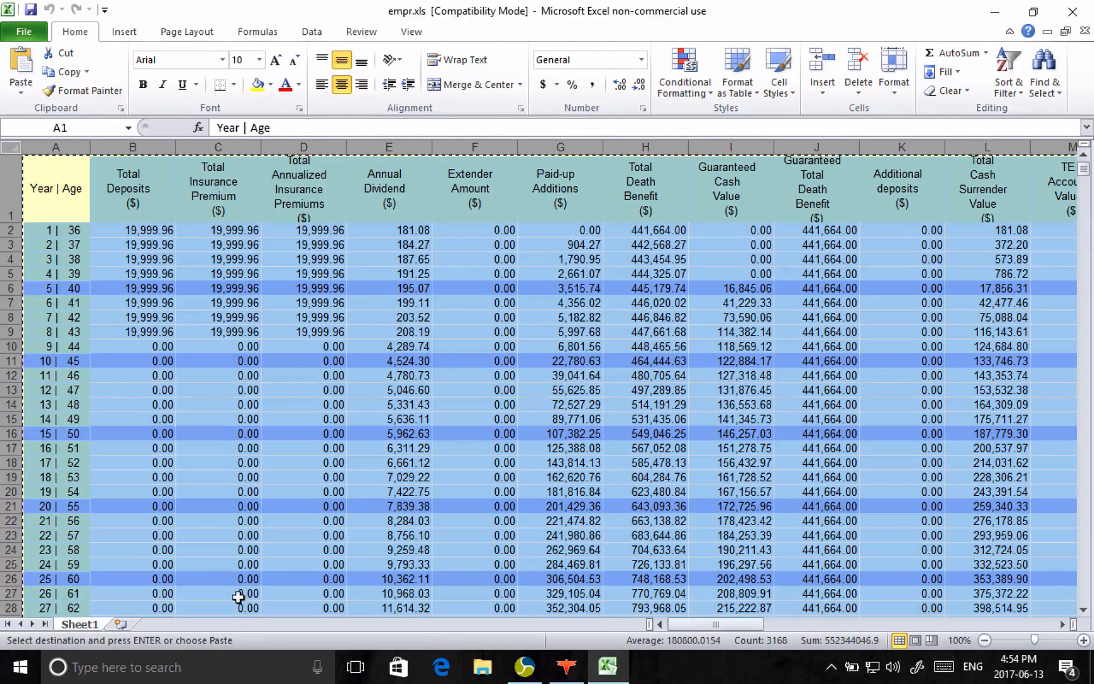
Step: Switch to Life Design Analysis, paste the copied spreadsheet data into the Empire Life Whole Life plan, and upload it
key("super+Tab")
key("super+Tab")
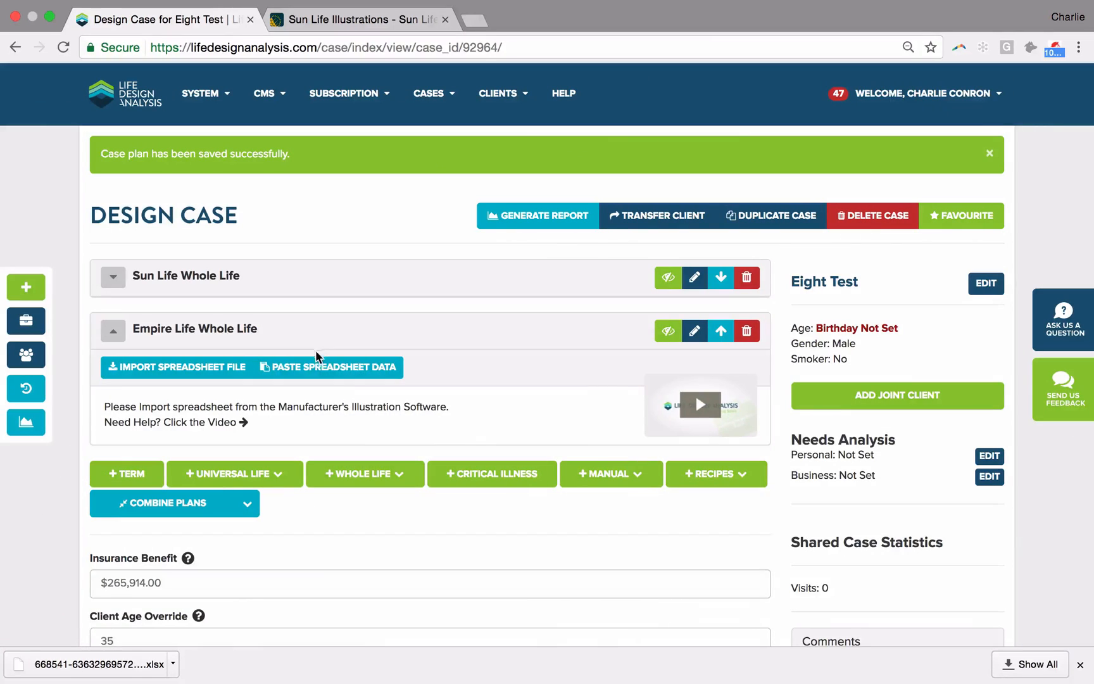
left_click(317, 366)
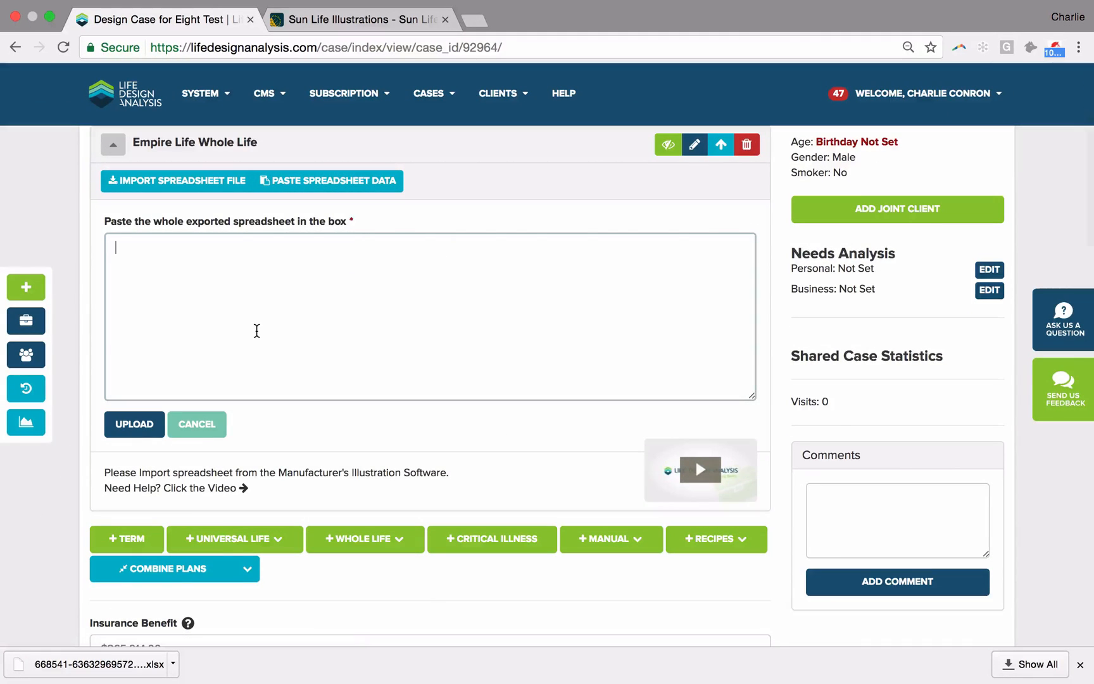
key("super+v")
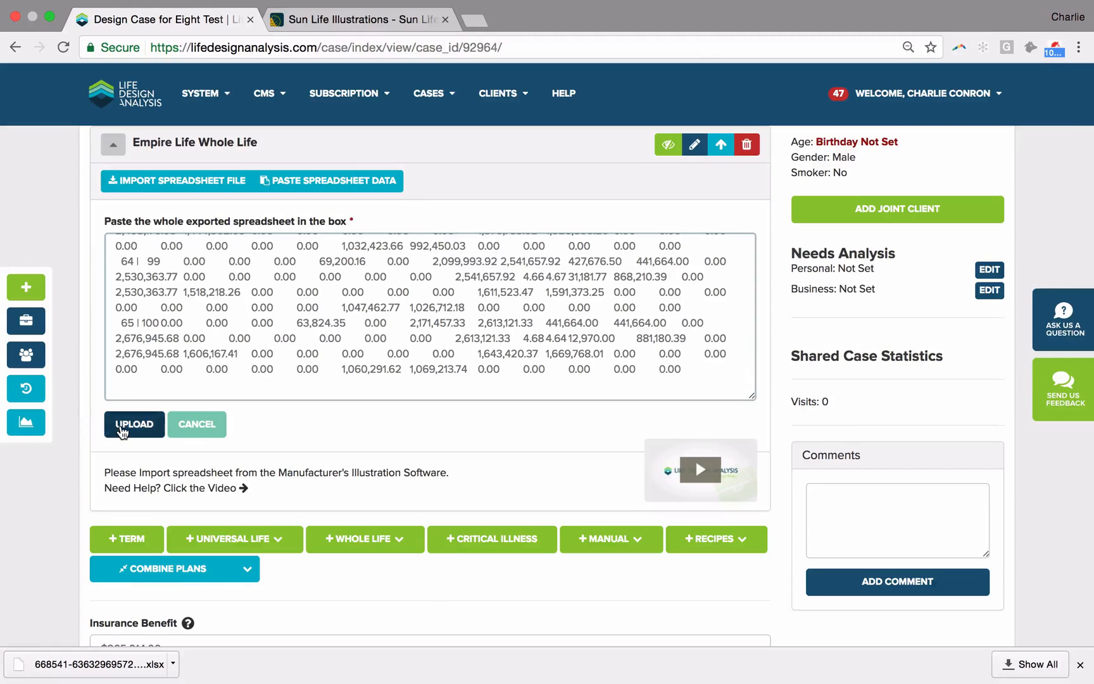
left_click(122, 431)
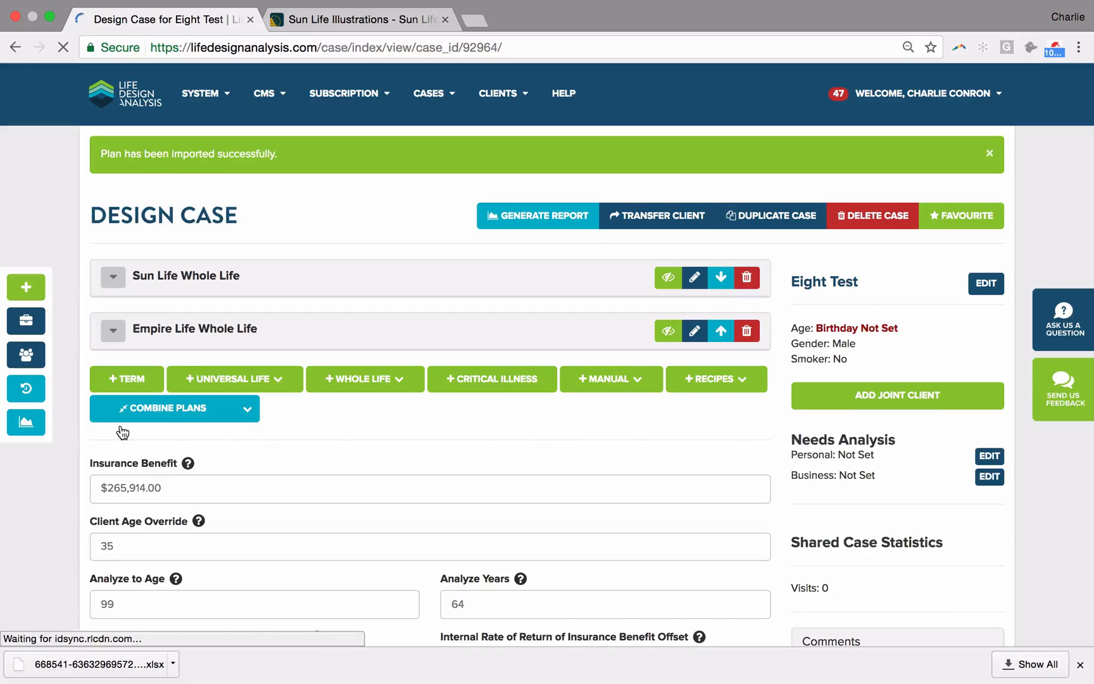
Step: Exclude the Annual Premium Schedule, Total Cash Value, Total Insurance Benefit and Alternative Investment charts from the report components
scroll(122, 431, "down", 10)
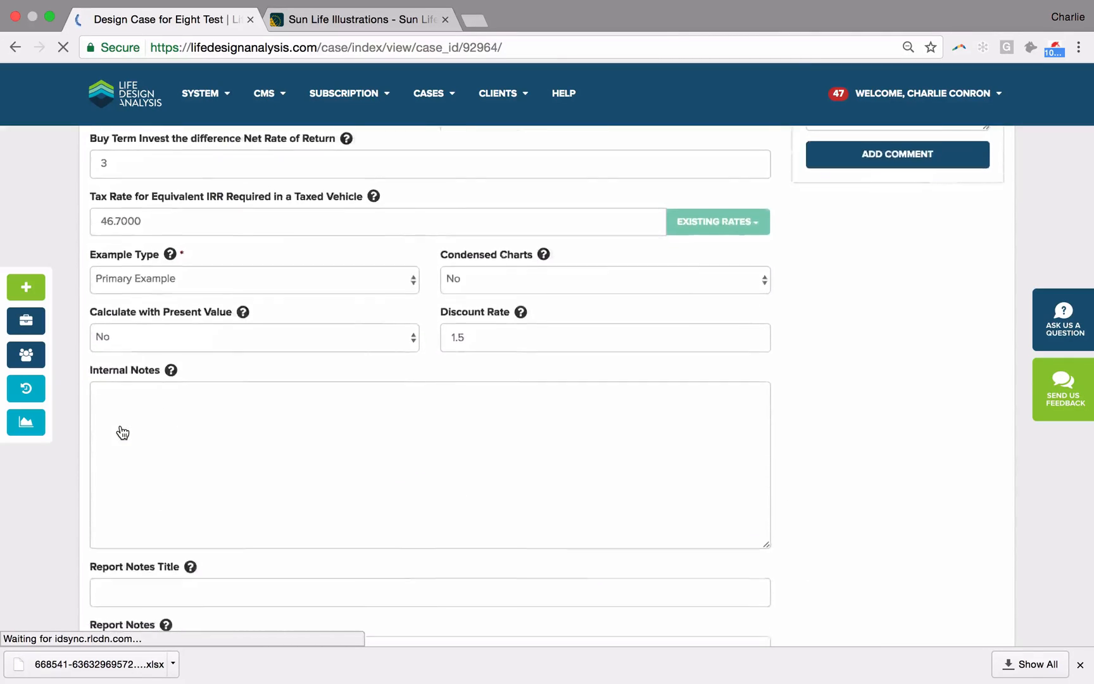
scroll(122, 432, "down", 10)
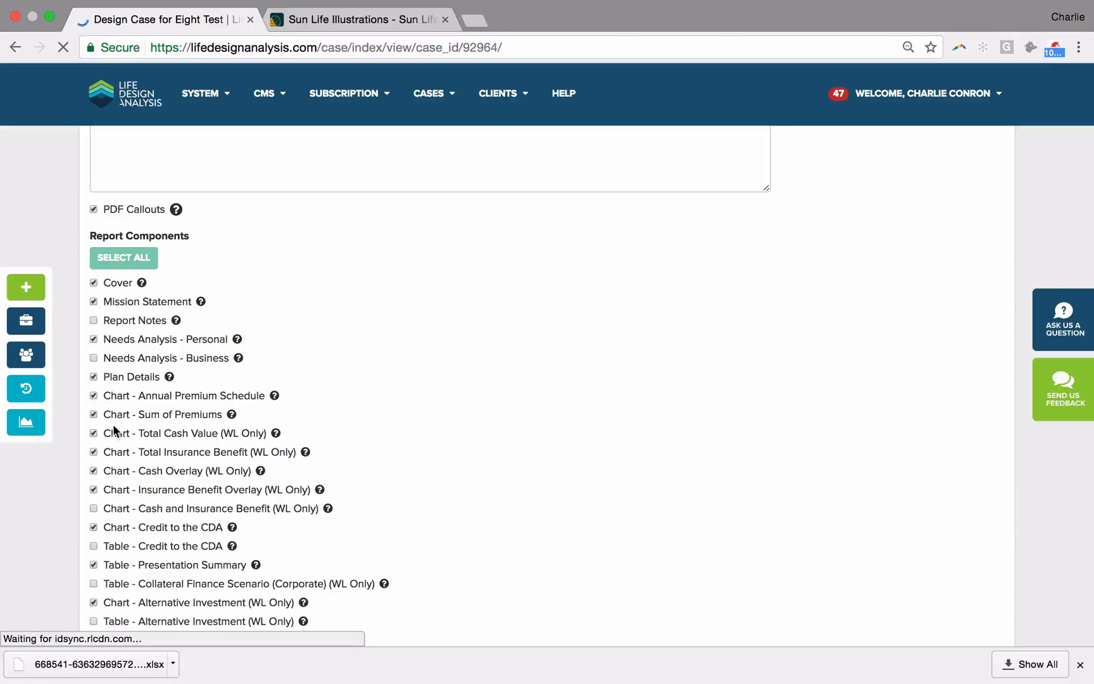
scroll(109, 423, "down", 1)
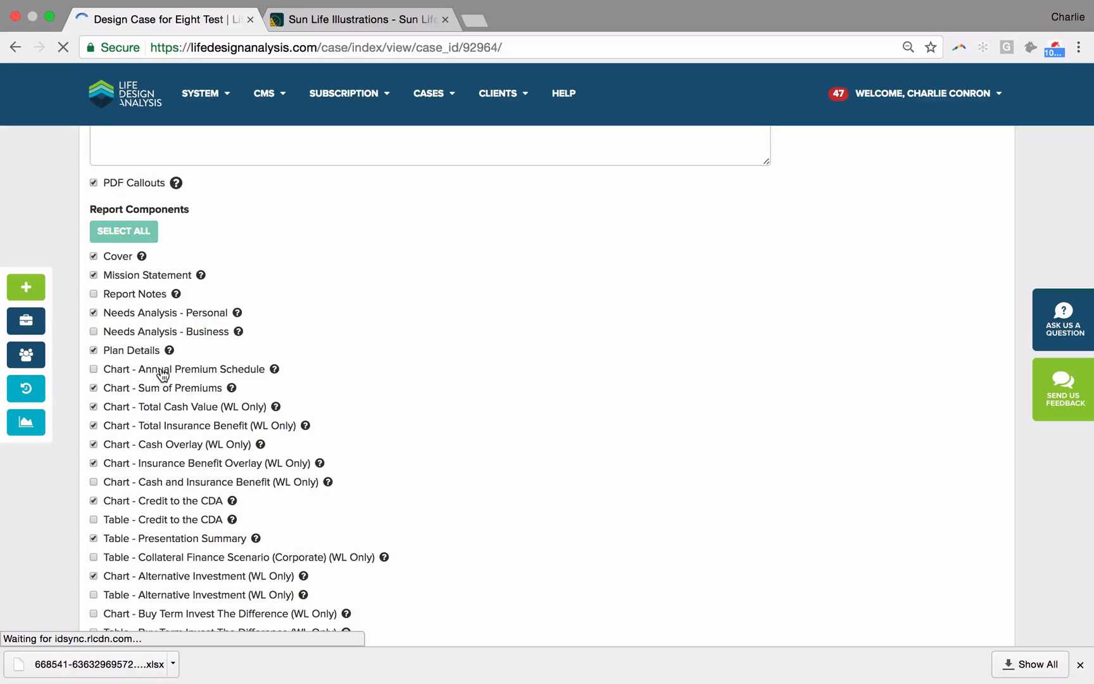
scroll(162, 386, "down", 1)
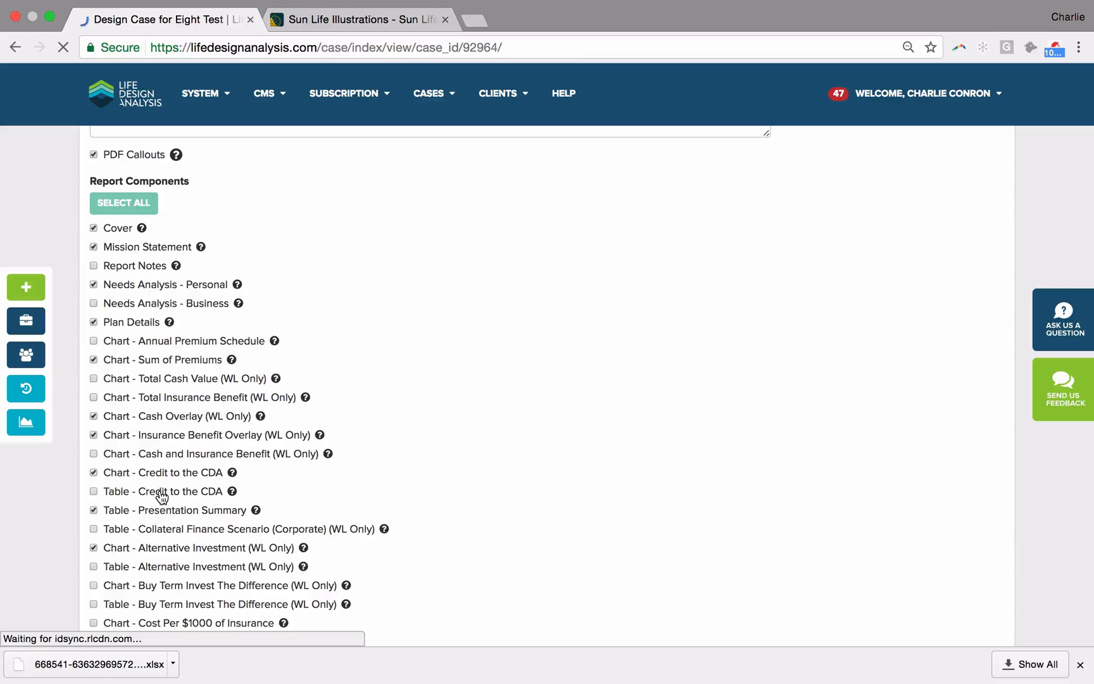
scroll(162, 496, "down", 1)
scroll(162, 497, "down", 5)
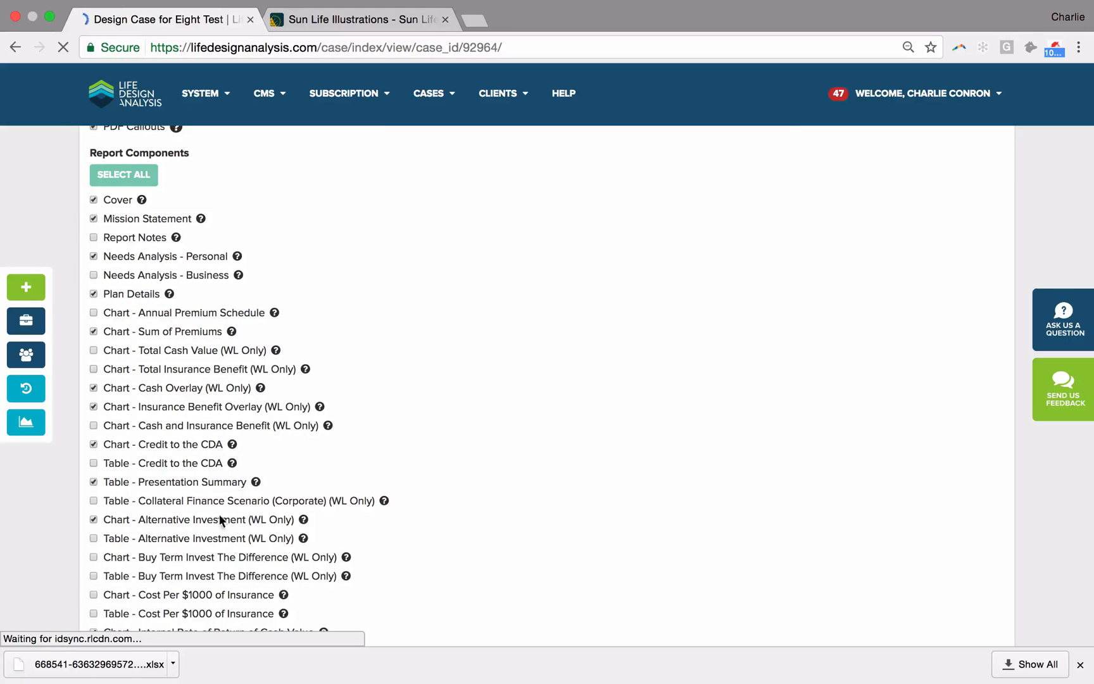
left_click(262, 442)
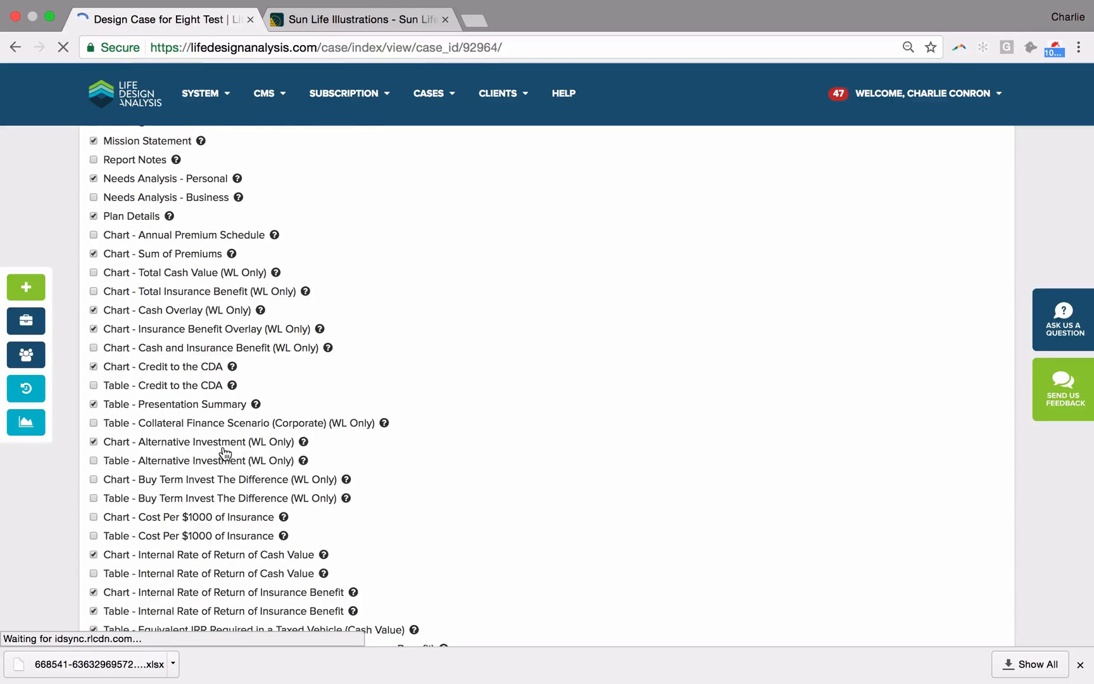
scroll(225, 454, "down", 2)
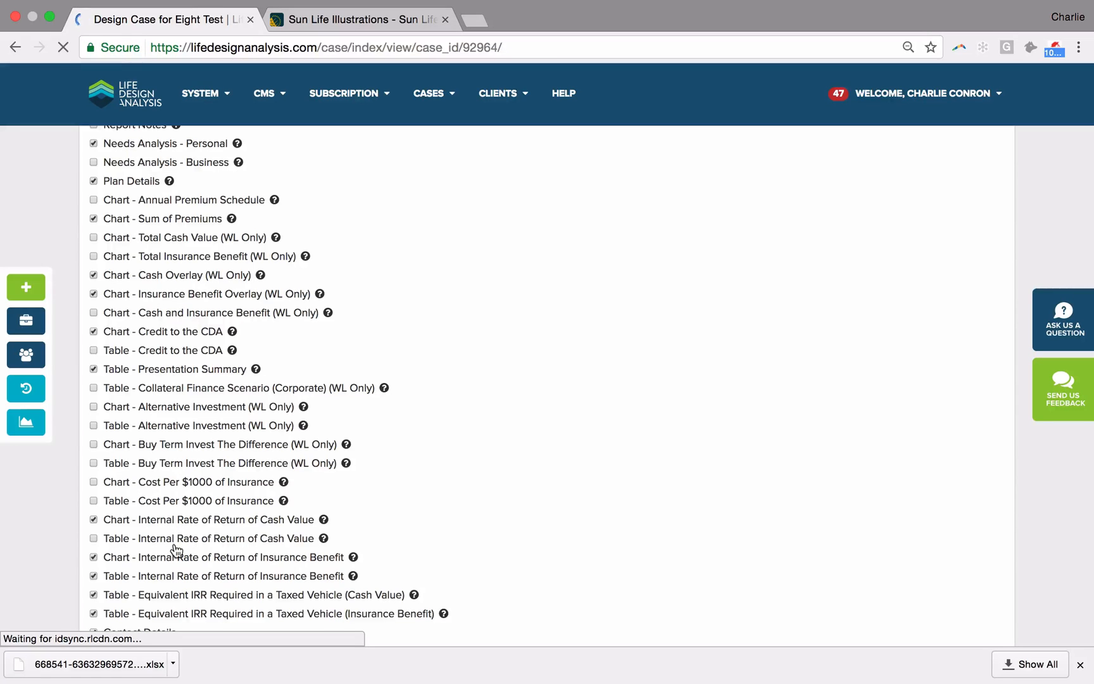
scroll(175, 563, "down", 2)
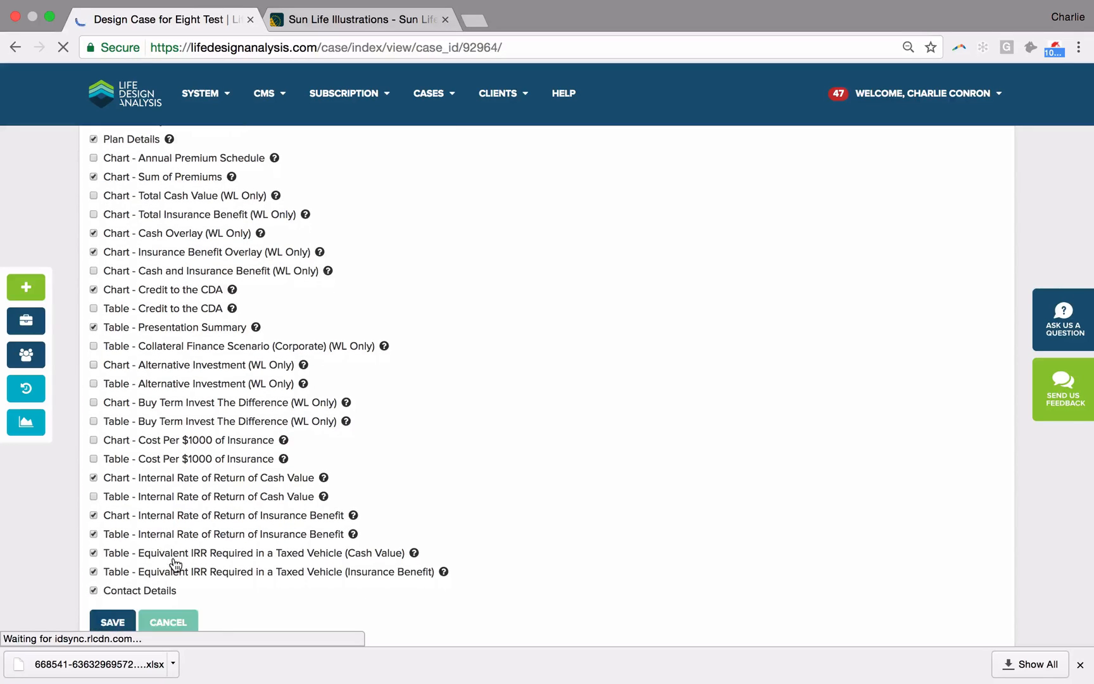
Step: Exclude both Equivalent IRR Required in a Taxed Vehicle tables from the report and generate the case report
left_click(117, 557)
left_click(123, 574)
left_click(154, 536)
left_click(147, 535)
left_click(30, 422)
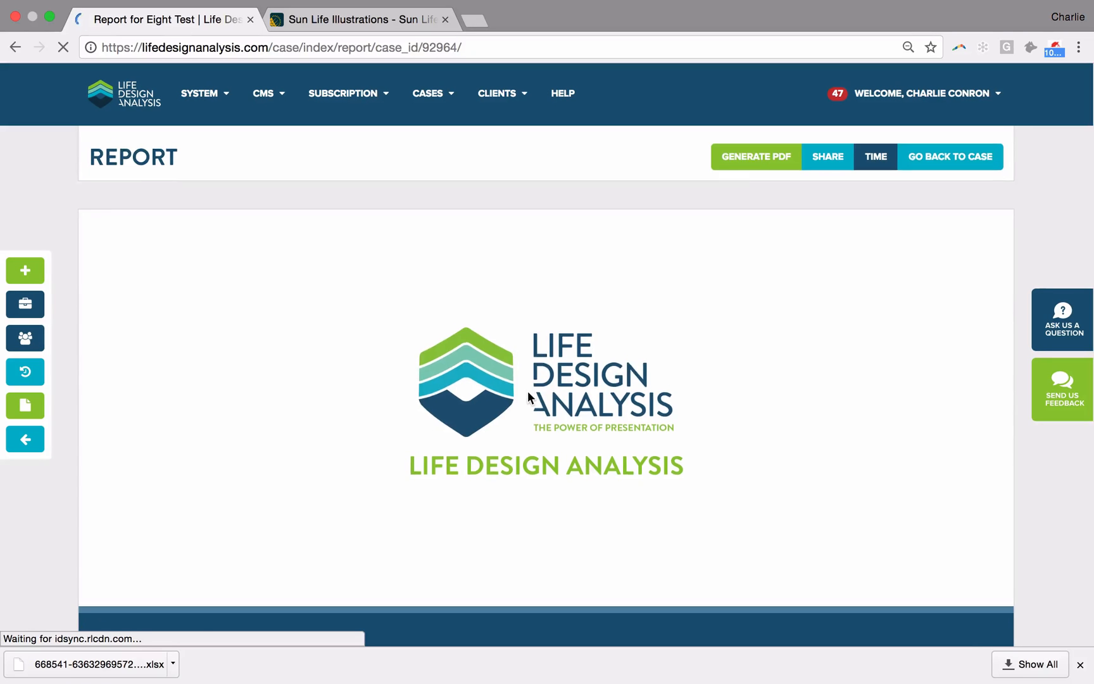
Step: Review the report's cover, mission statement and premium schedule for the two whole life plans
scroll(527, 390, "down", 1)
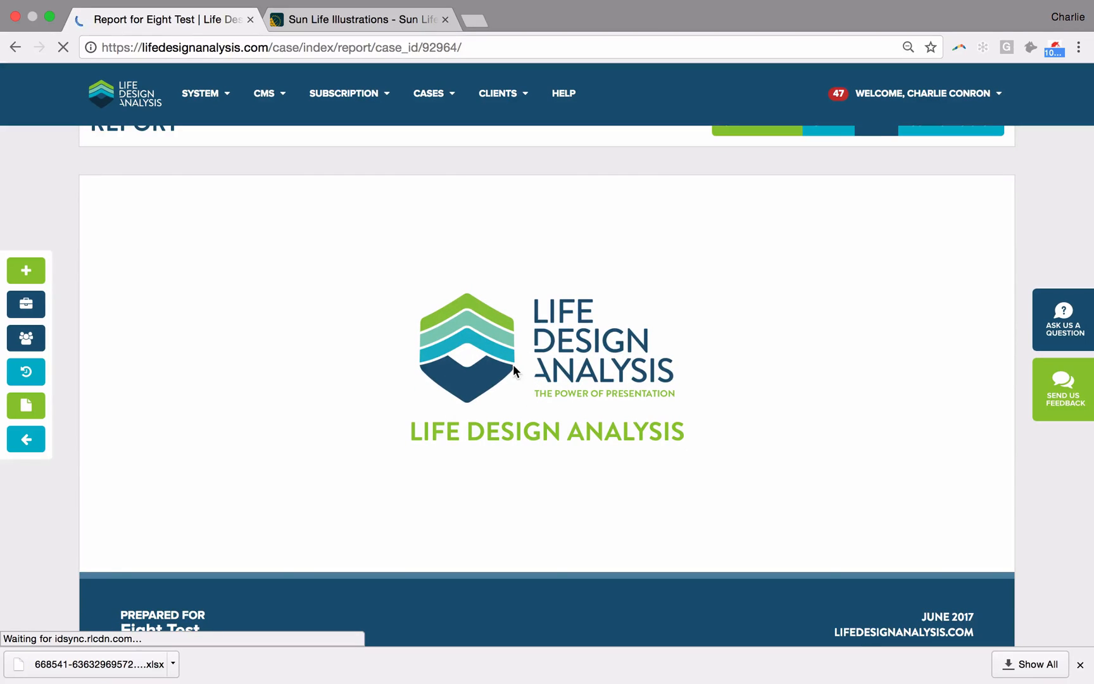
scroll(622, 455, "down", 3)
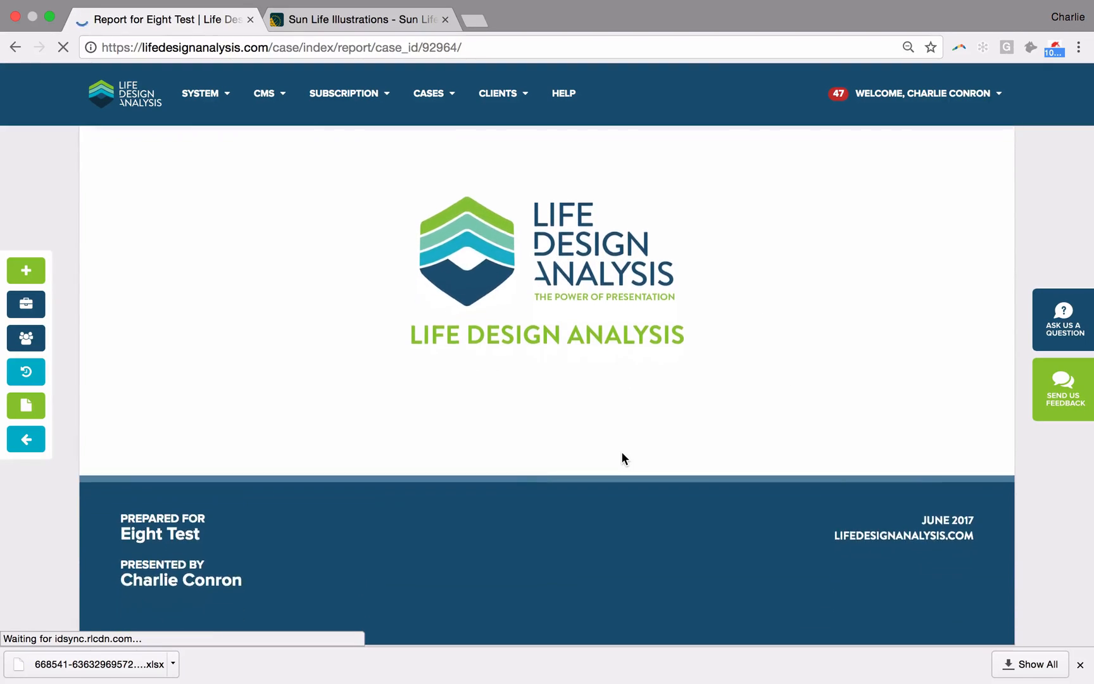
scroll(622, 457, "down", 3)
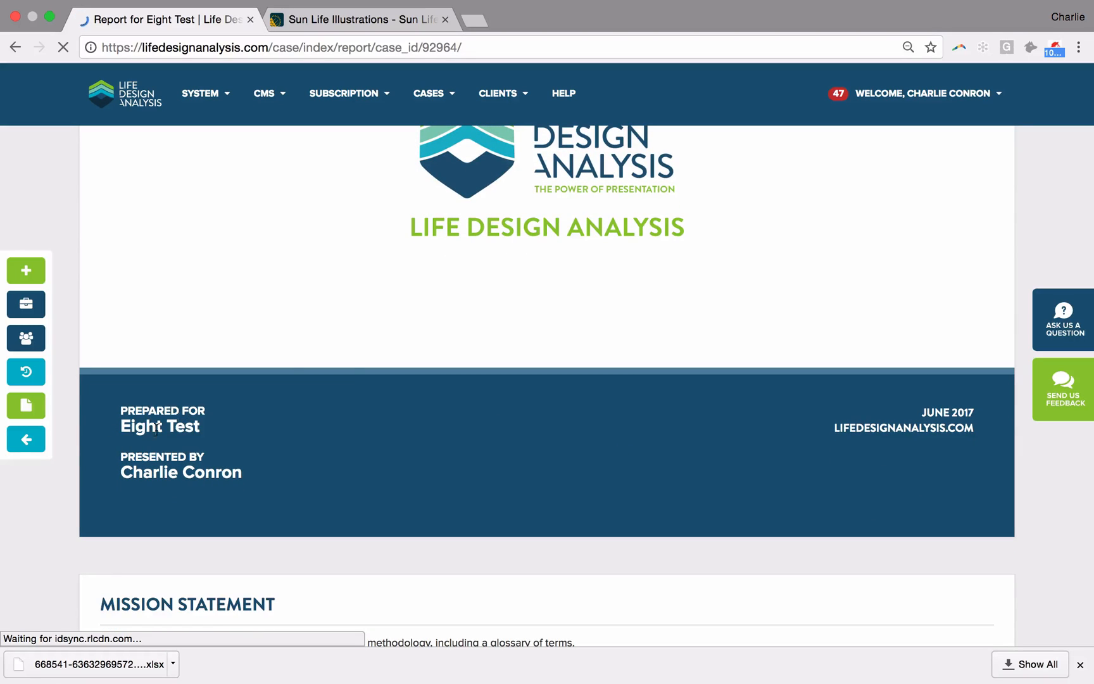
scroll(196, 425, "down", 20)
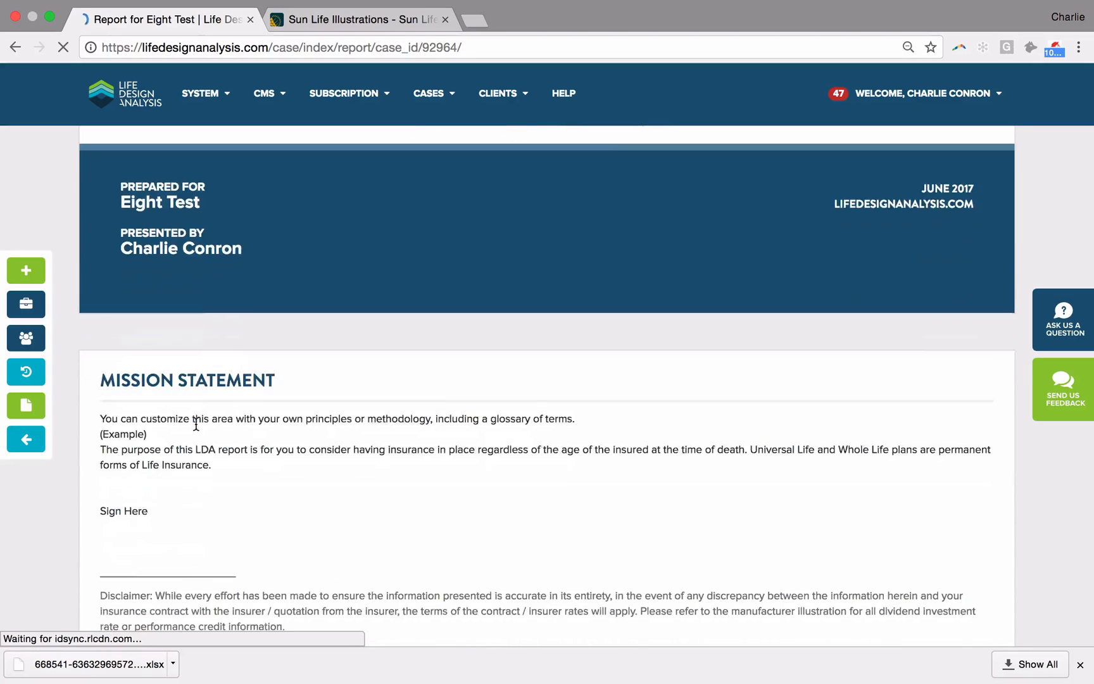
scroll(195, 429, "down", 5)
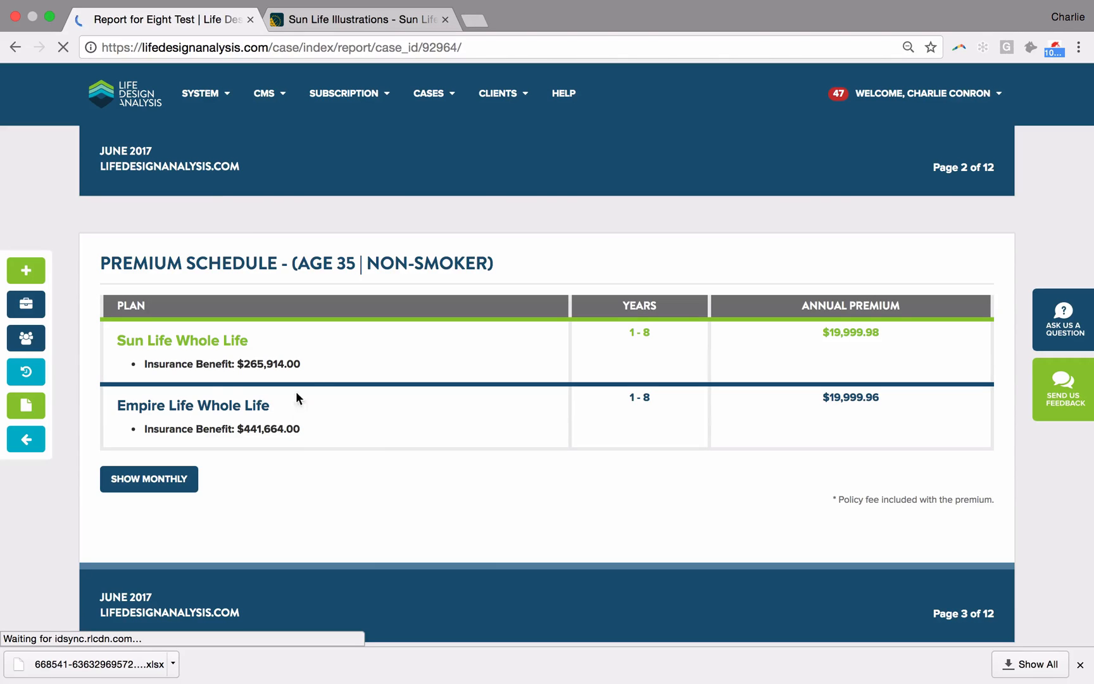
scroll(235, 422, "down", 5)
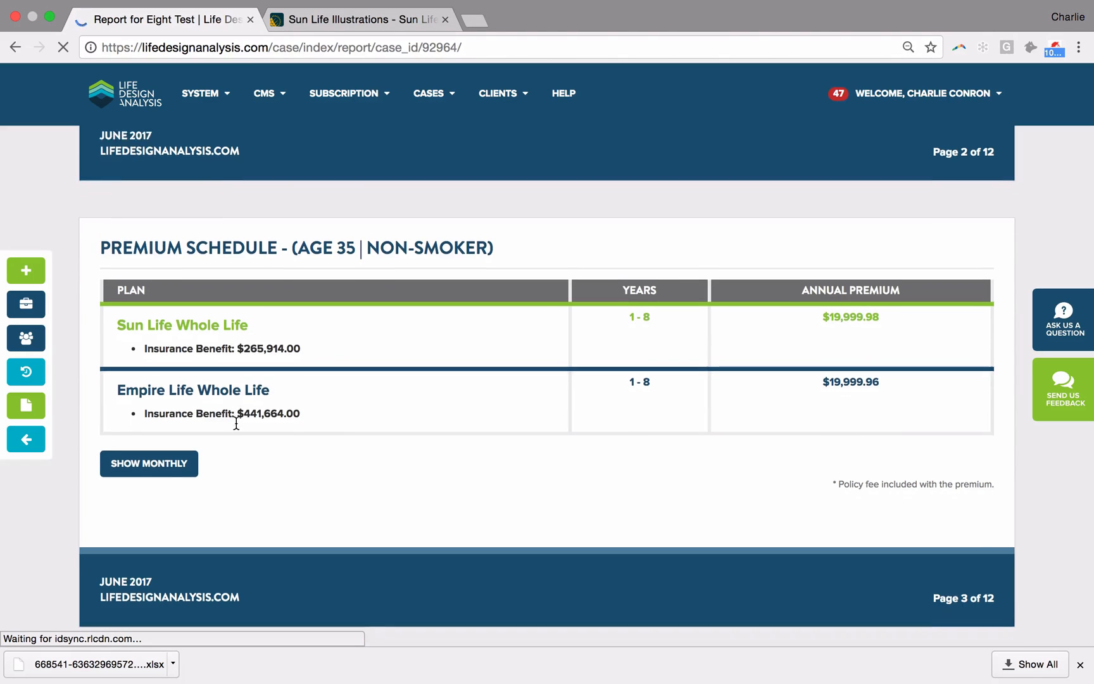
scroll(234, 421, "down", 6)
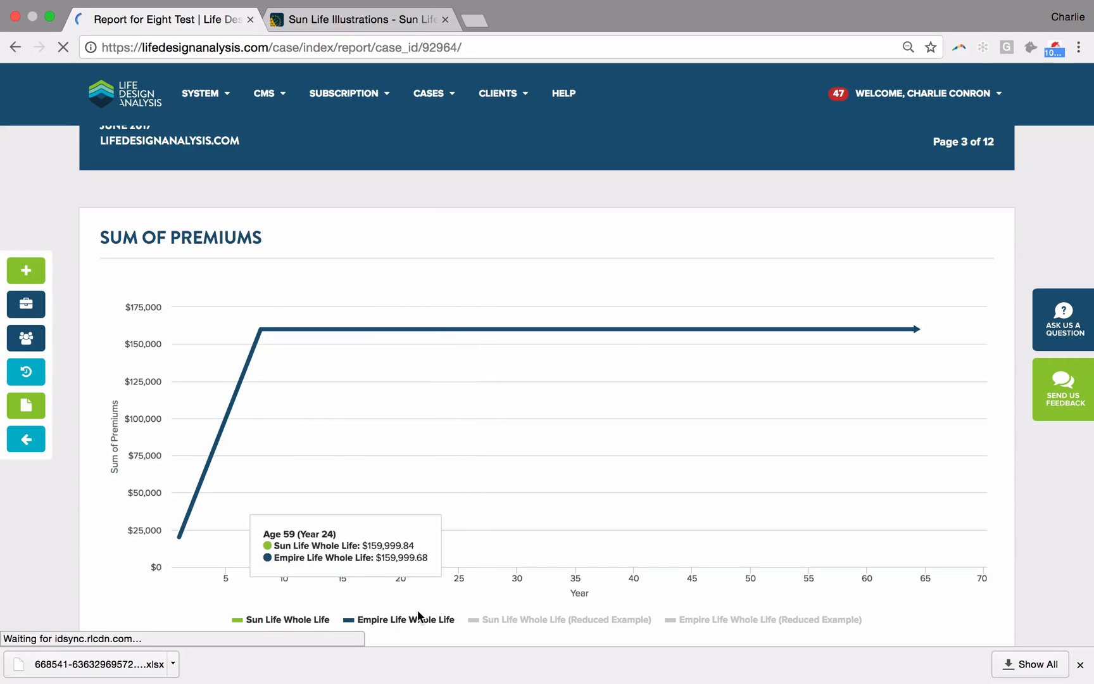
Step: Hide and show the Empire Life Whole Life line in the Sum of Premiums chart, and dismiss the browser's downloads bar
scroll(418, 615, "down", 2)
left_click(403, 583)
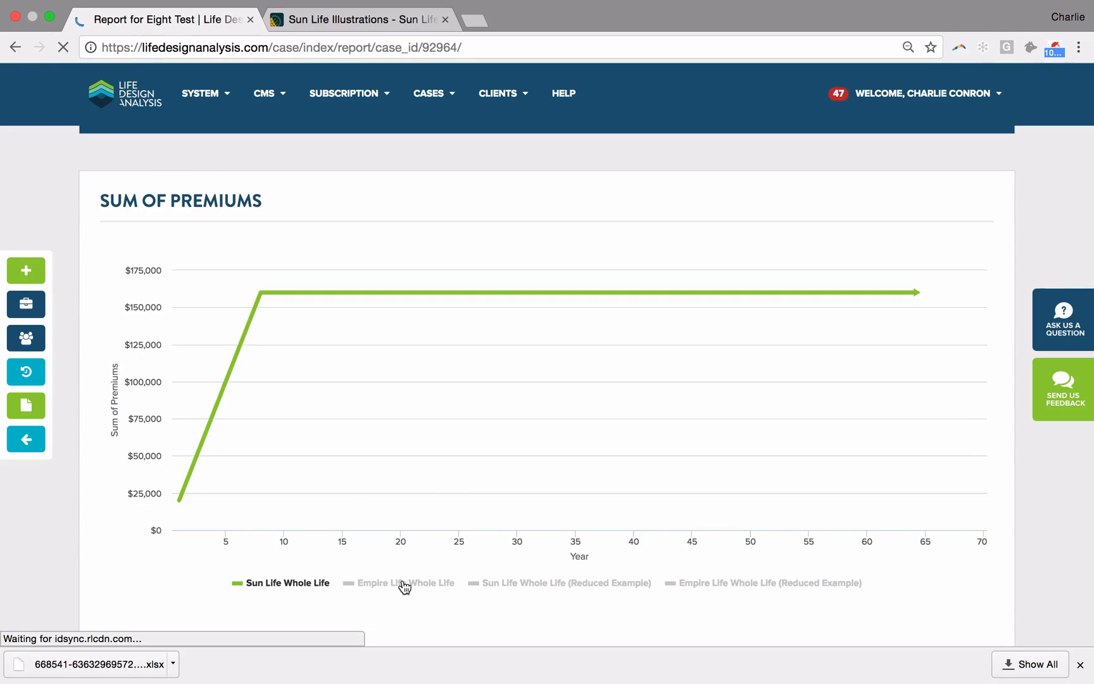
left_click(403, 583)
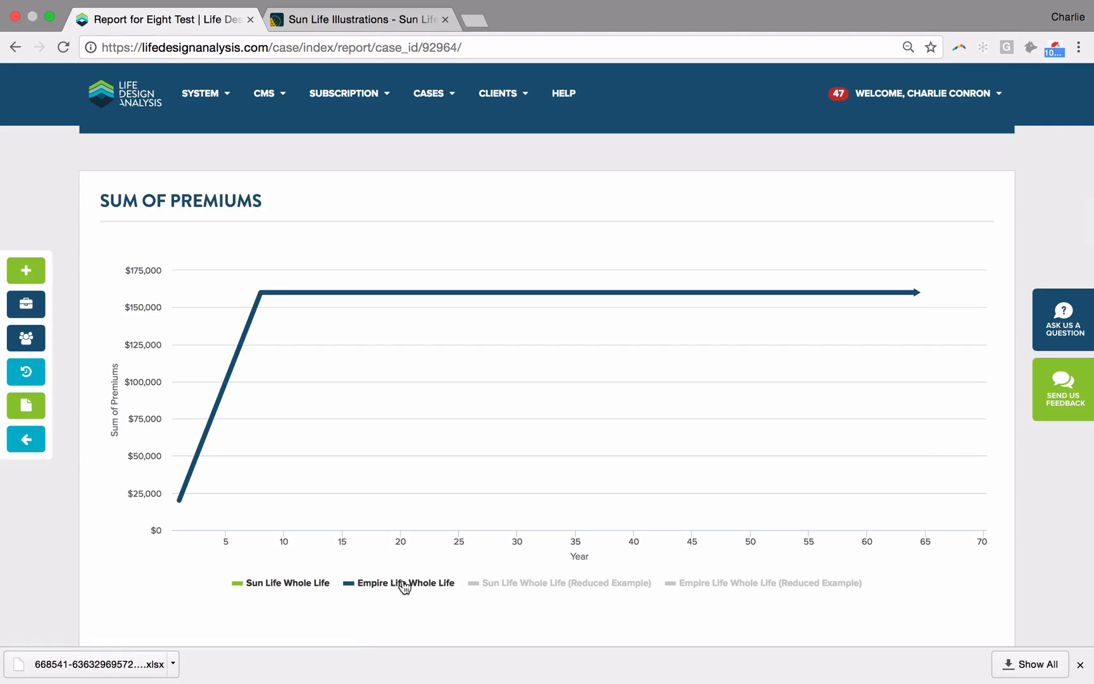
left_click(1080, 663)
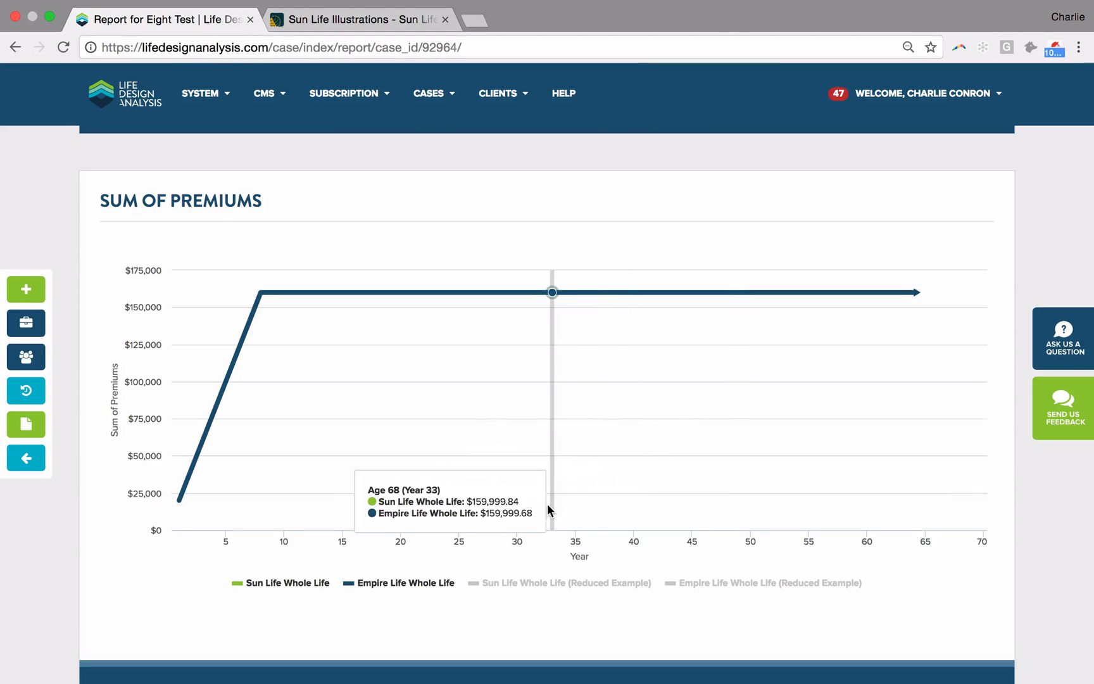
Step: Show both Reduced Example lines in the Sum of Premiums chart with the two regular plan lines hidden, and compare them
scroll(547, 503, "down", 1)
left_click(573, 532)
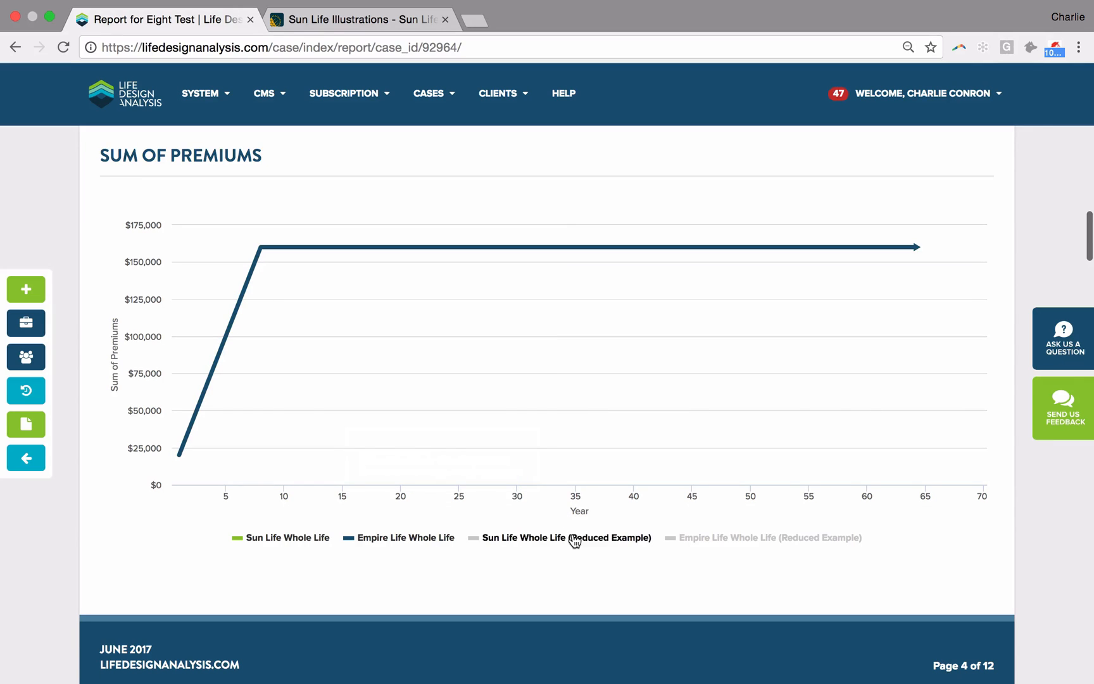
left_click(749, 538)
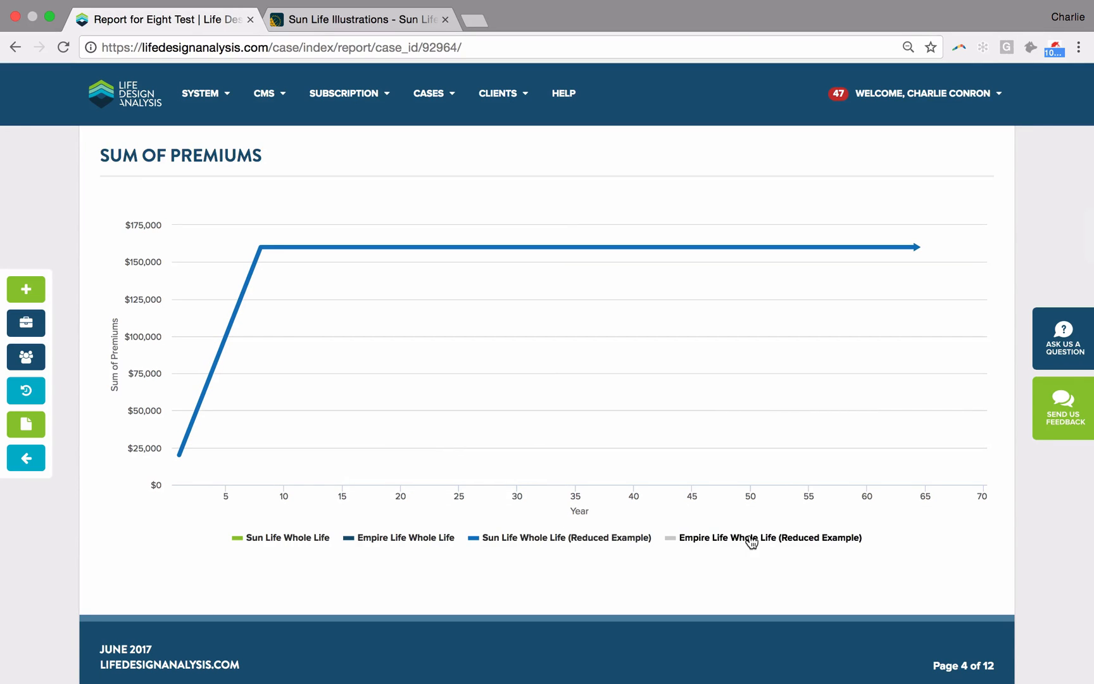
left_click(378, 539)
left_click(286, 539)
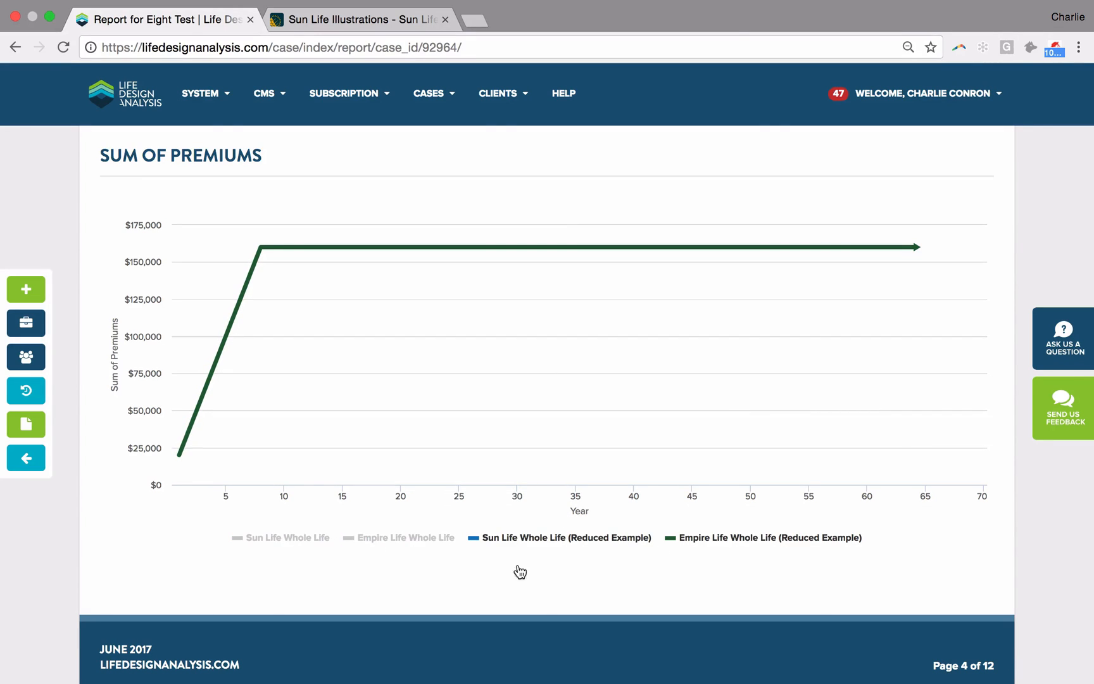
left_click(640, 542)
left_click(695, 542)
left_click(696, 542)
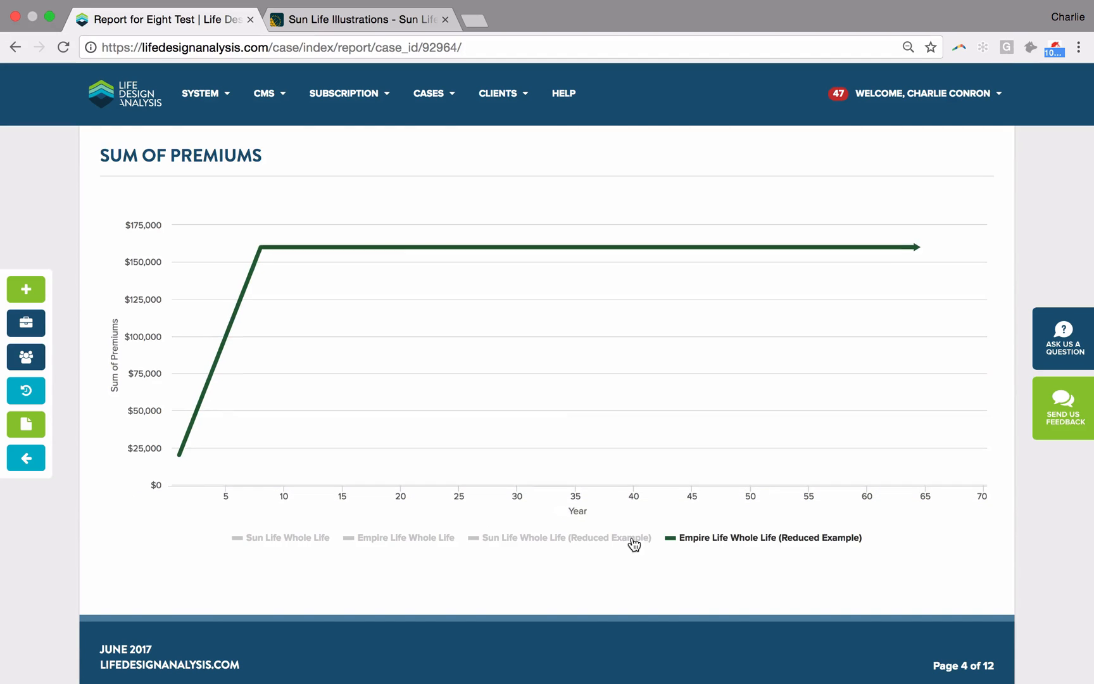
left_click(617, 546)
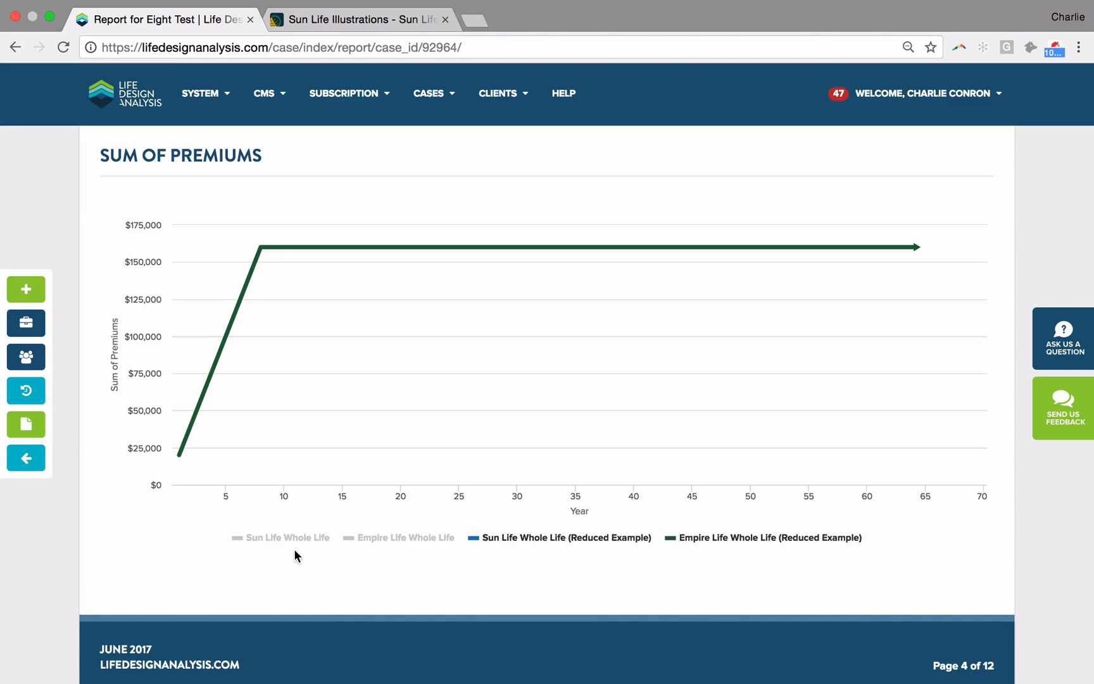
Step: Bring back the Sun Life and Empire Life Whole Life lines in the Sum of Premiums chart and hide both Reduced Examples
left_click(279, 538)
left_click(373, 537)
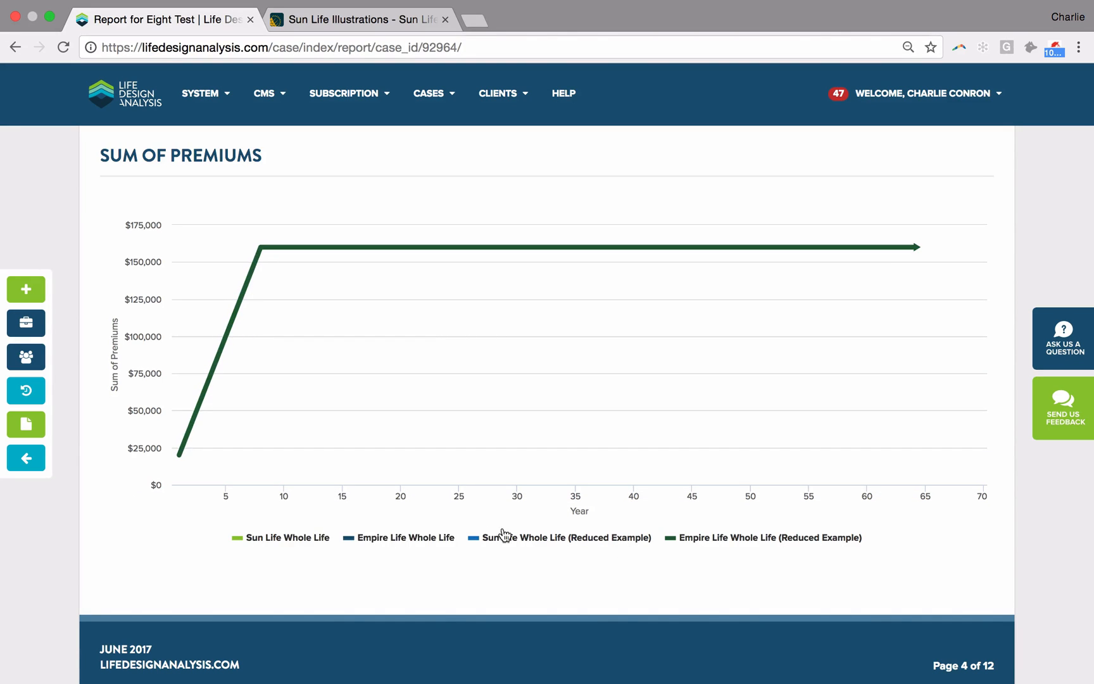
left_click(565, 538)
left_click(704, 539)
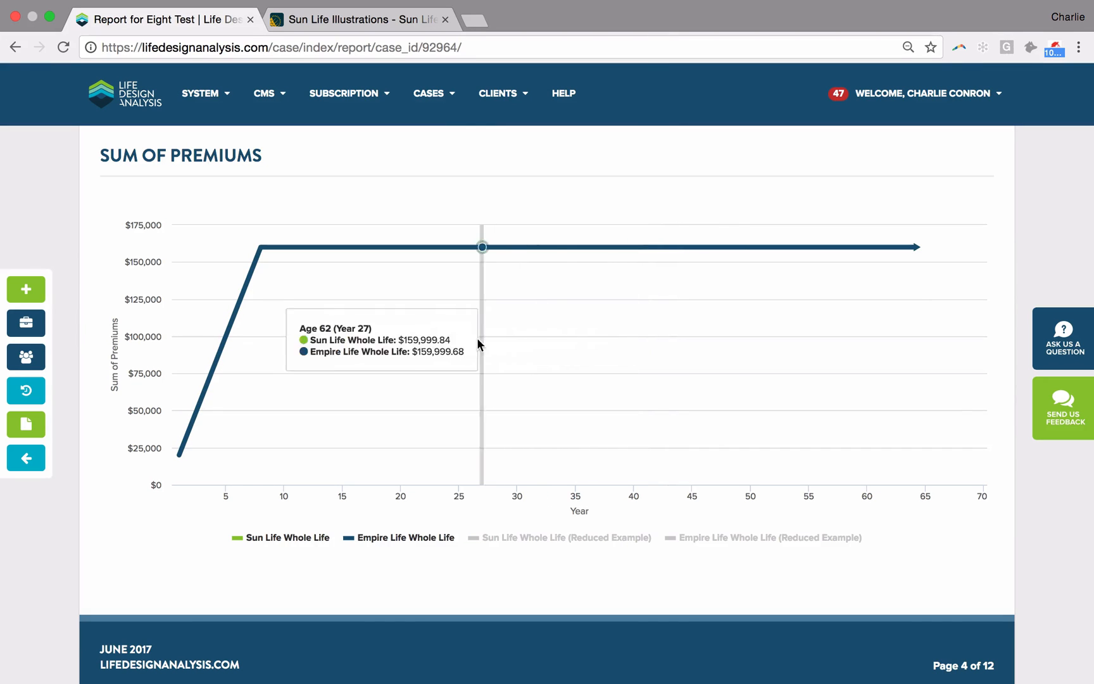
scroll(738, 340, "down", 1)
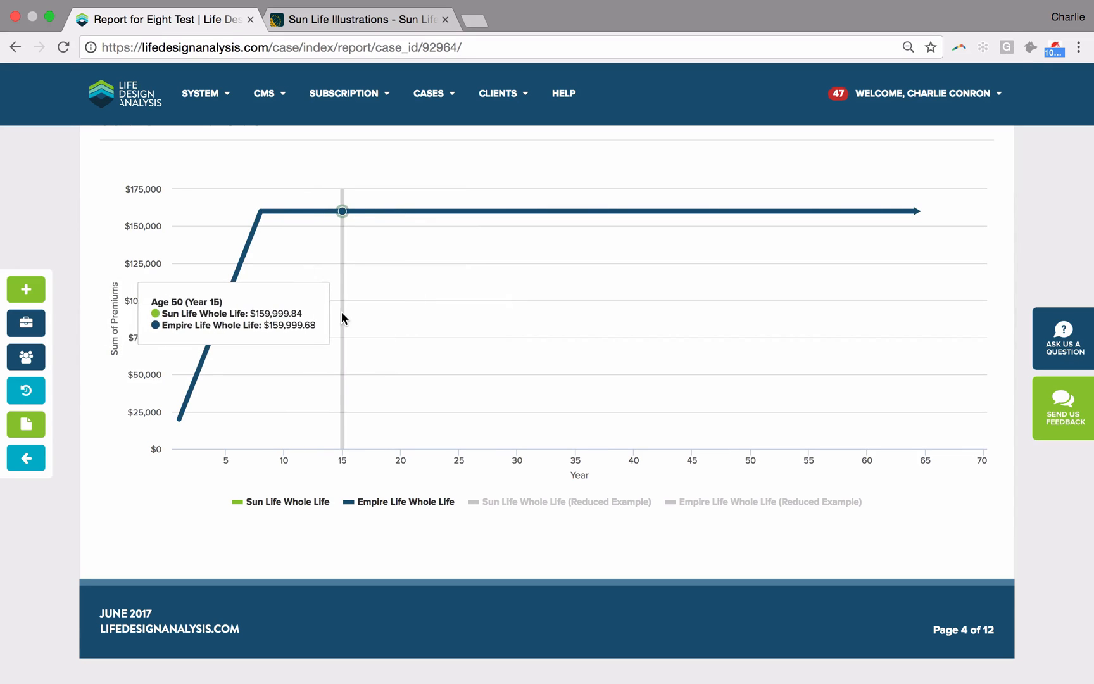
Step: In the Cash Overlay chart, hide both Total Cash Value series and show Guaranteed Cash Value for Sun Life and Empire Life to compare them
scroll(341, 313, "down", 10)
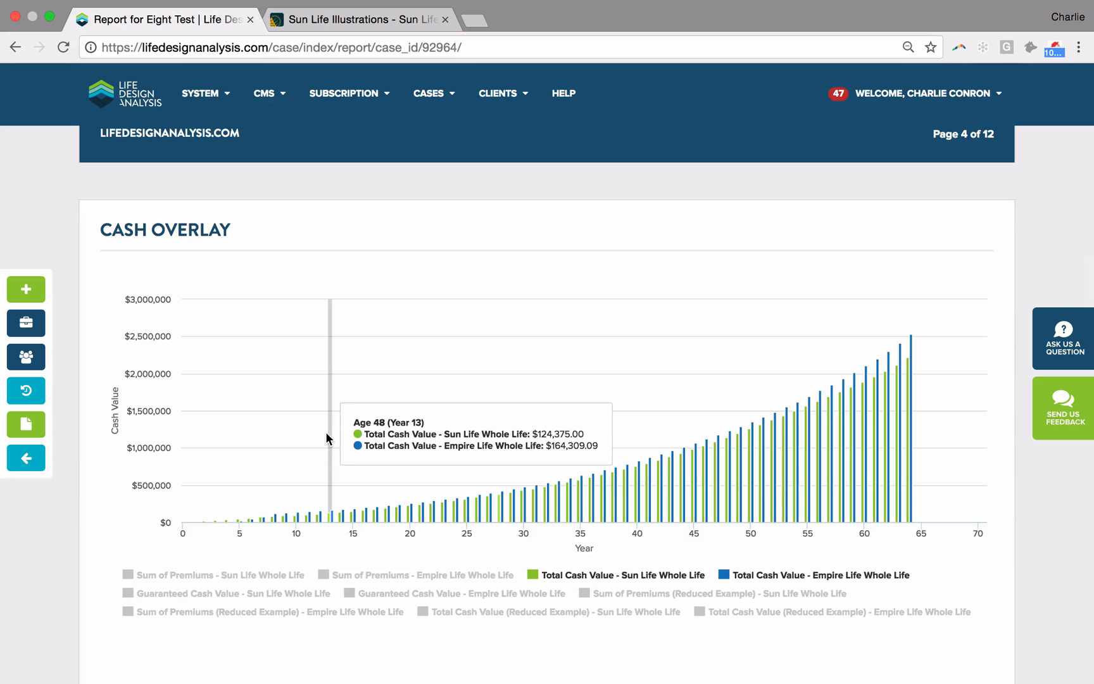
scroll(326, 437, "down", 2)
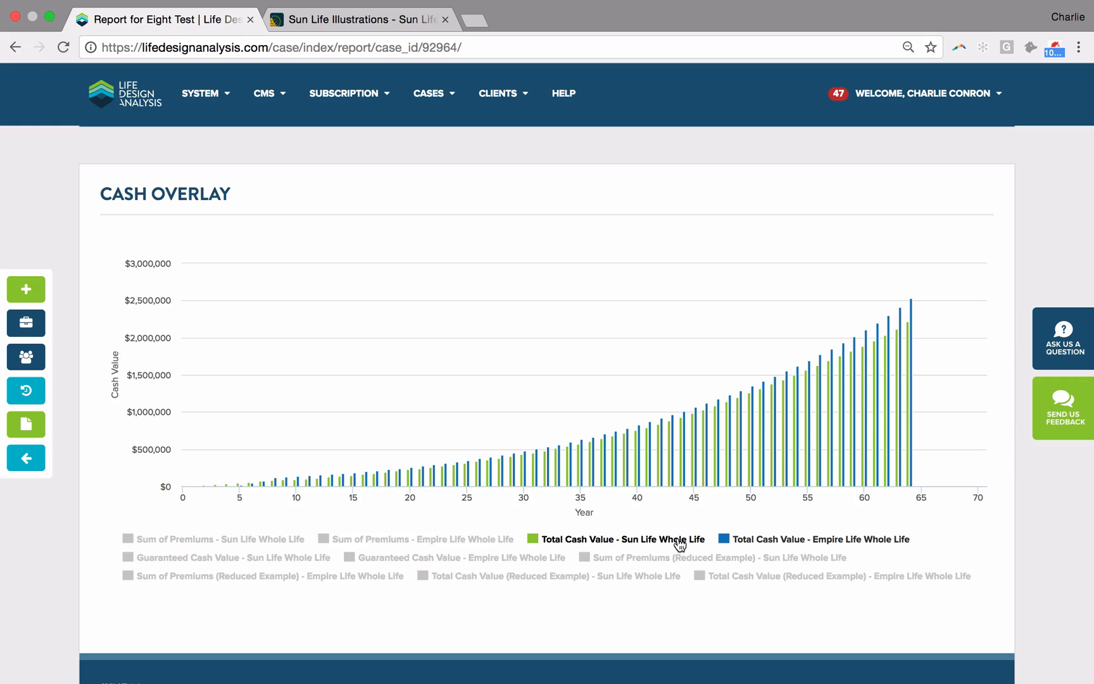
left_click(565, 543)
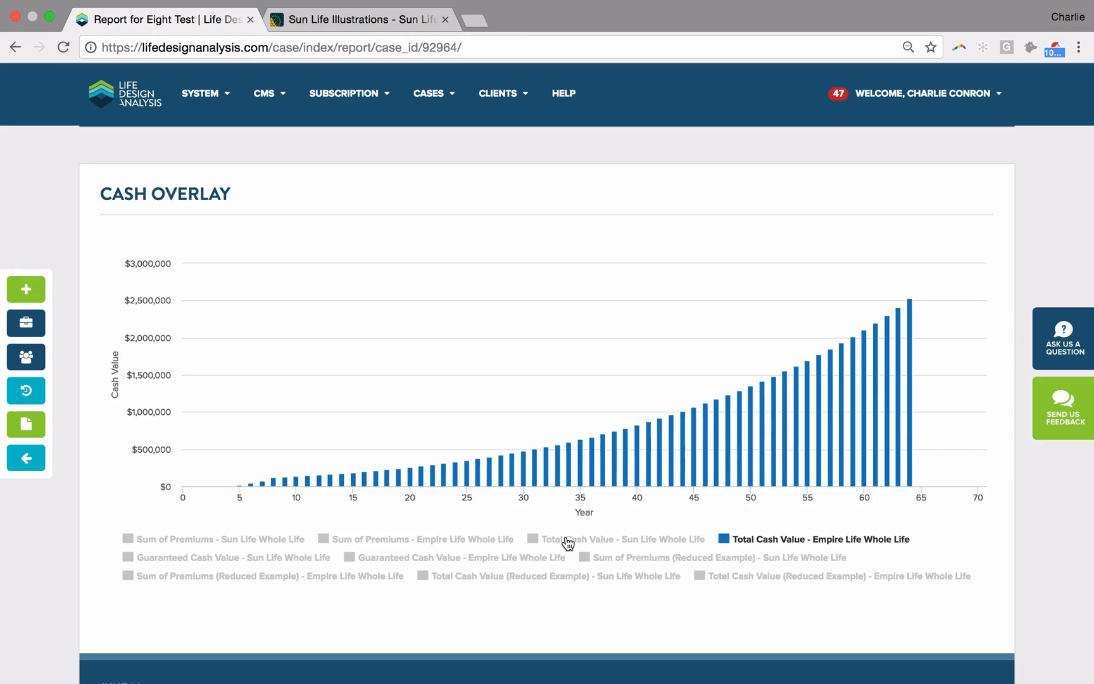
left_click(766, 541)
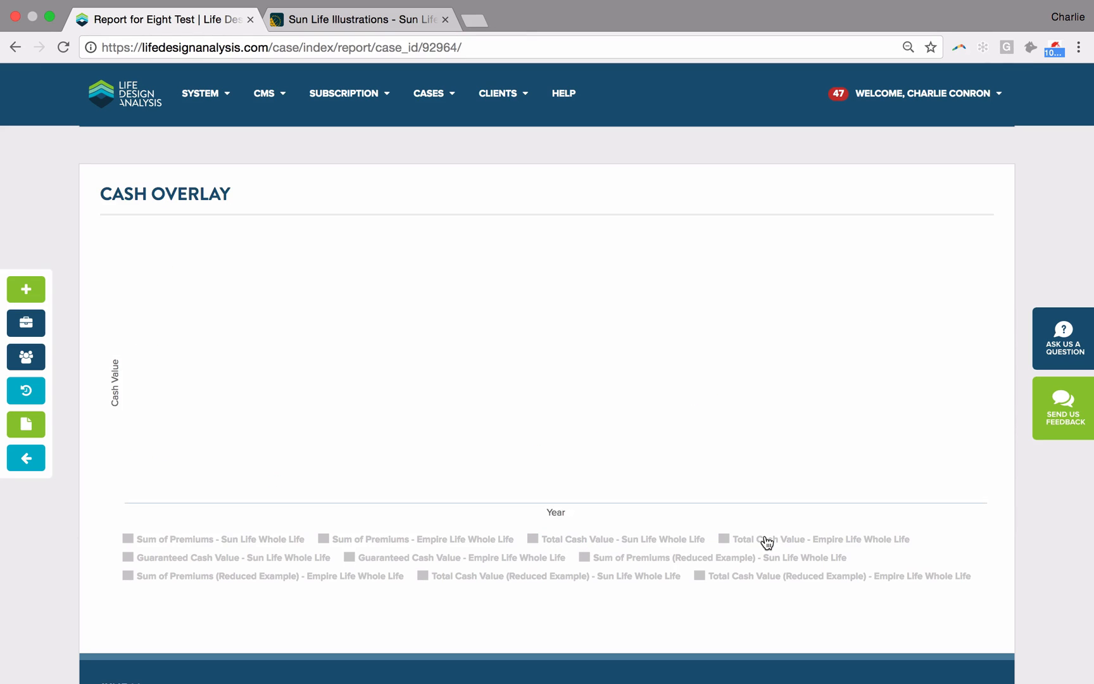
left_click(201, 559)
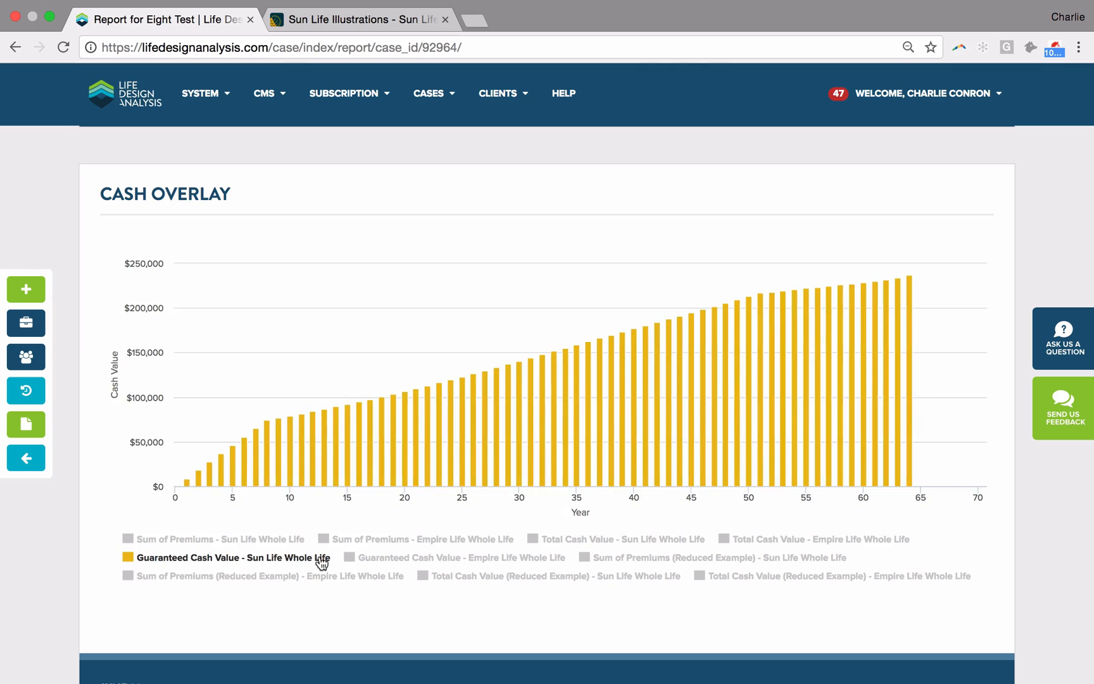
left_click(374, 559)
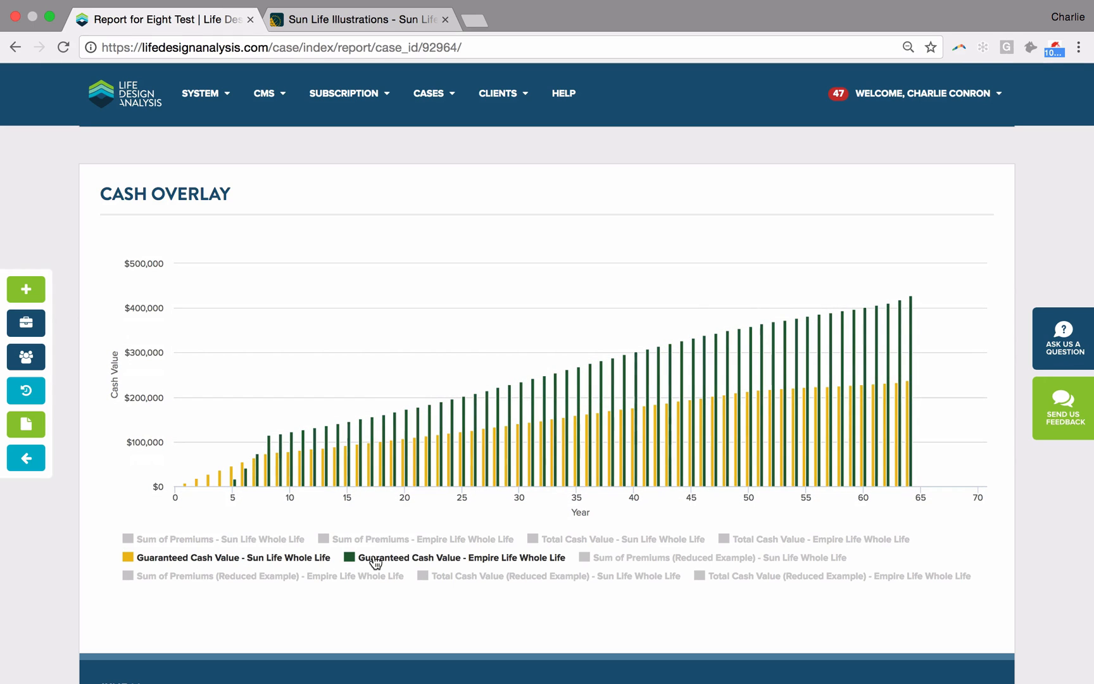
mouse_move(176, 432)
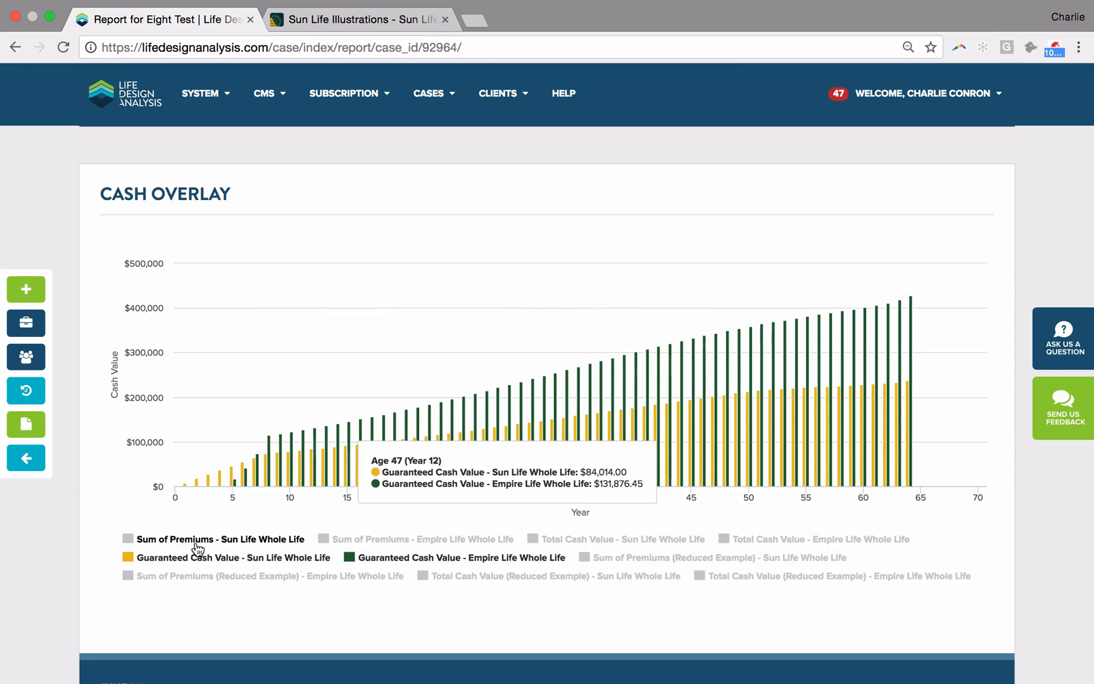
Step: Compare Empire Life's Sum of Premiums with its Guaranteed Cash Value in the Cash Overlay chart, with Sun Life's Guaranteed Cash Value hidden
left_click(399, 541)
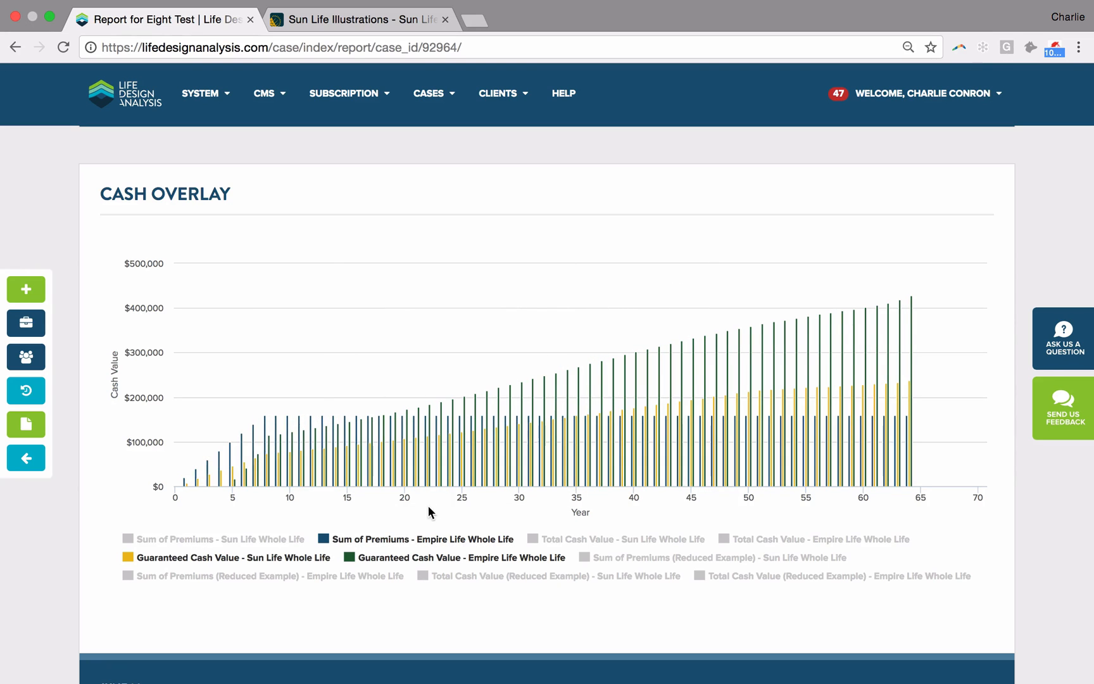
left_click(369, 561)
left_click(303, 558)
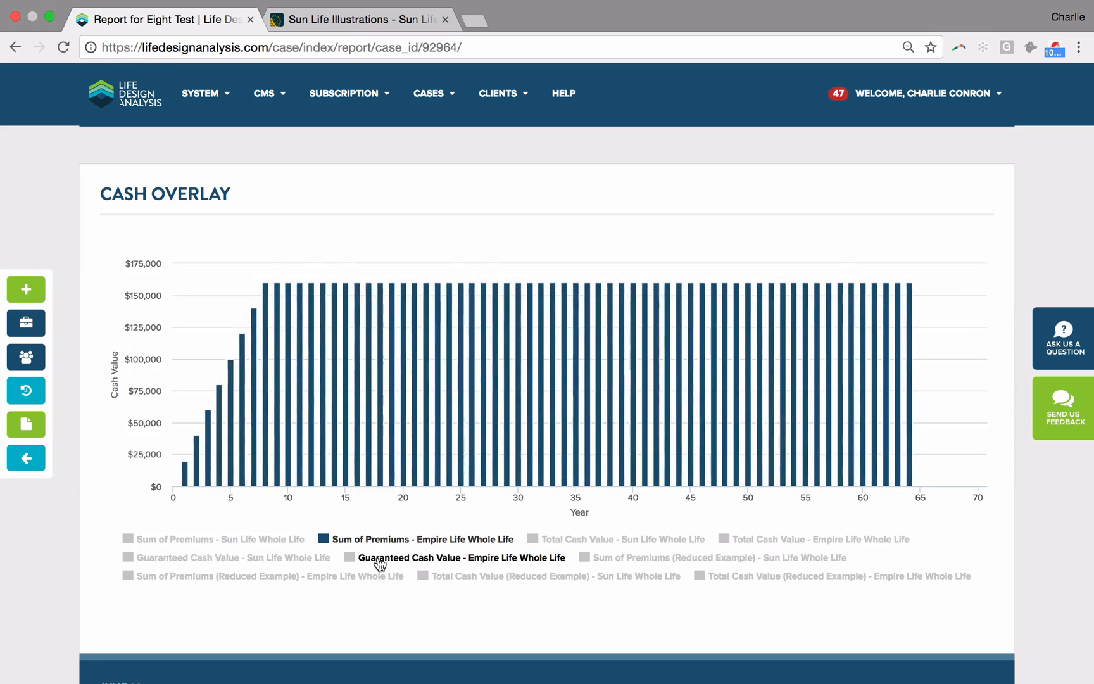
left_click(359, 560)
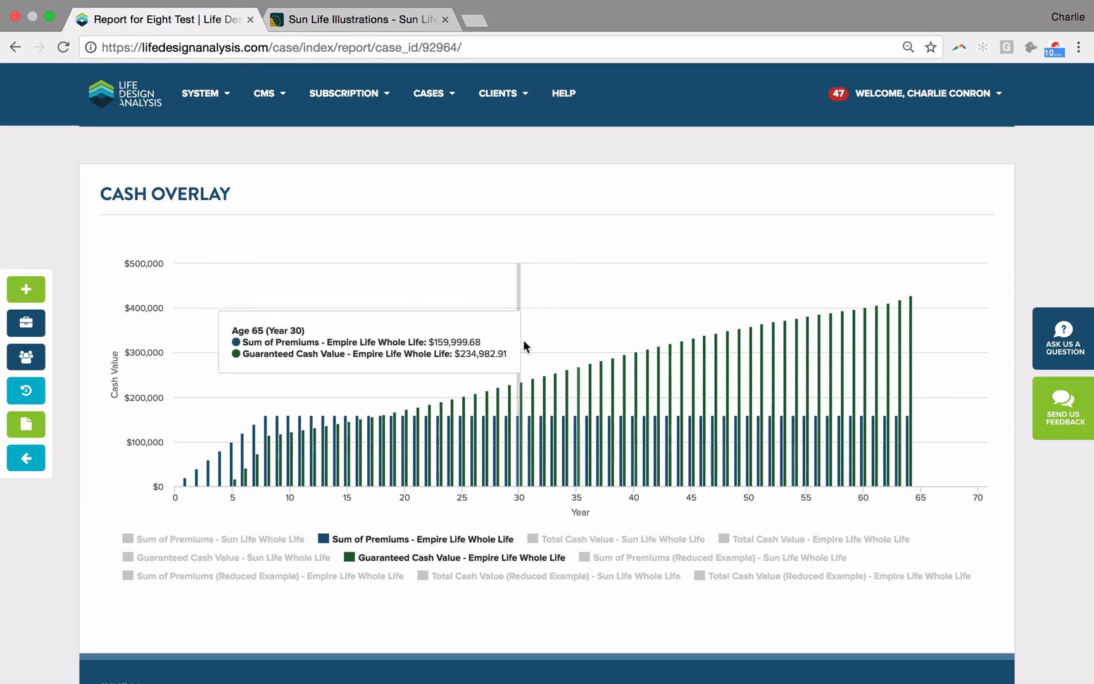
Step: Replace the Empire Life series in the Cash Overlay chart with Total Cash Value (Reduced Example) for both plans
left_click(432, 557)
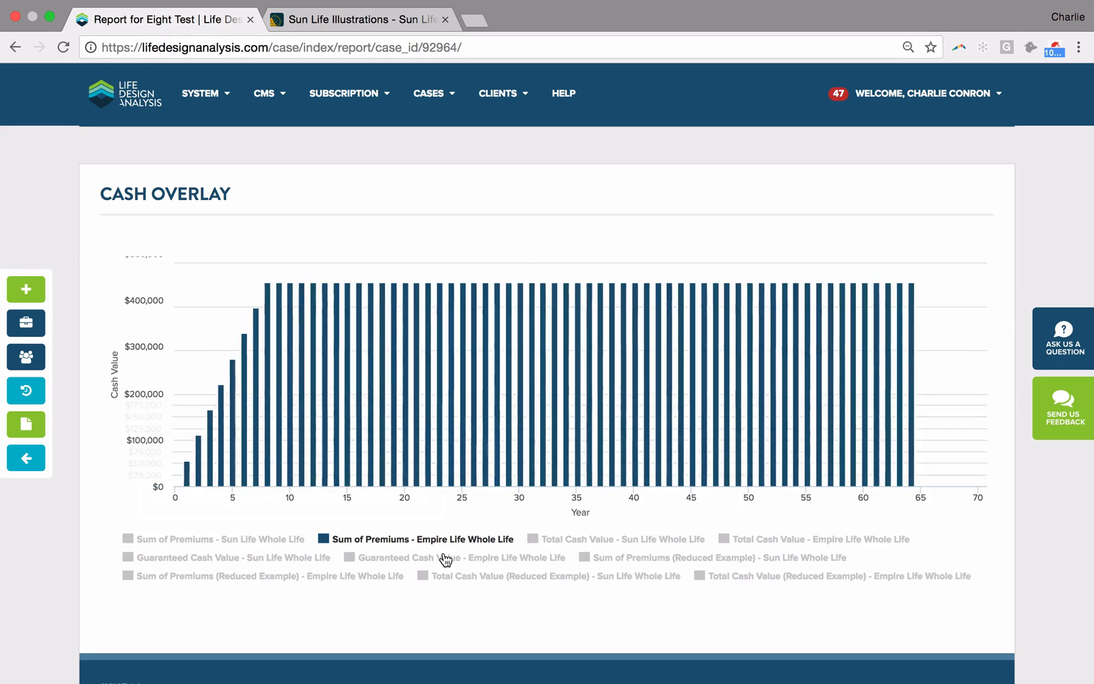
left_click(402, 544)
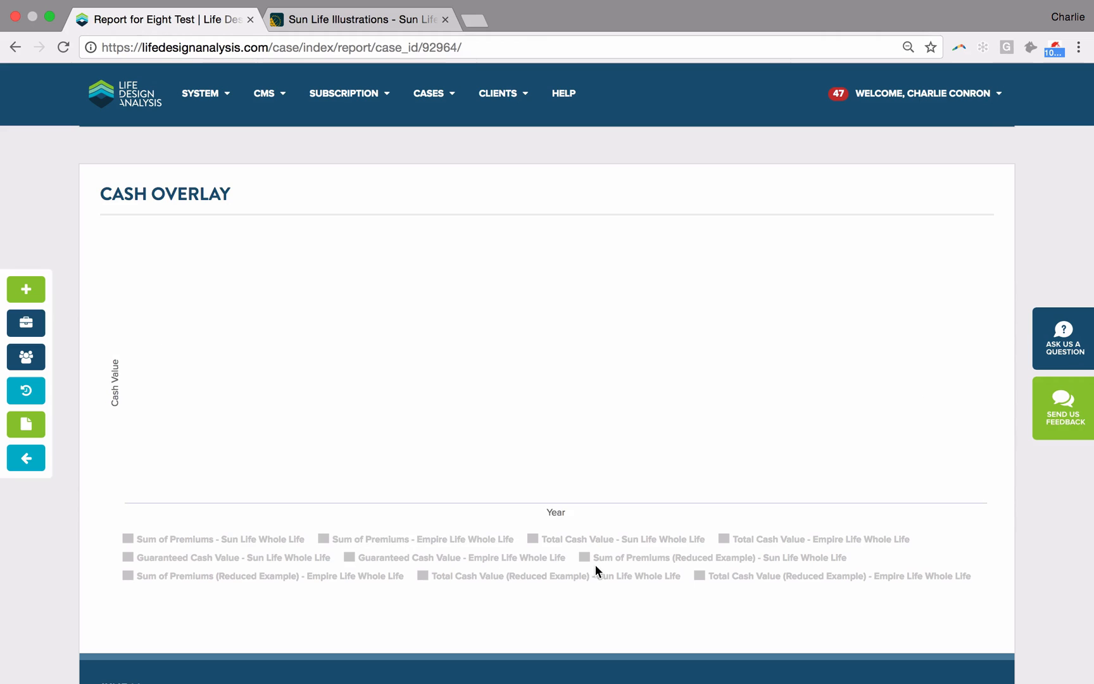
left_click(746, 576)
left_click(661, 577)
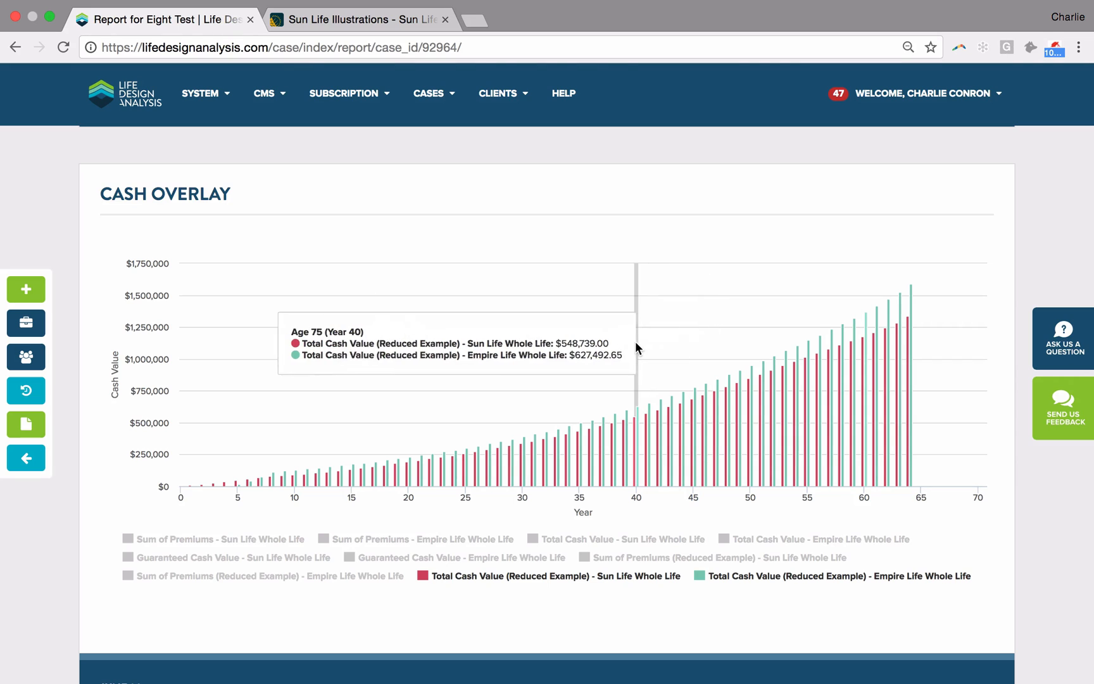
Step: Swap Sun Life's reduced-example series for its regular Total Cash Value and compare it with Empire Life's Reduced Example in the Cash Overlay chart
scroll(636, 347, "down", 1)
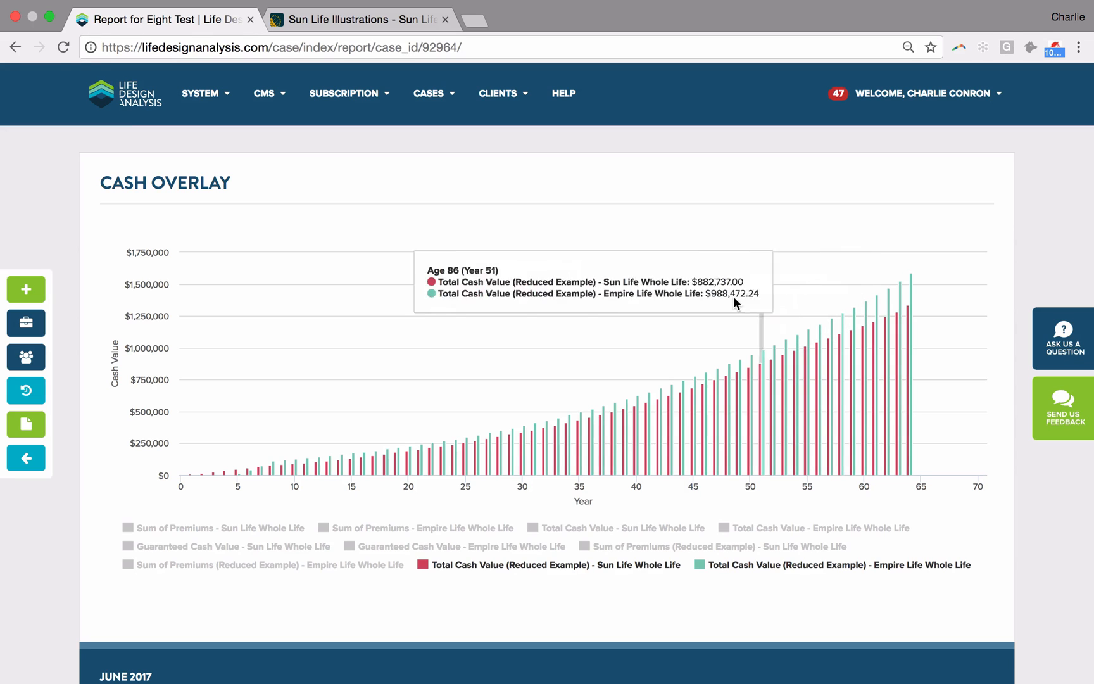
scroll(656, 338, "down", 1)
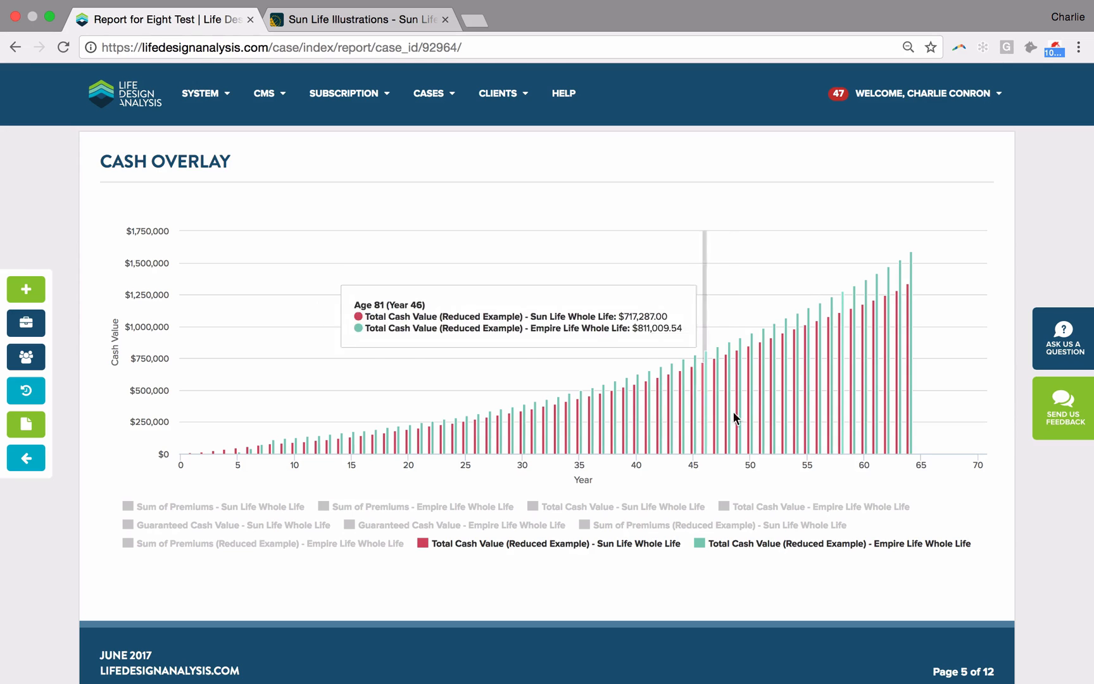
left_click(672, 546)
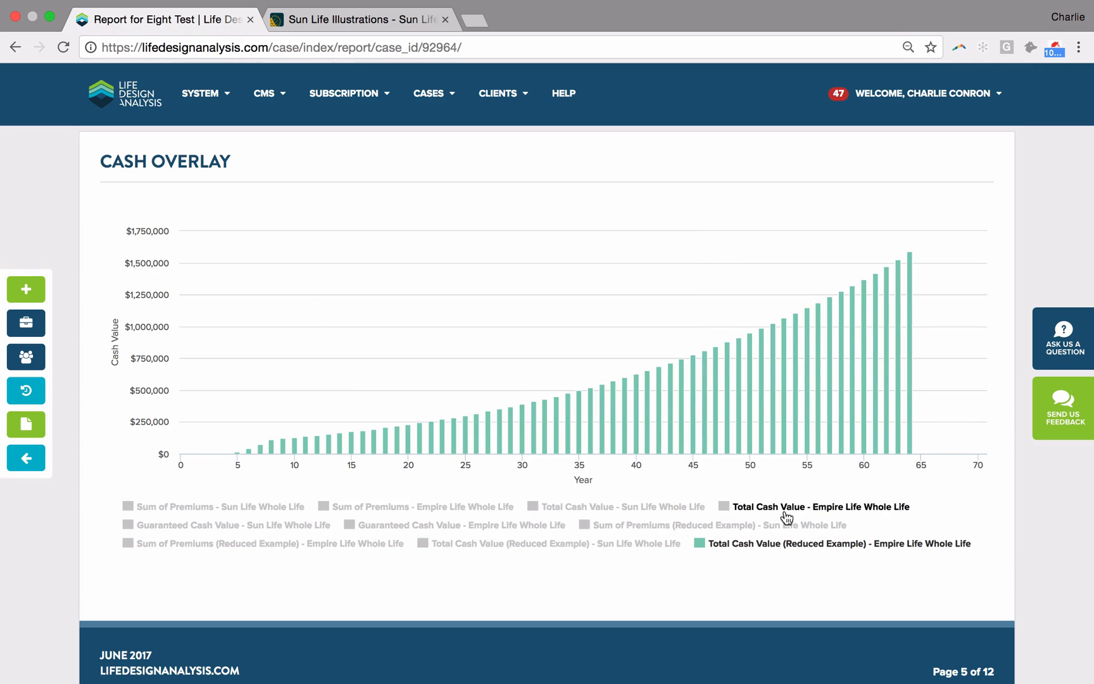
left_click(678, 510)
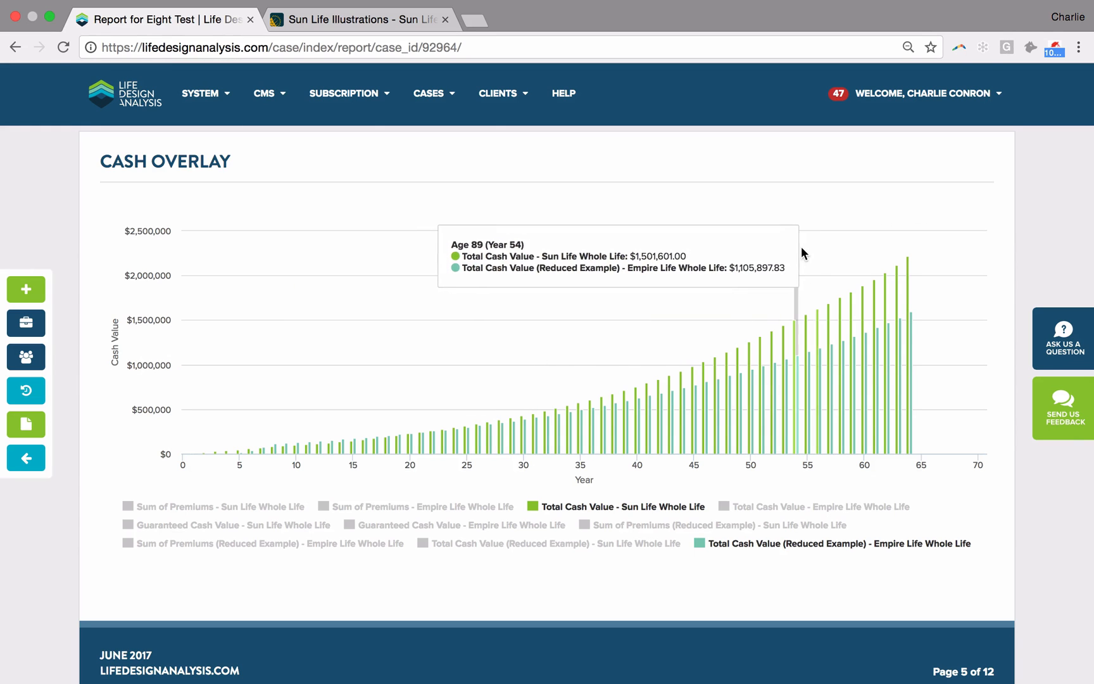
Step: In the insurance benefit chart, hide both Total Insurance Benefit series and show Guaranteed Insurance Benefit for both plans to compare them
scroll(800, 253, "down", 10)
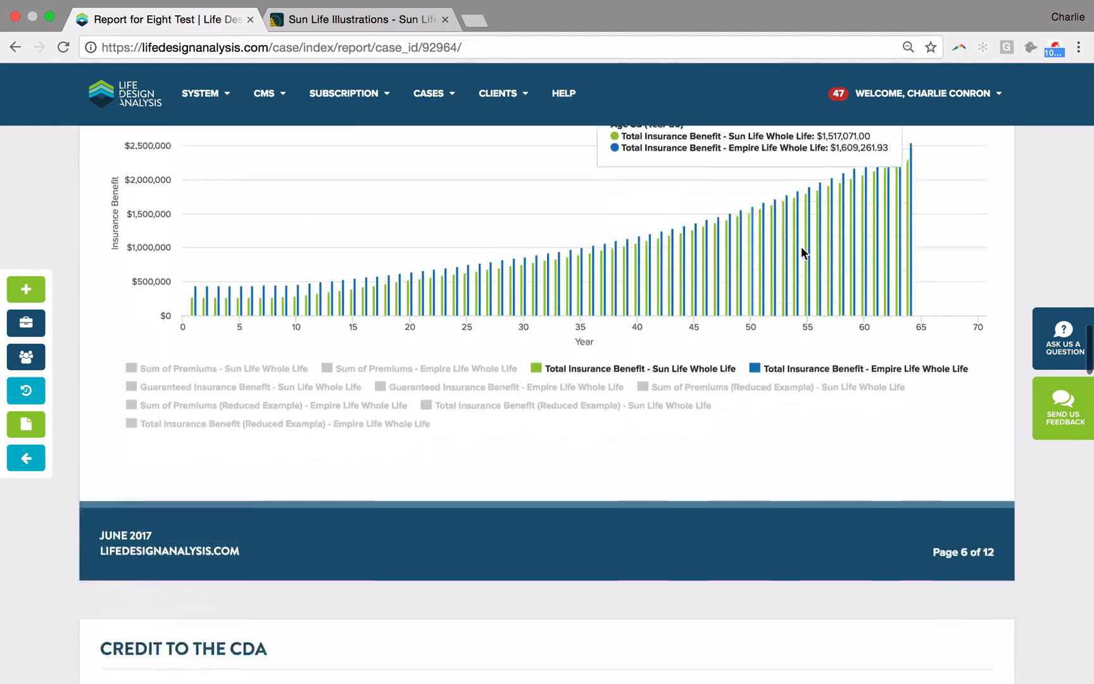
scroll(761, 203, "up", 2)
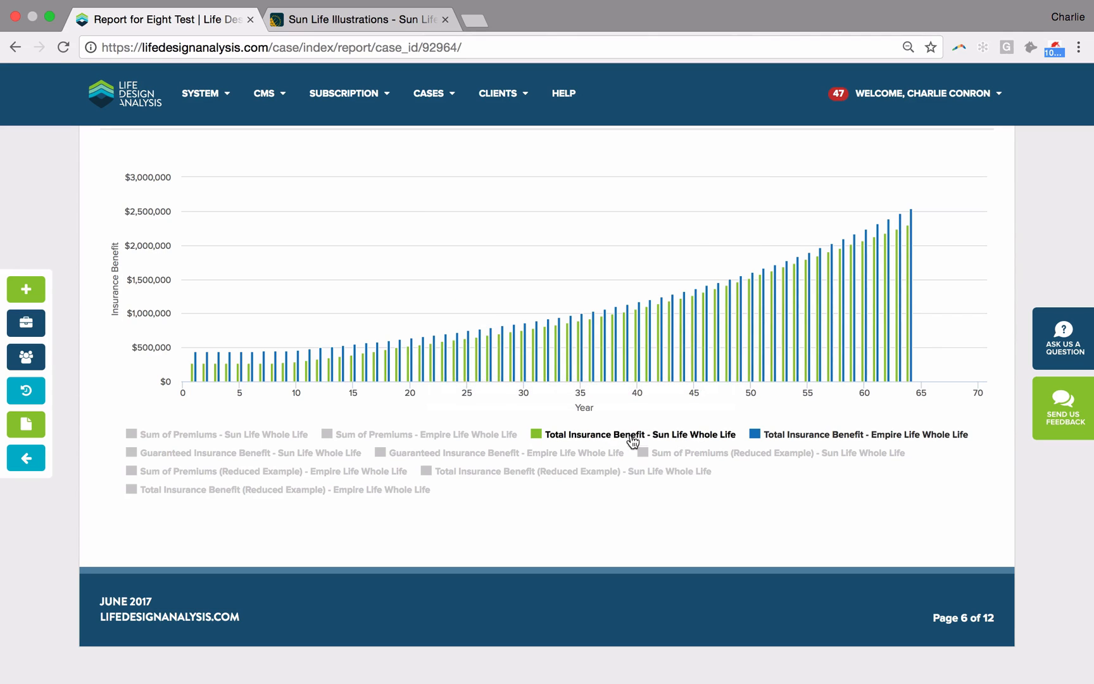
left_click(684, 435)
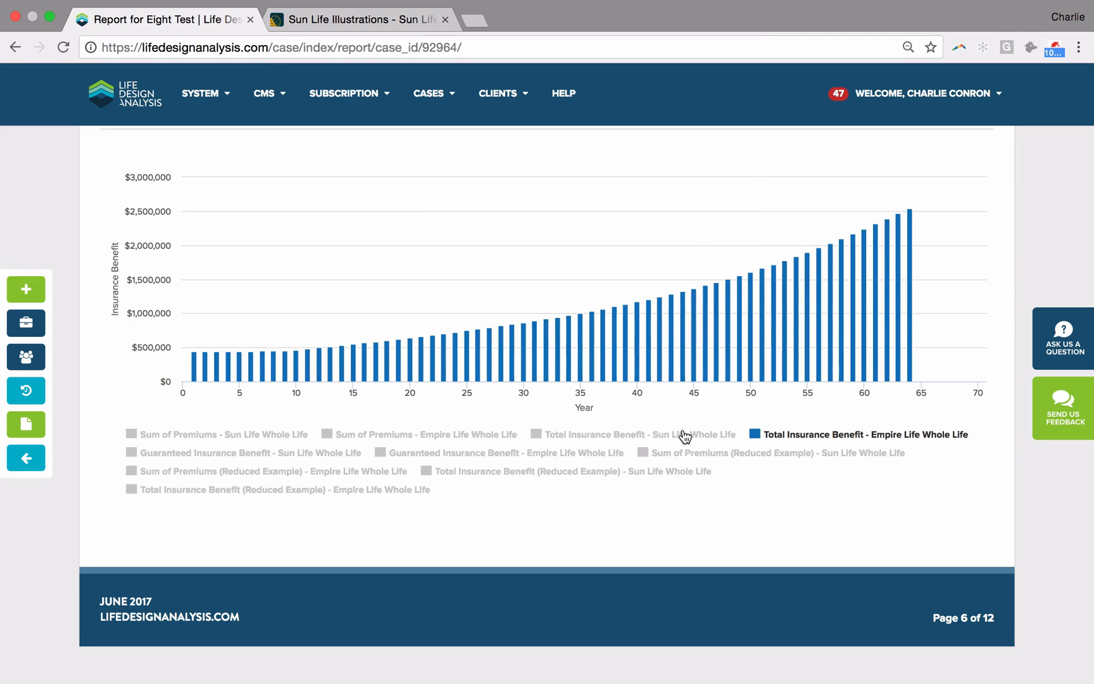
left_click(822, 433)
left_click(506, 452)
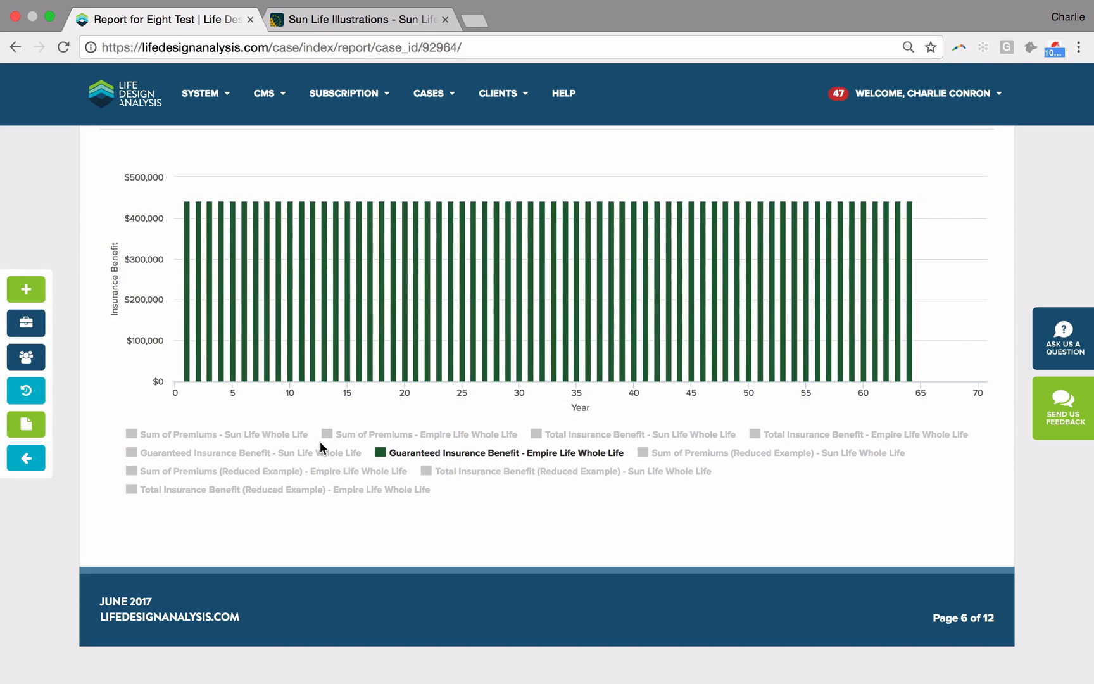
left_click(319, 453)
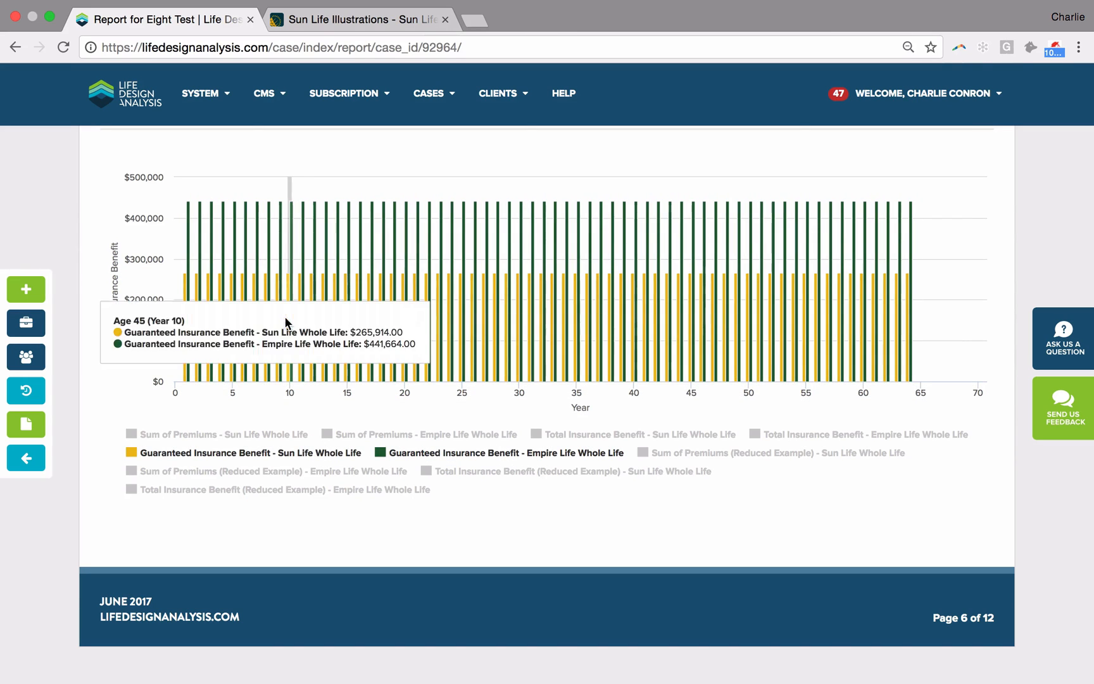
mouse_move(191, 236)
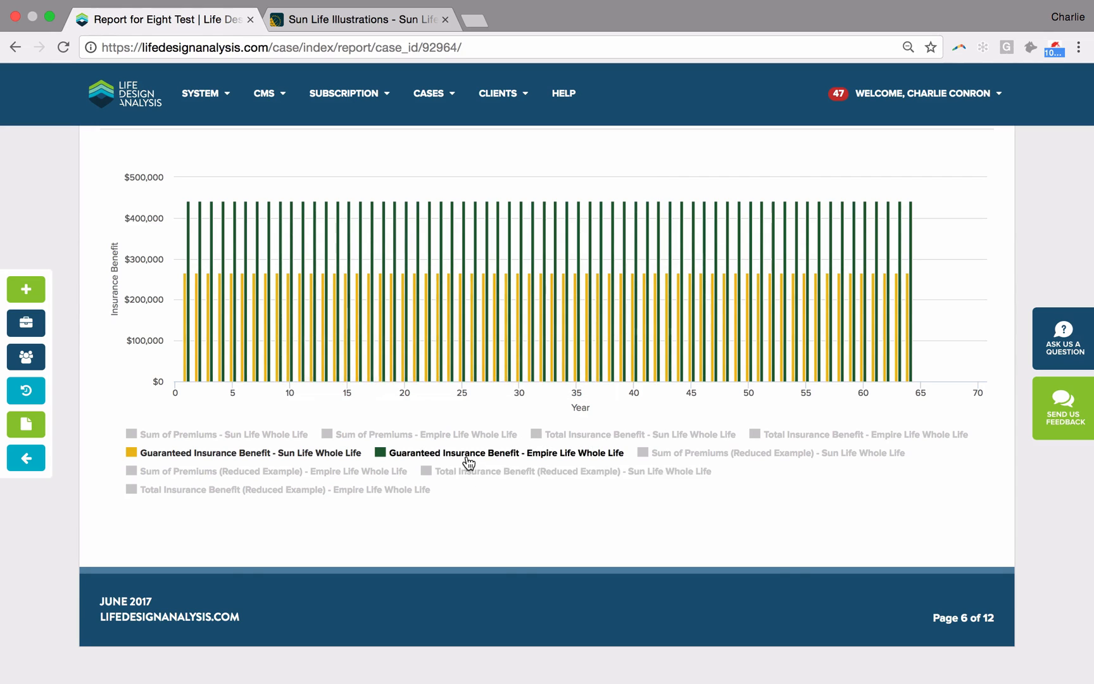
Step: Replace the guaranteed series in the insurance benefit chart with Total Insurance Benefit (Reduced Example) for Sun Life and Empire Life
left_click(436, 464)
left_click(327, 455)
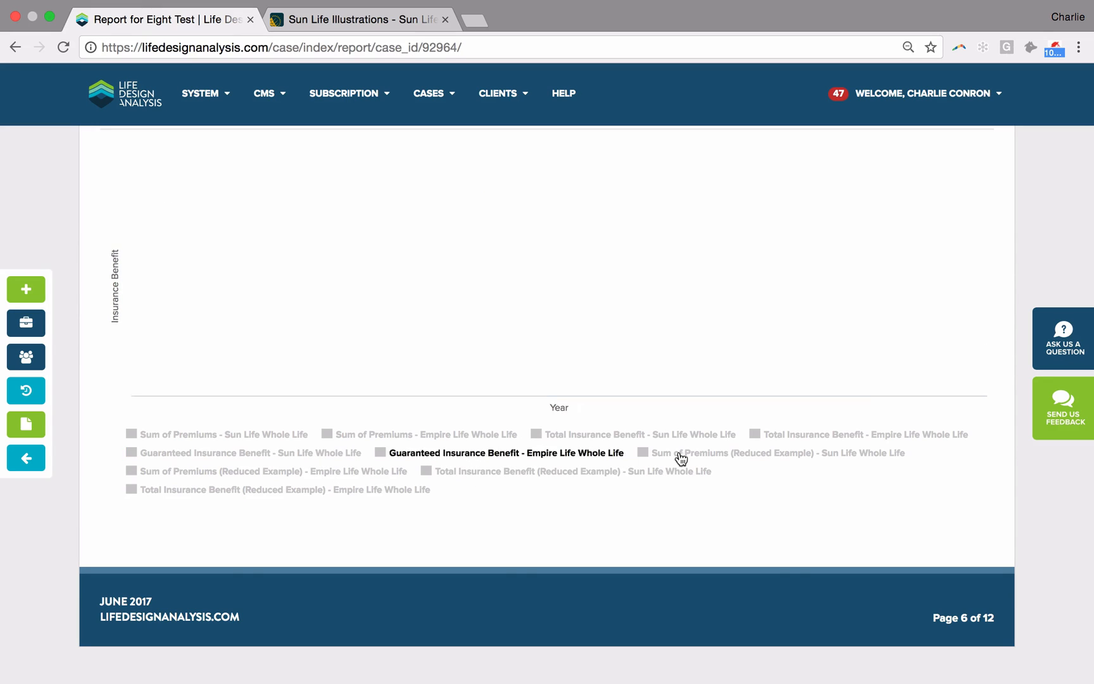
left_click(652, 474)
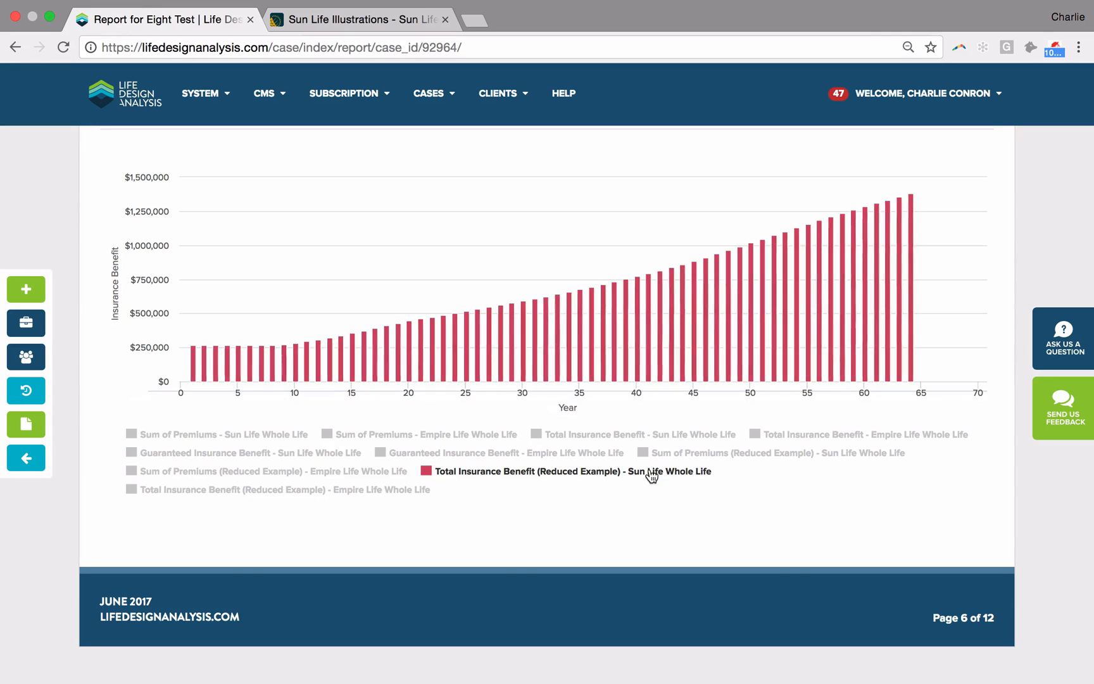
left_click(391, 495)
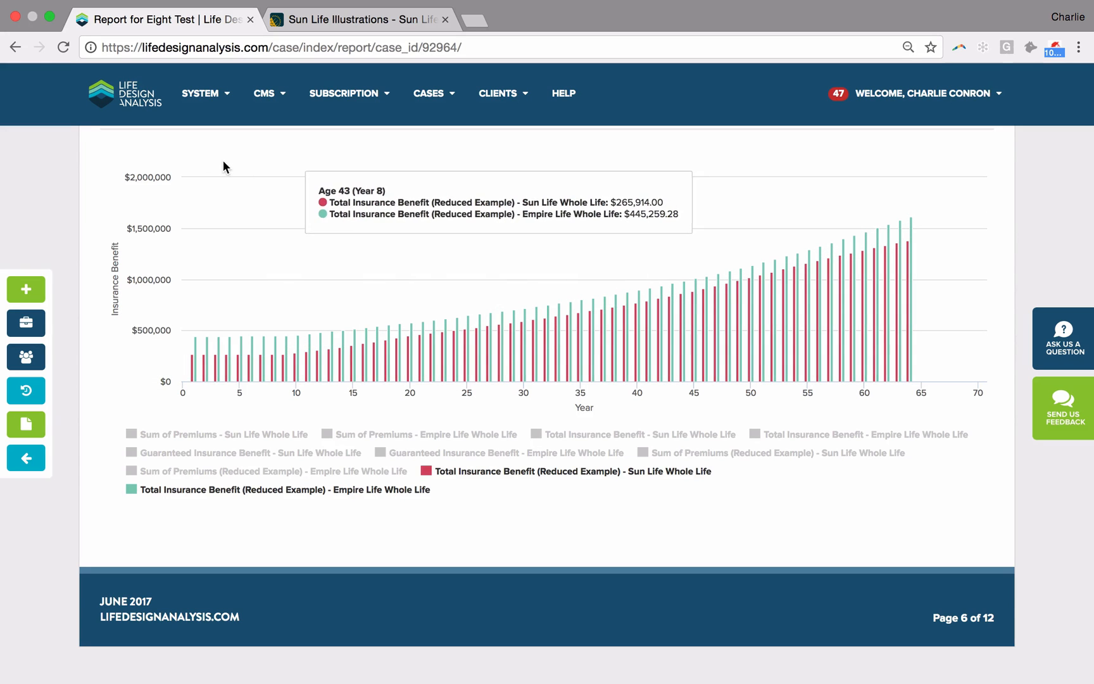
Step: Review the Credit to the CDA chart and both Presentation Summary tables in the report
scroll(205, 347, "down", 10)
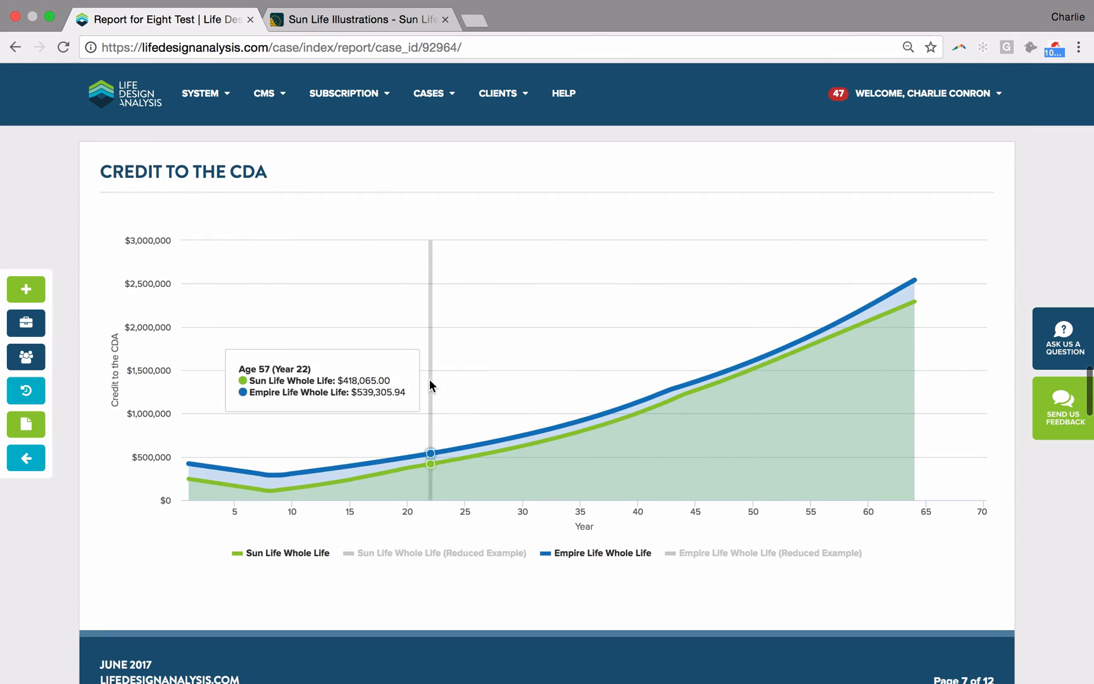
scroll(643, 413, "down", 10)
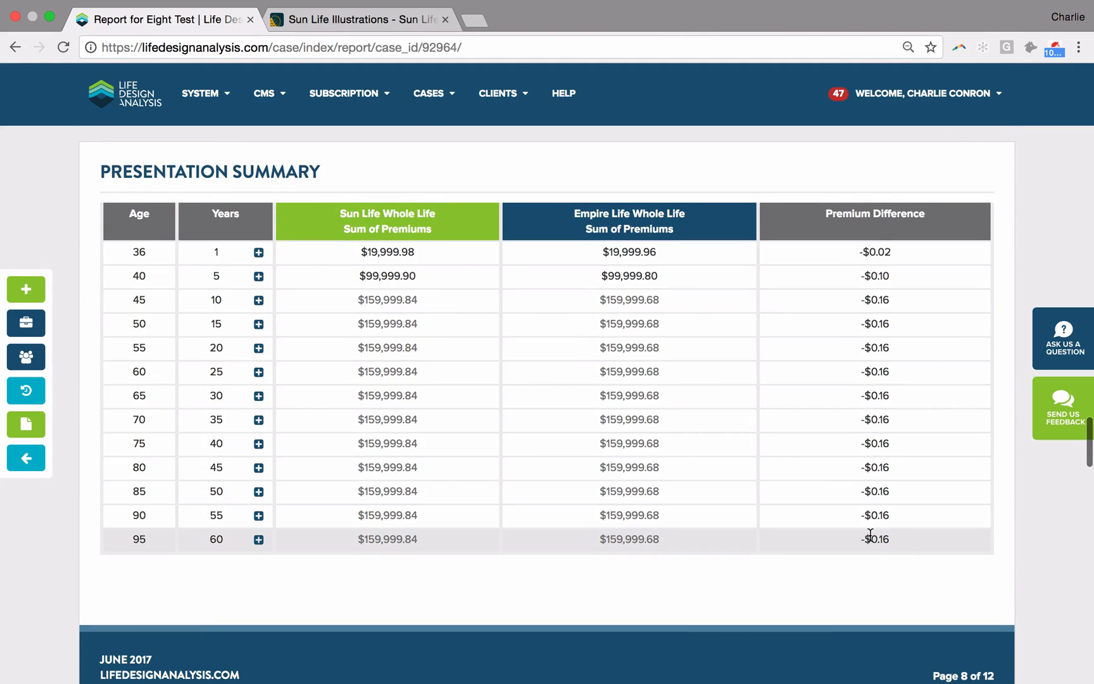
scroll(872, 536, "down", 8)
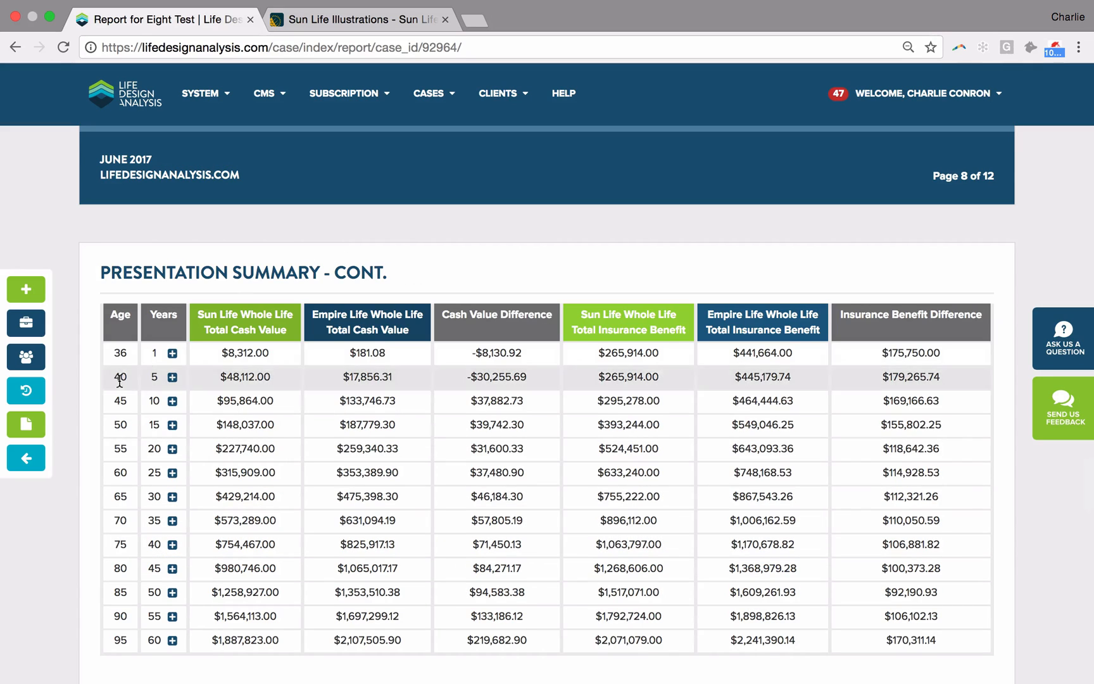
Step: Return to the design case and expand the Sun Life Whole Life plan's yearly data
left_click(31, 465)
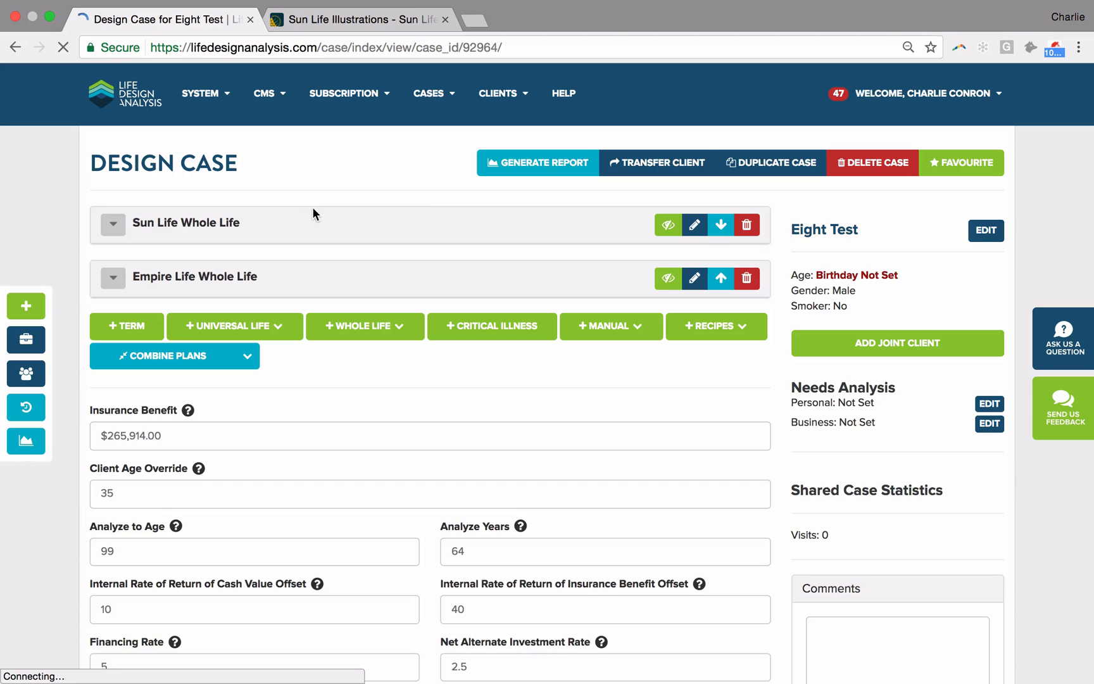
left_click(210, 223)
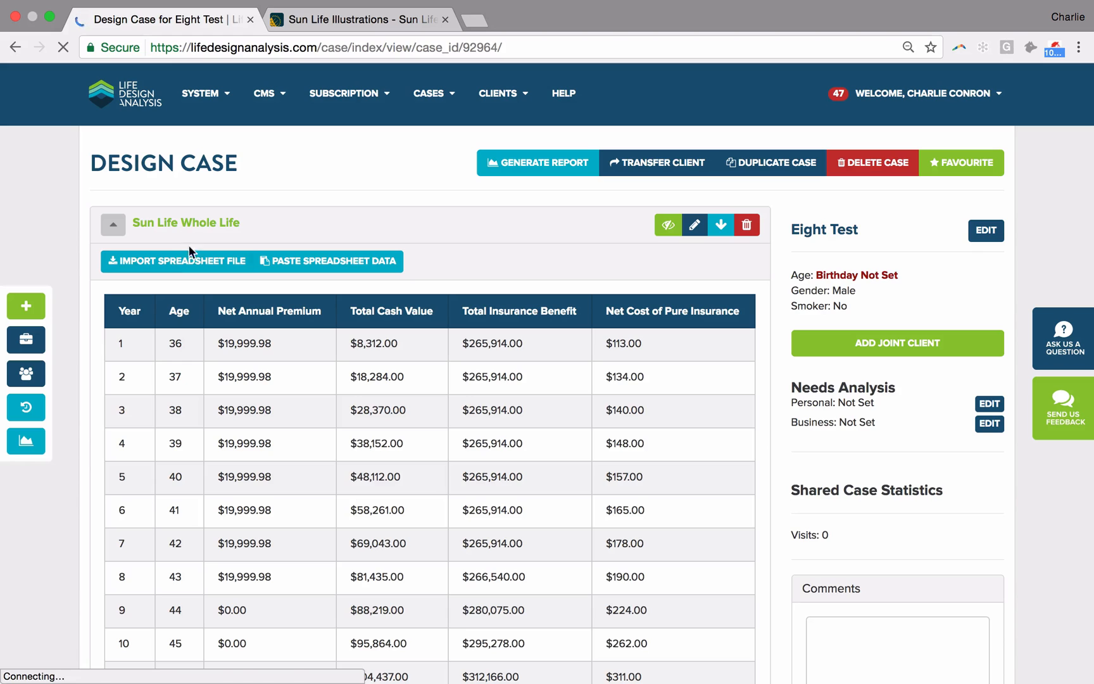
Step: Switch to Sun Life Illustrations and start a new illustration for the Sun Par Protector II product
left_click(379, 23)
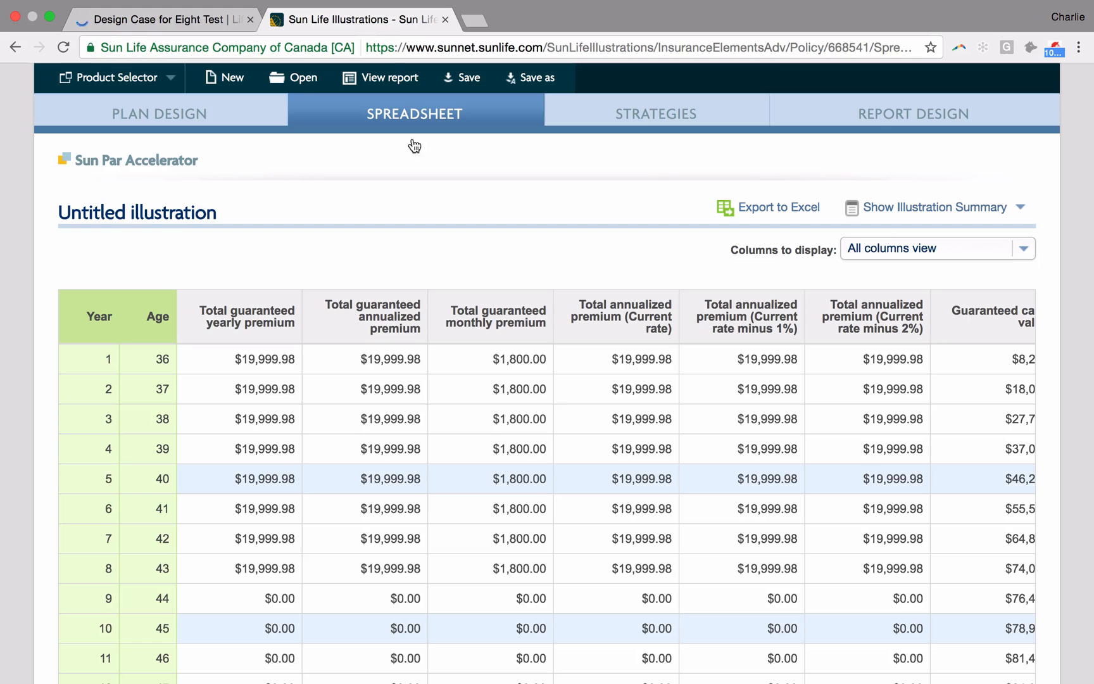
left_click(190, 116)
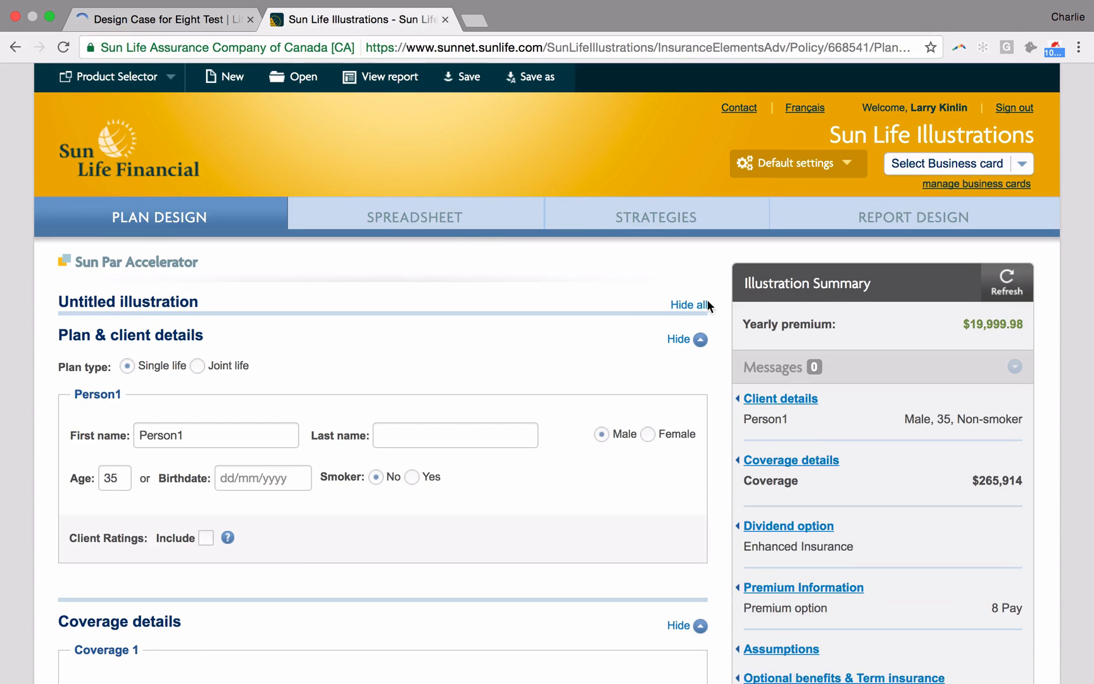
left_click(111, 81)
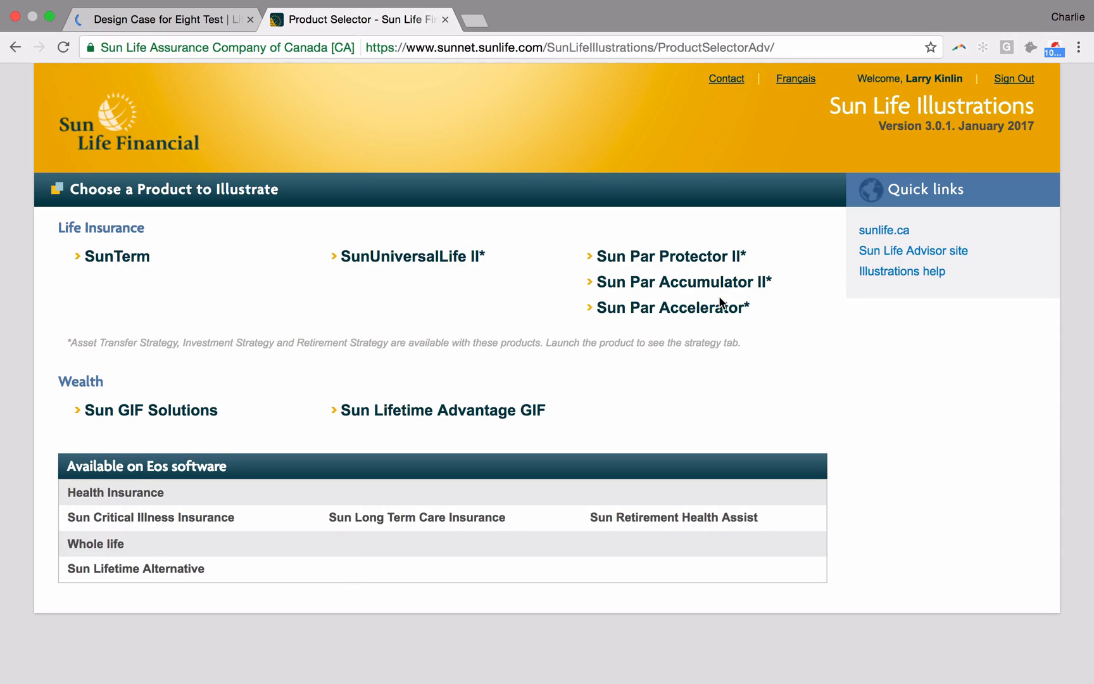
left_click(696, 259)
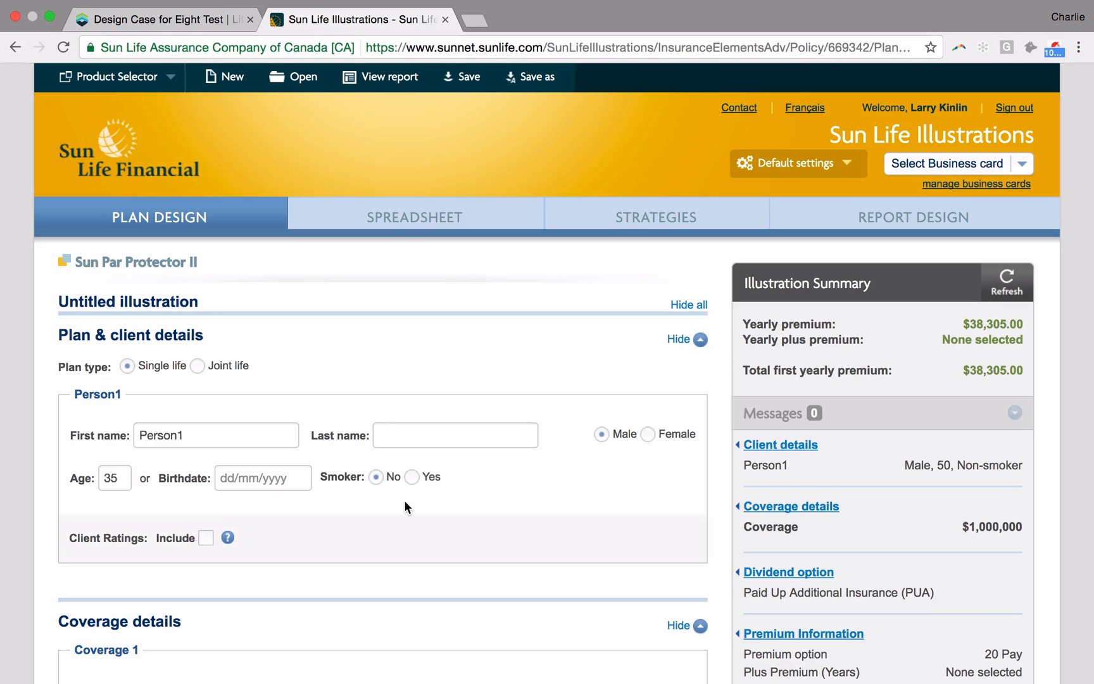
Step: Set the coverage to 10 Pay with a specified yearly payment of $16,000 and refresh the illustration summary
scroll(405, 507, "down", 5)
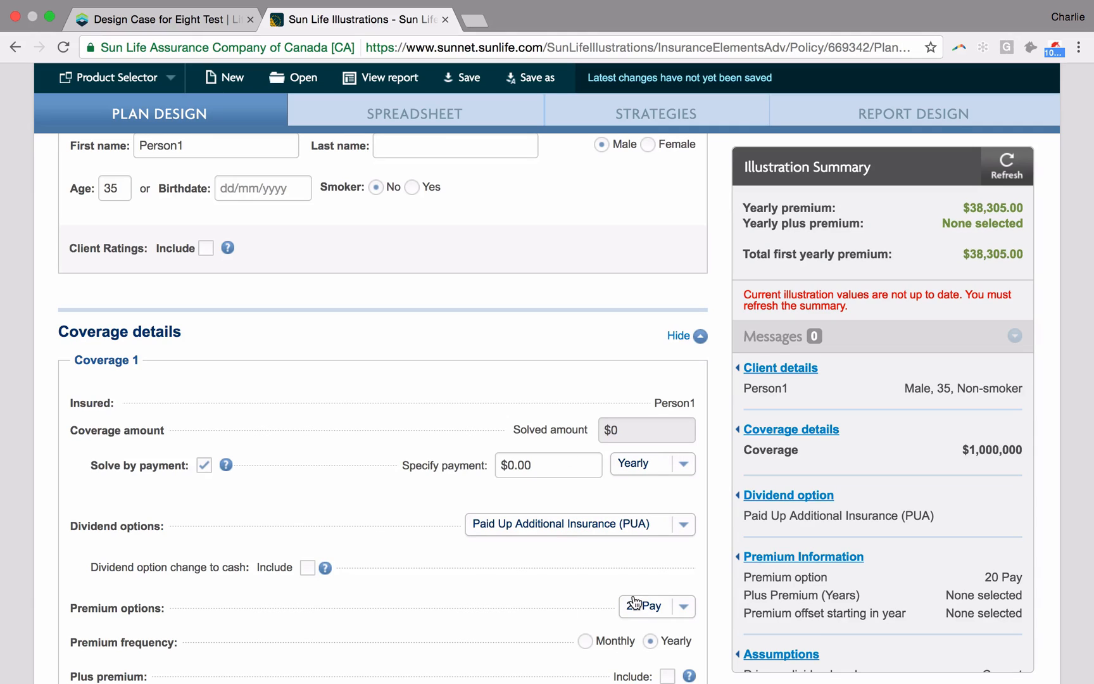
left_click(687, 604)
left_click(650, 647)
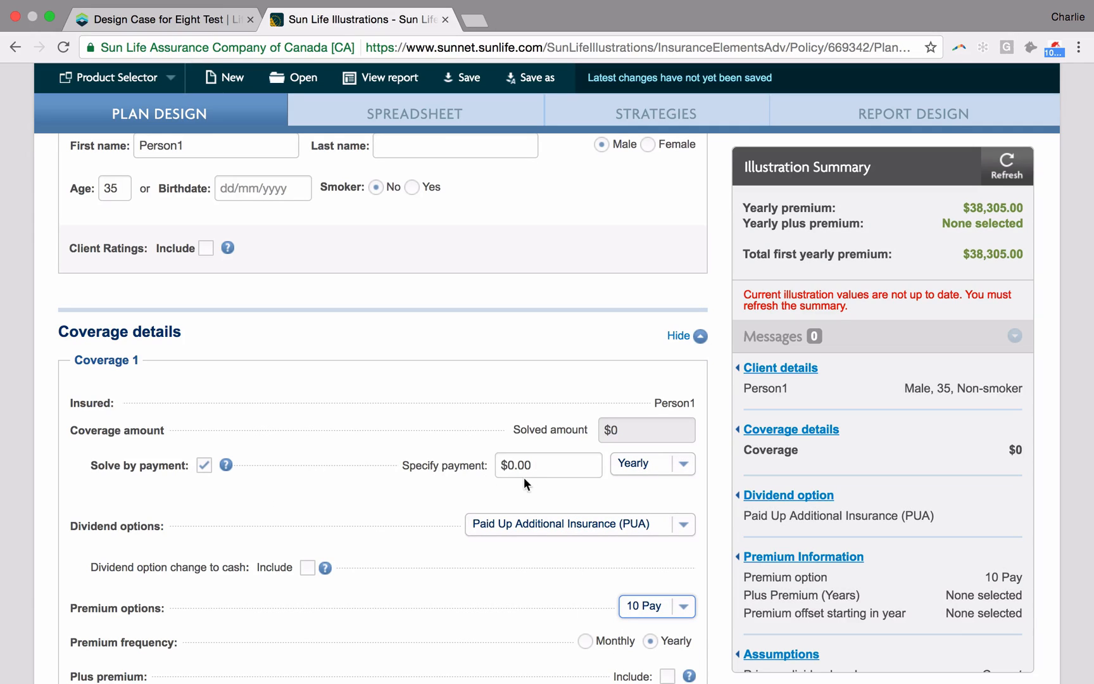
left_click(551, 468)
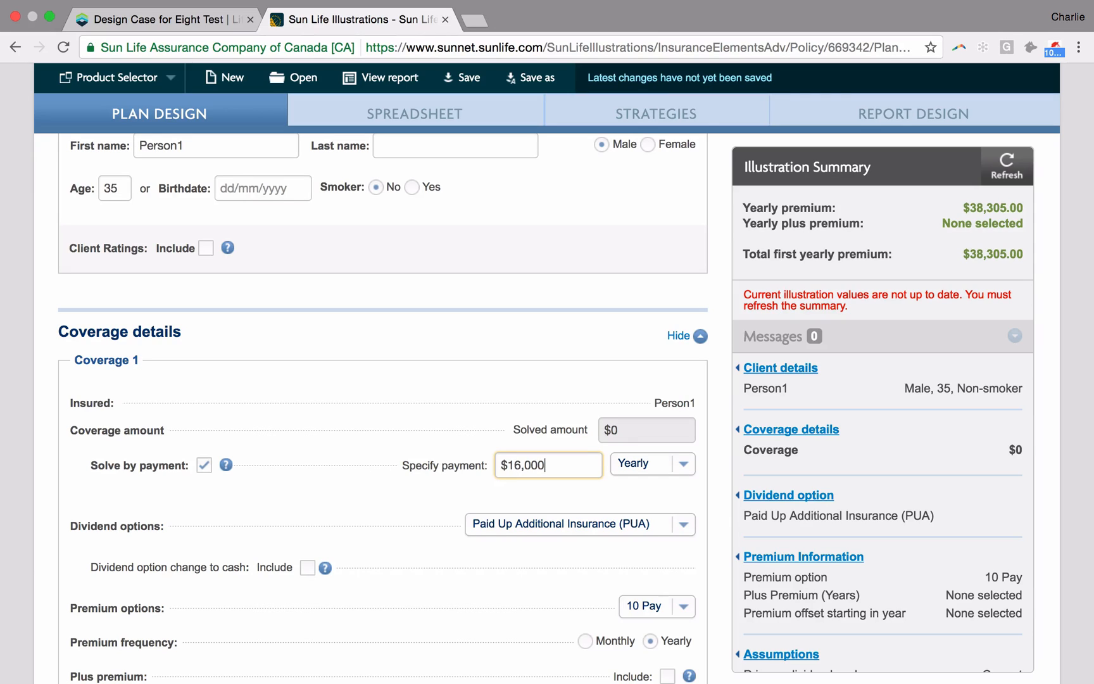
left_click(1006, 166)
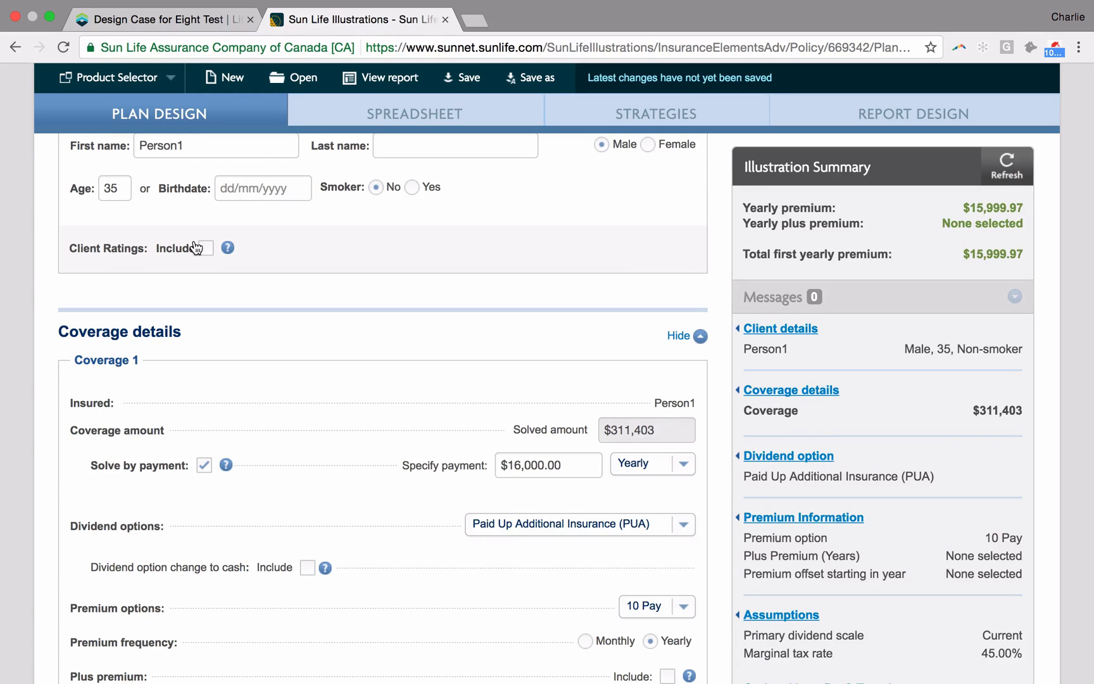
Step: Open the illustration's spreadsheet of yearly values and export it to Excel
scroll(196, 285, "down", 7)
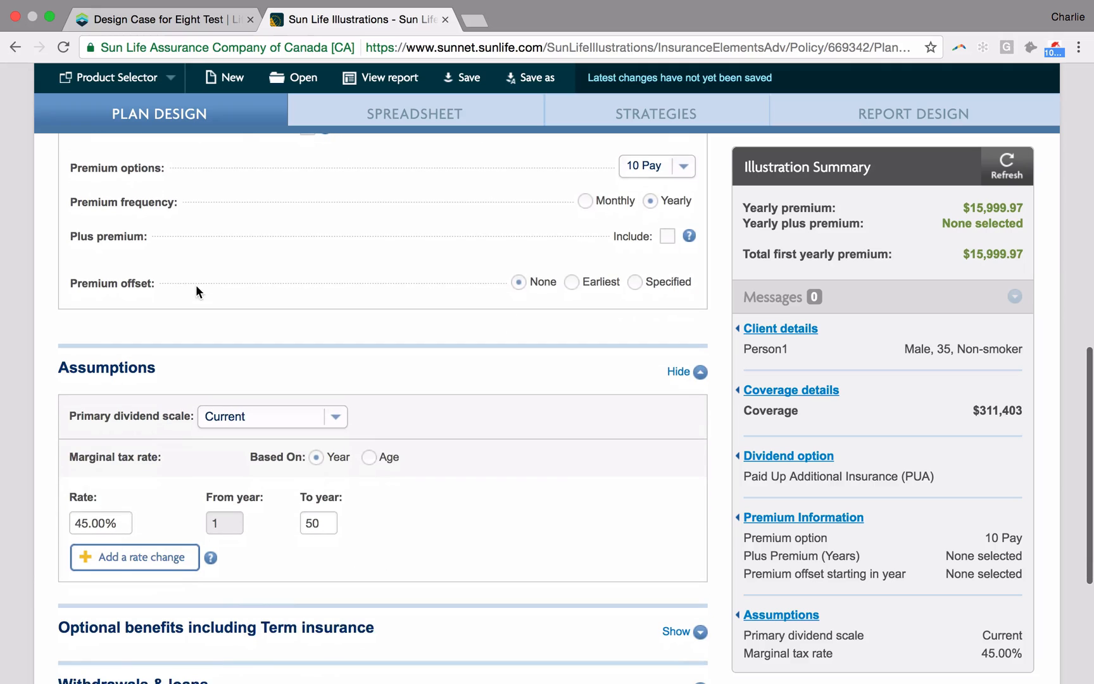
left_click(392, 115)
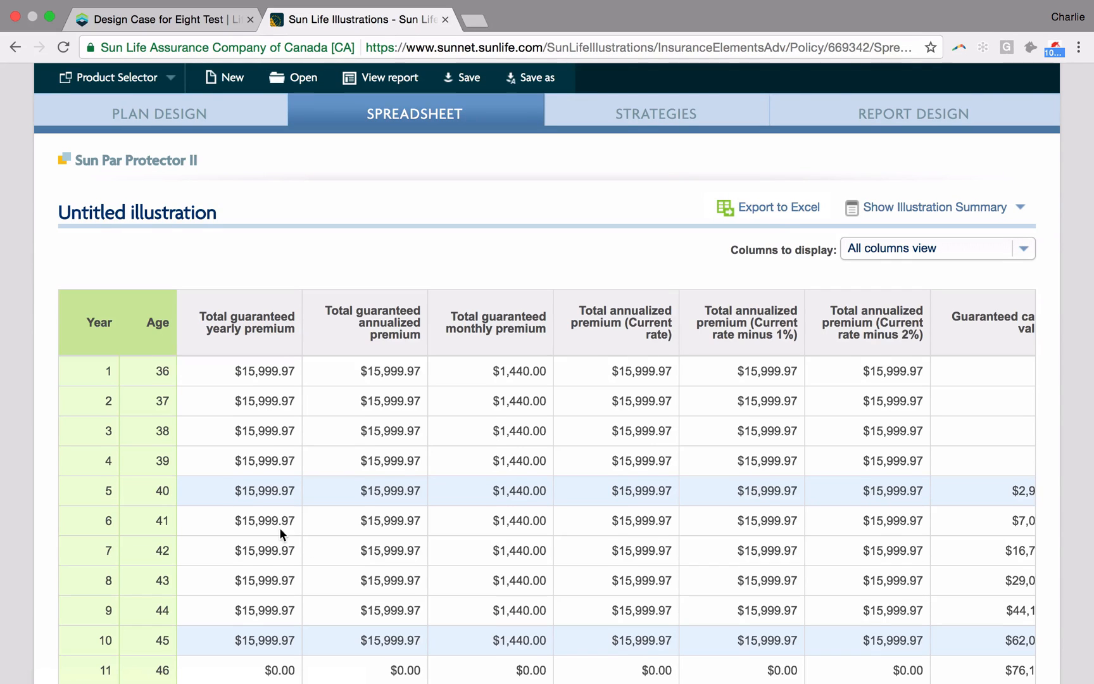
left_click(765, 211)
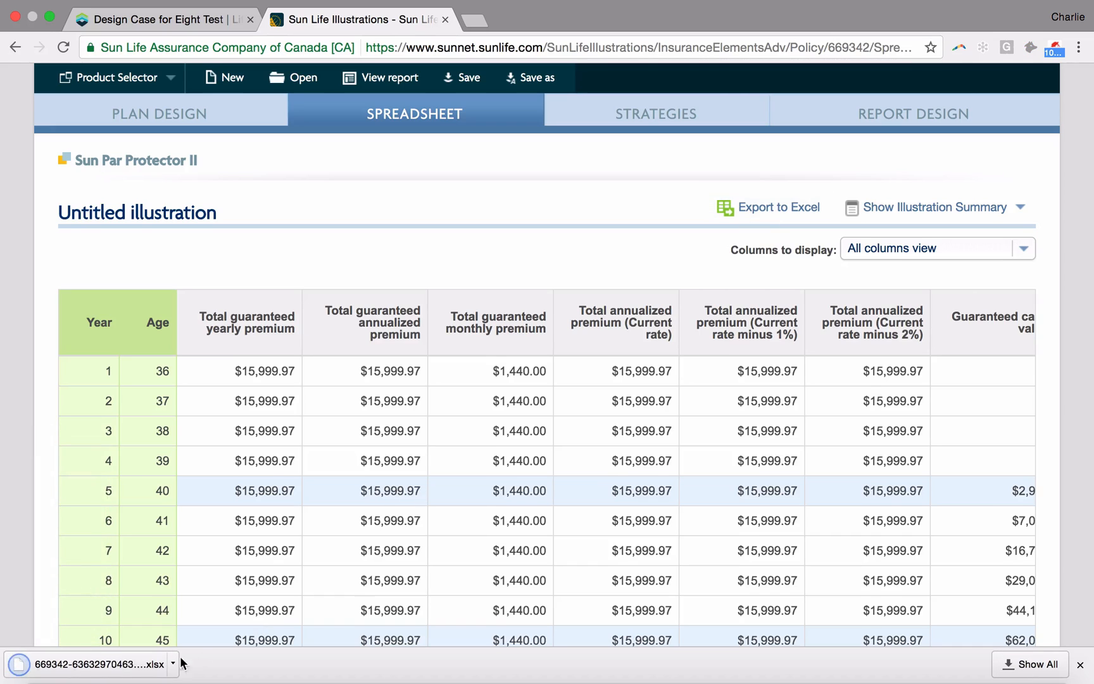
Step: Switch to the Life Design Analysis case and import the newly exported .xlsx file from Downloads into the Sun Life Whole Life plan
left_click(193, 21)
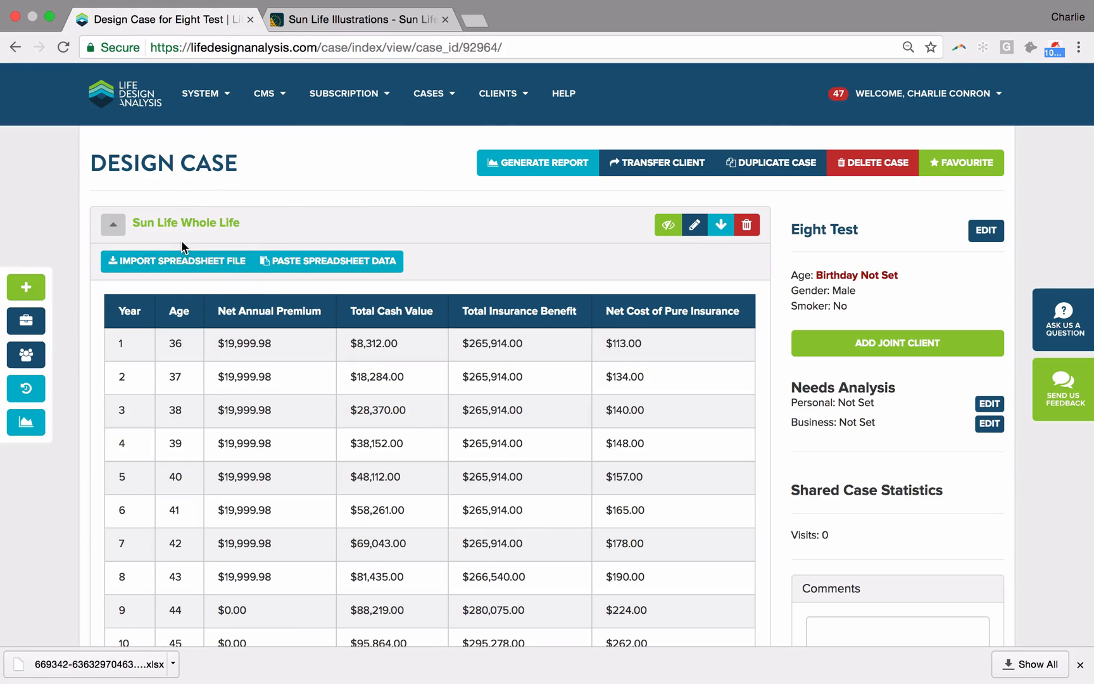
left_click(185, 223)
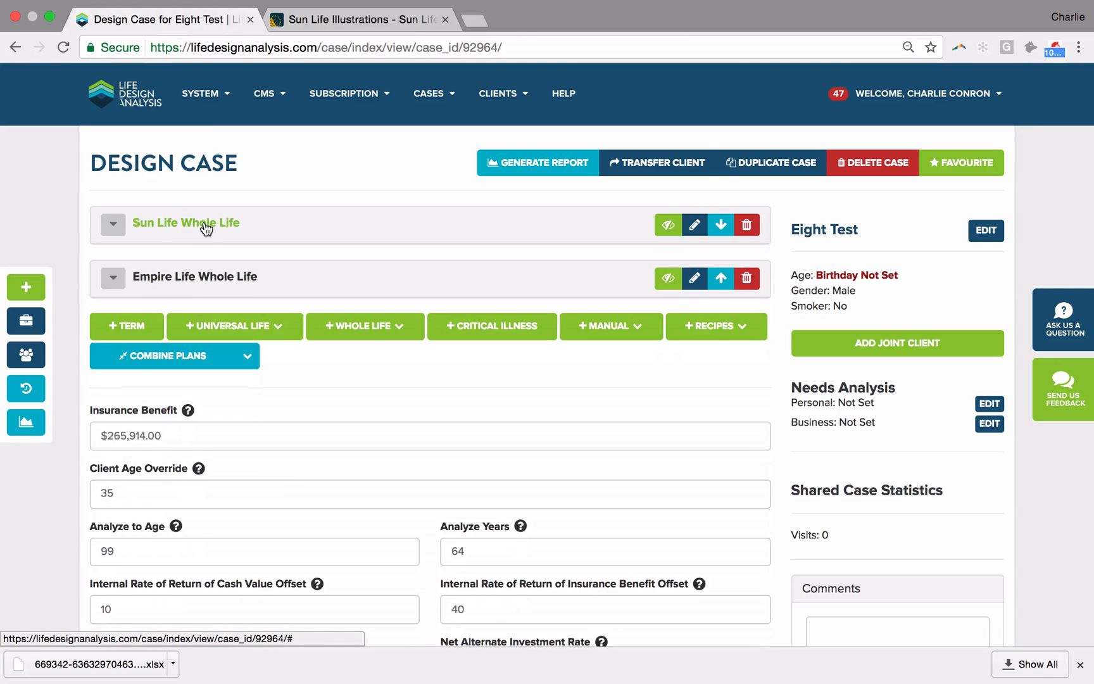
left_click(205, 226)
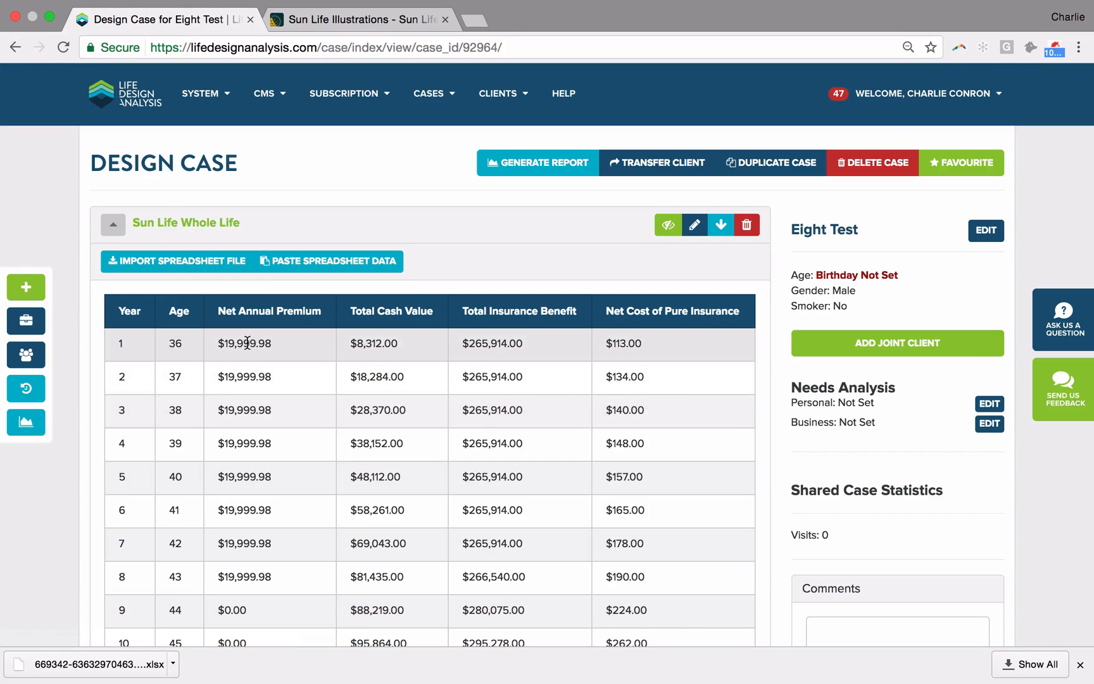
left_click(175, 262)
scroll(215, 262, "down", 2)
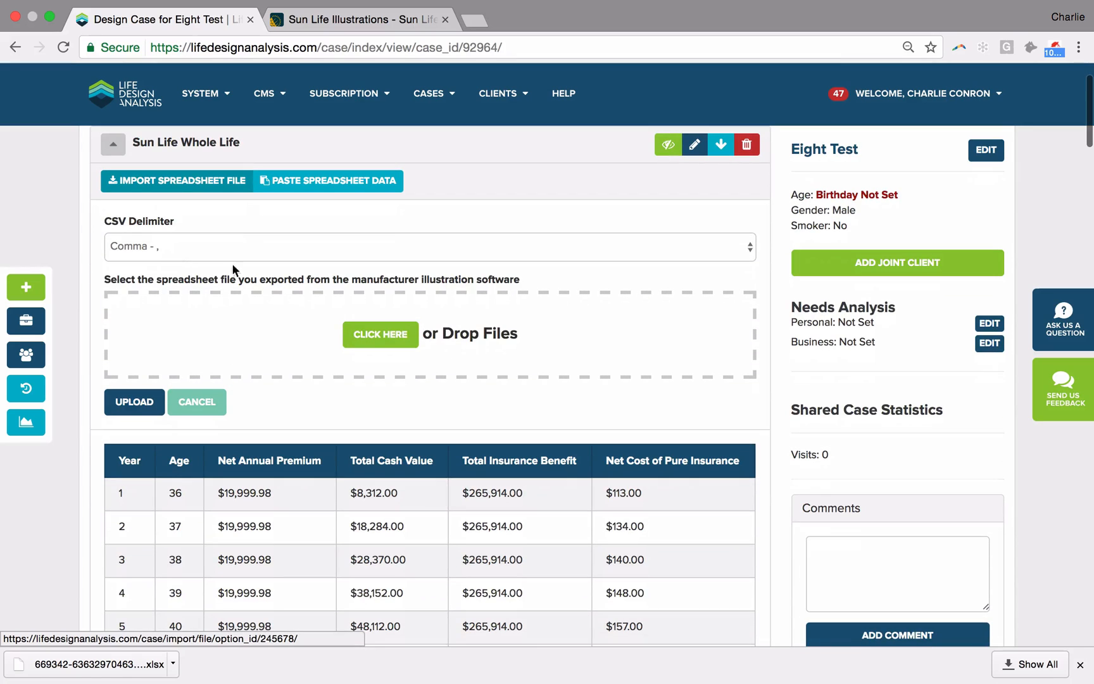
left_click(382, 336)
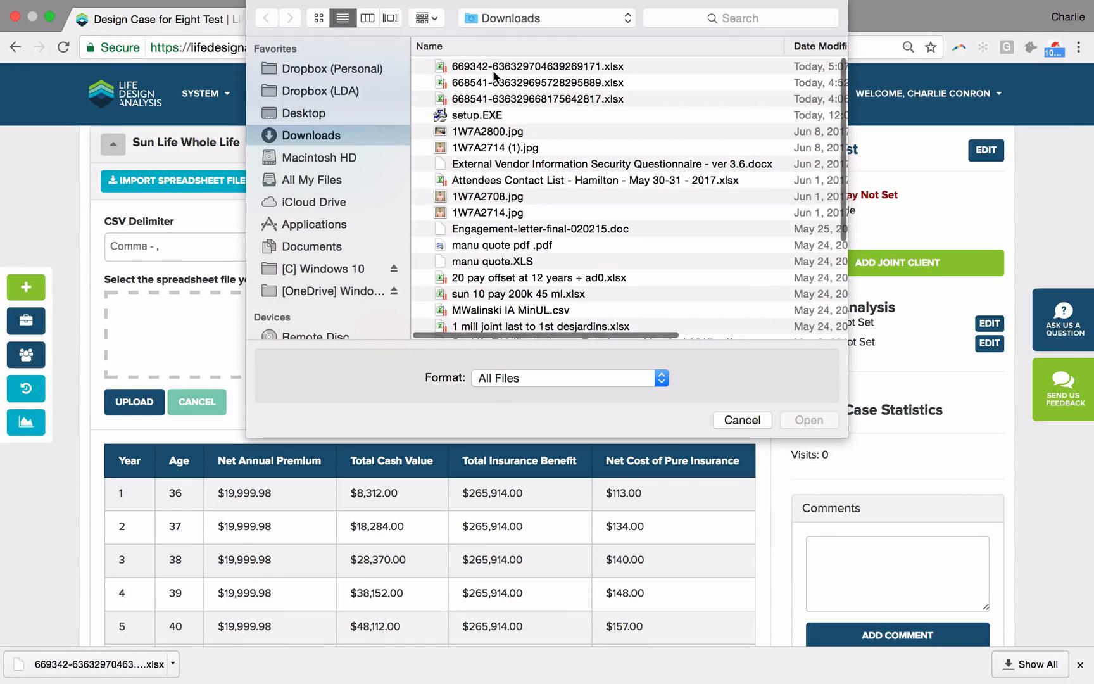
left_click(488, 68)
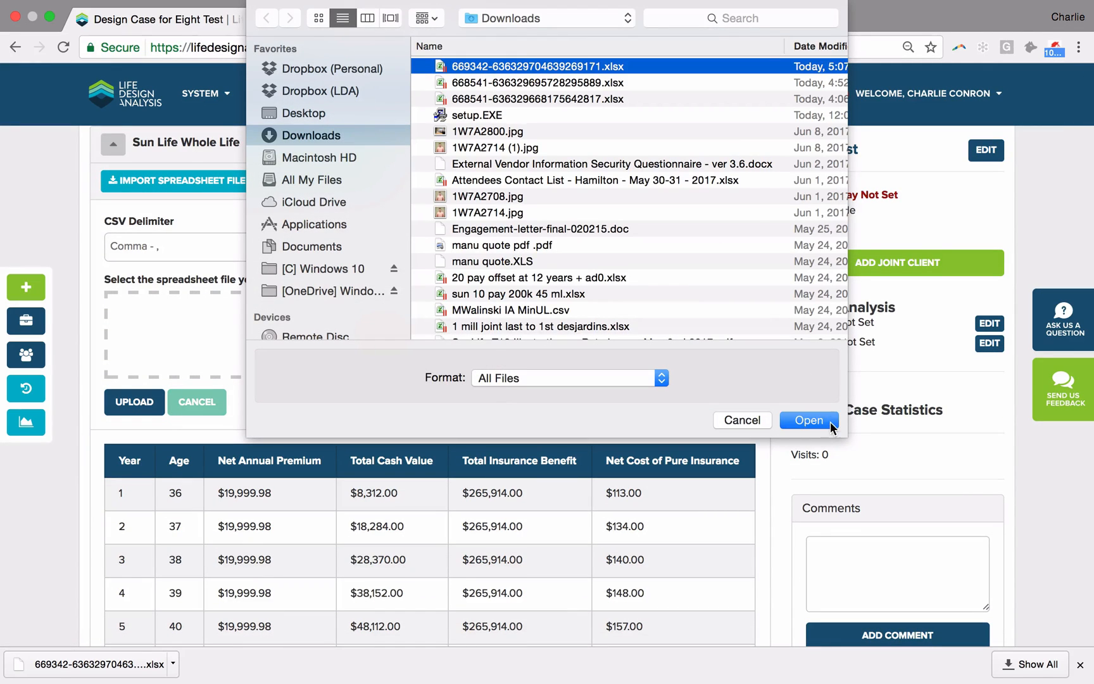
left_click(809, 420)
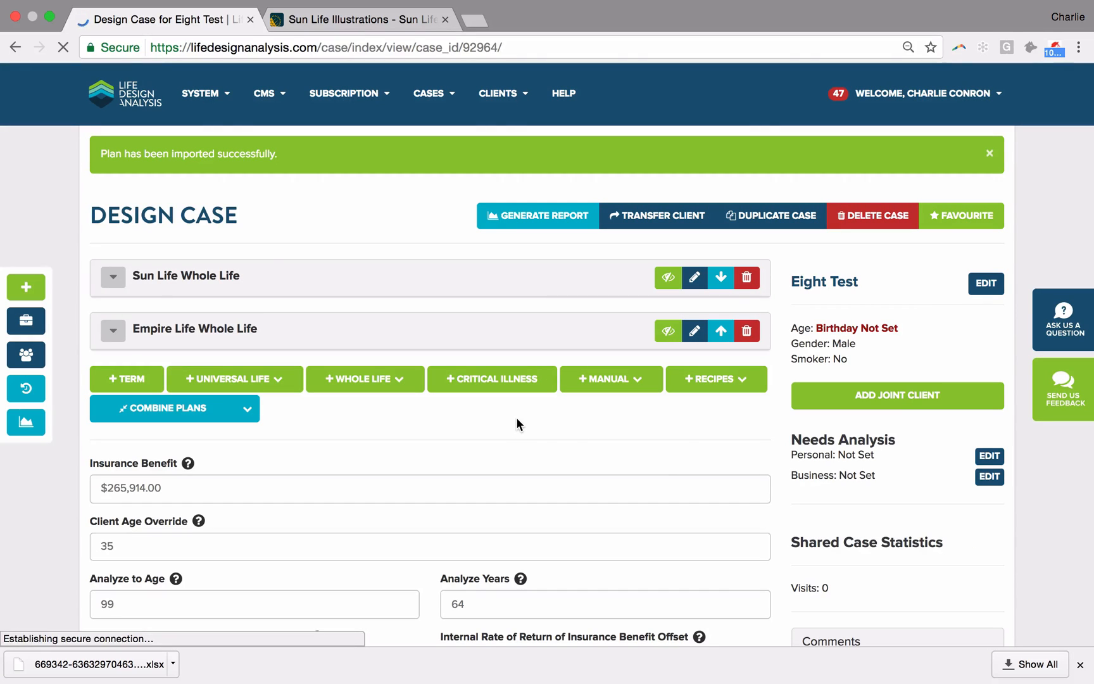
Step: Generate the case report and examine its Premium Schedule and Sum of Premiums chart for both plans
left_click(518, 214)
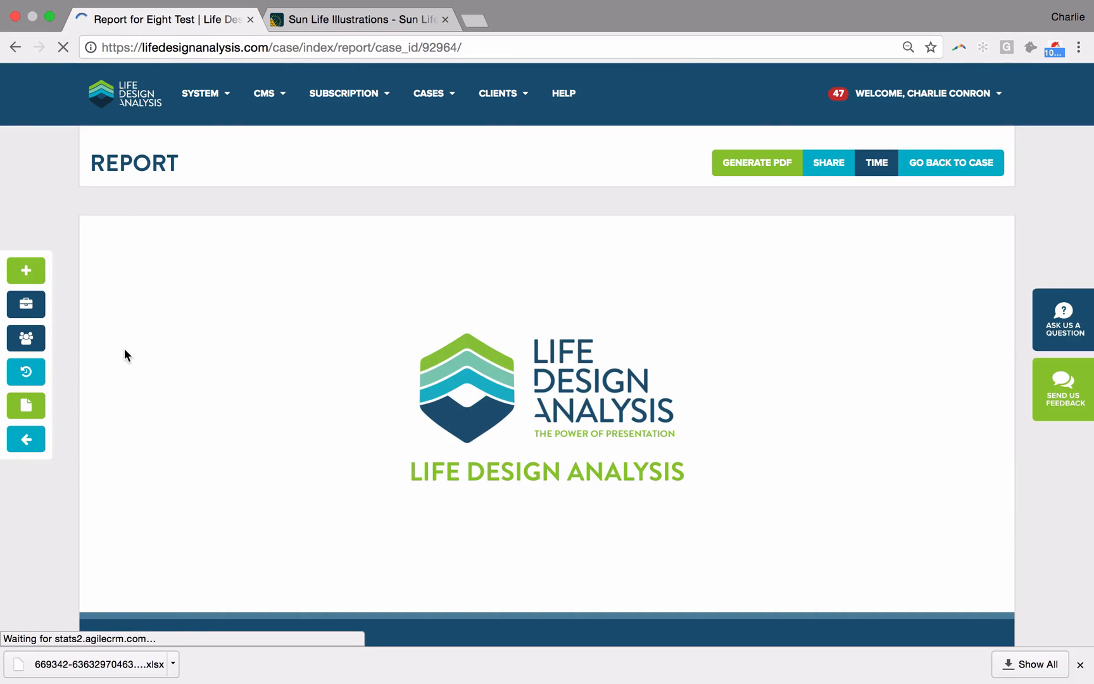
scroll(230, 324, "down", 7)
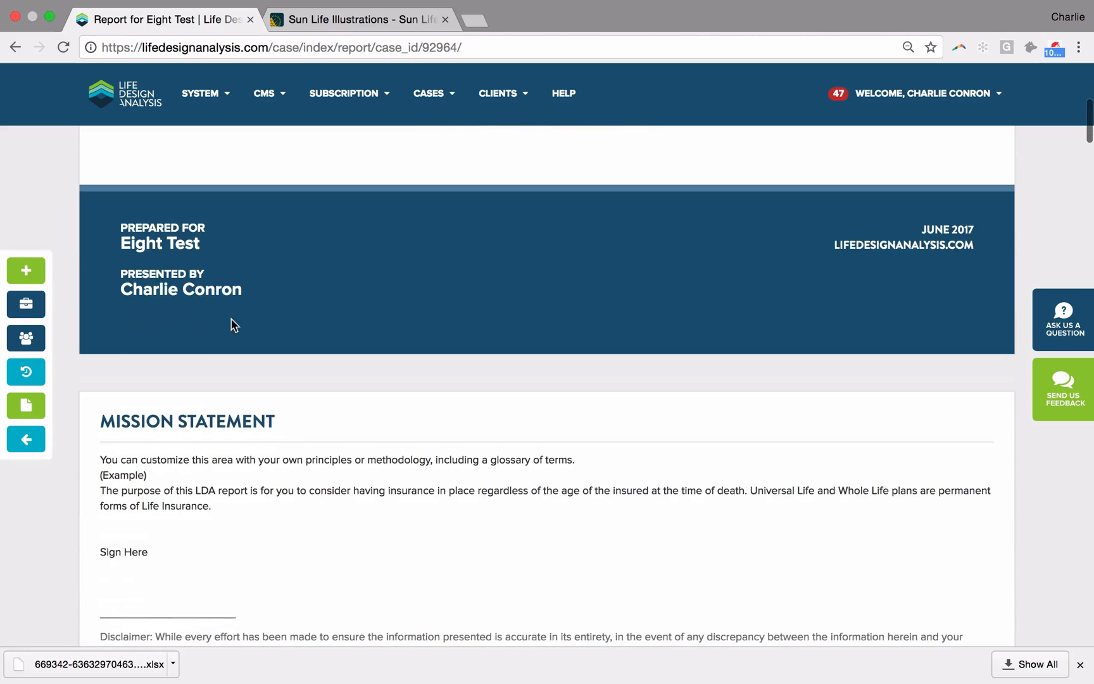
scroll(296, 284, "down", 2)
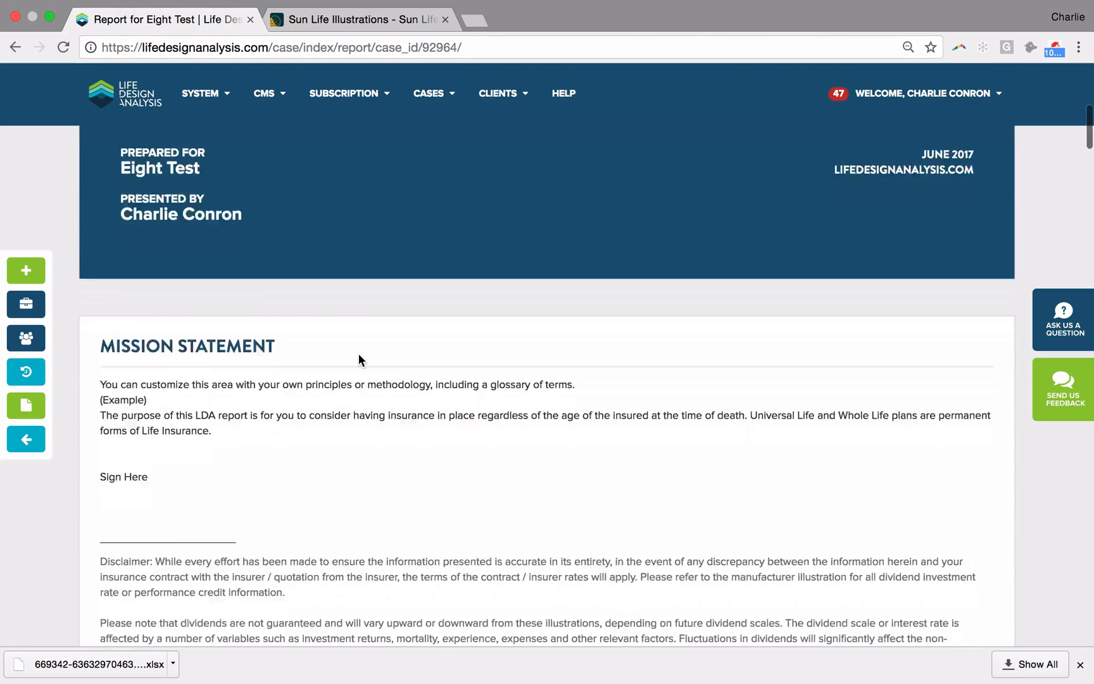
scroll(359, 356, "down", 15)
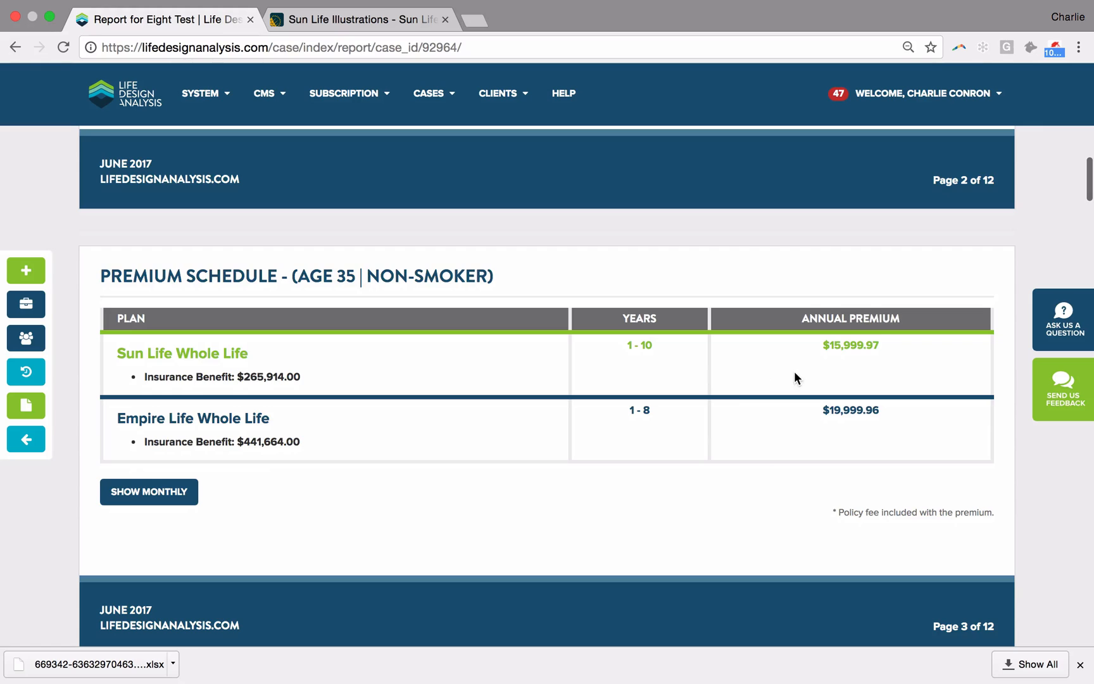
scroll(793, 371, "down", 14)
mouse_move(584, 444)
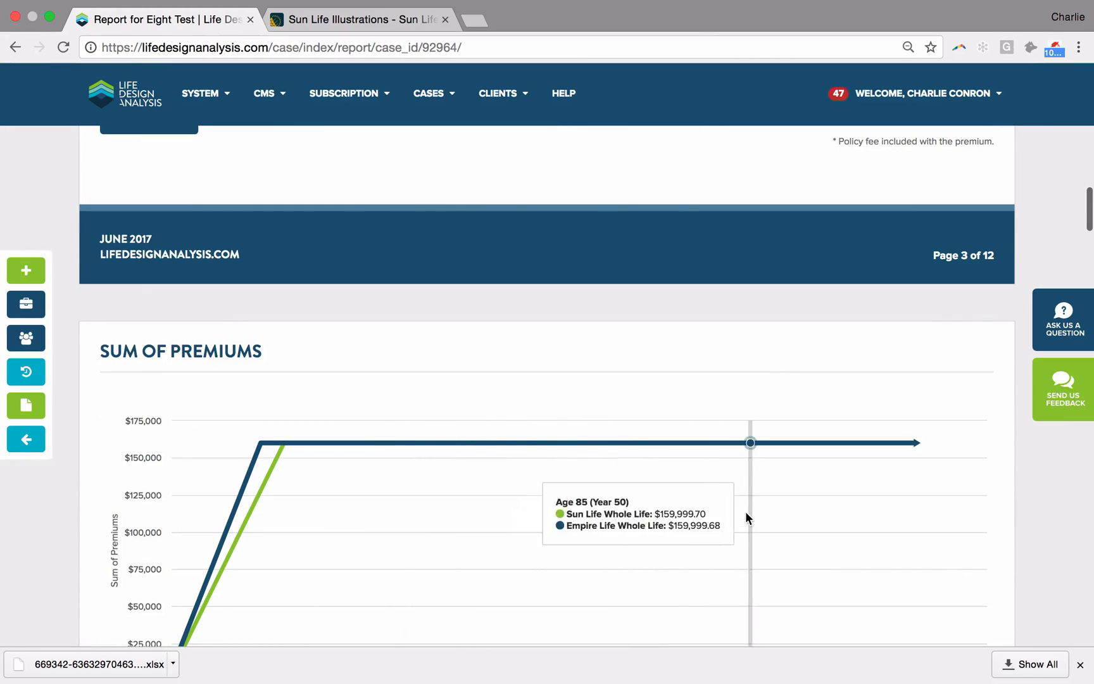
scroll(475, 538, "down", 2)
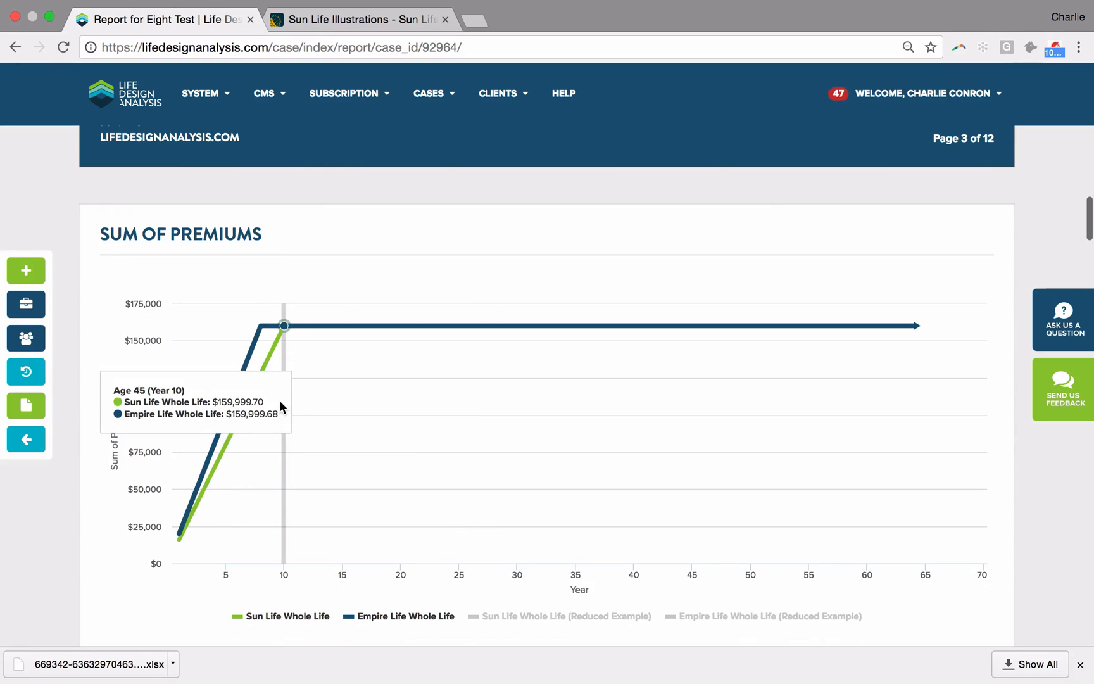
scroll(564, 410, "down", 3)
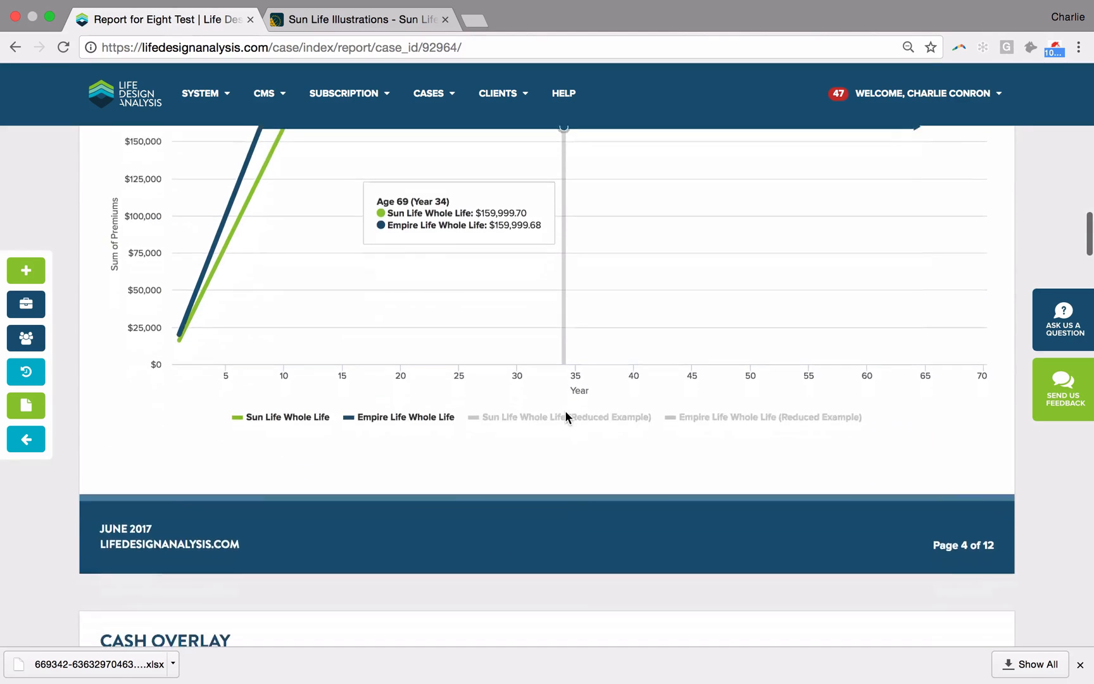
Step: Compare both plans in the Cash Overlay, Insurance Benefit Overlay and Credit to the CDA charts and the Presentation Summary
scroll(565, 417, "down", 5)
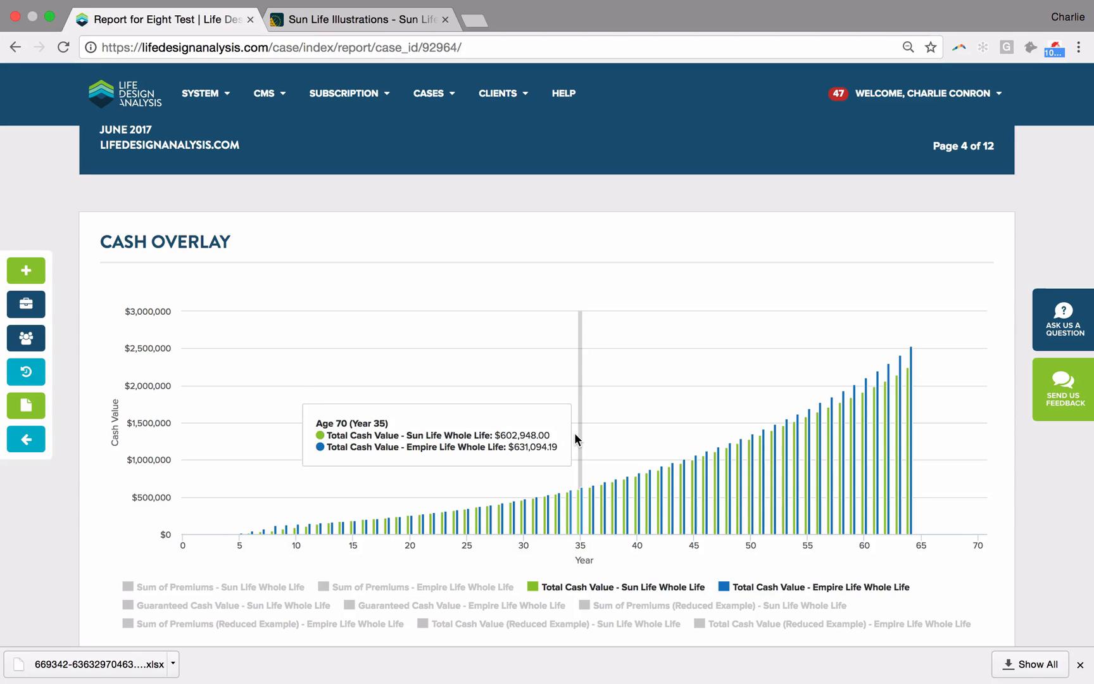
scroll(574, 432, "down", 1)
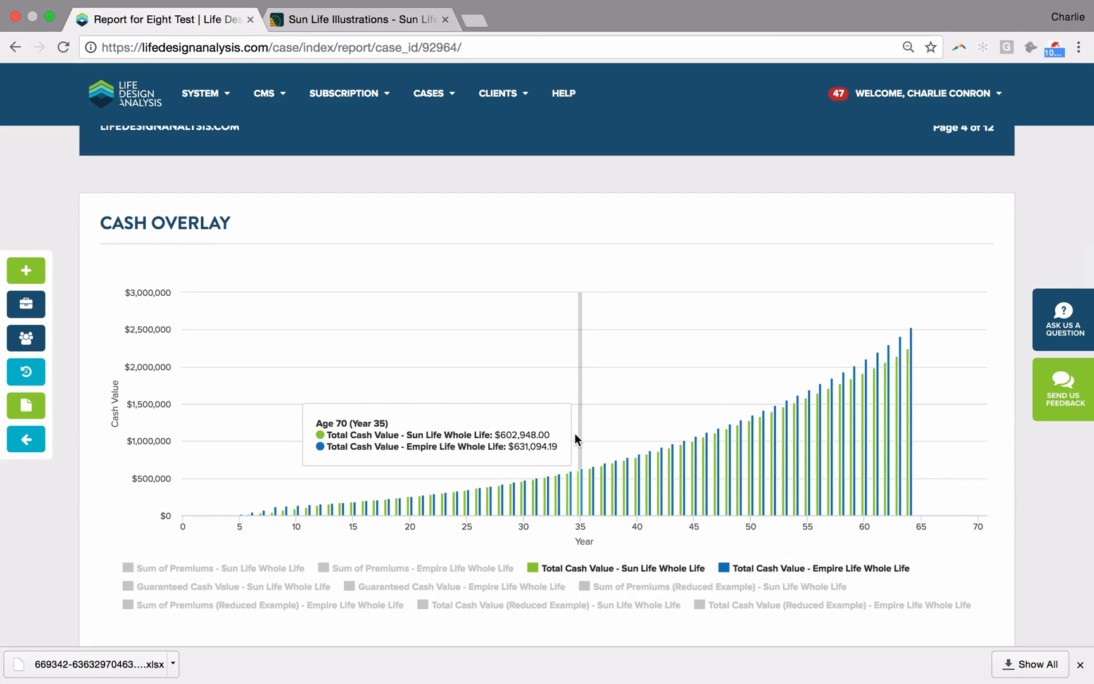
scroll(575, 437, "down", 3)
scroll(574, 432, "down", 5)
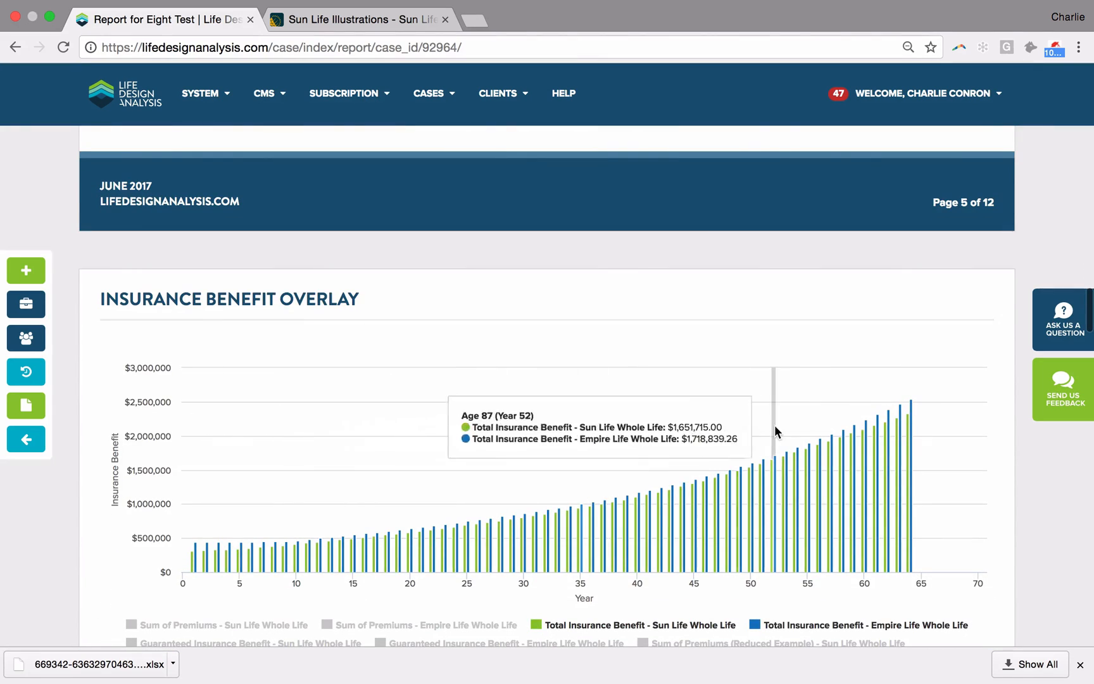
scroll(774, 431, "down", 8)
scroll(774, 425, "down", 3)
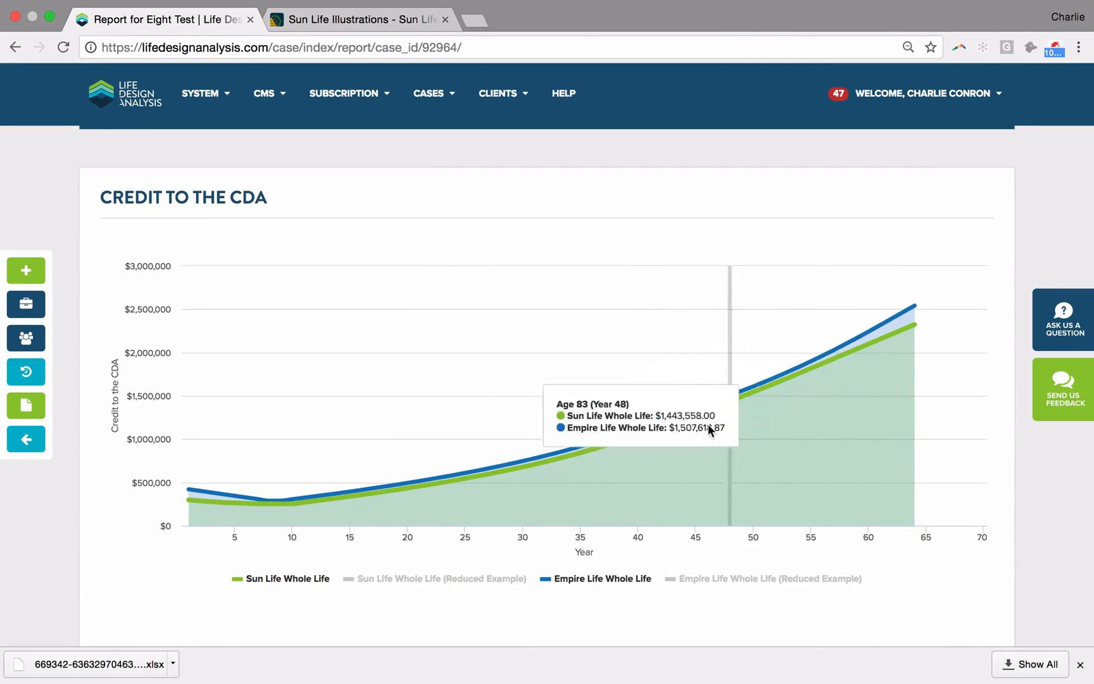
scroll(692, 433, "down", 10)
scroll(692, 432, "down", 9)
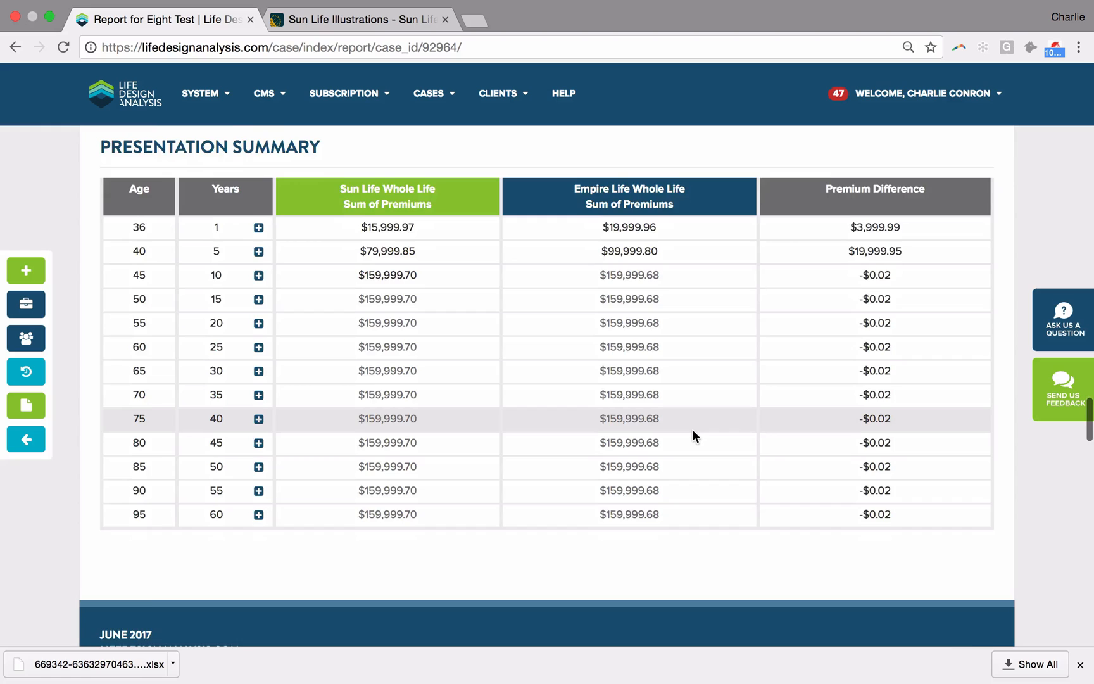
Step: Compare the two plans' internal rates of return for cash value and insurance benefit across the policy years
scroll(693, 428, "down", 7)
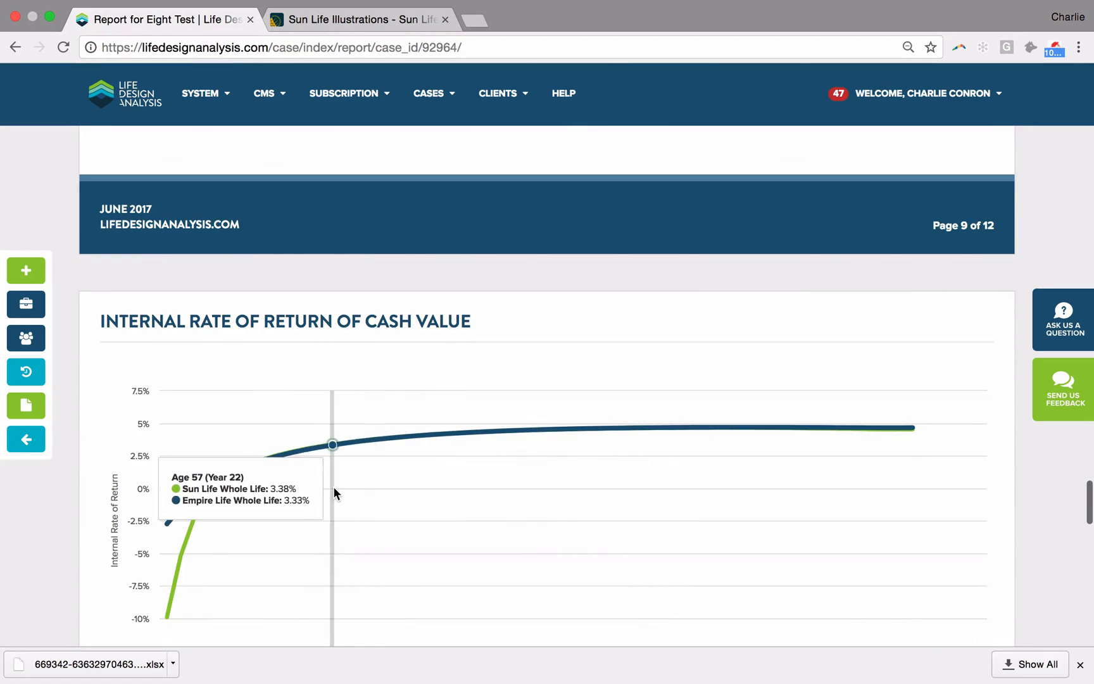
scroll(334, 493, "down", 1)
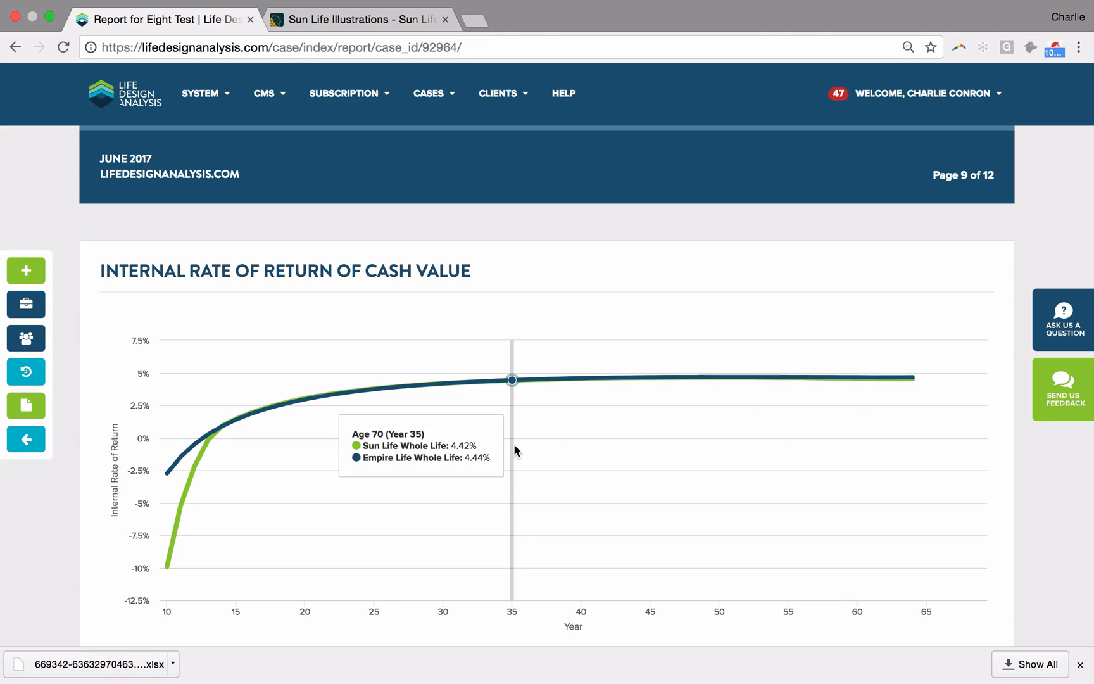
scroll(514, 444, "down", 10)
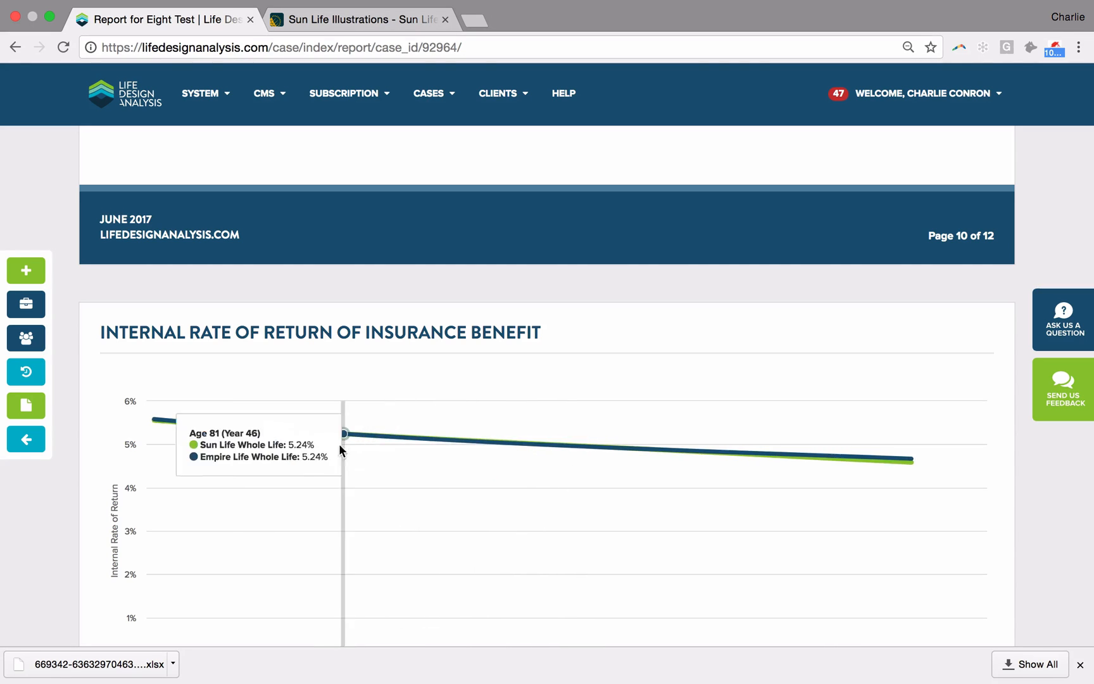
scroll(339, 484, "down", 3)
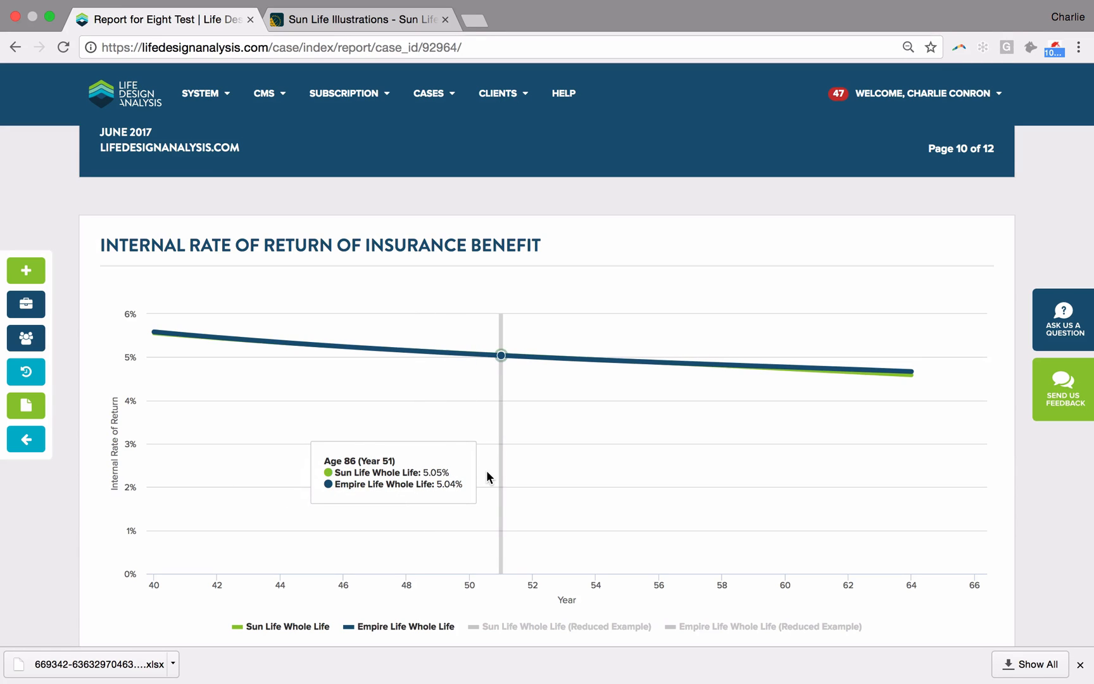
scroll(487, 471, "down", 1)
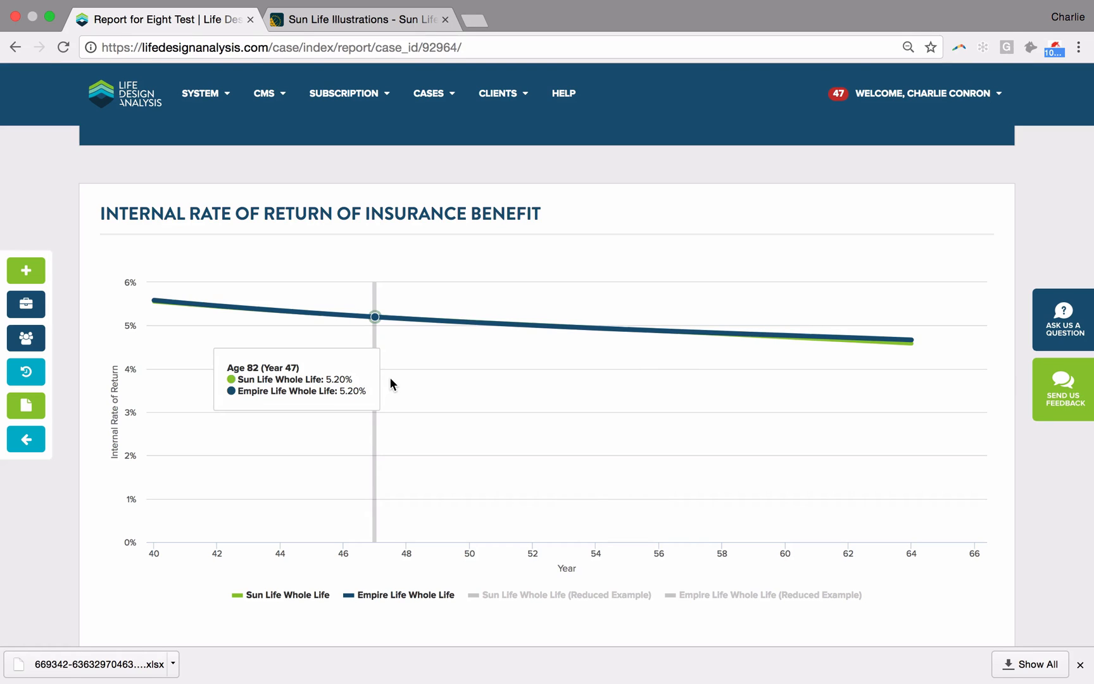
Step: Start a new case with a new client and enter the client's first and last name
left_click(28, 271)
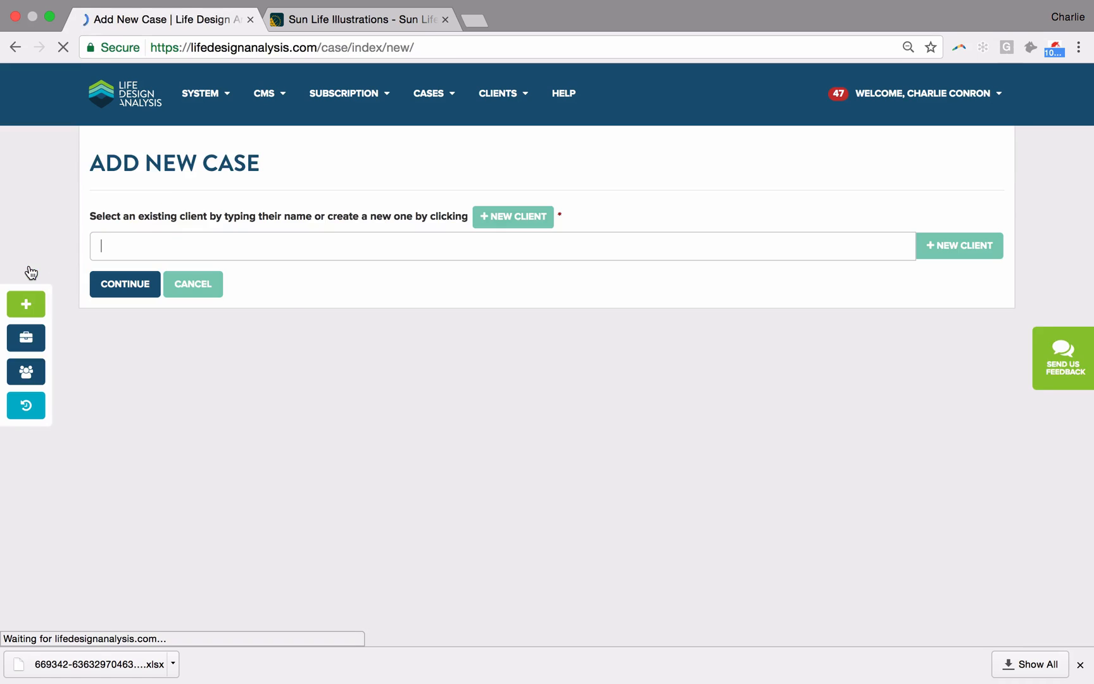
left_click(516, 217)
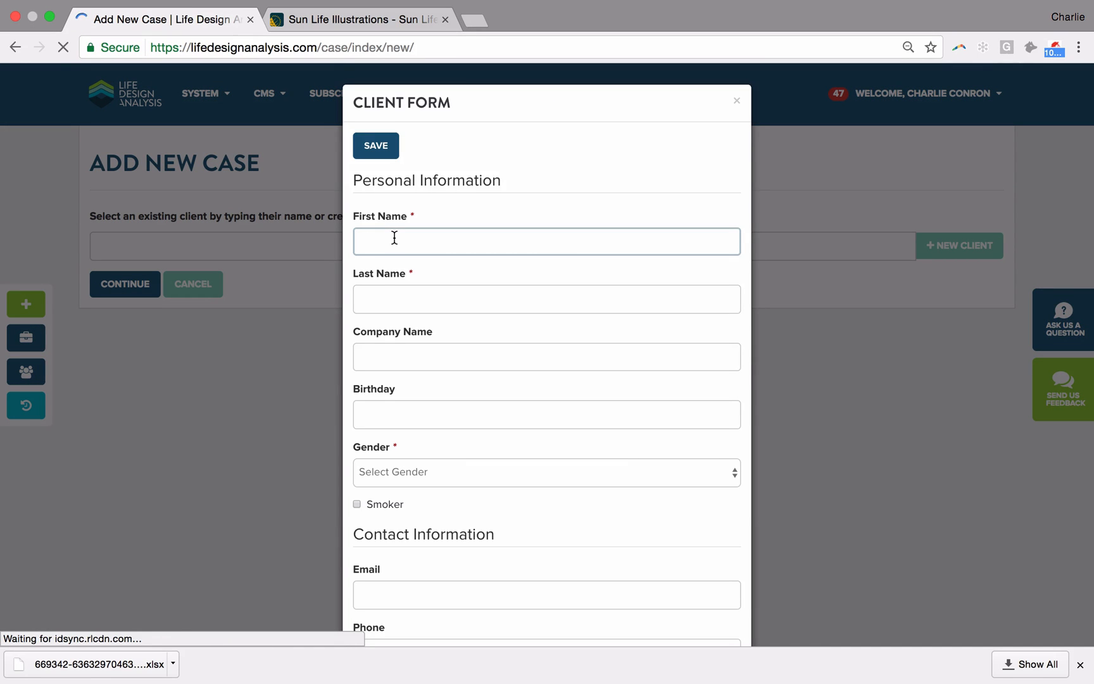
type("Mr")
key("Tab")
type("Forest")
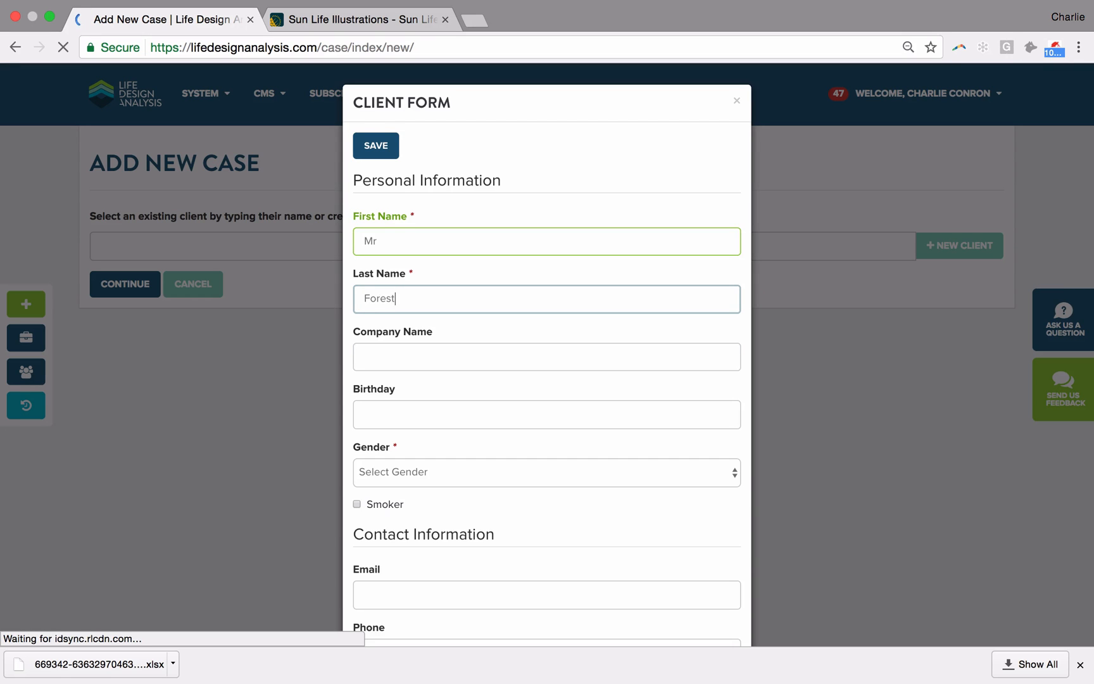
scroll(401, 232, "down", 1)
scroll(402, 232, "down", 5)
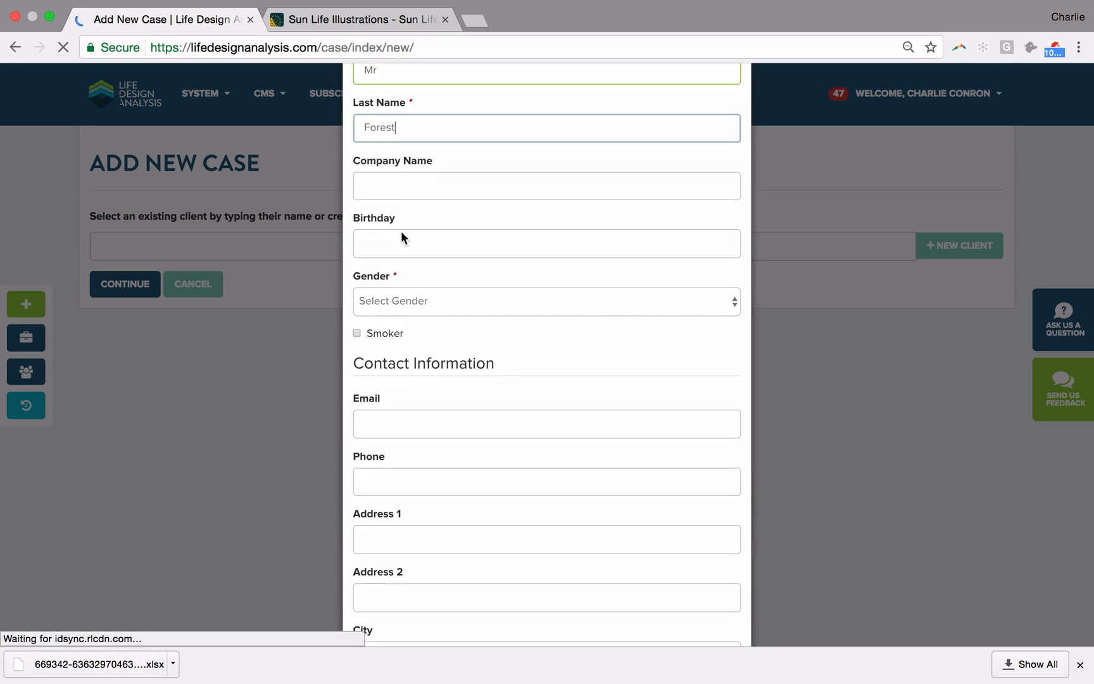
Step: Enter the client's date of birth and Male gender, save the client and continue to the case design
left_click(390, 243)
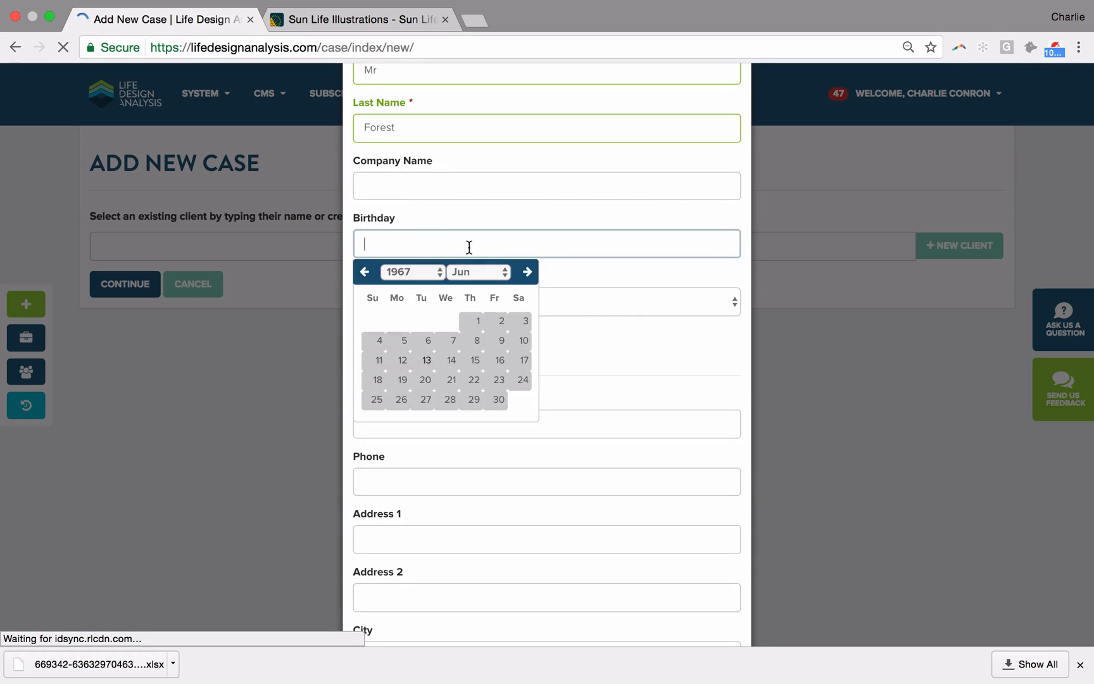
left_click(442, 268)
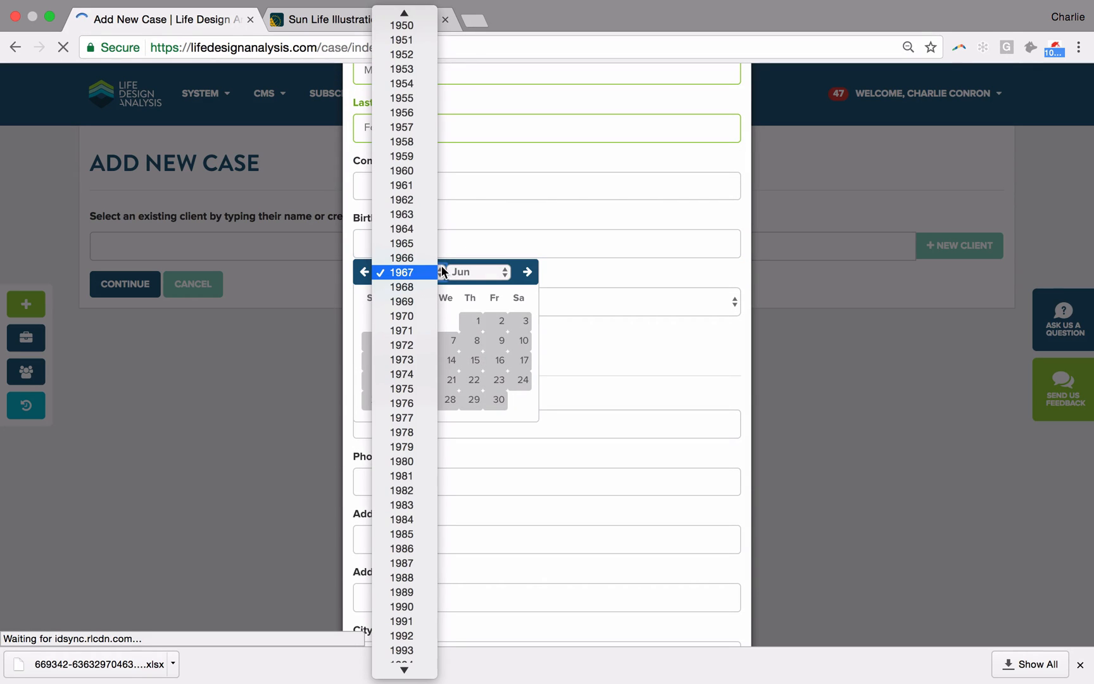
left_click(407, 416)
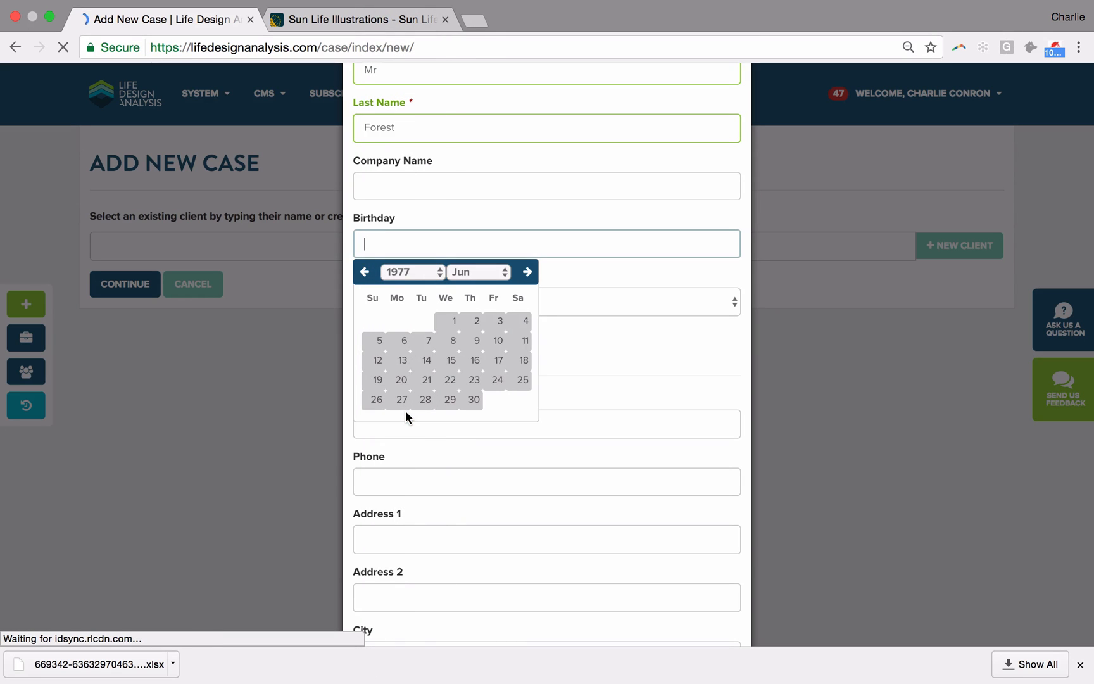
left_click(449, 323)
scroll(607, 399, "down", 2)
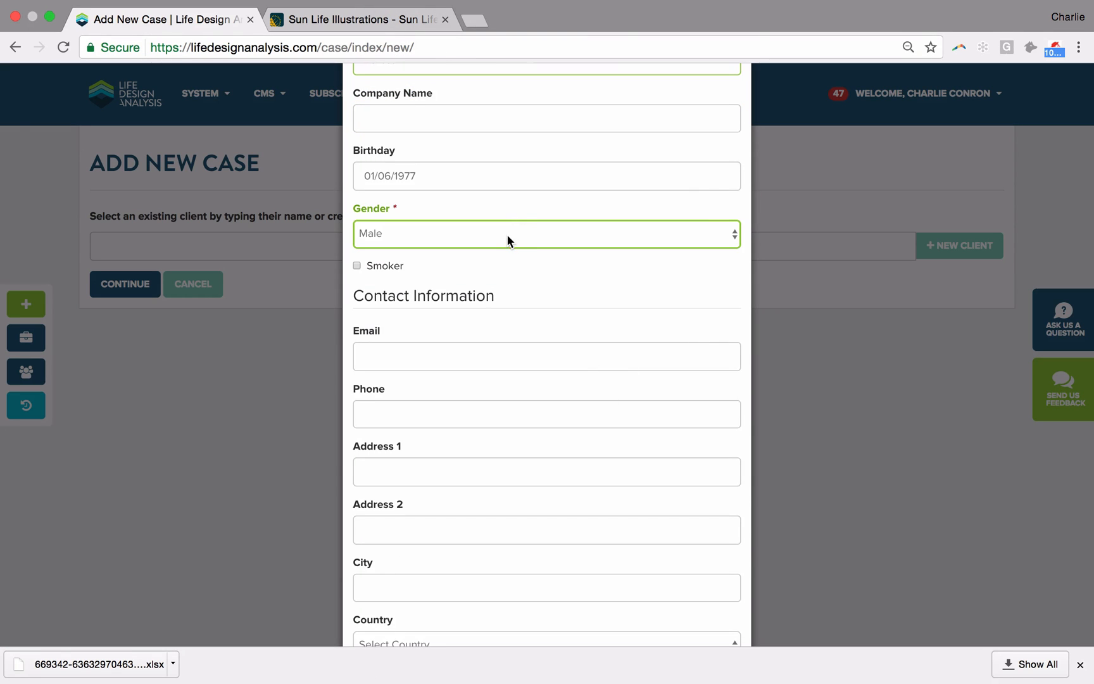
scroll(507, 234, "down", 6)
left_click(648, 628)
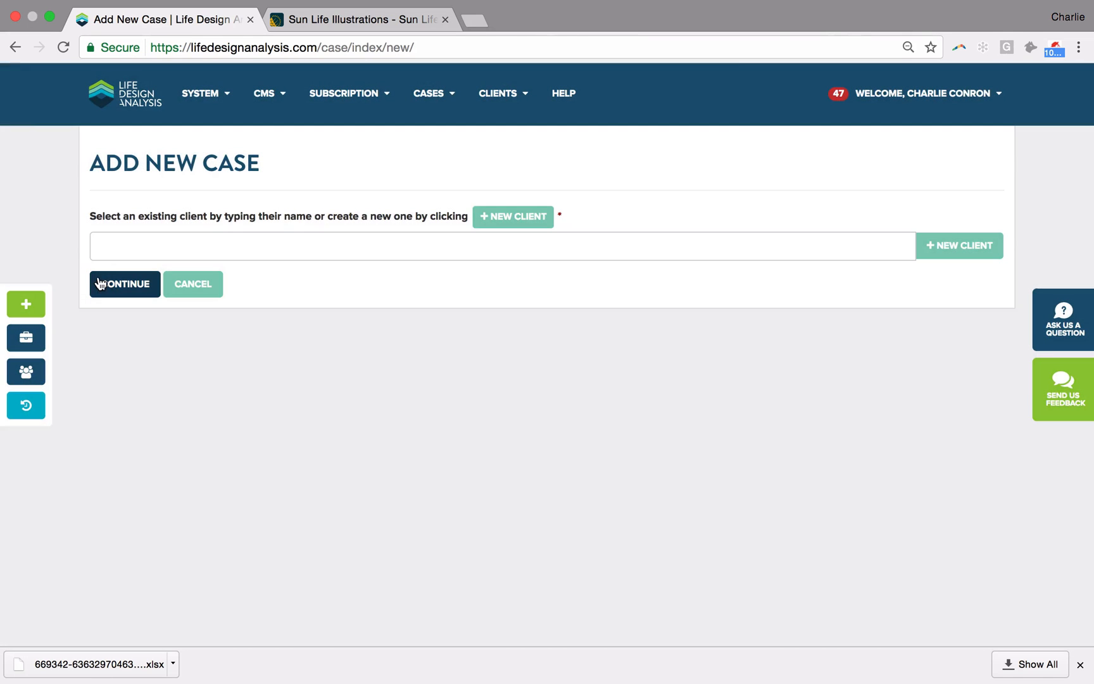
left_click(117, 294)
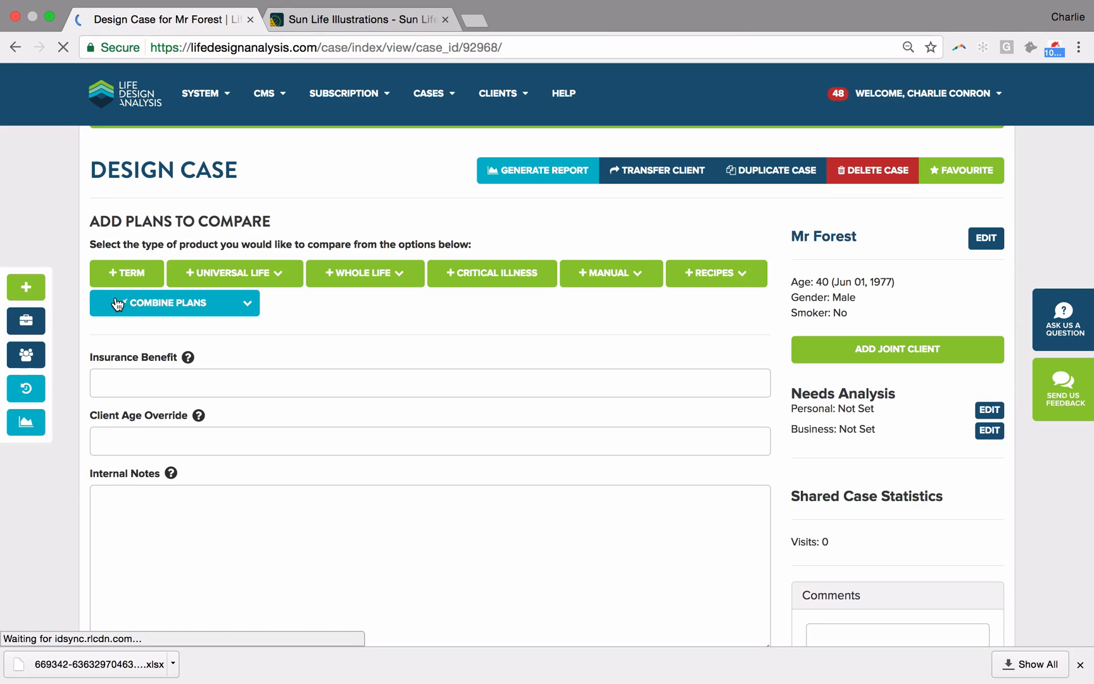
Step: Set the case's Insurance Benefit to $1,000,000
left_click(246, 384)
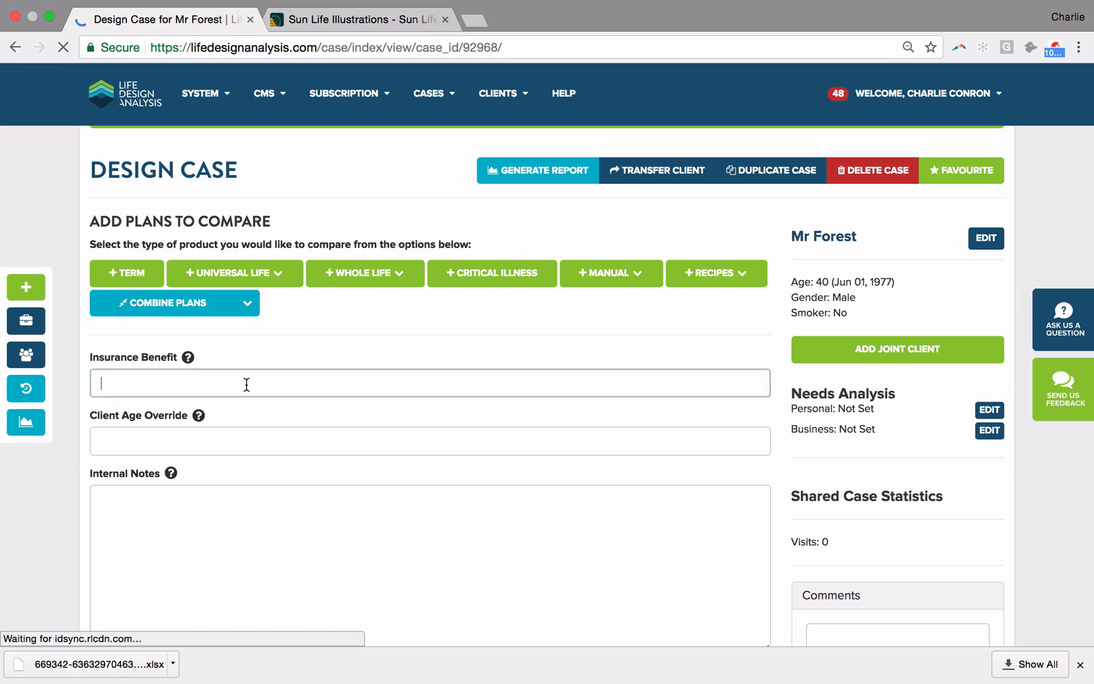
type("1000000")
left_click(244, 492)
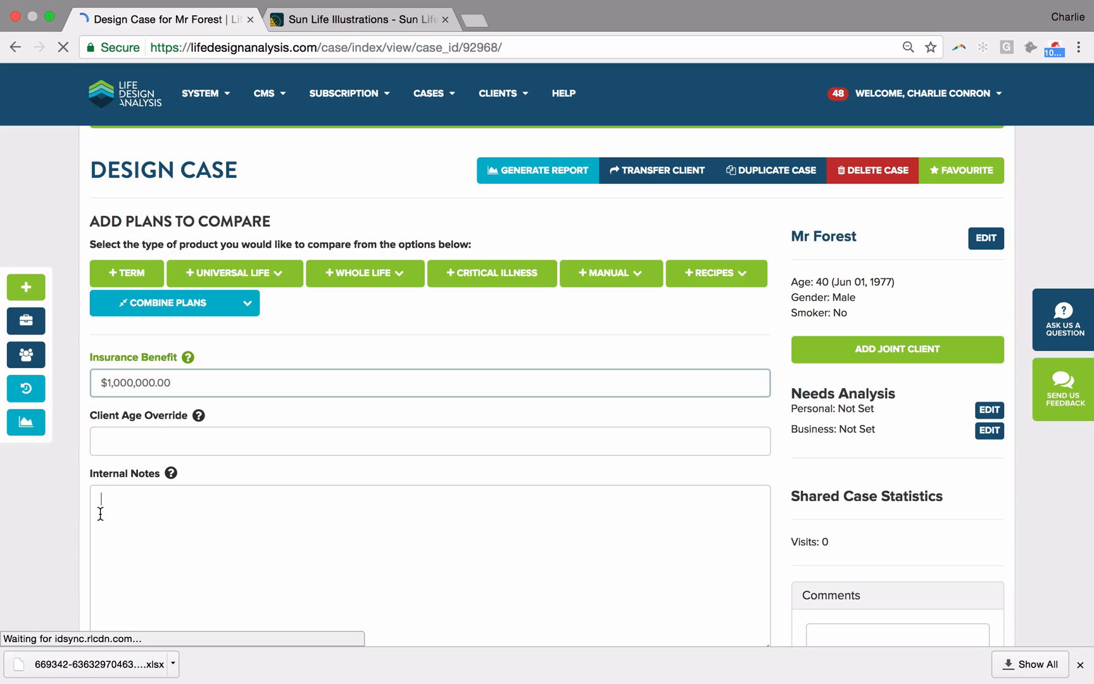
left_click(27, 510)
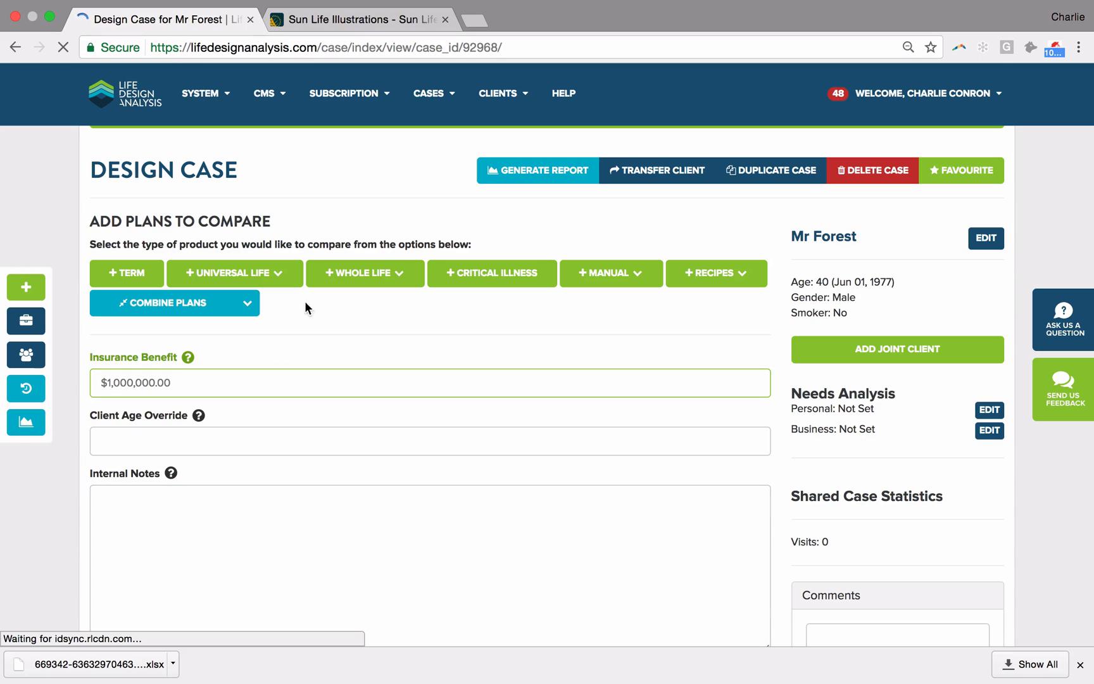
Step: Search Universal Life rates, add BMO Insurance - Life Dimensions to the case, and add a Foresters Whole Life plan
left_click(233, 272)
left_click(245, 297)
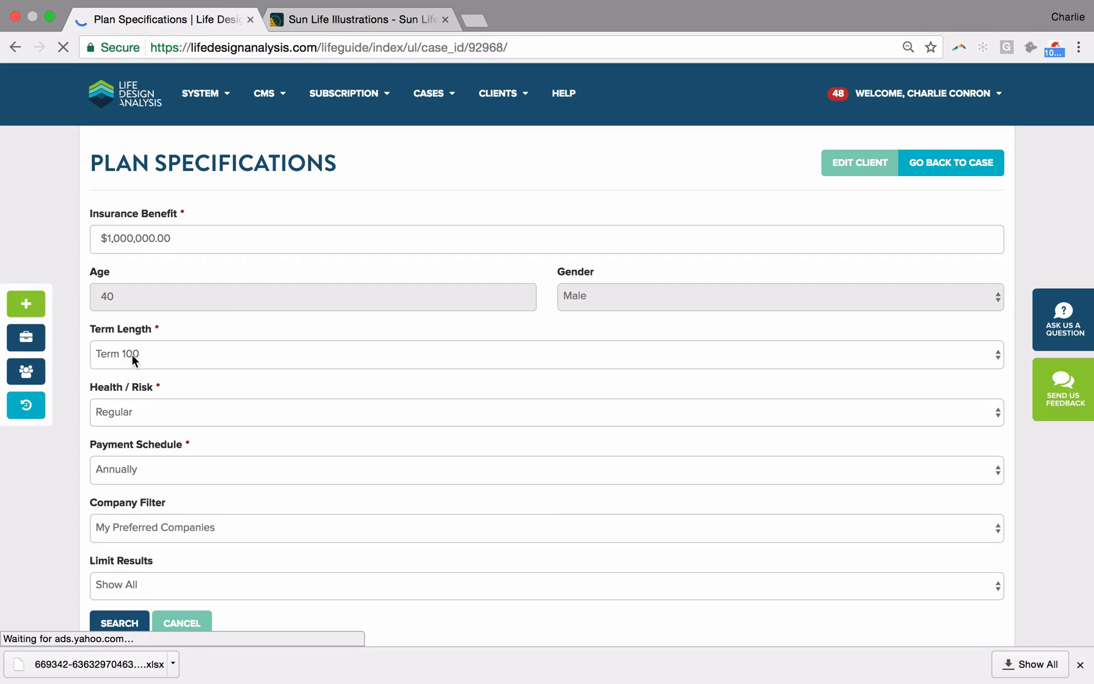
left_click(118, 622)
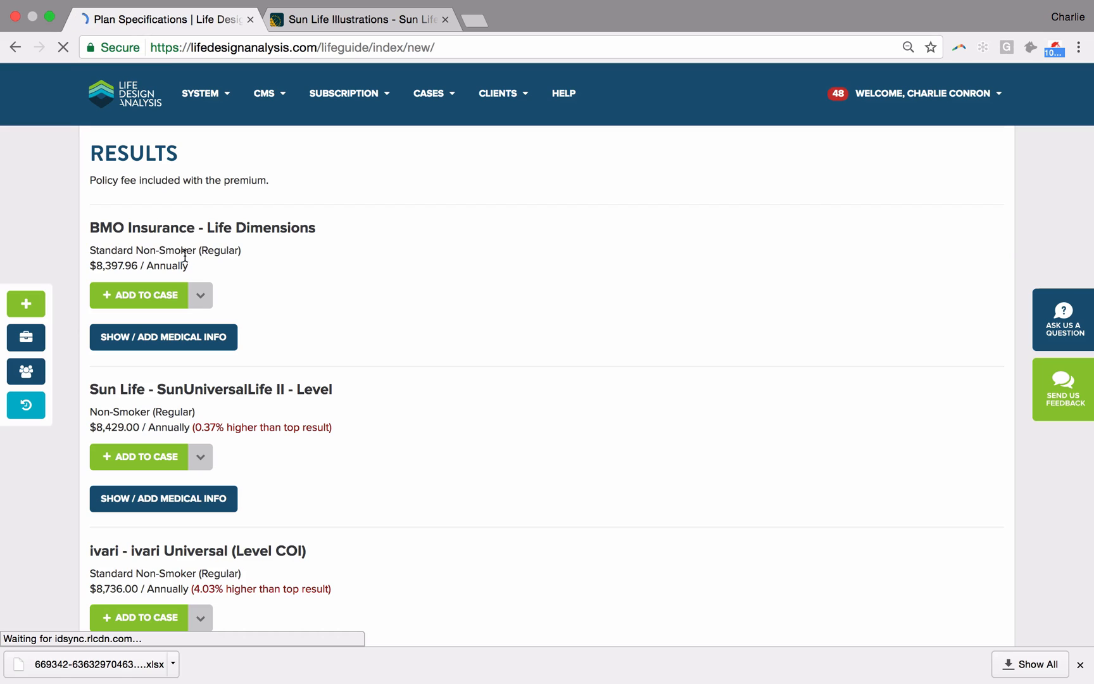
left_click(168, 294)
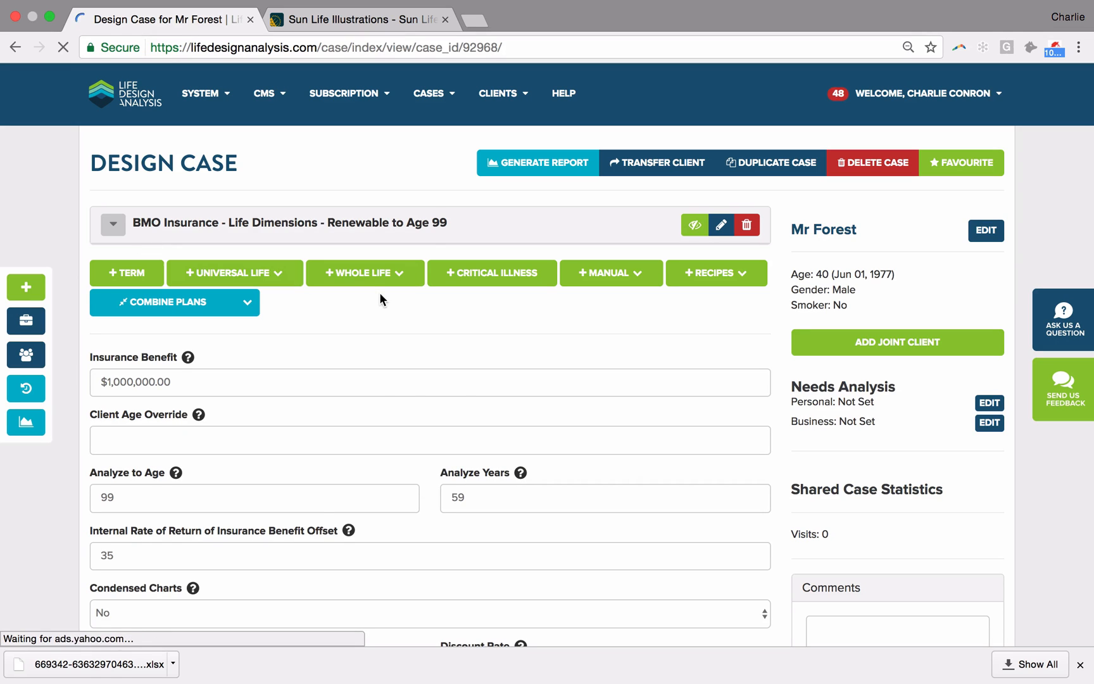
left_click(379, 280)
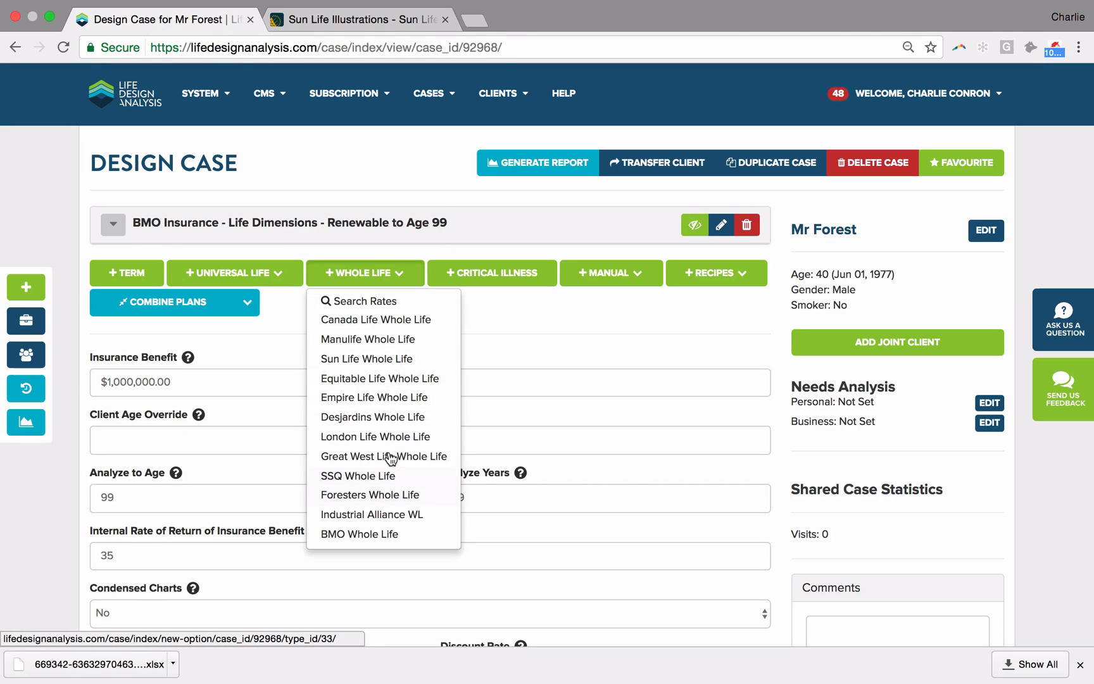
left_click(359, 495)
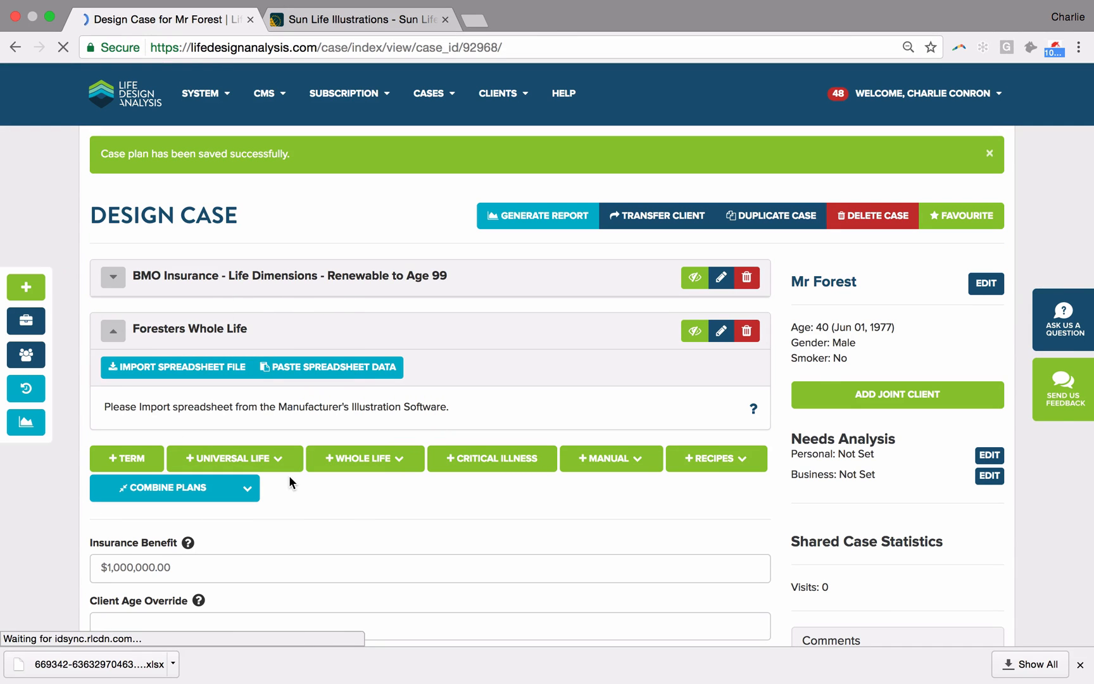
Step: Switch to the Windows desktop with Foresters Advantage Plus and close the empr.xls workbook, discarding its clipboard data
key("super+Tab")
key("super+Tab")
key("super+Tab")
key("super+Tab")
key("super+Tab")
key("super+Tab")
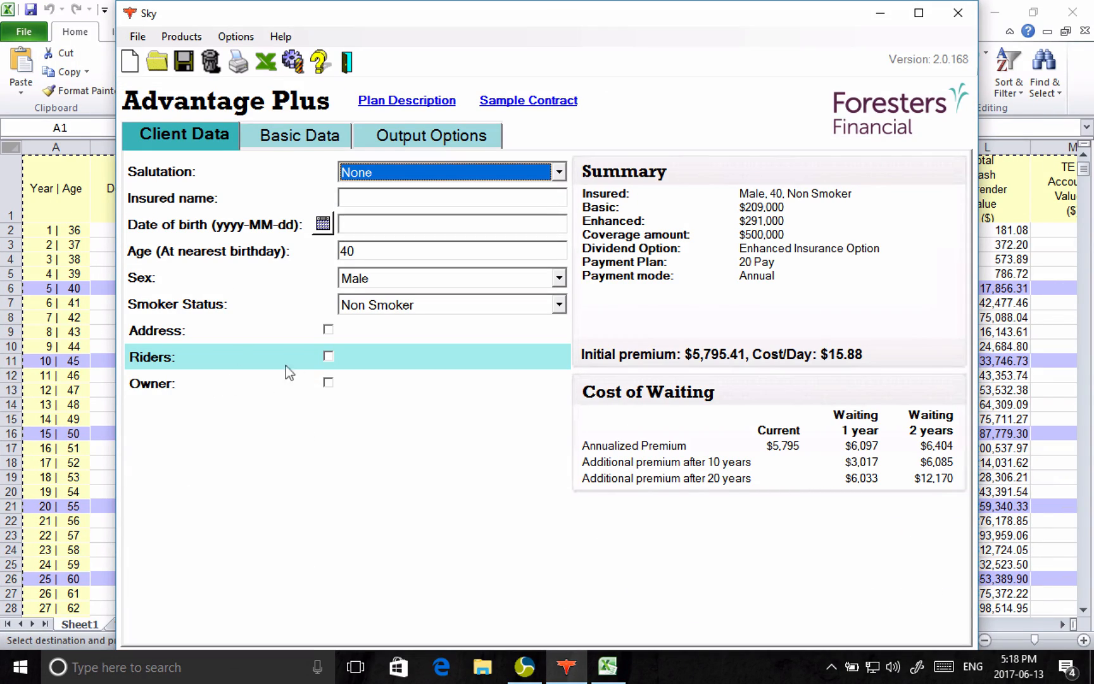
left_click(1072, 12)
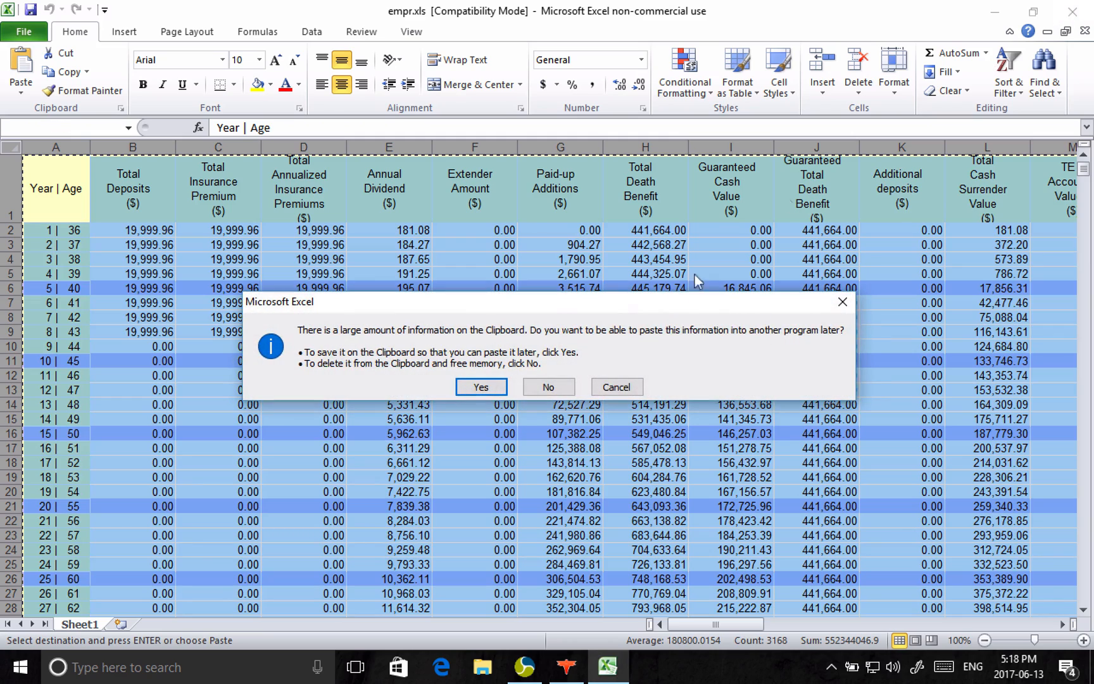
left_click(549, 387)
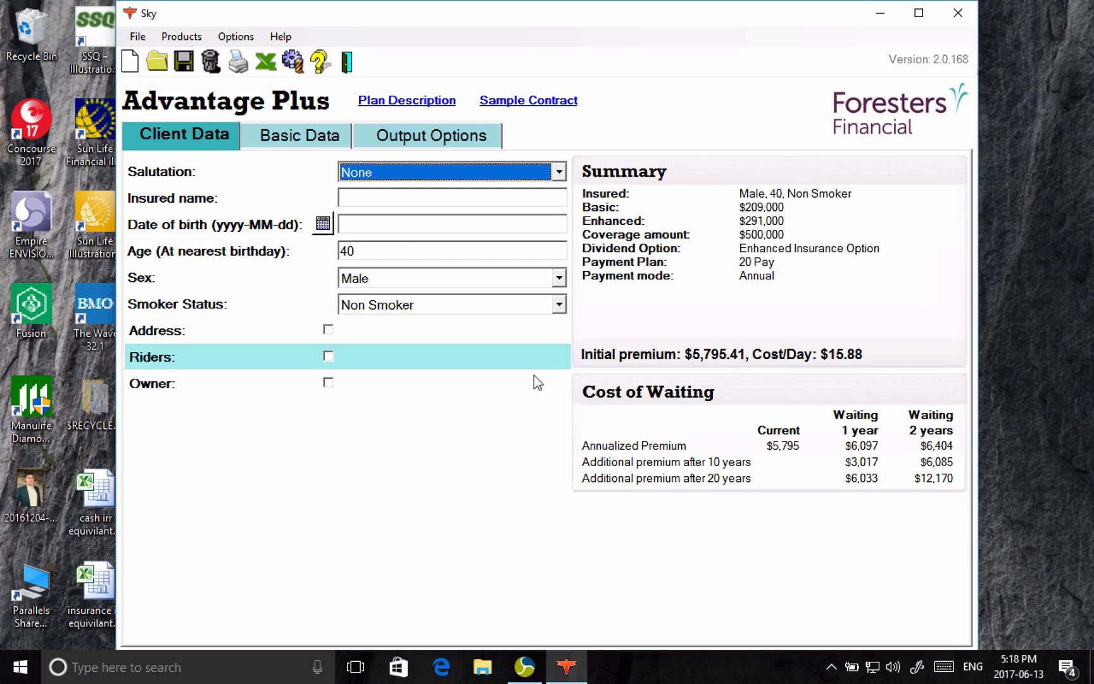
Step: In the Advantage Plus basic data, choose the 20 Pay premium payment plan and set the coverage amount to $1,000,000
left_click(296, 135)
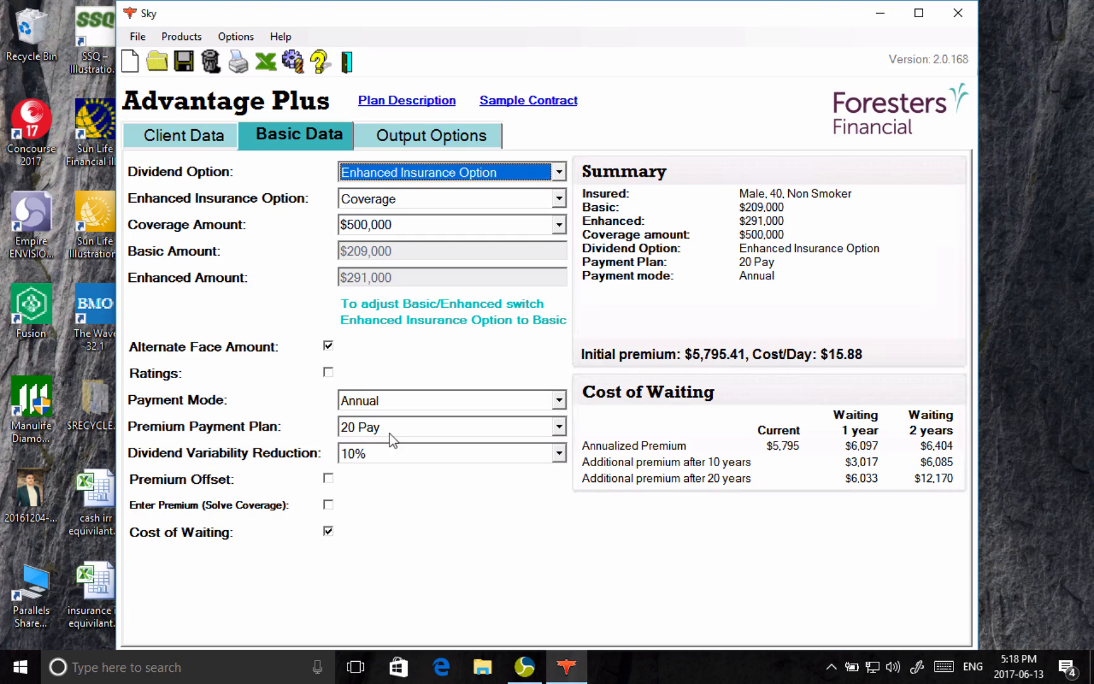
left_click(369, 429)
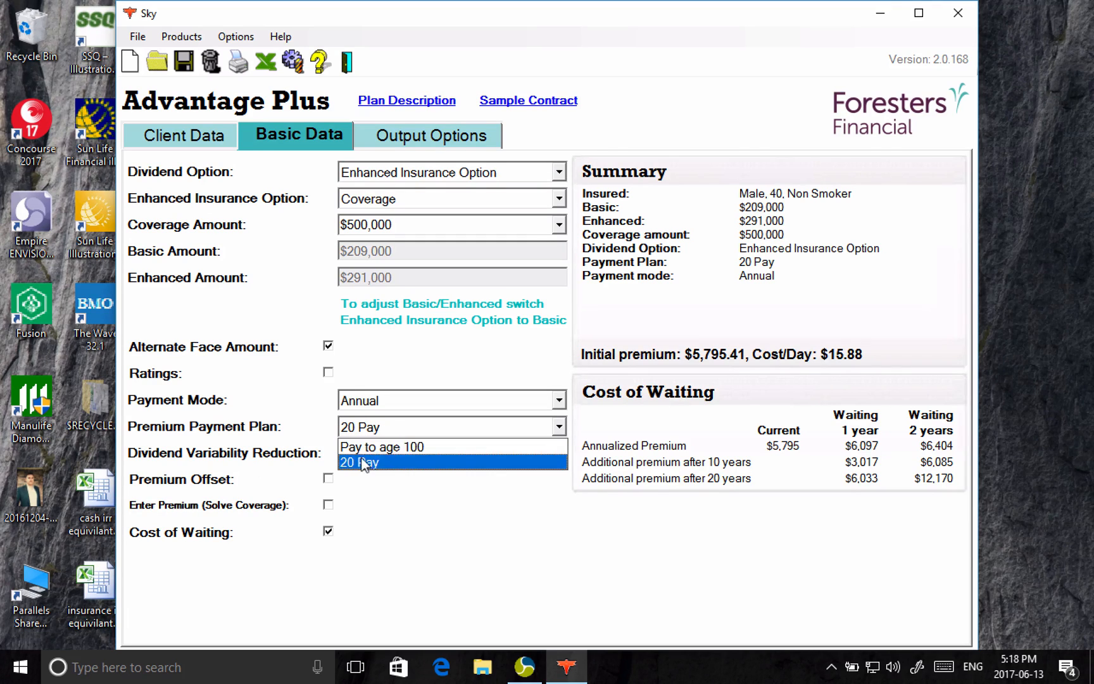
left_click(373, 462)
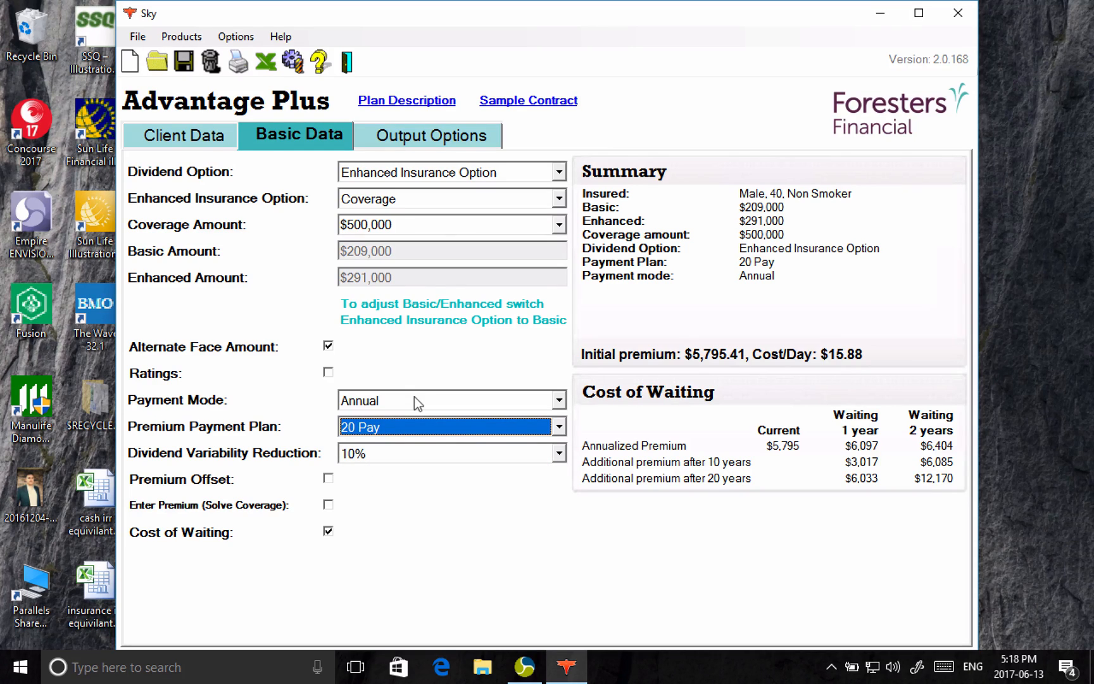
left_click(387, 218)
type("1000000")
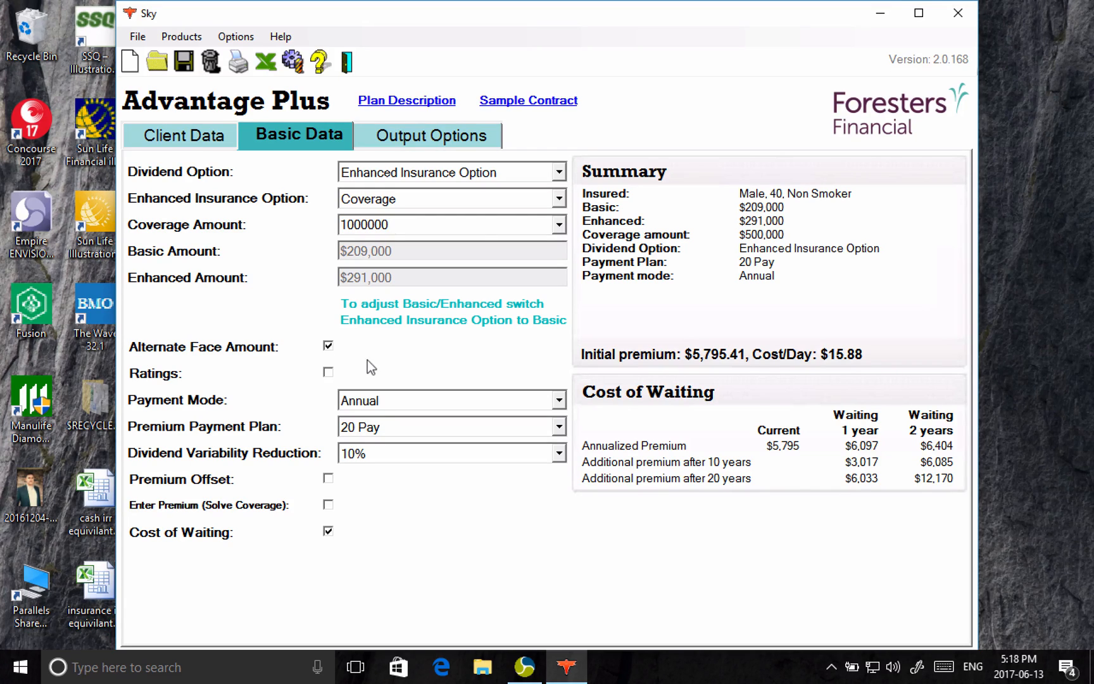
left_click(359, 197)
left_click(359, 198)
left_click(362, 215)
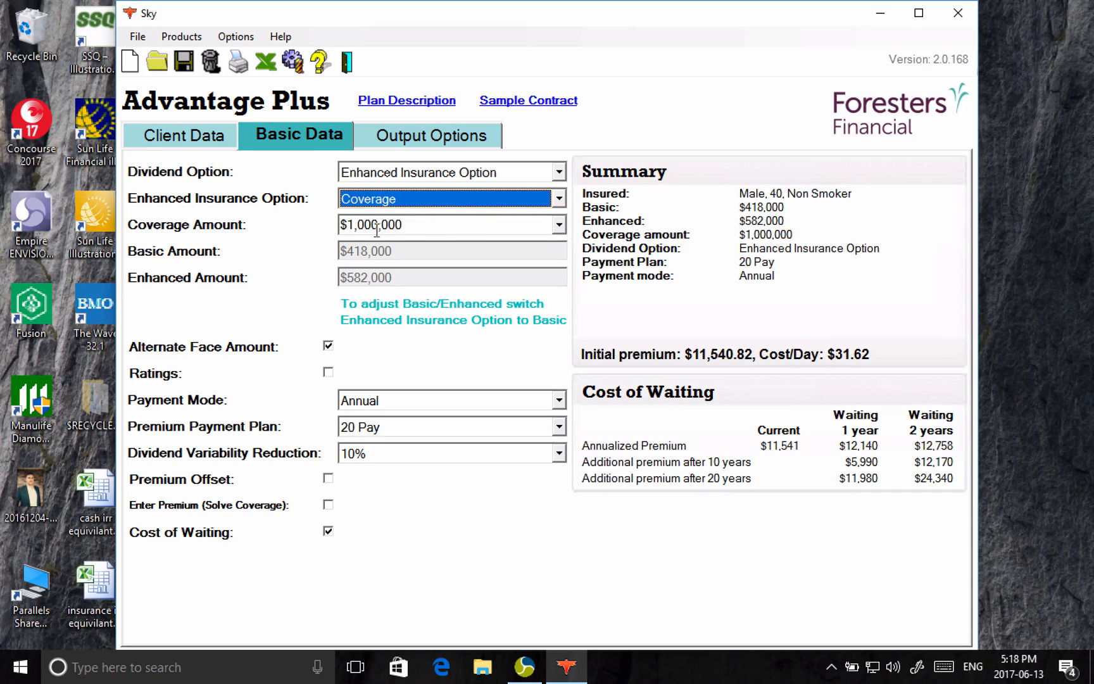
Step: Export the Advantage Plus illustration to Excel and copy the entire sheet
left_click(264, 62)
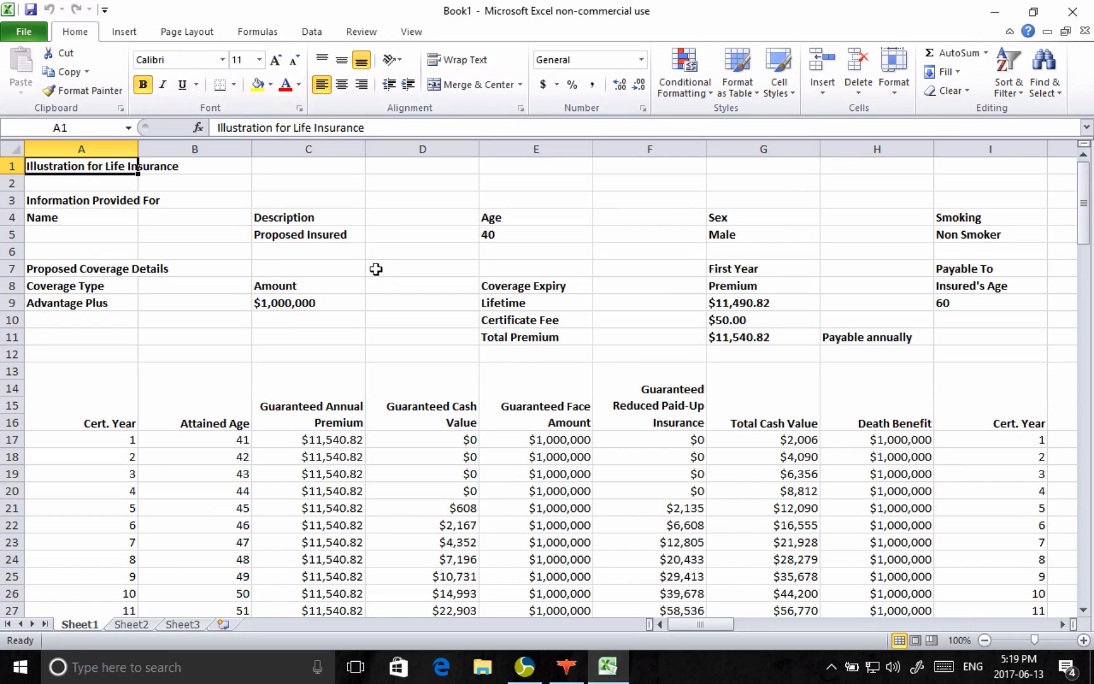
left_click(11, 147)
key("ctrl+c")
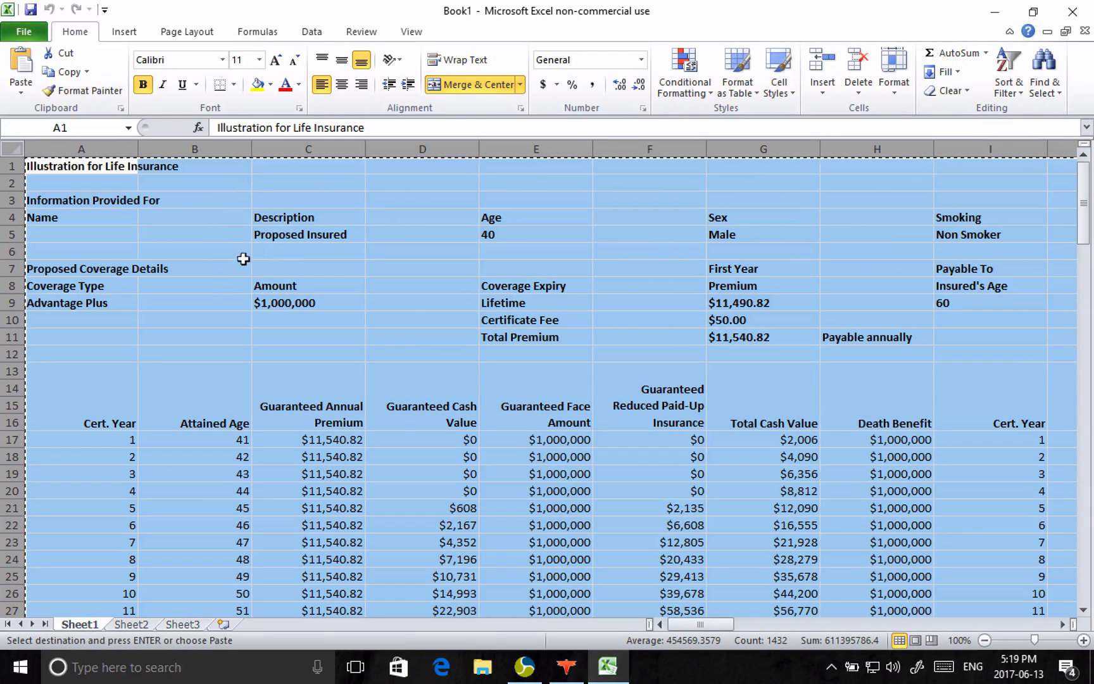
Step: Save the exported illustration to the Desktop as an Excel workbook named foresters
left_click(28, 9)
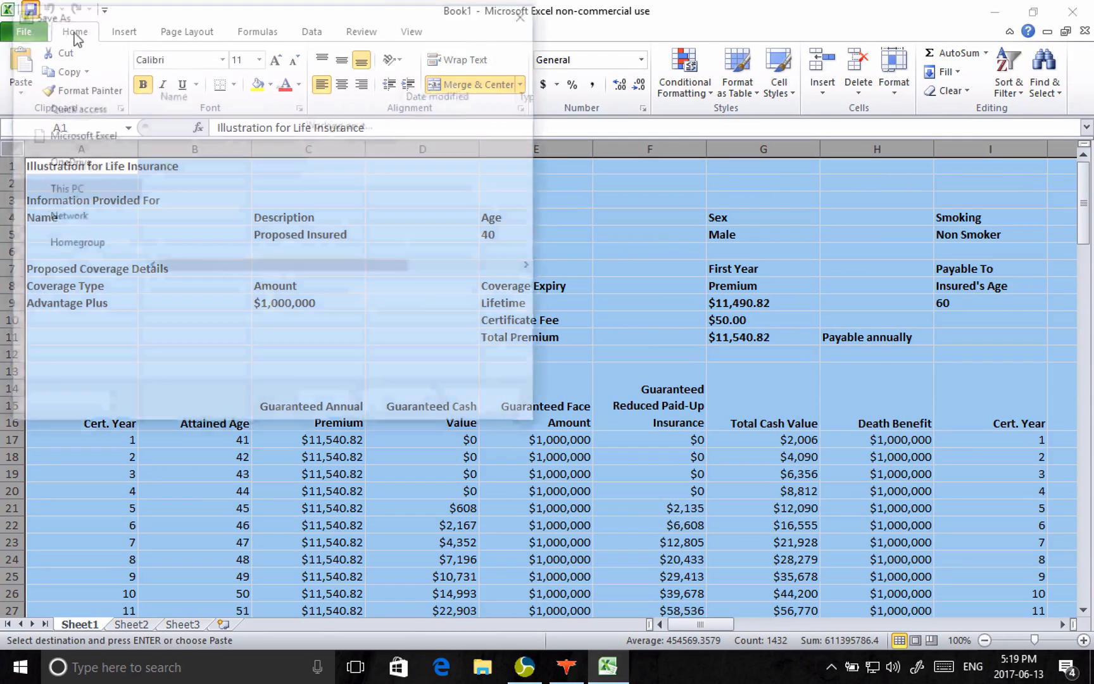
left_click(71, 117)
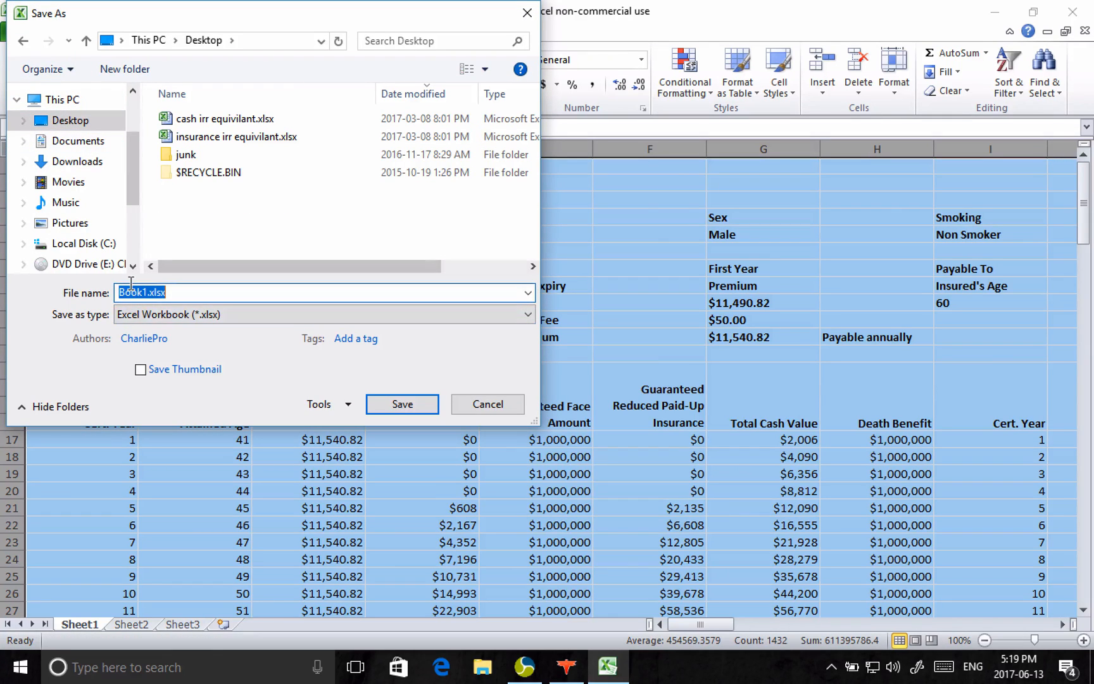
type("foresters")
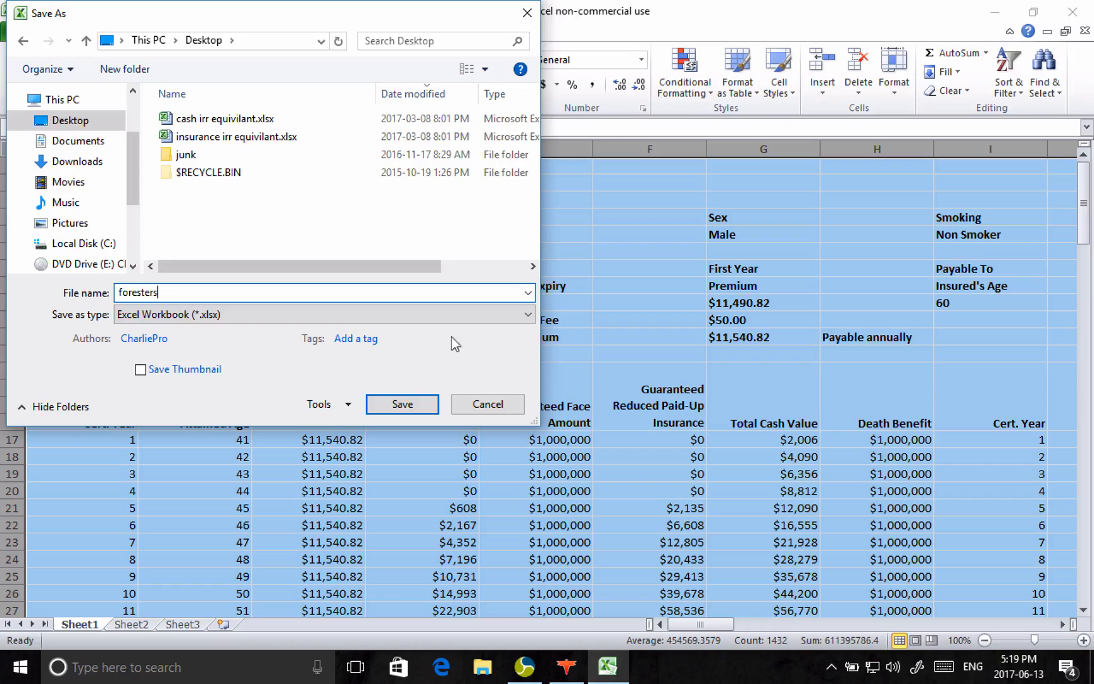
left_click(418, 400)
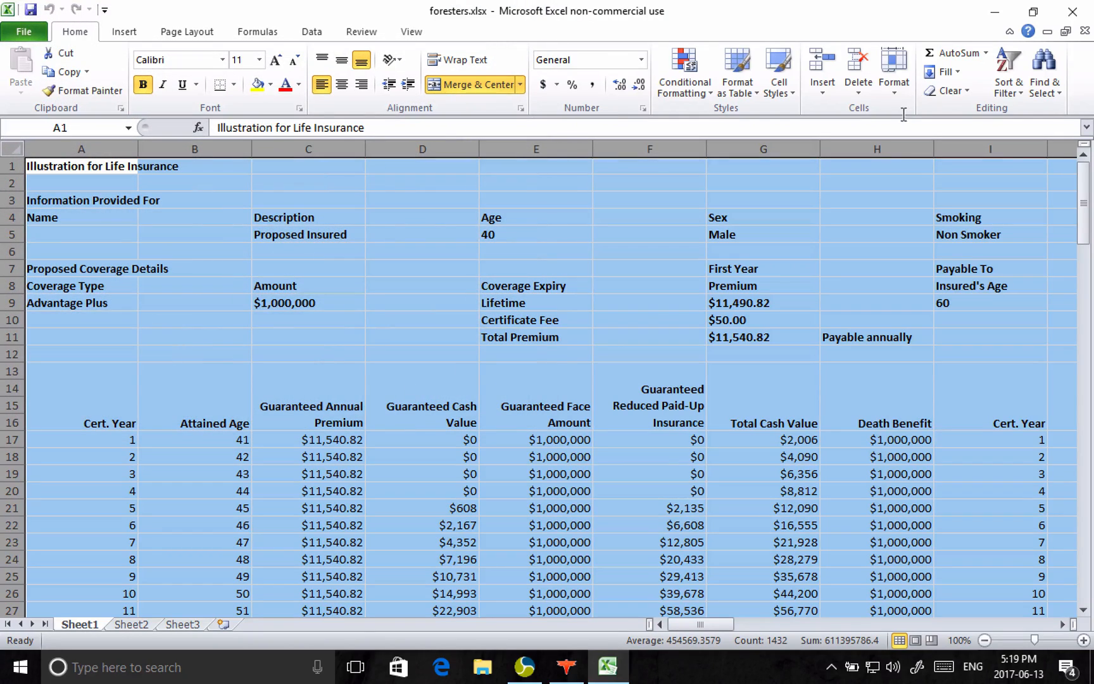
Step: Switch back to Life Design Analysis and import foresters.xlsx from the Desktop into the Foresters Whole Life plan
left_click(994, 12)
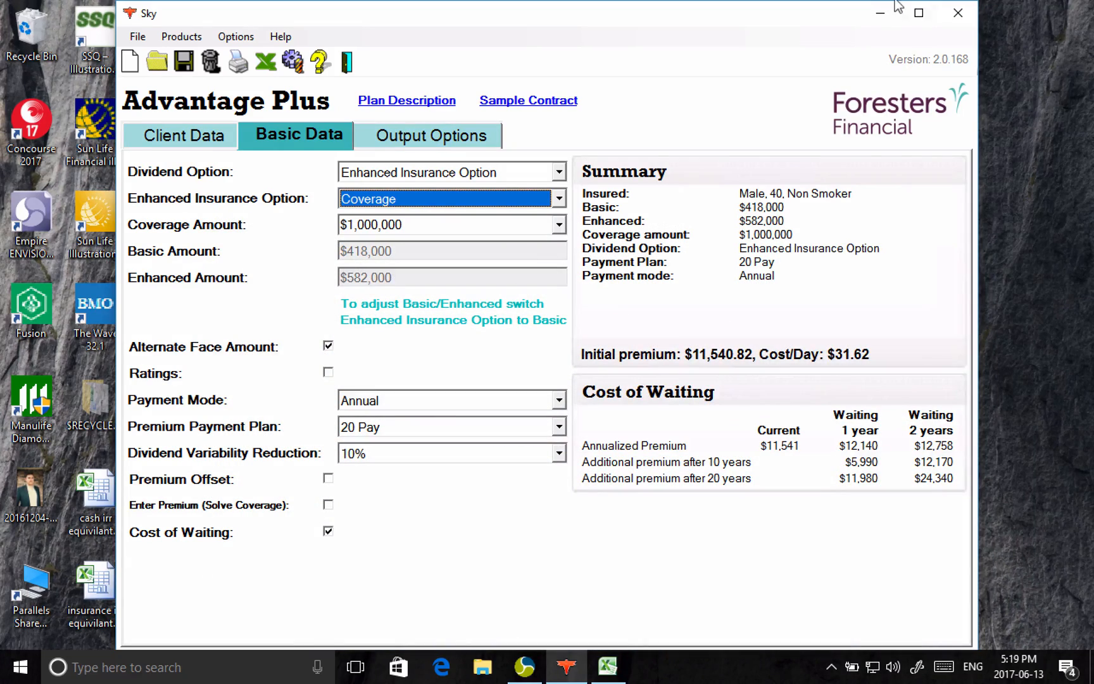
key("super+Tab")
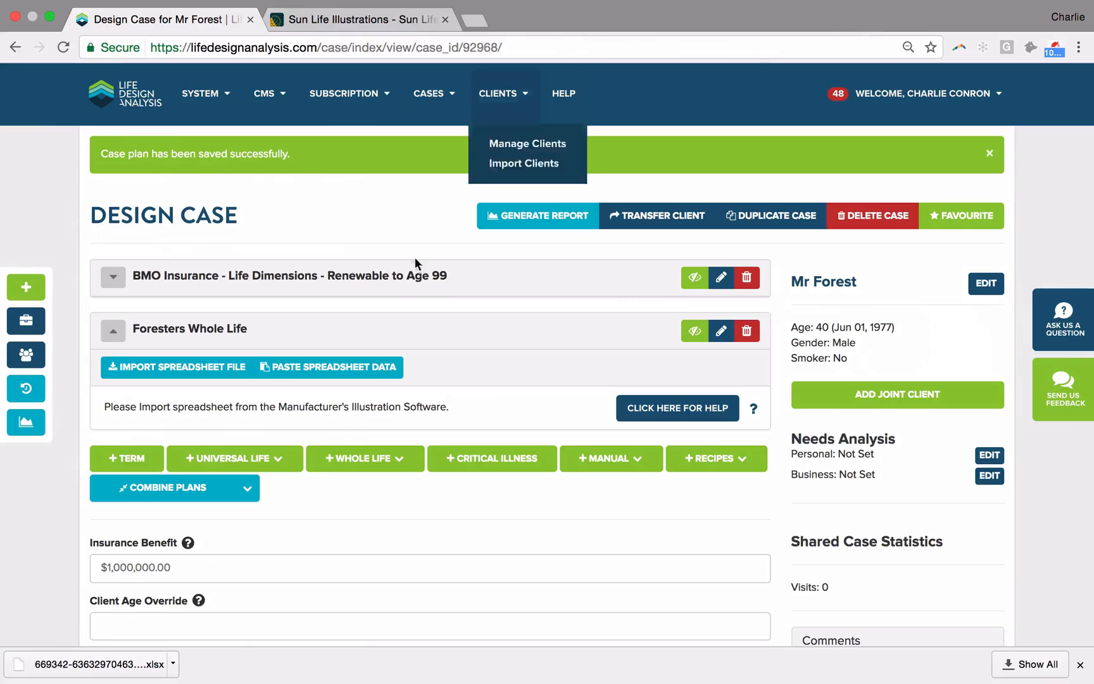
left_click(199, 369)
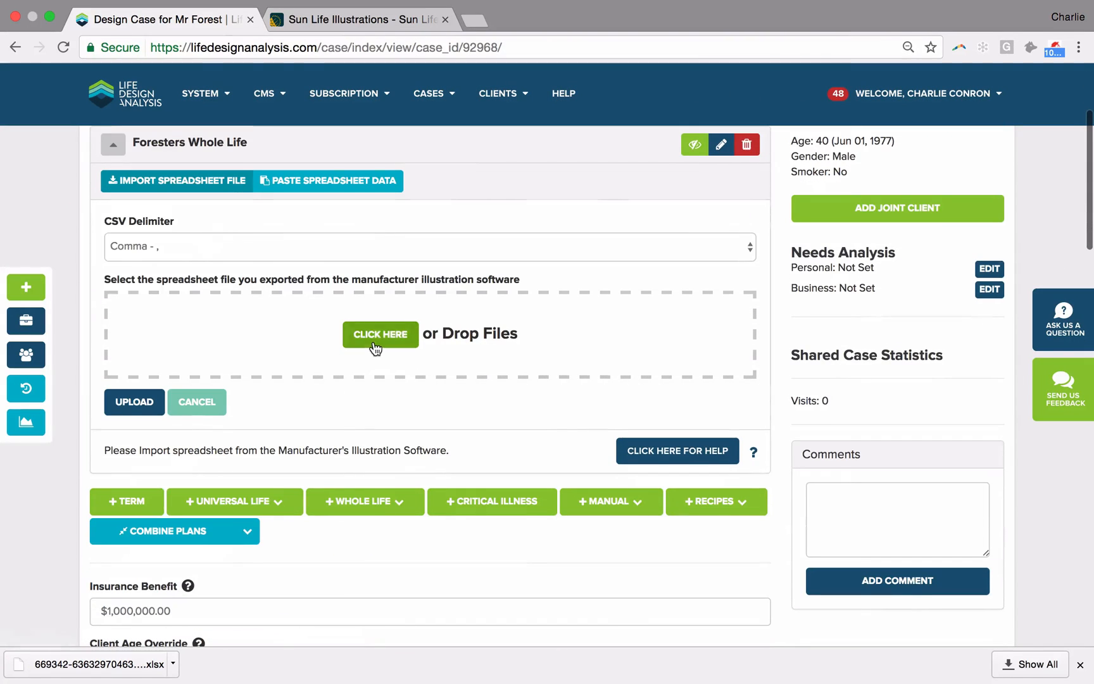
left_click(374, 340)
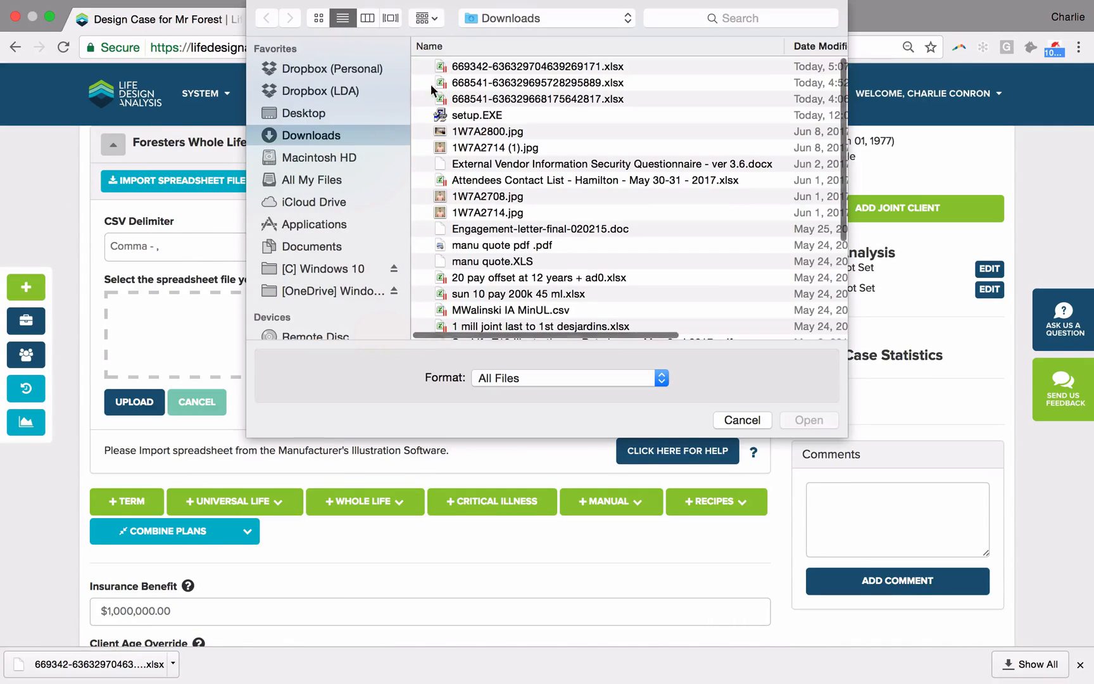
left_click(316, 114)
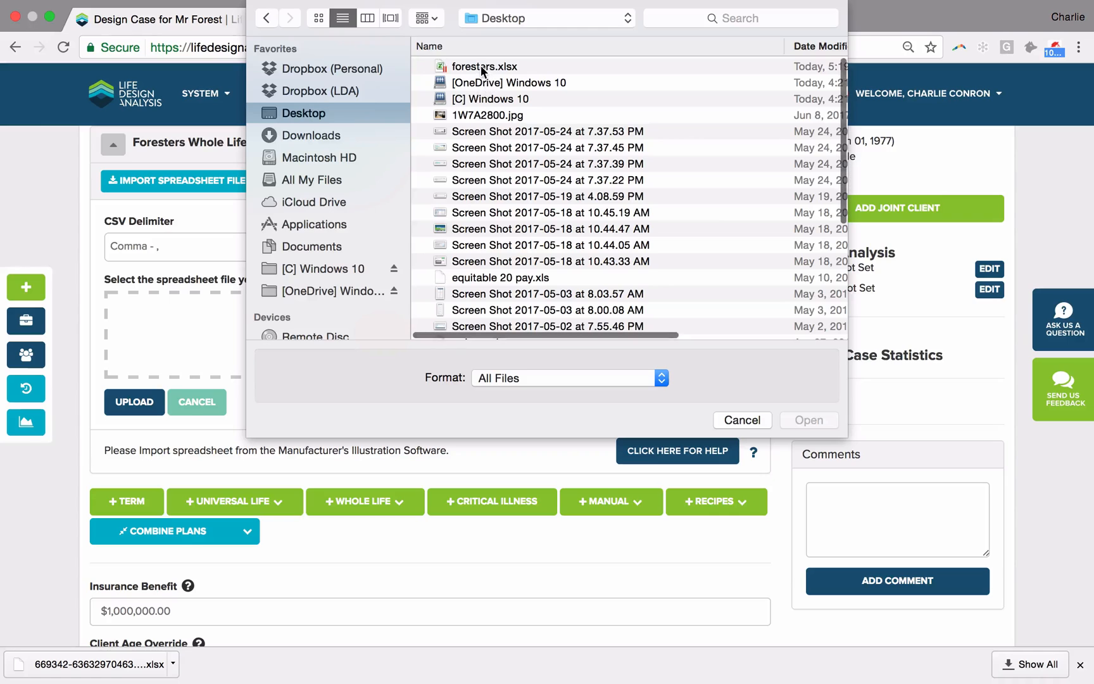
left_click(480, 66)
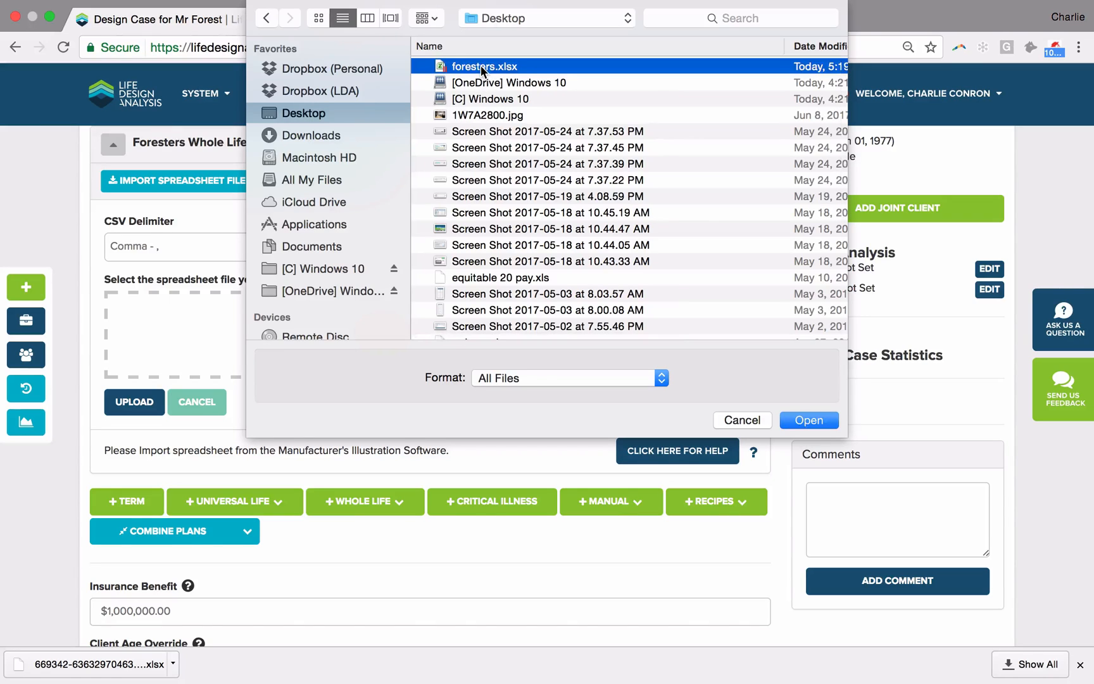
left_click(824, 421)
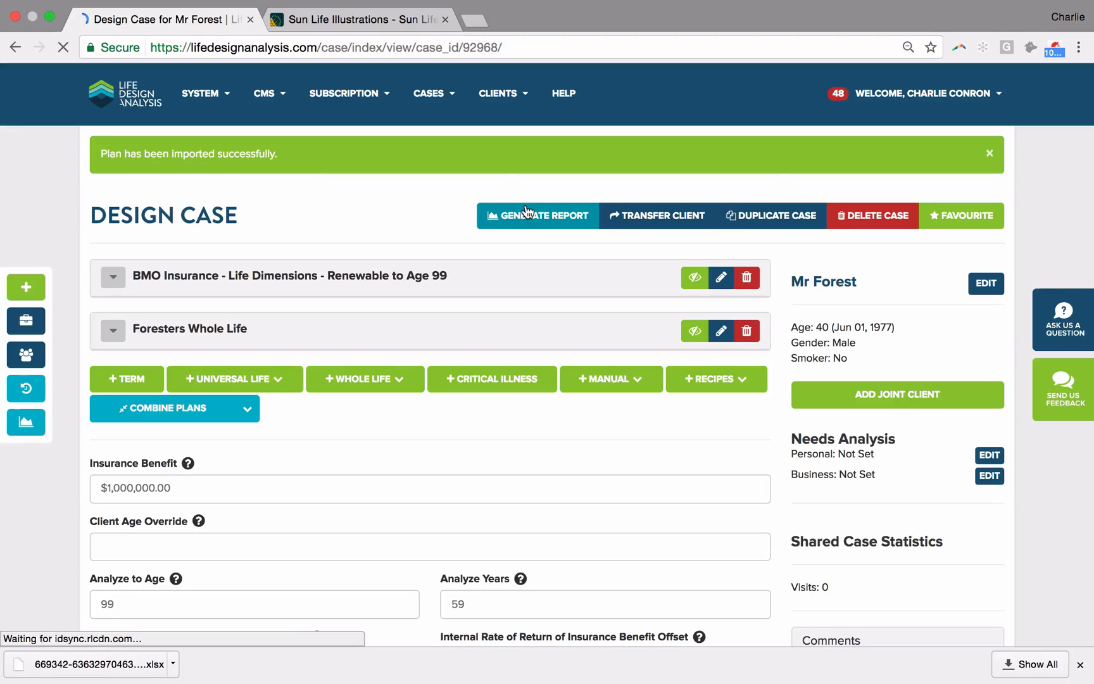
Step: Check the imported yearly values of the Foresters Whole Life plan and generate the case report
left_click(233, 329)
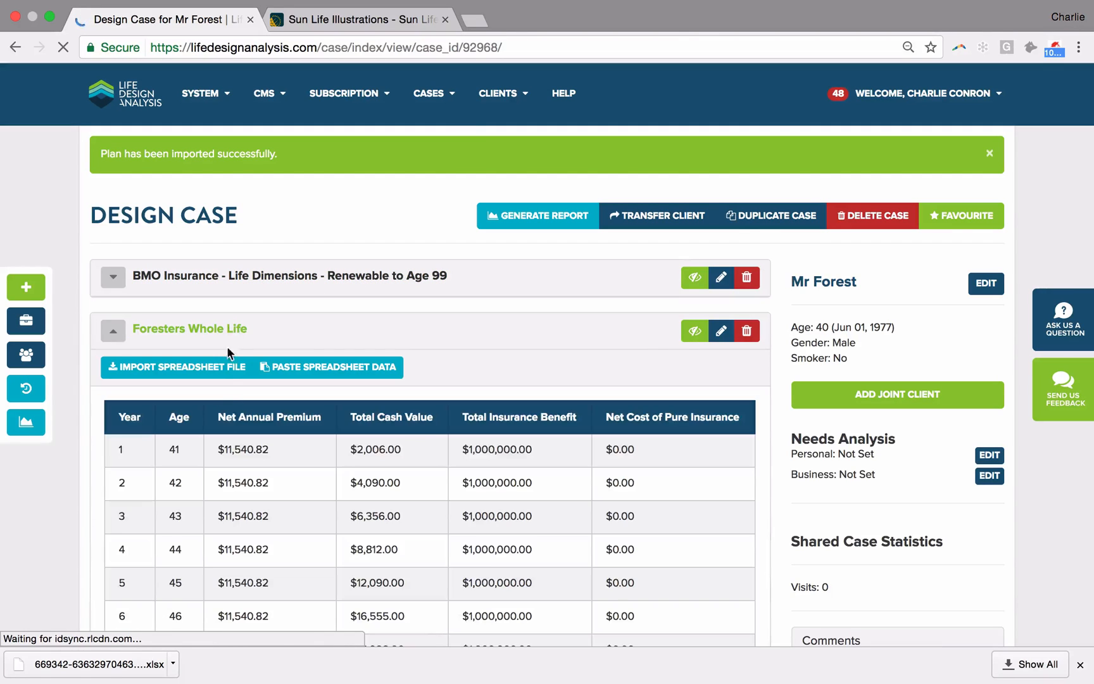
left_click(215, 328)
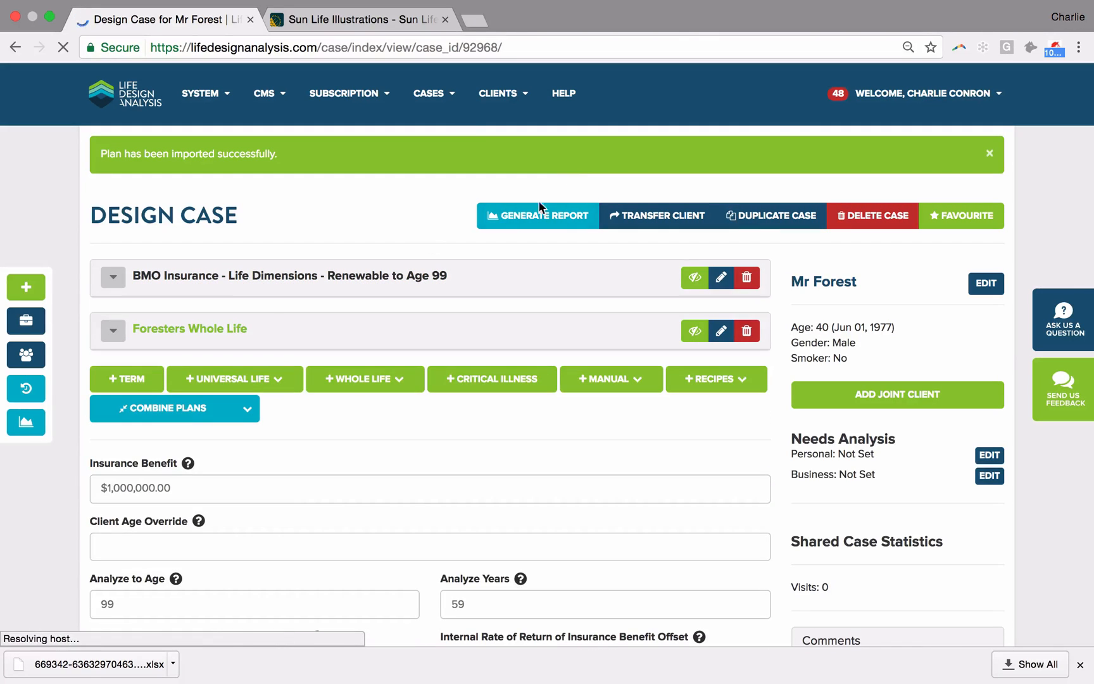
left_click(527, 213)
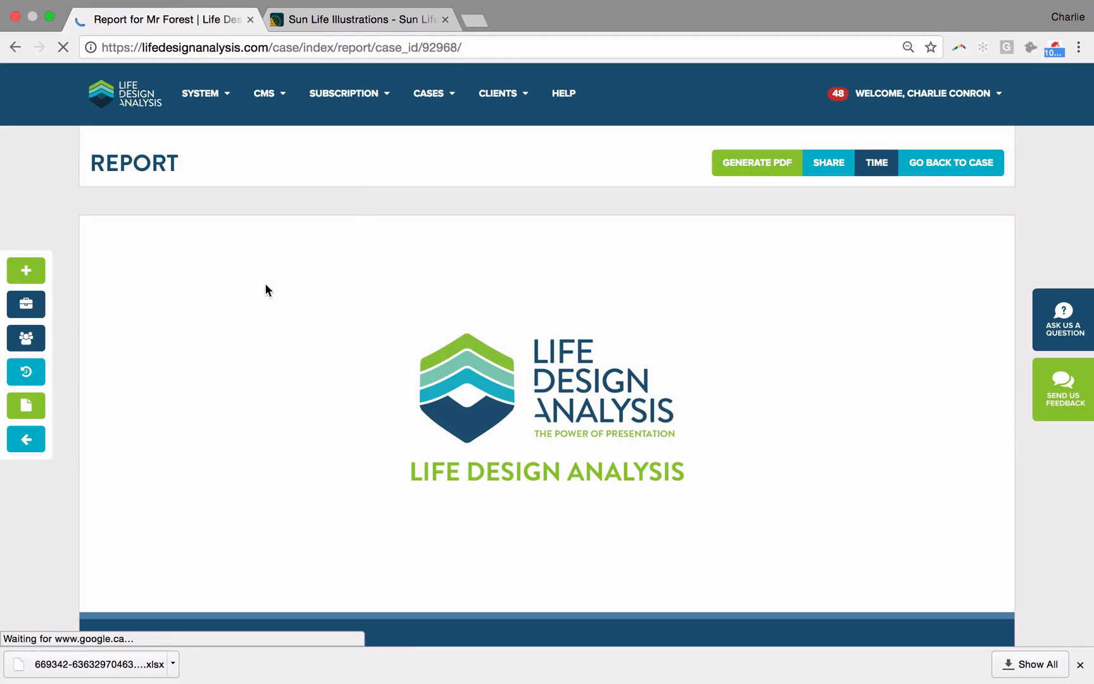
Step: Examine the report's premium schedule, annual premium chart, sum of premiums for both plans and the Foresters total cash value chart
scroll(266, 286, "down", 15)
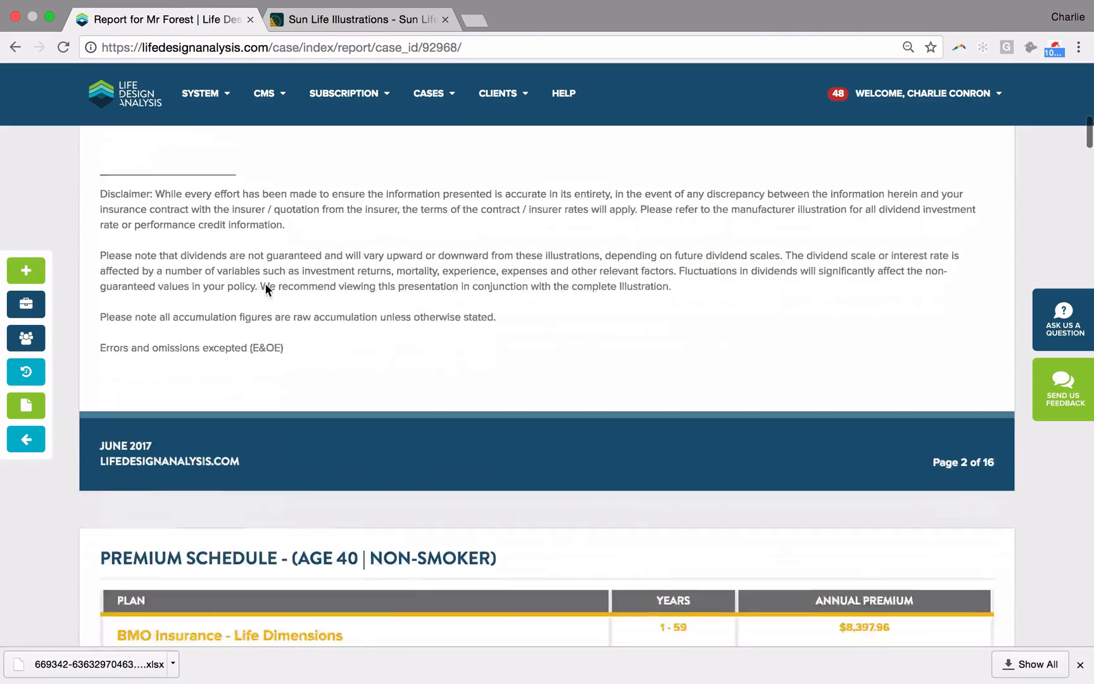
scroll(265, 282, "down", 5)
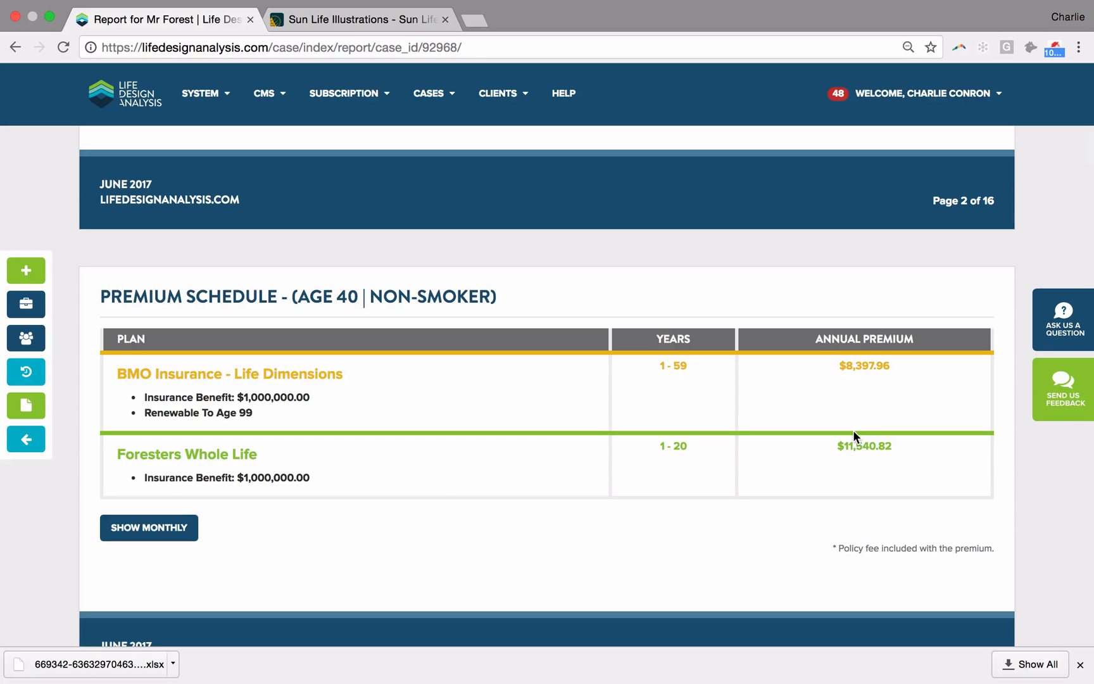
scroll(853, 430, "down", 7)
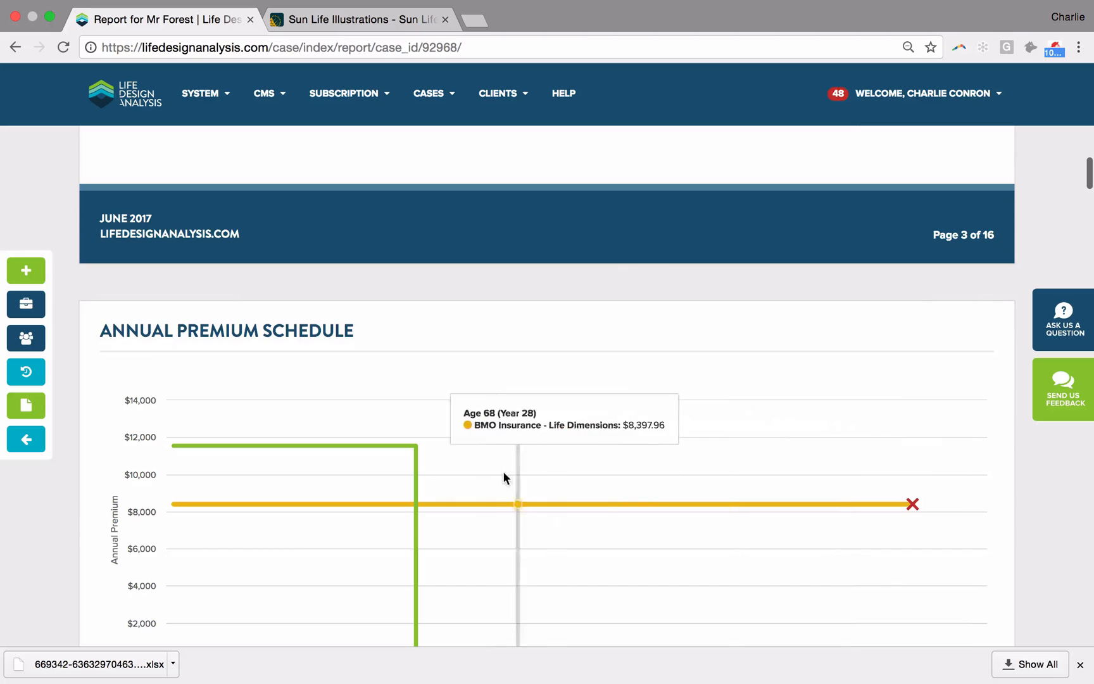
mouse_move(413, 411)
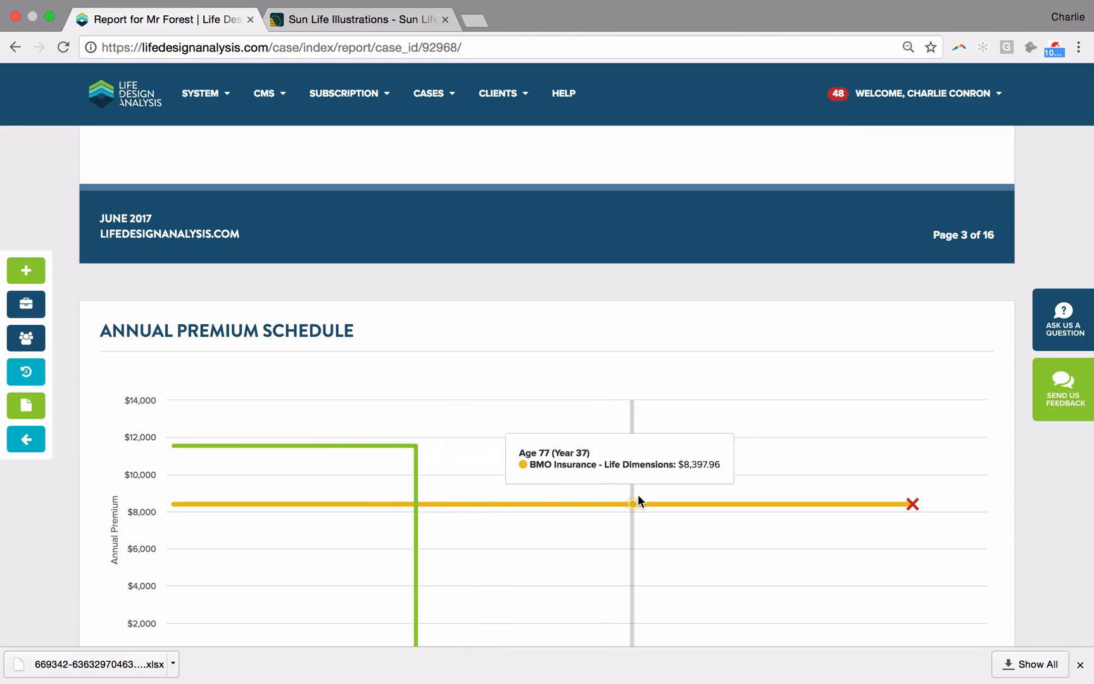
scroll(637, 495, "down", 10)
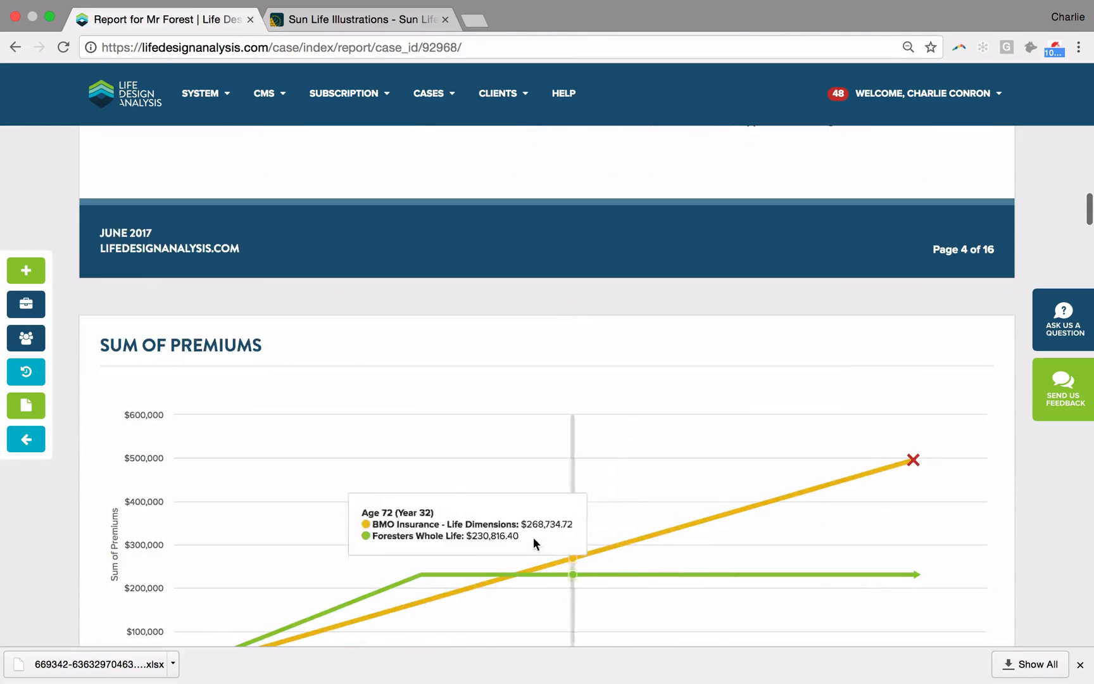
scroll(466, 548, "down", 3)
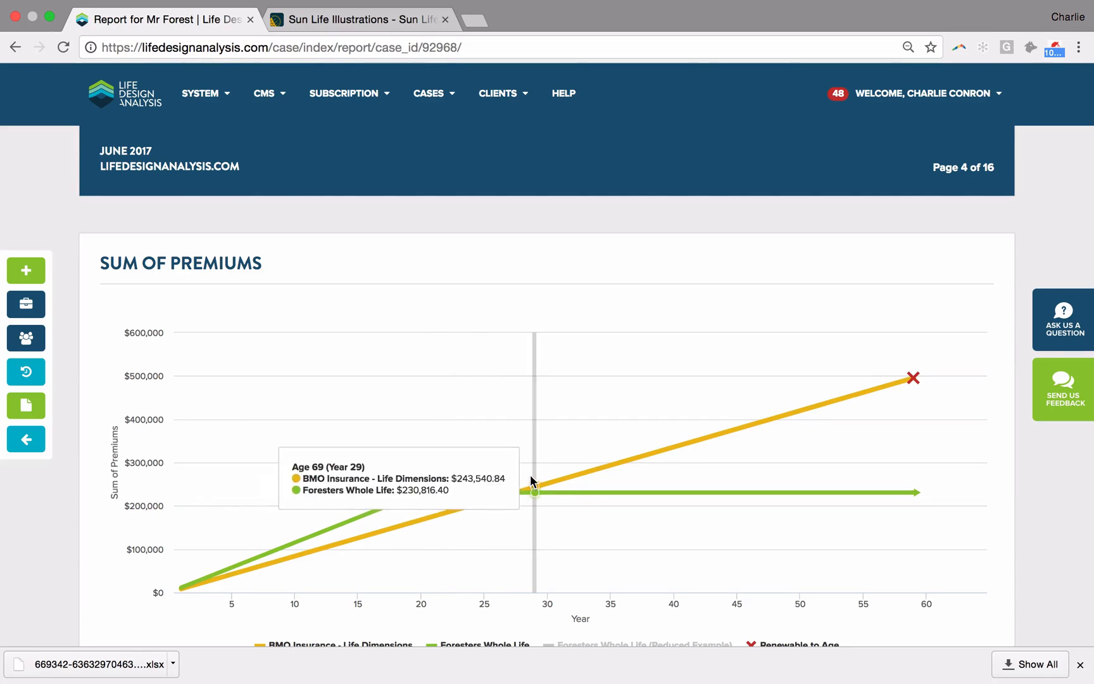
scroll(576, 405, "down", 10)
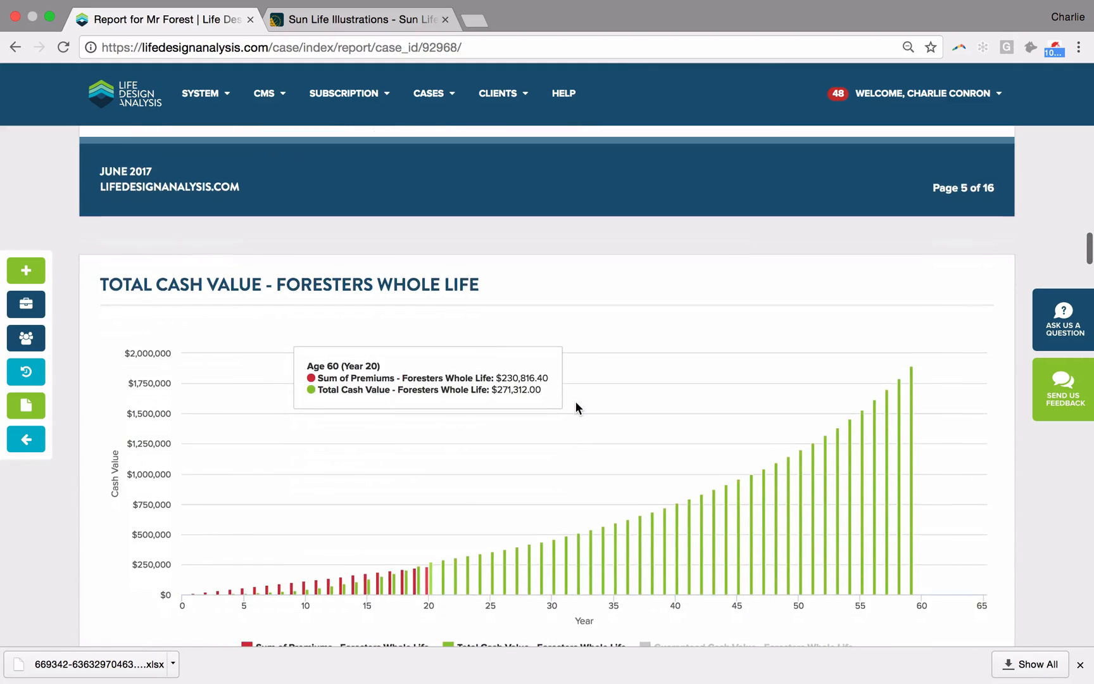
scroll(575, 400, "down", 1)
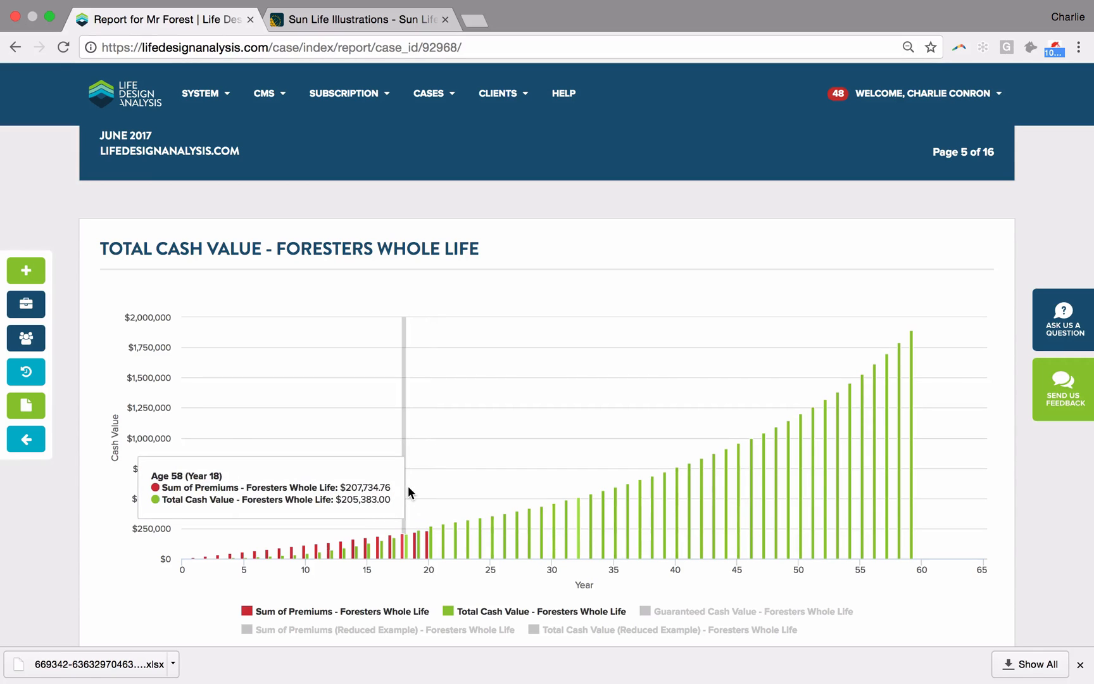
scroll(408, 485, "up", 5)
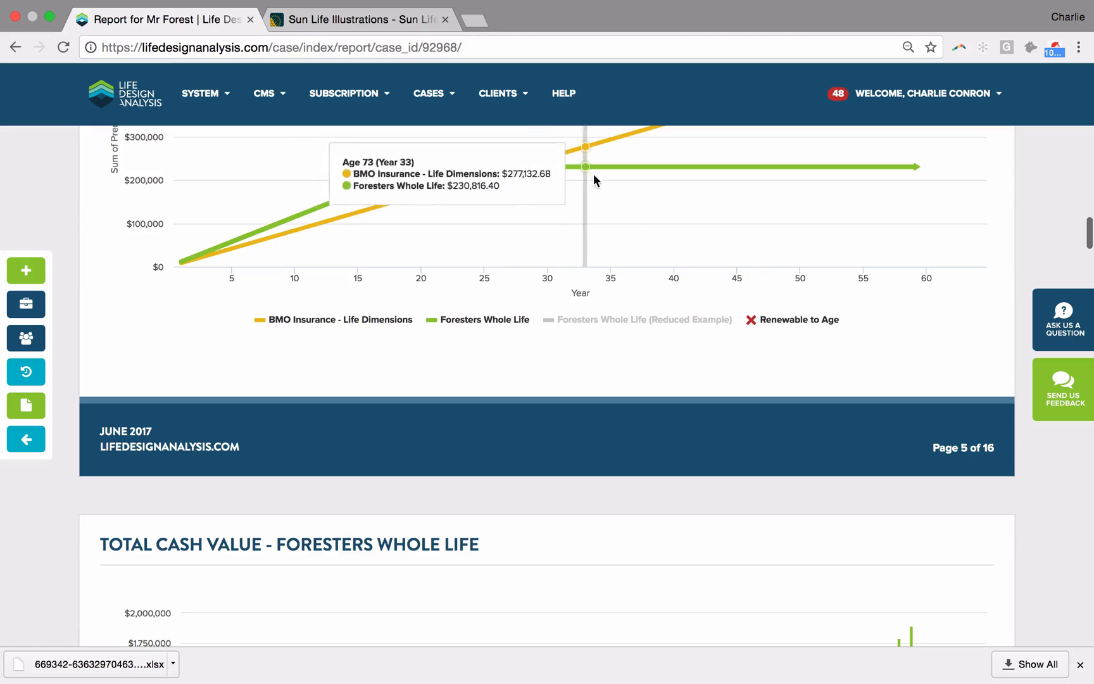
scroll(630, 174, "down", 1)
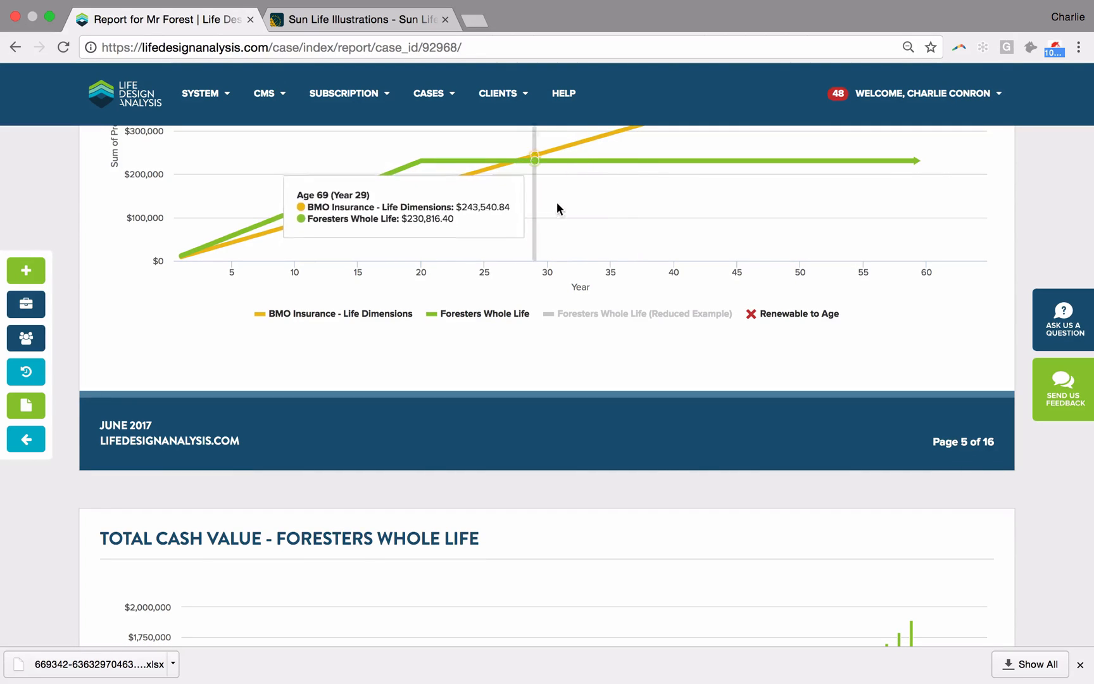
scroll(590, 205, "down", 5)
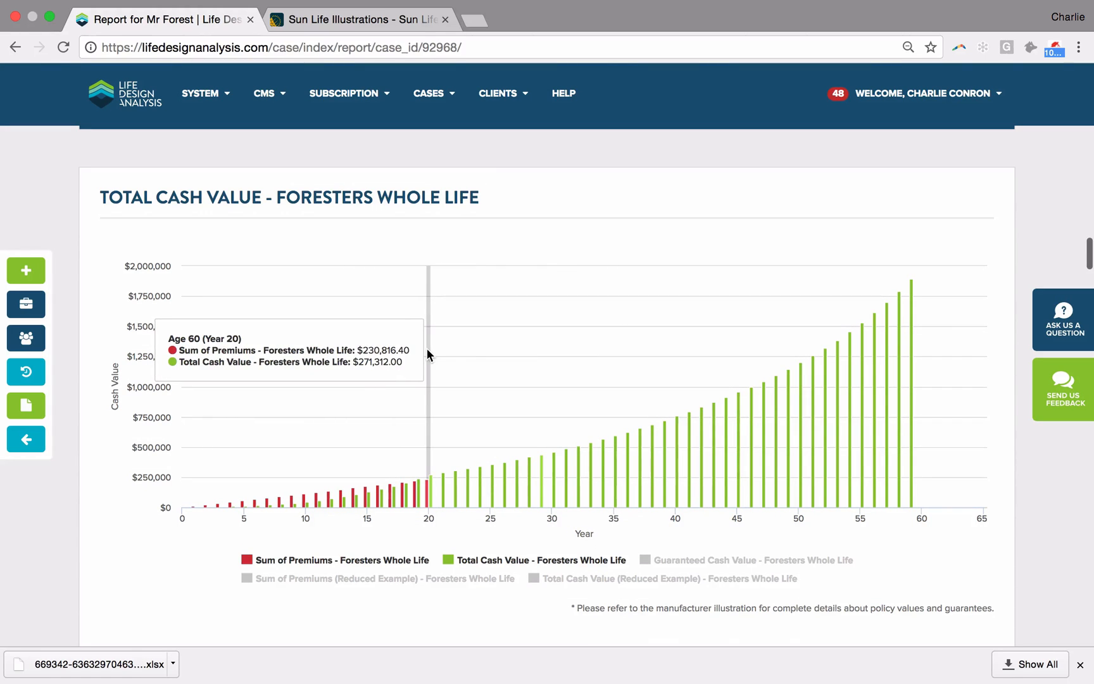
scroll(427, 354, "down", 1)
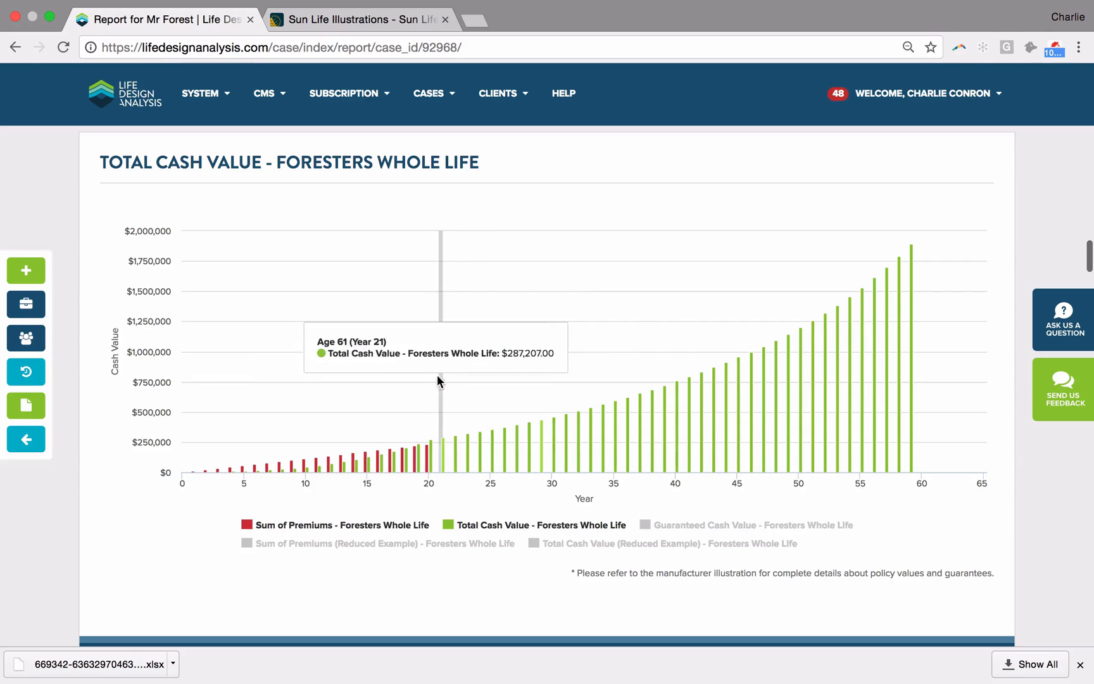
Step: Compare the Foresters guaranteed cash value alone with the sum of premiums, and restore the chart to total cash value without the guaranteed series
scroll(555, 371, "down", 2)
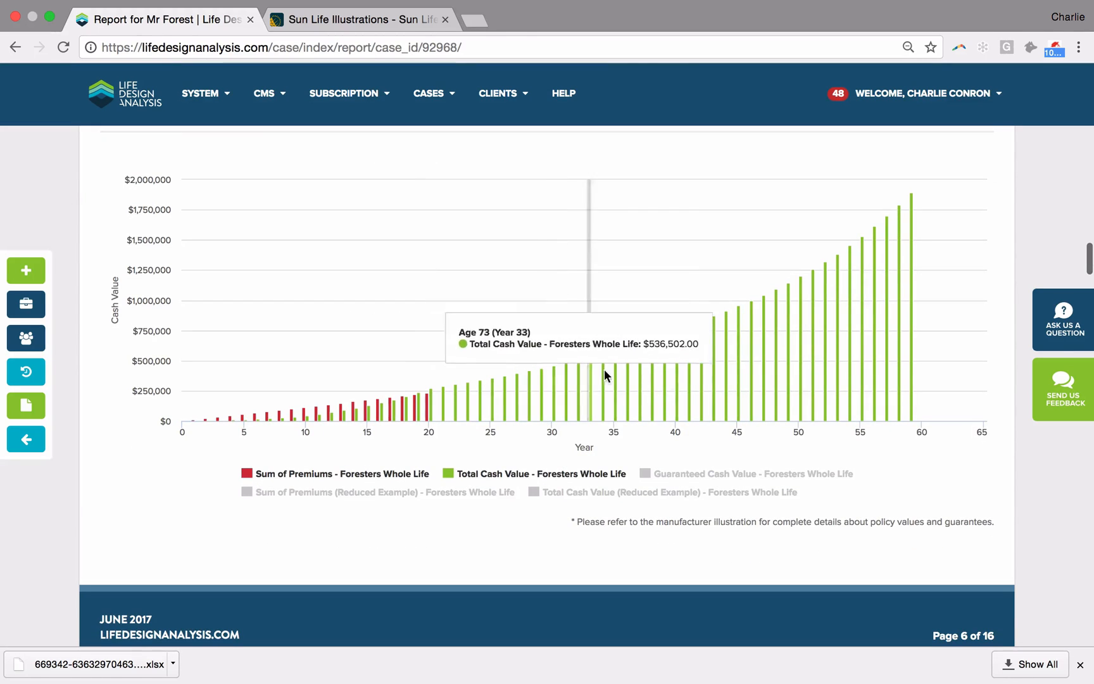
left_click(730, 476)
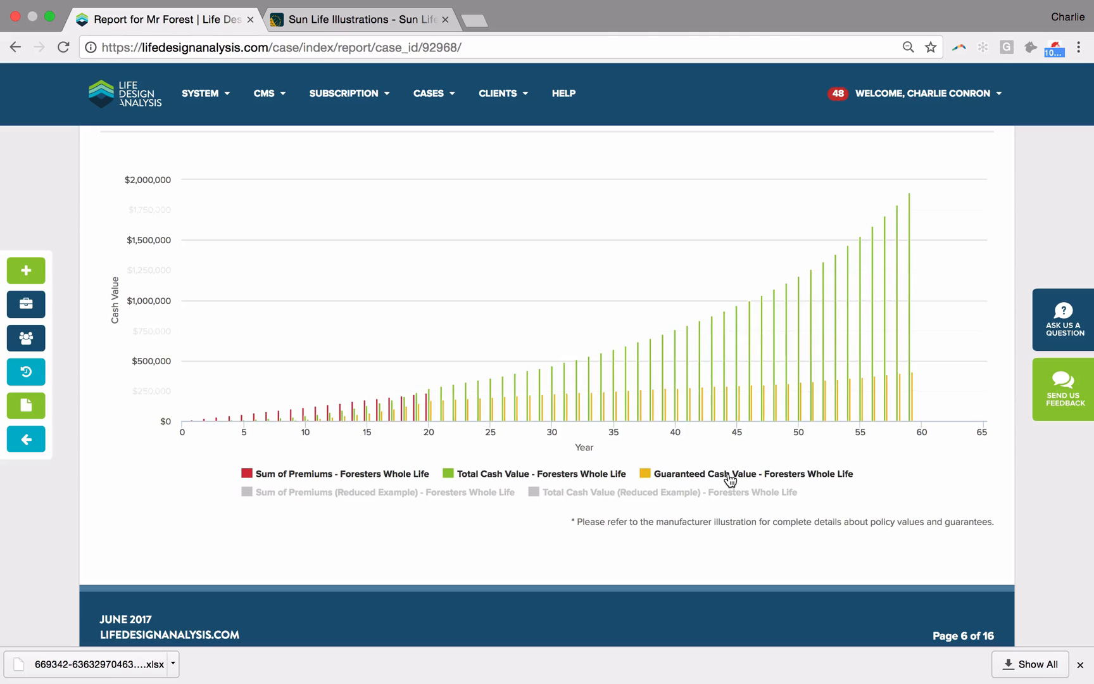
left_click(572, 475)
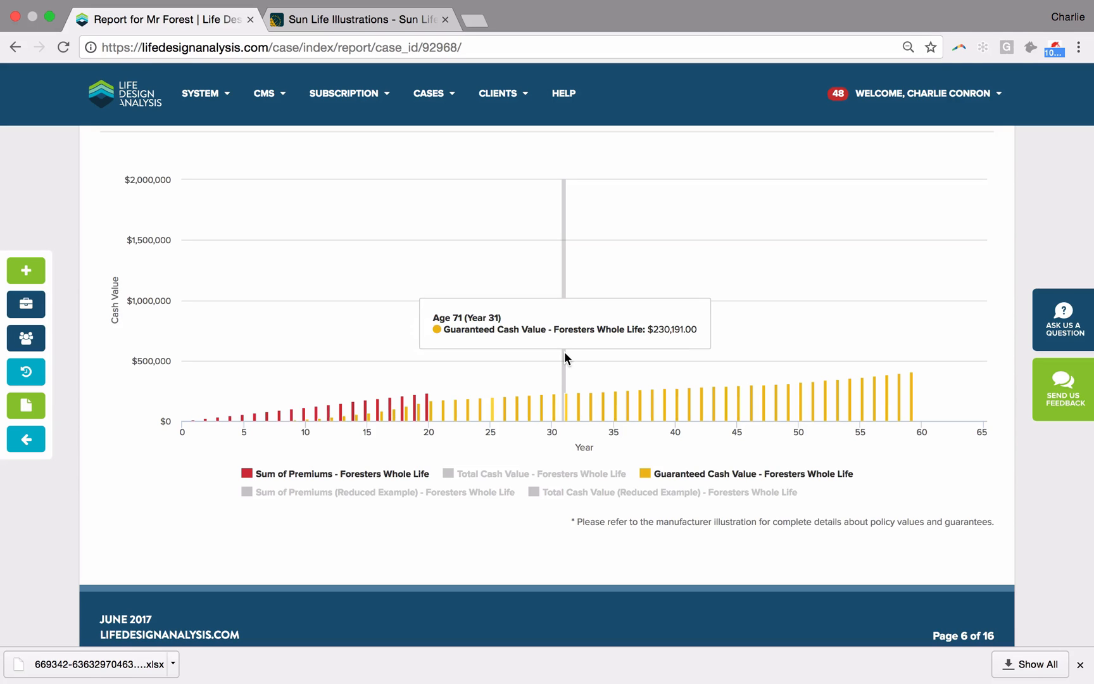
scroll(565, 353, "up", 10)
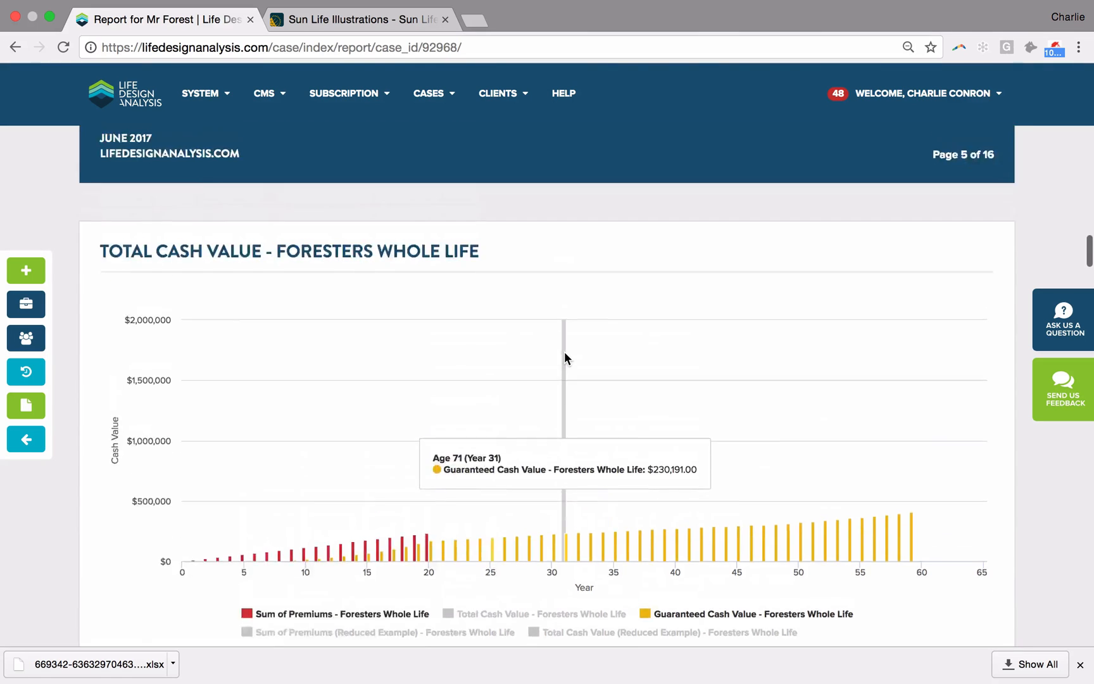
scroll(564, 351, "up", 2)
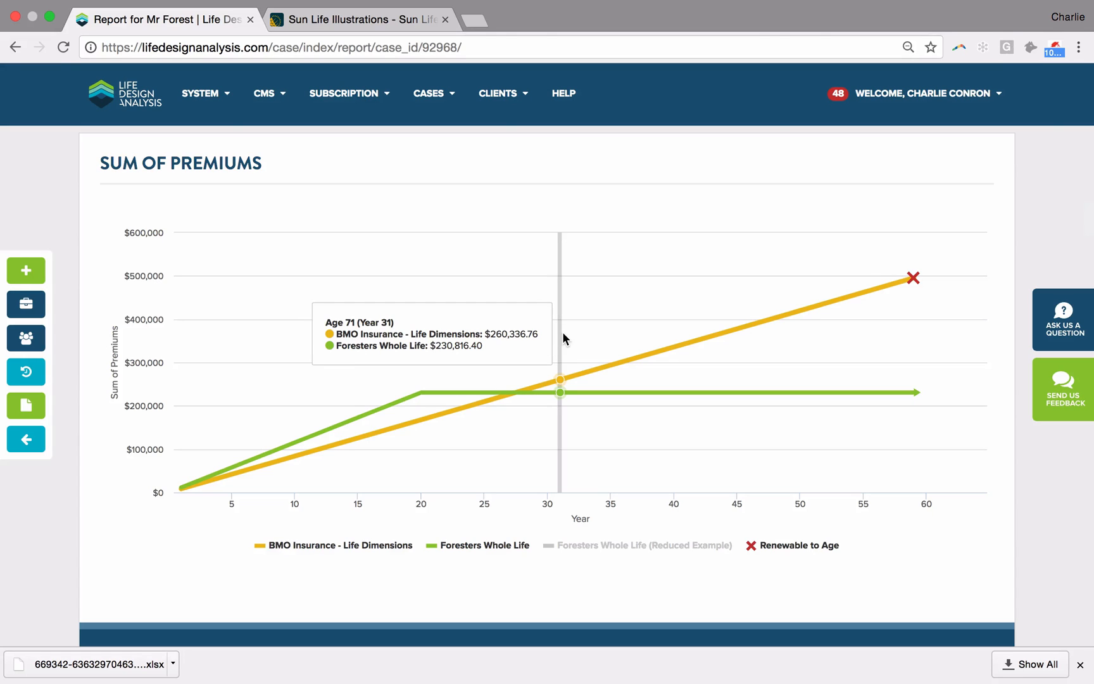
scroll(562, 336, "down", 10)
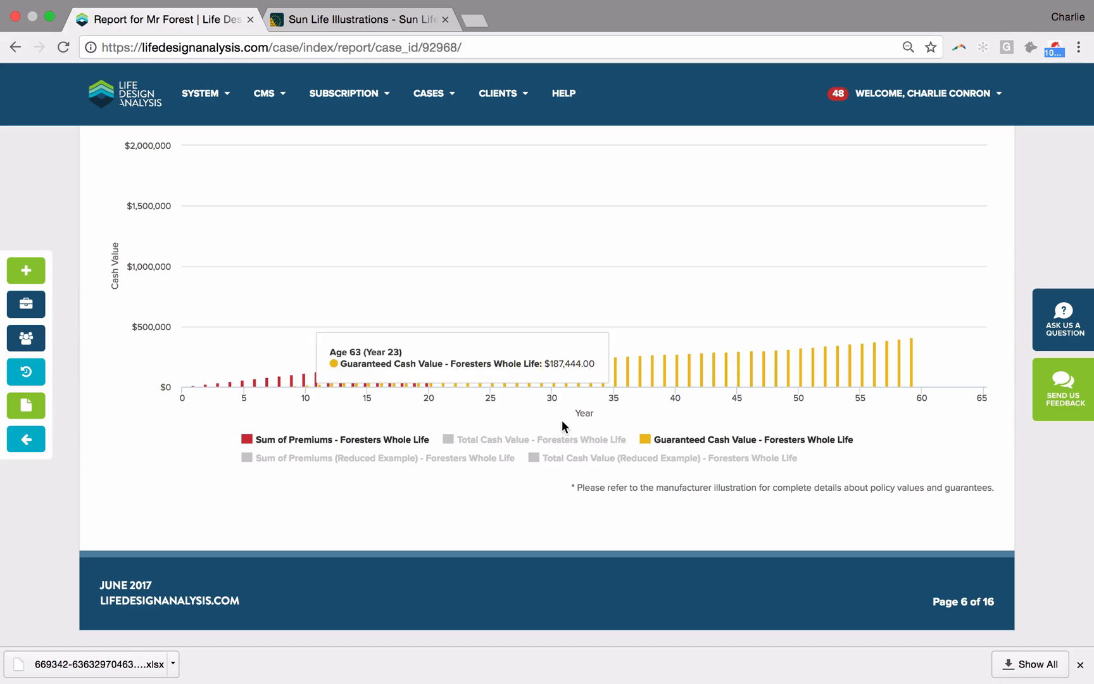
left_click(555, 441)
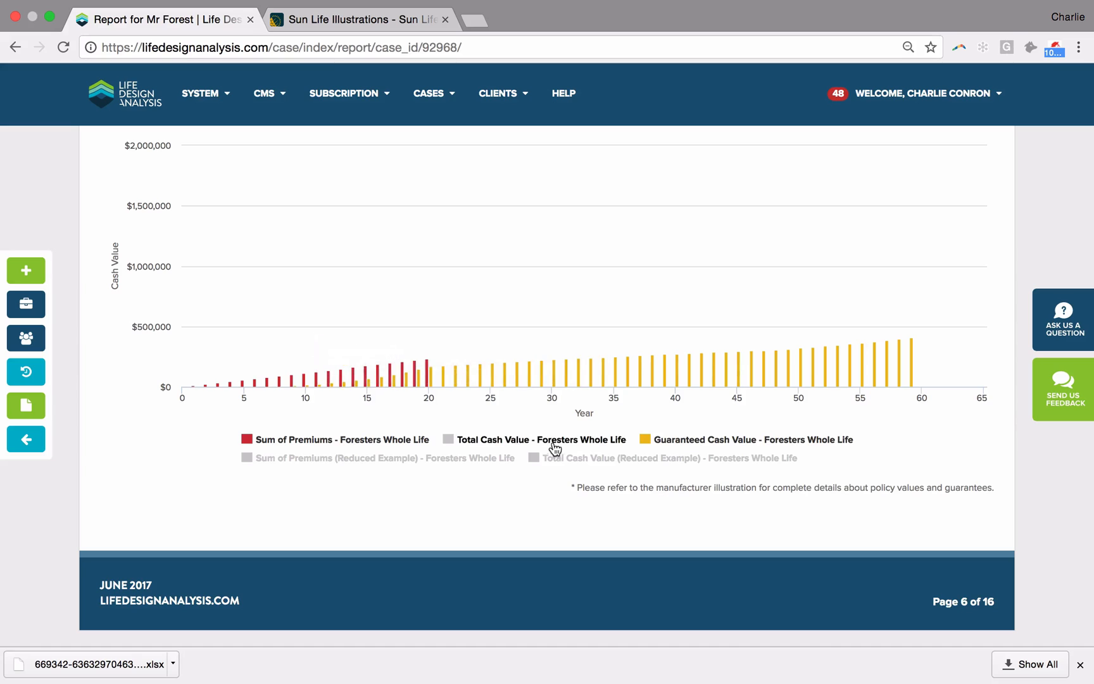
left_click(683, 441)
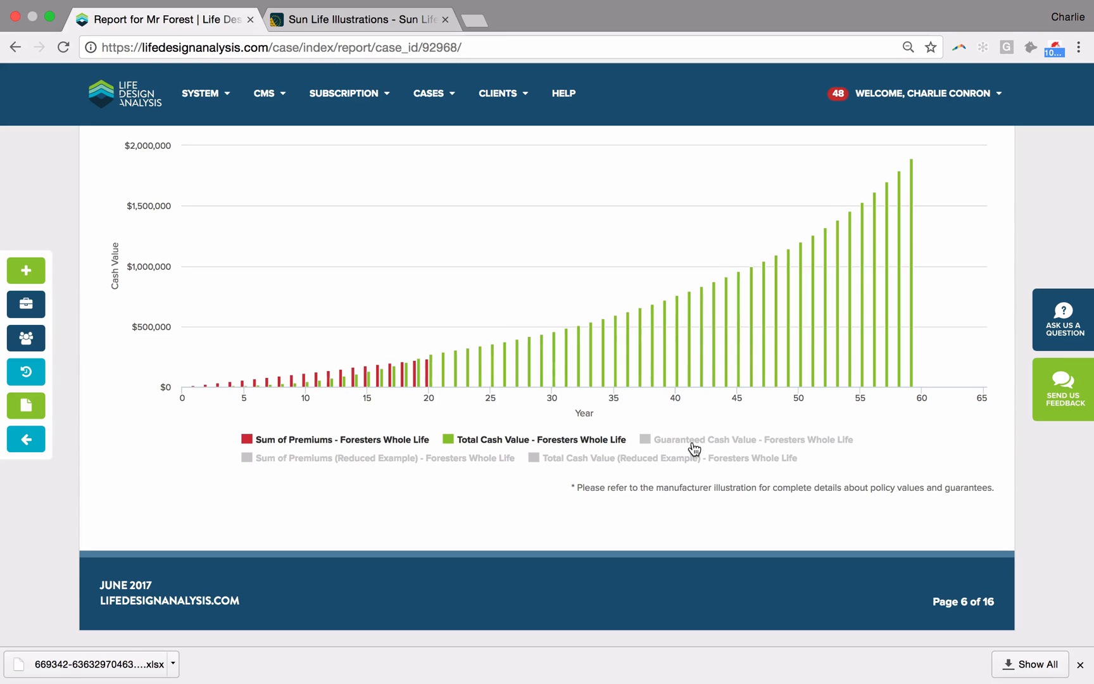
Step: Briefly show and hide the reduced-example total cash value and the guaranteed cash value series on the Foresters chart for comparison
left_click(655, 460)
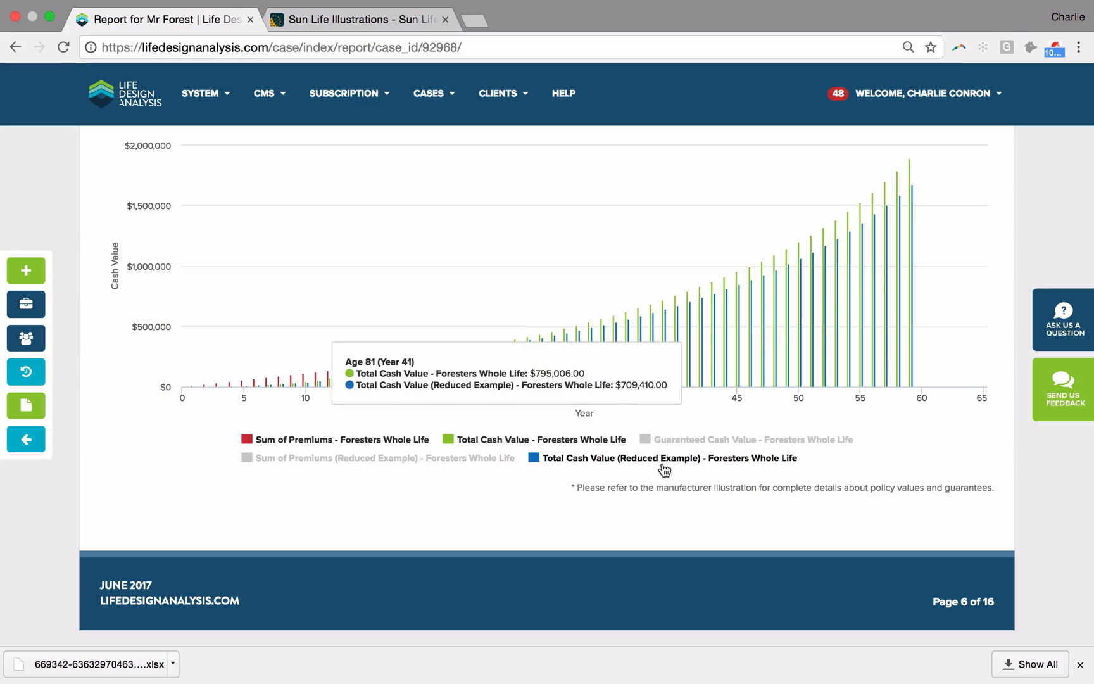
left_click(662, 467)
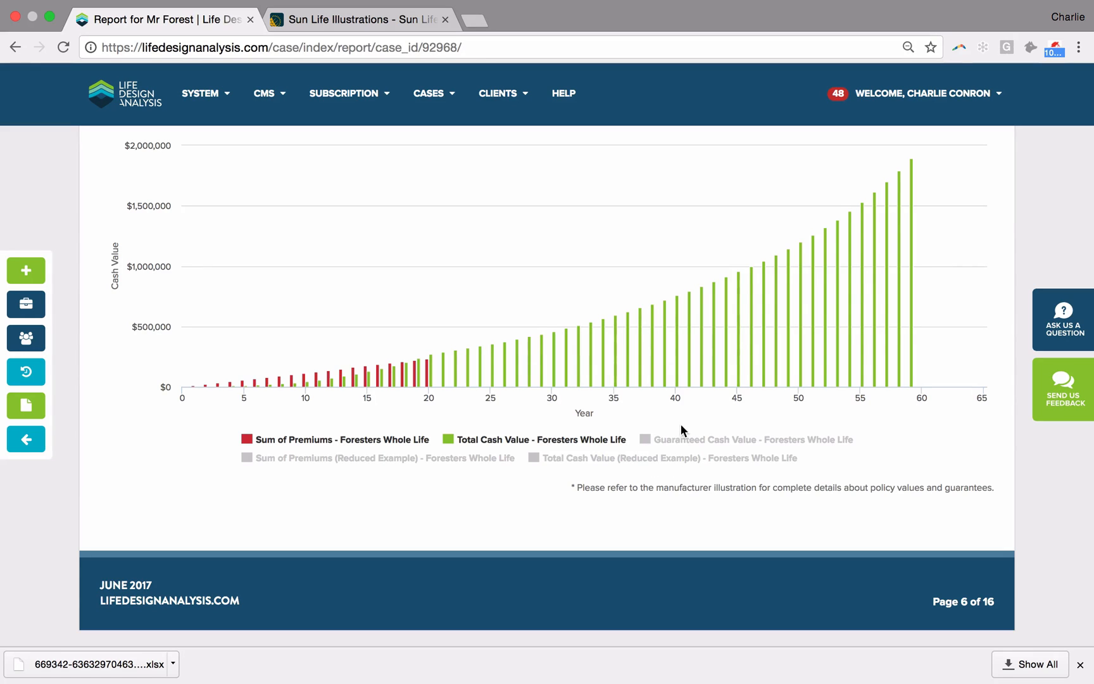
left_click(683, 443)
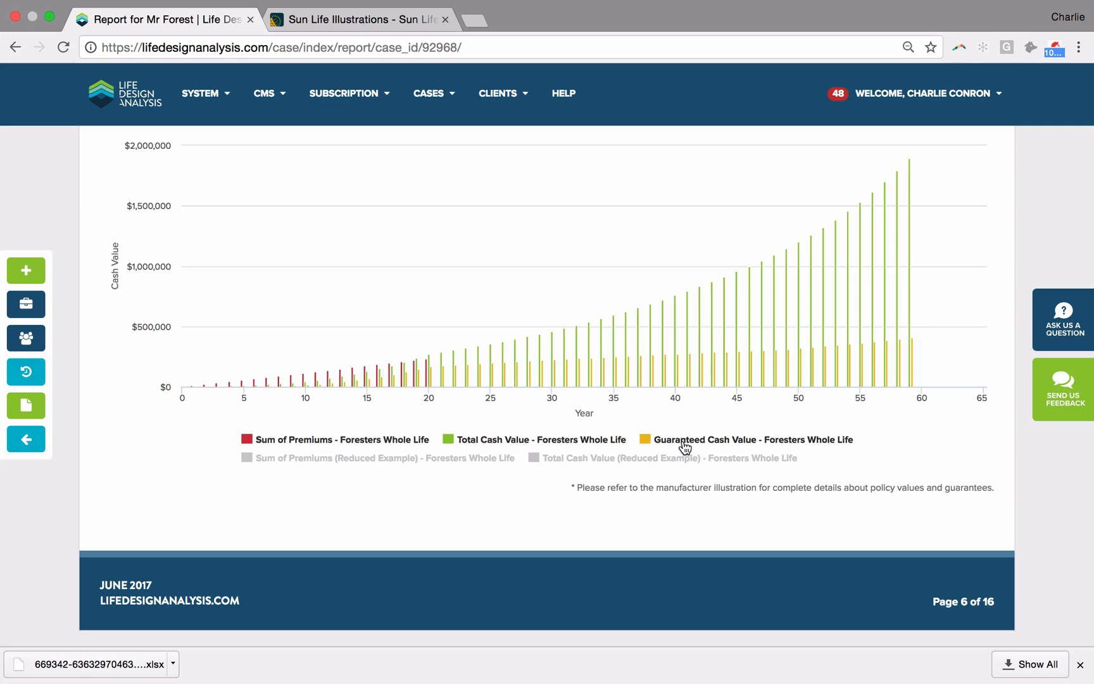
left_click(683, 443)
scroll(684, 446, "up", 10)
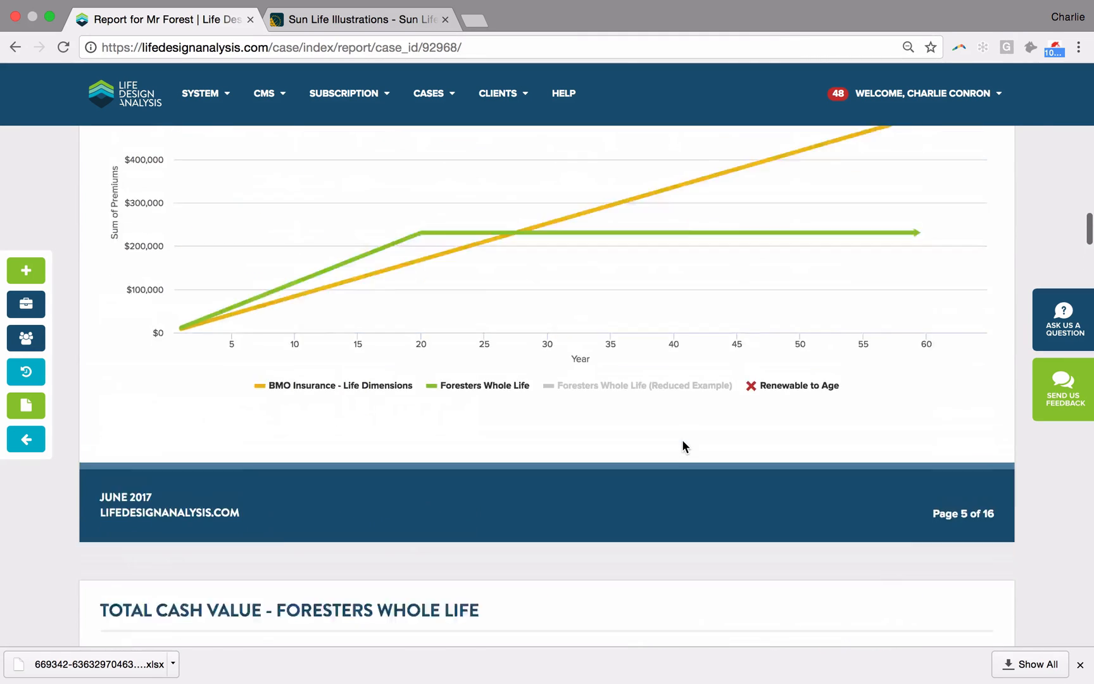
scroll(684, 446, "down", 15)
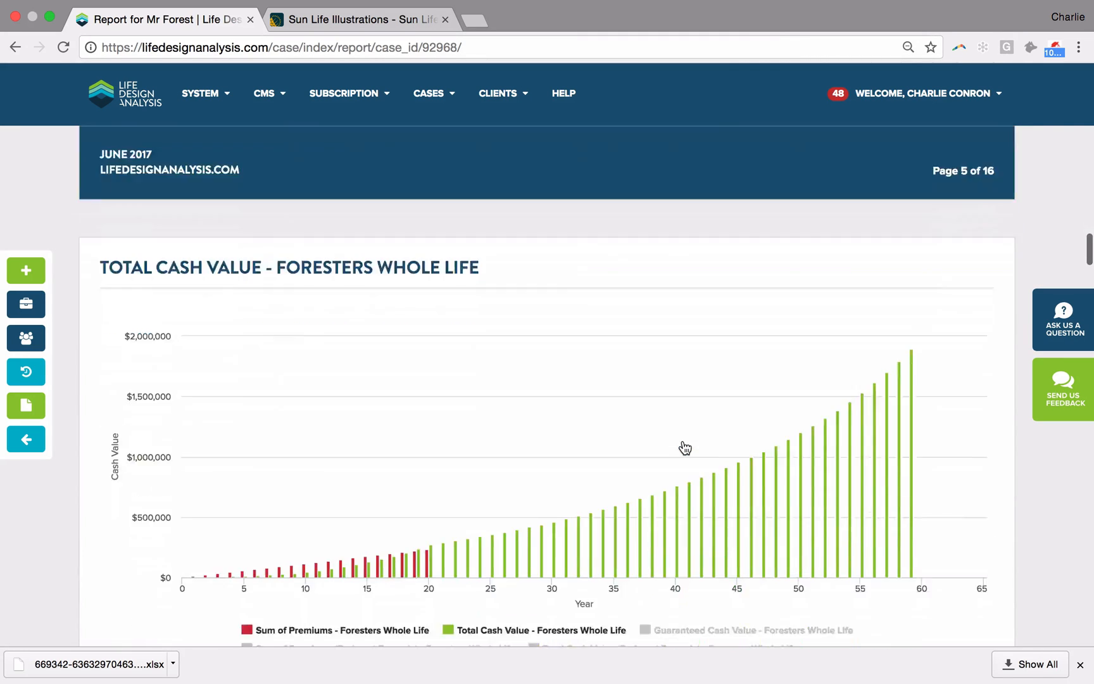
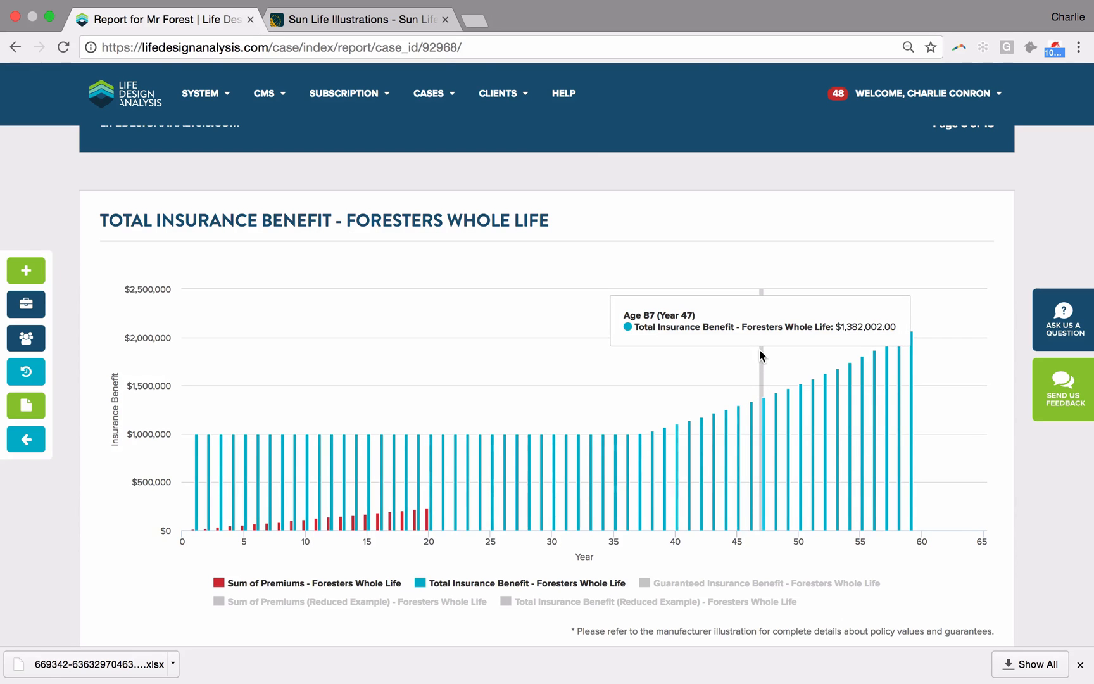
Step: Examine the report's presentation summary tables for premiums, cash values and insurance benefits, expanding the individual years after year 35
scroll(759, 349, "down", 9)
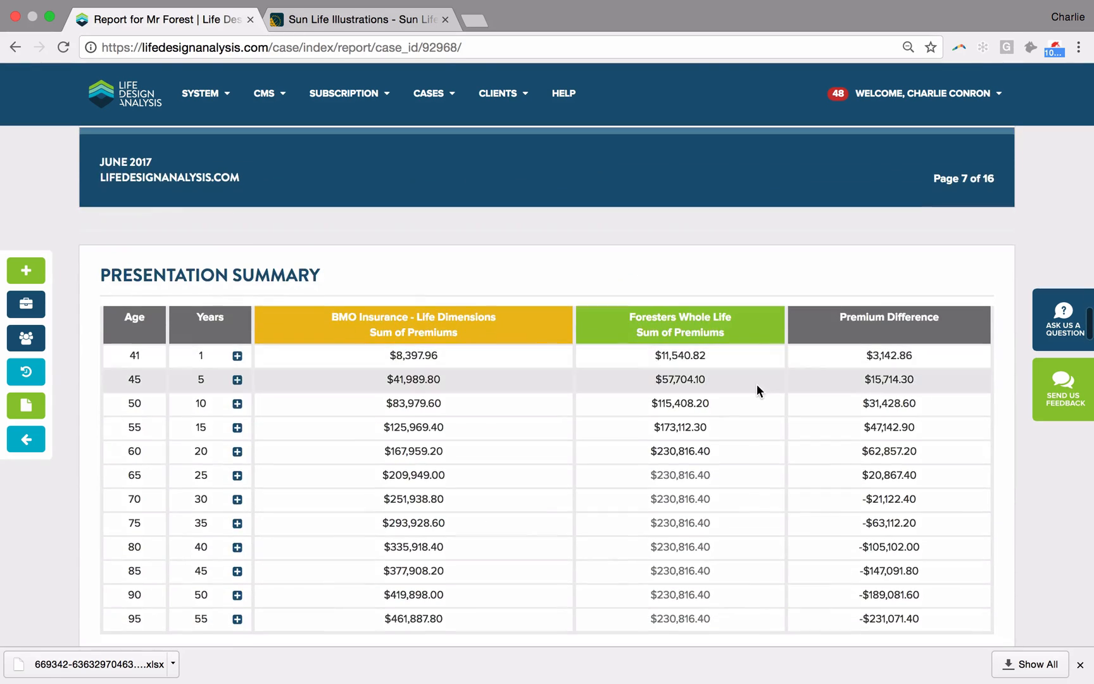
scroll(756, 384, "down", 2)
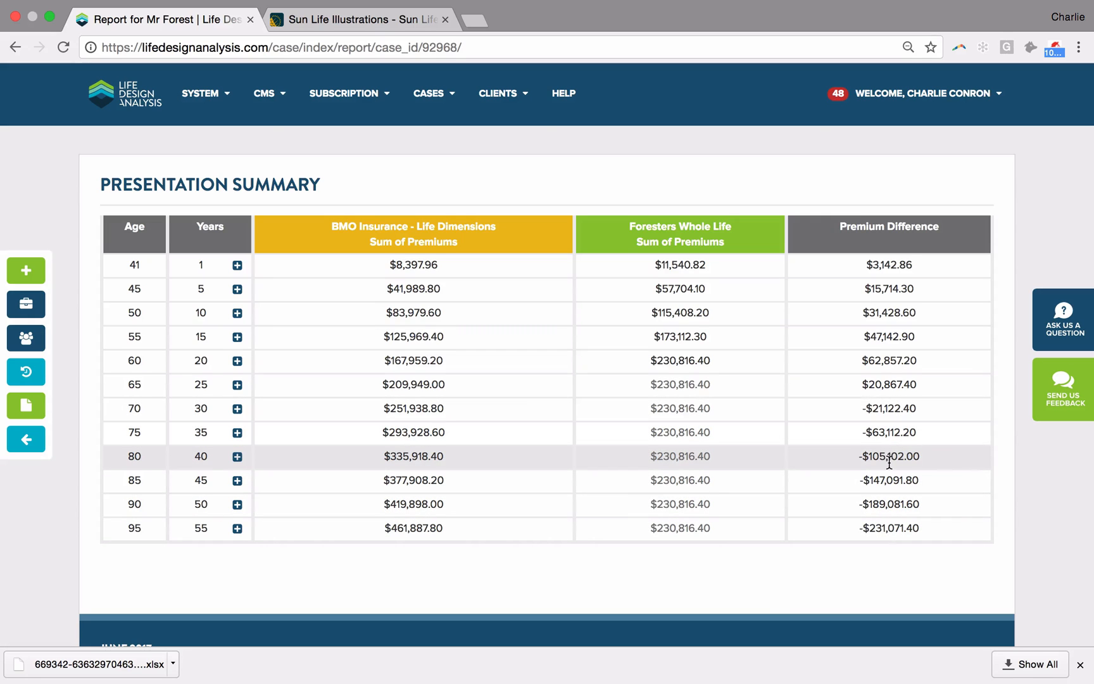
scroll(887, 456, "down", 10)
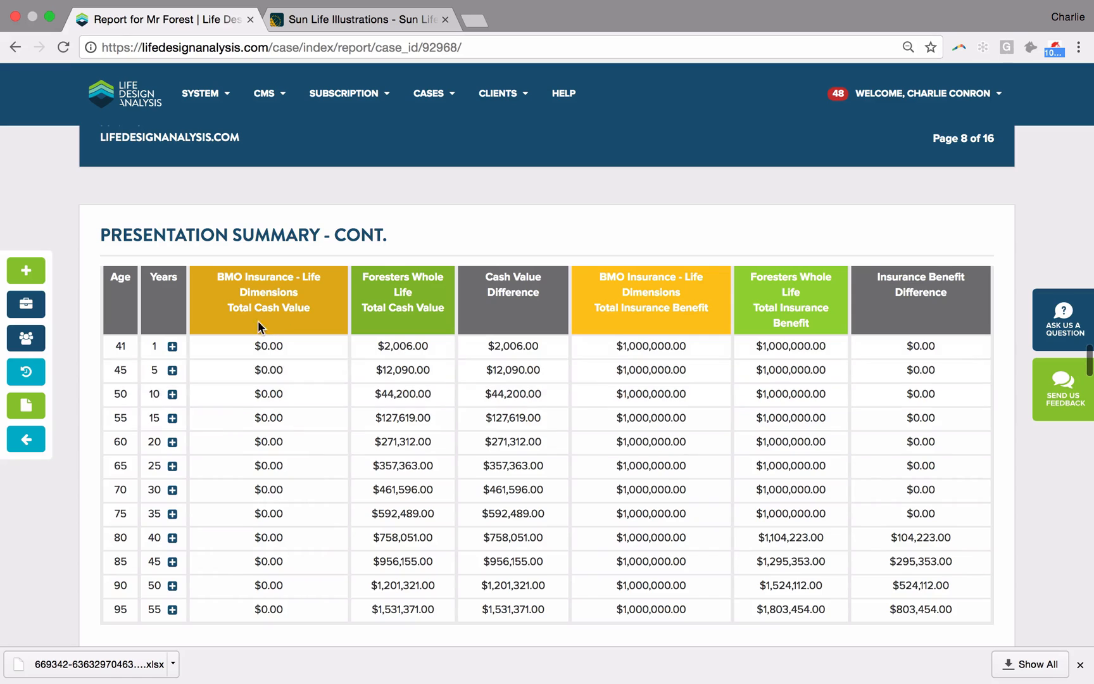
scroll(300, 445, "down", 1)
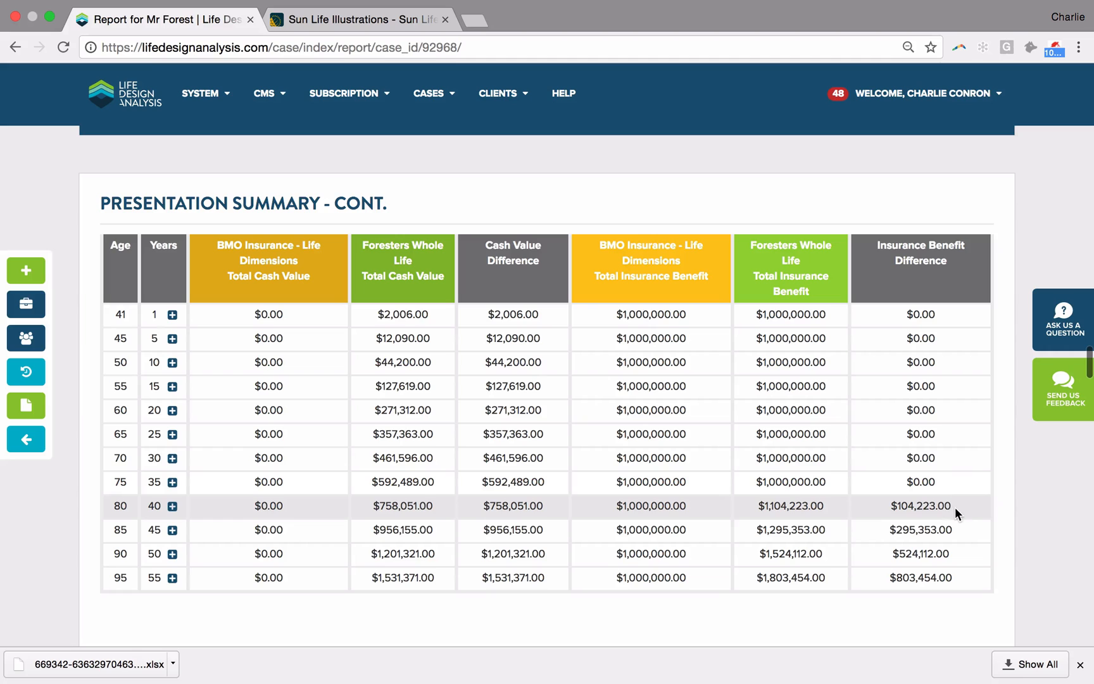
left_click(172, 482)
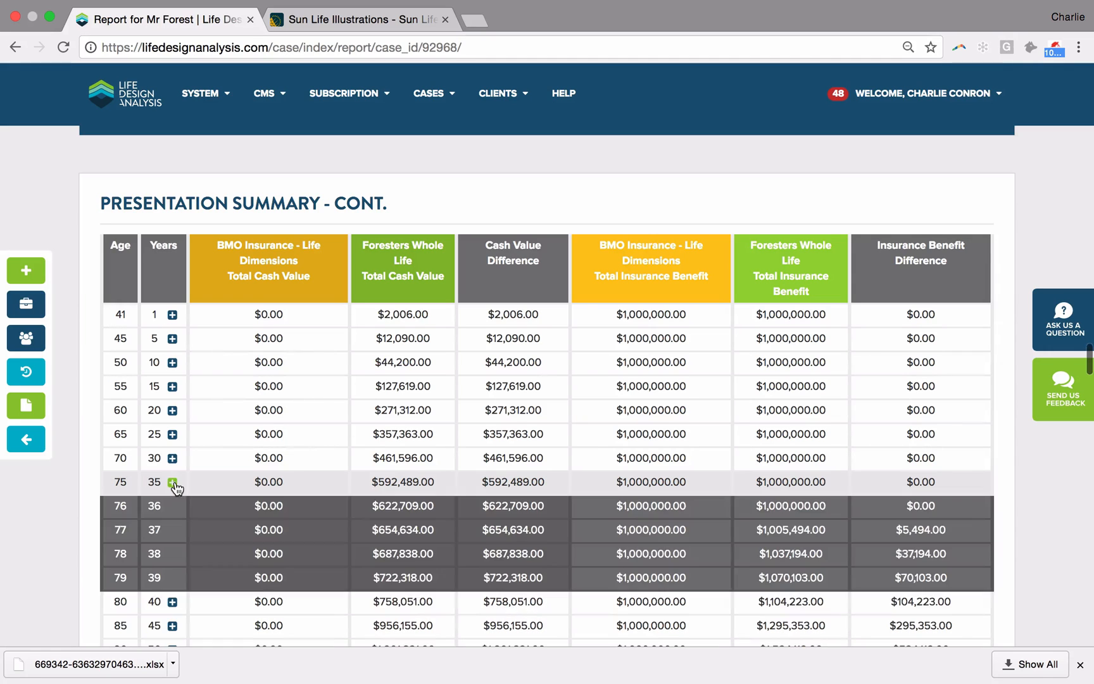
scroll(949, 515, "down", 2)
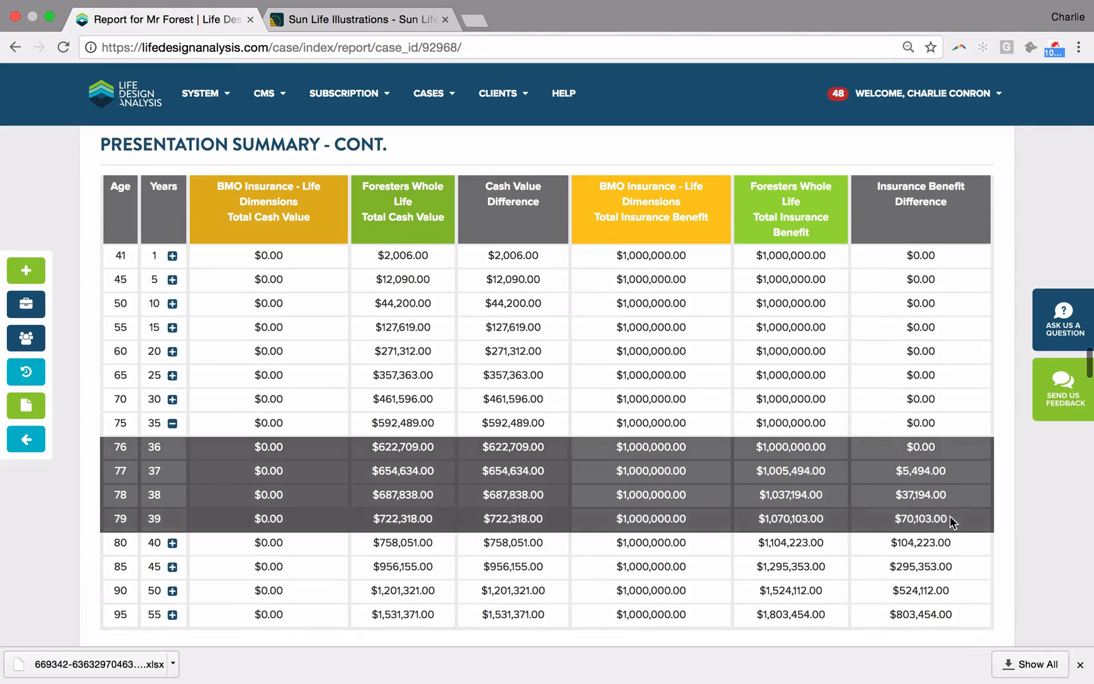
scroll(940, 533, "down", 10)
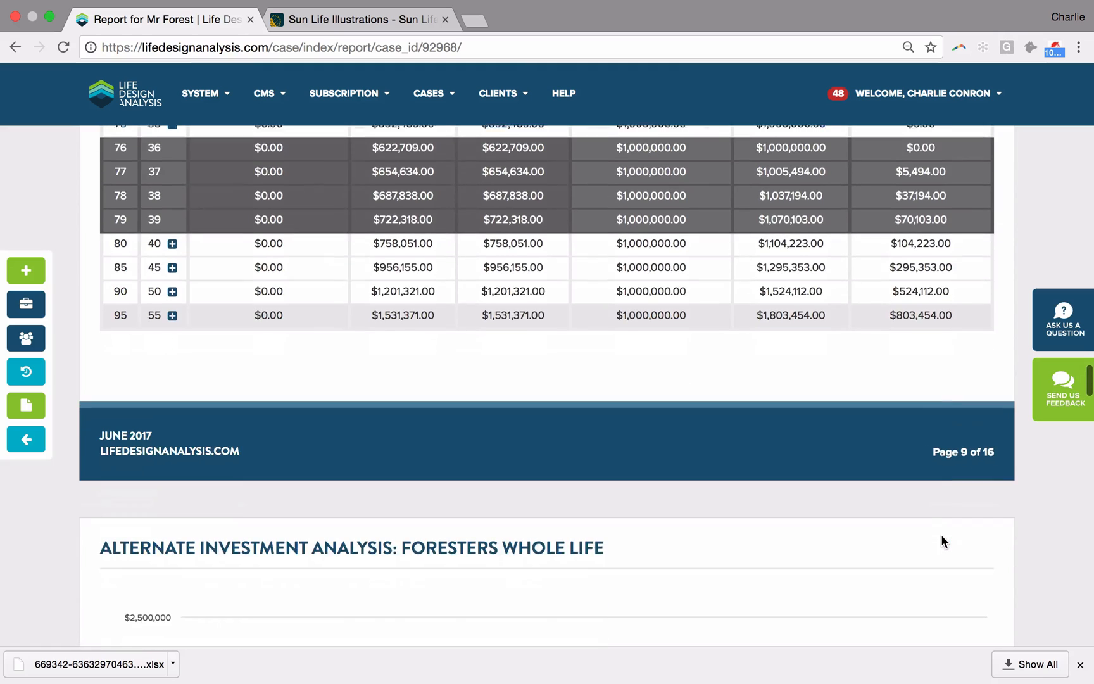
Step: Examine the Foresters alternate investment analysis and the internal rate of return charts for cash value and insurance benefit
scroll(940, 533, "down", 10)
mouse_move(776, 459)
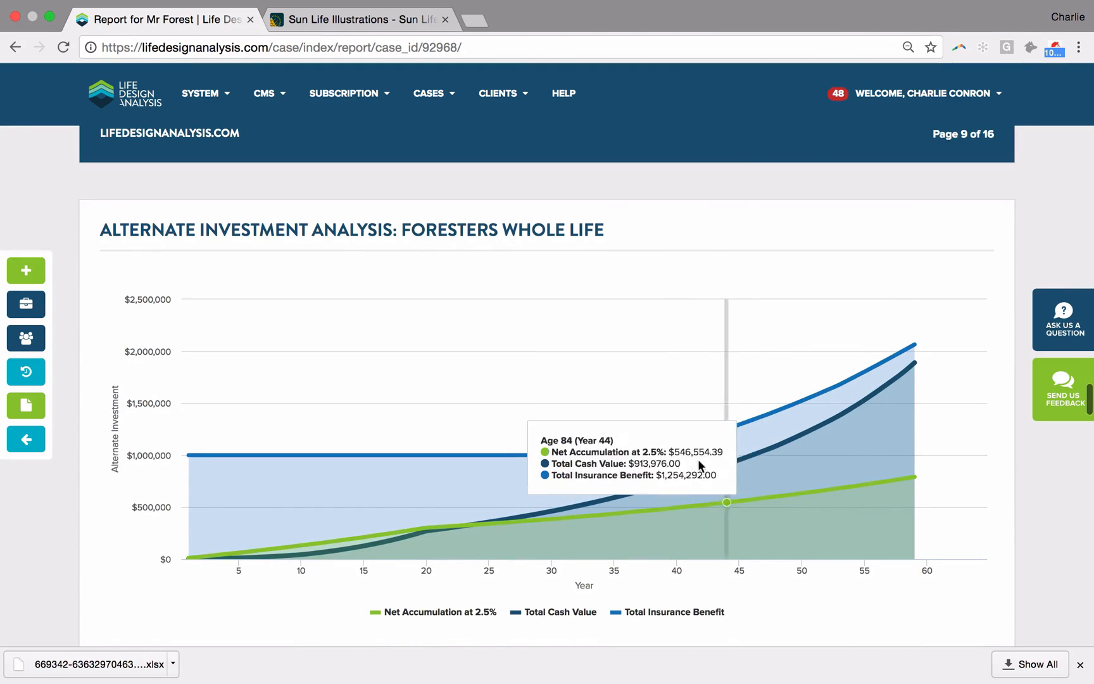
scroll(646, 459, "down", 15)
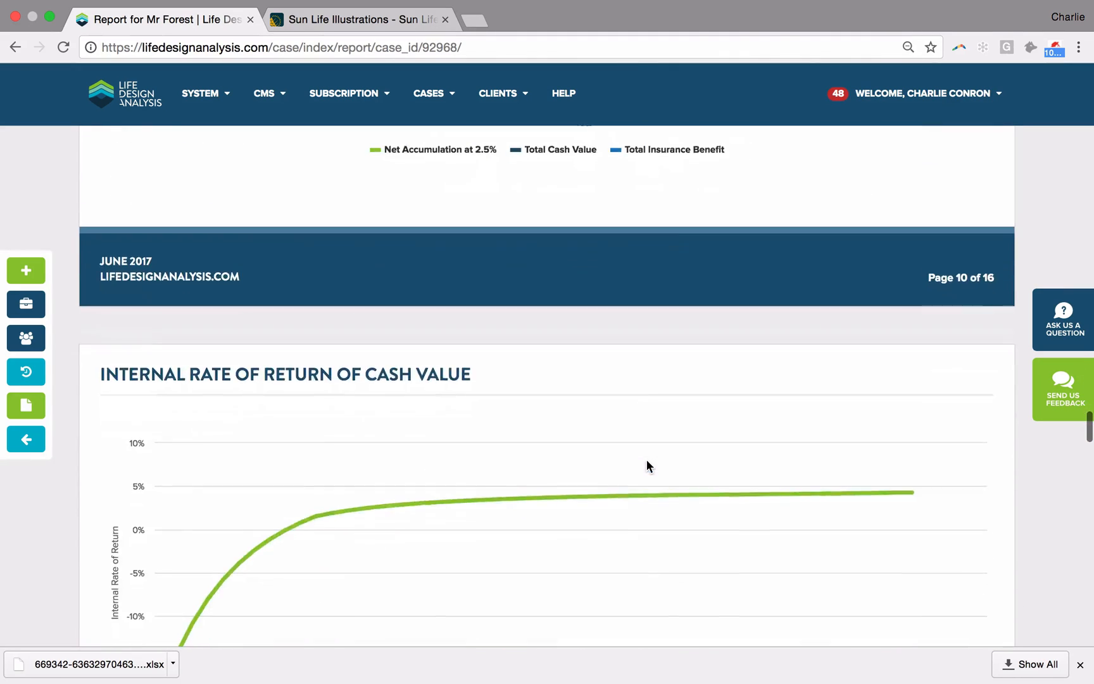
scroll(646, 466, "down", 12)
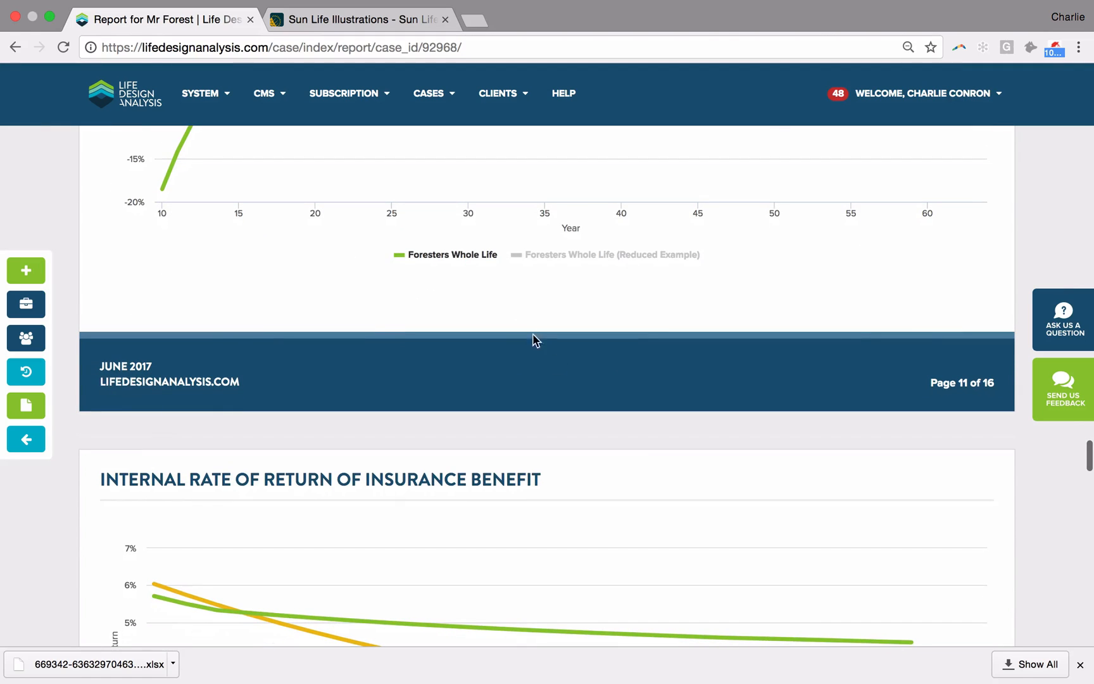
scroll(525, 320, "down", 7)
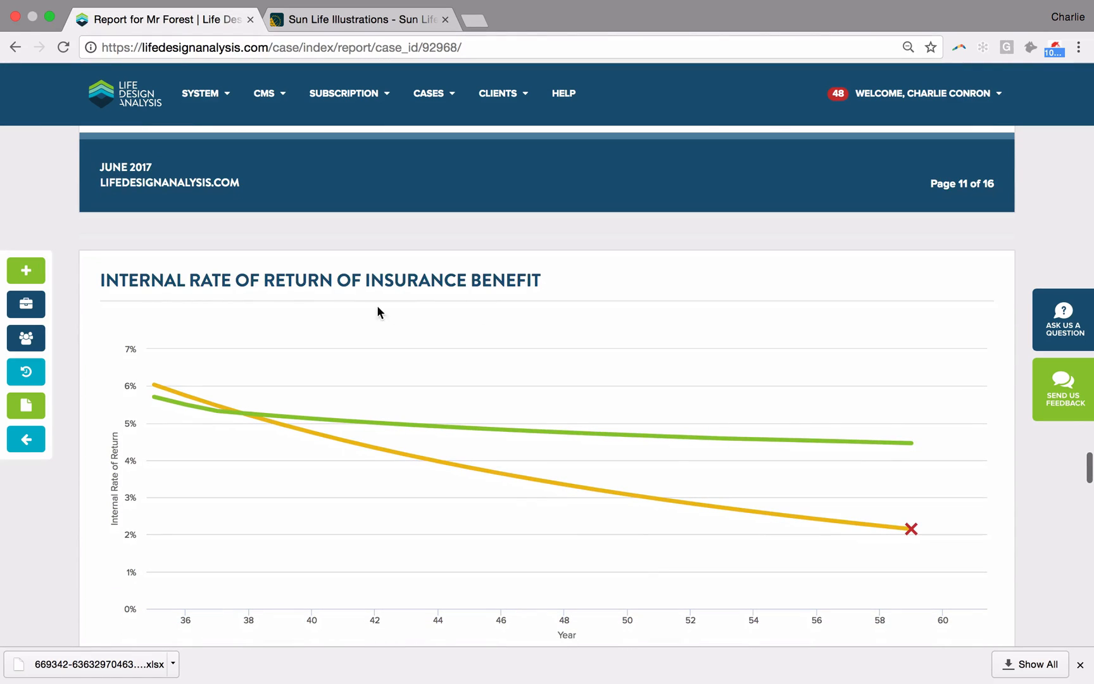
Step: Return to the case design and delete the BMO Insurance - Life Dimensions plan from the case
left_click(15, 50)
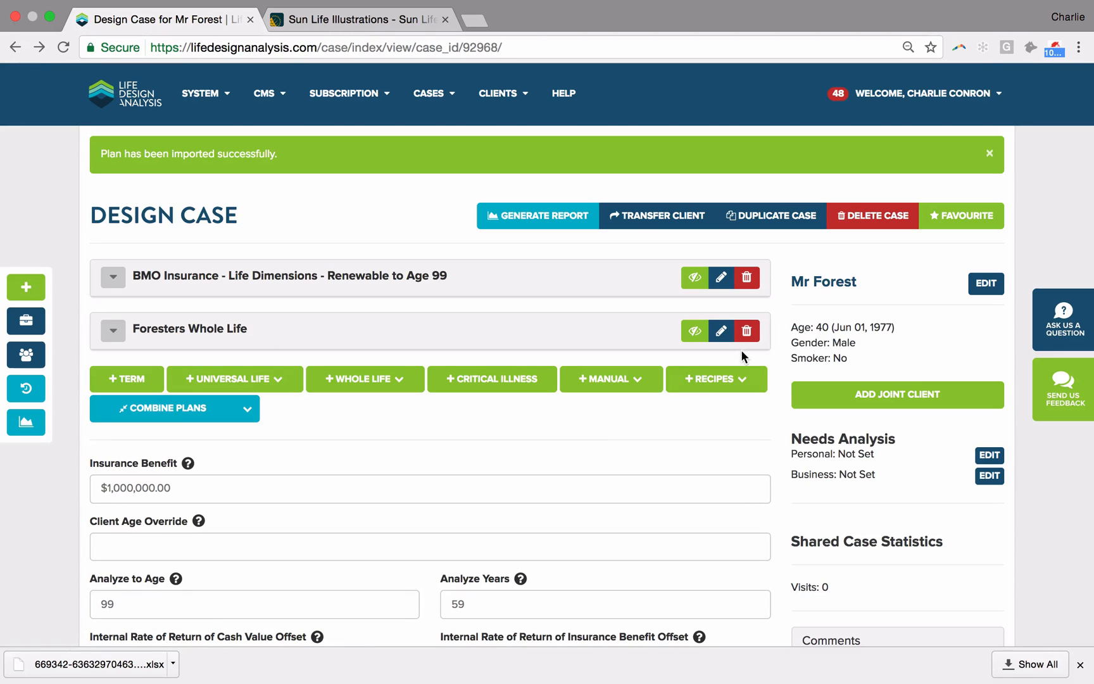
left_click(747, 283)
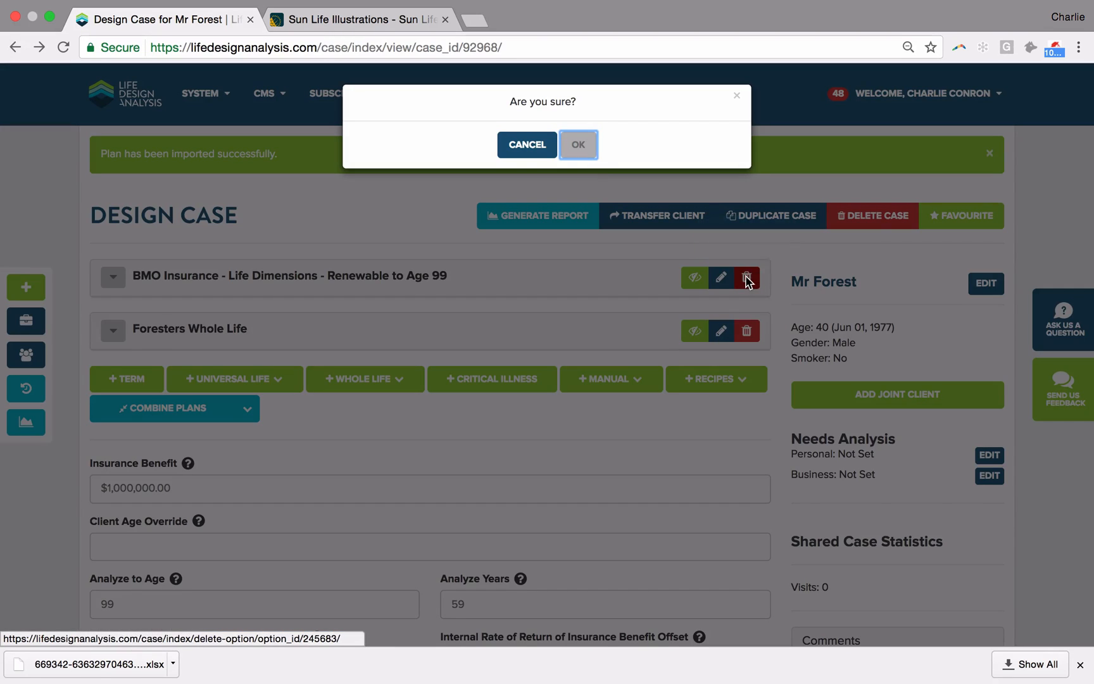
left_click(591, 152)
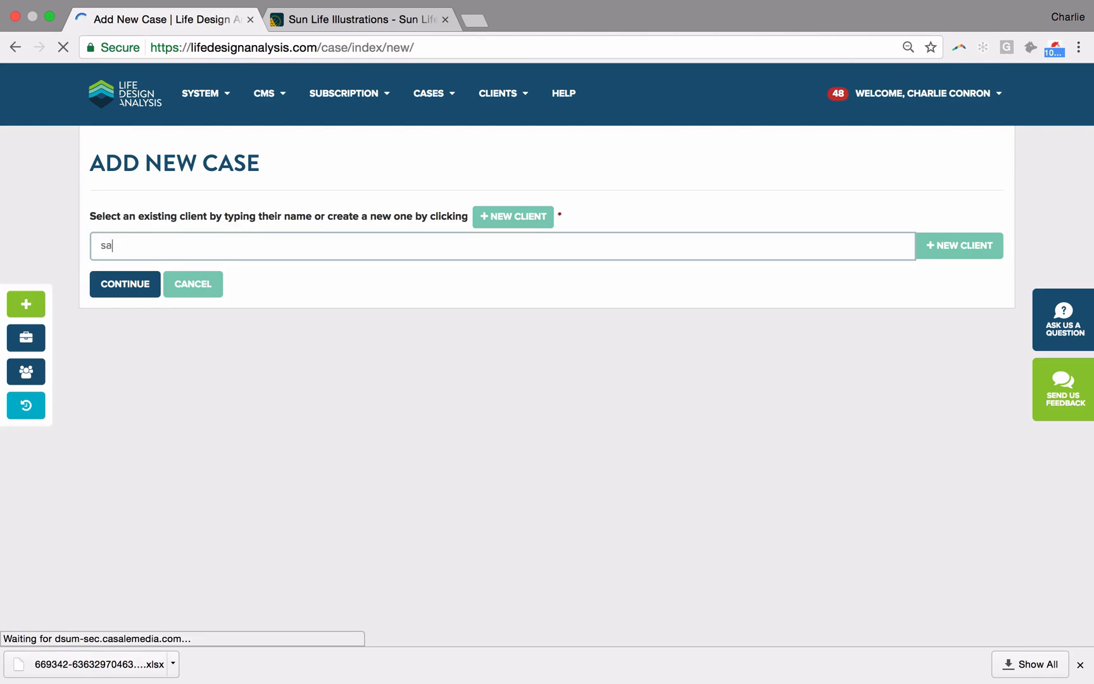
Step: Create a new case for the existing client Sample Client and set its insurance benefit to $1,000,000
left_click(147, 295)
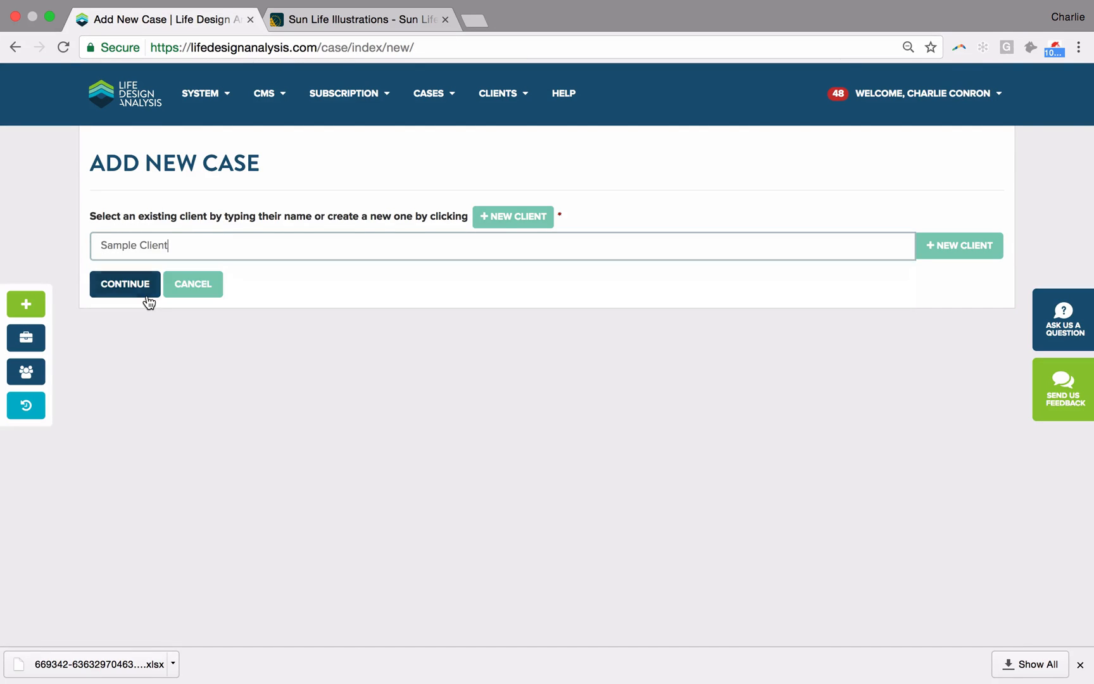
left_click(140, 295)
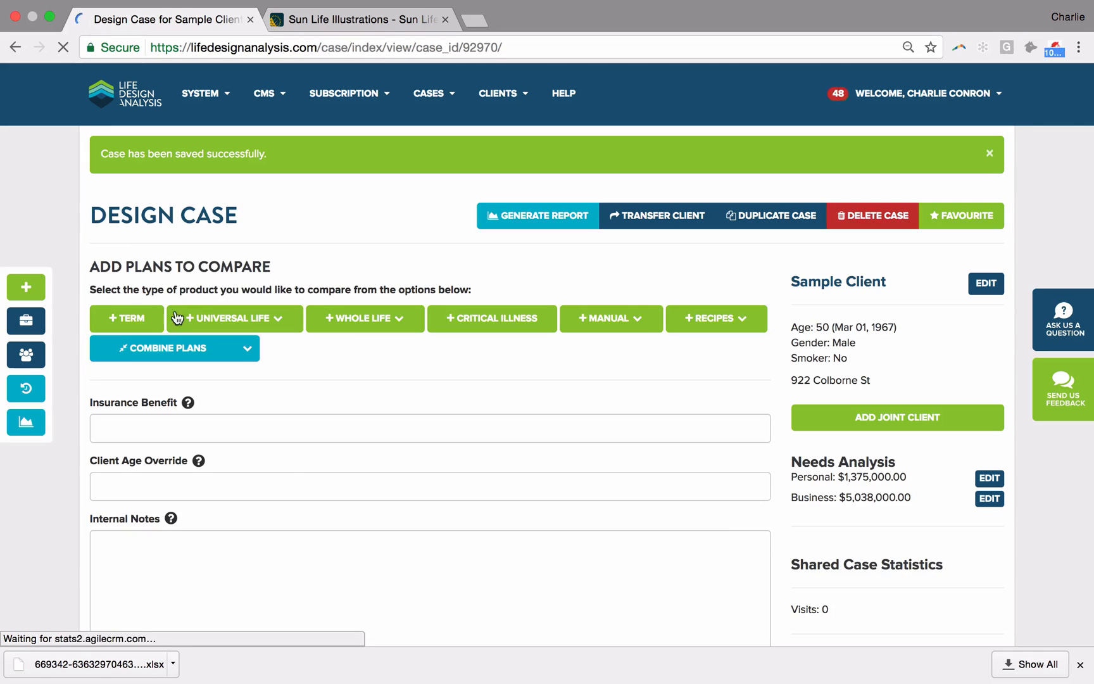
left_click(142, 433)
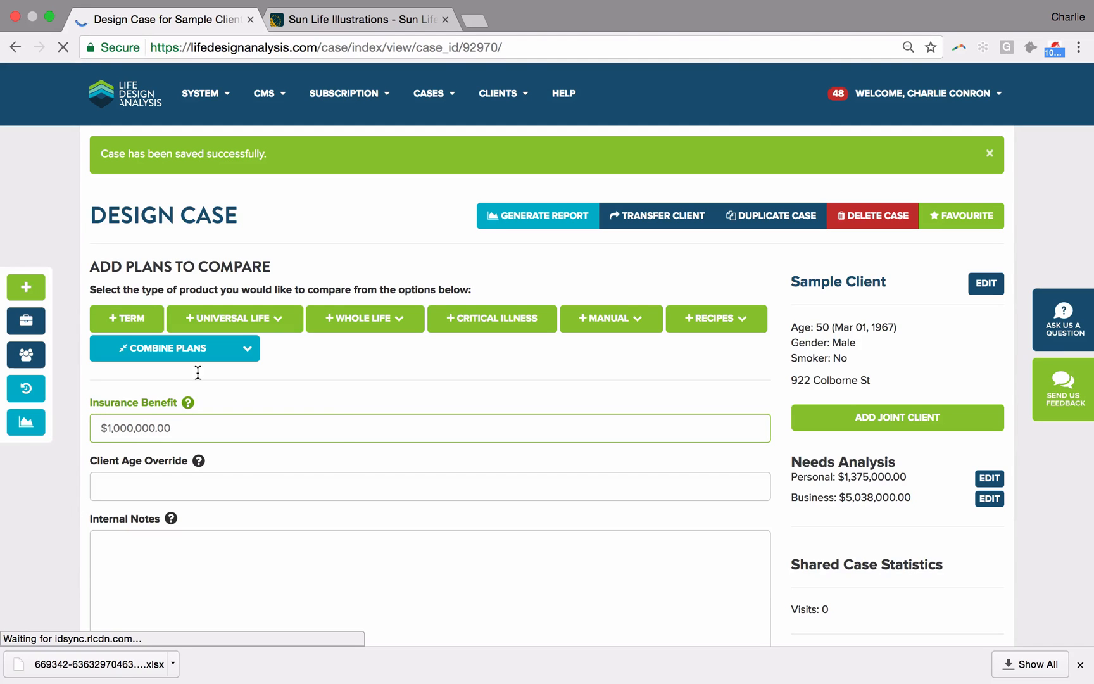
Step: Search universal life rates for the $1,000,000 benefit with Term 100, regular health, annual payments and preferred companies
left_click(278, 319)
left_click(239, 345)
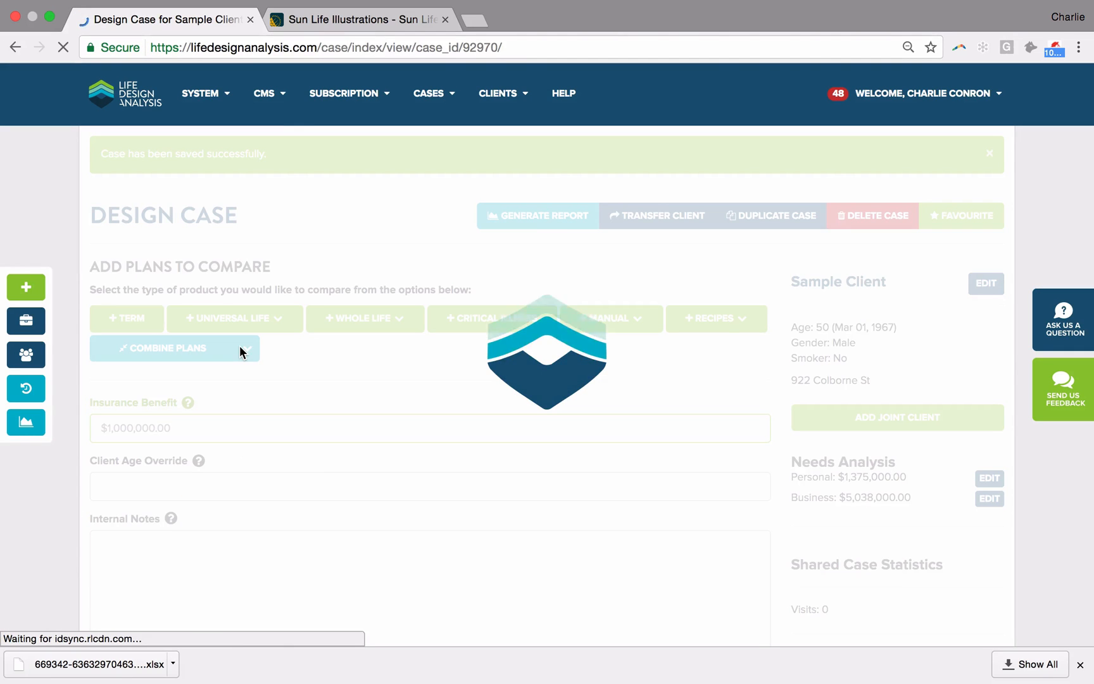
key("super+Tab")
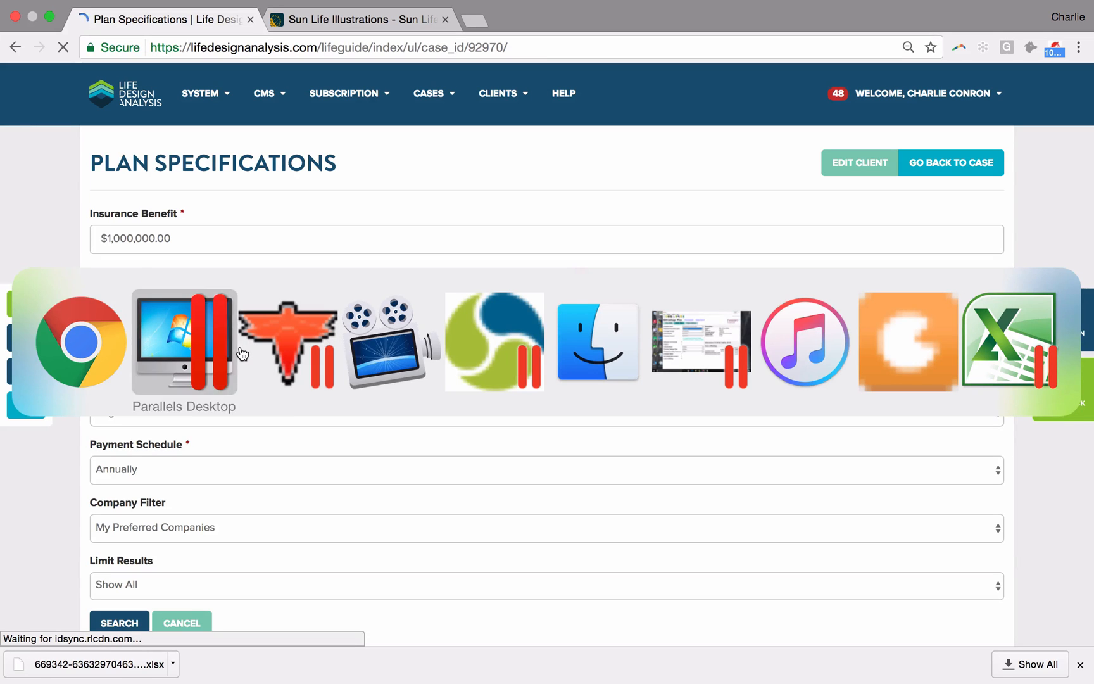
key("Escape")
left_click(128, 618)
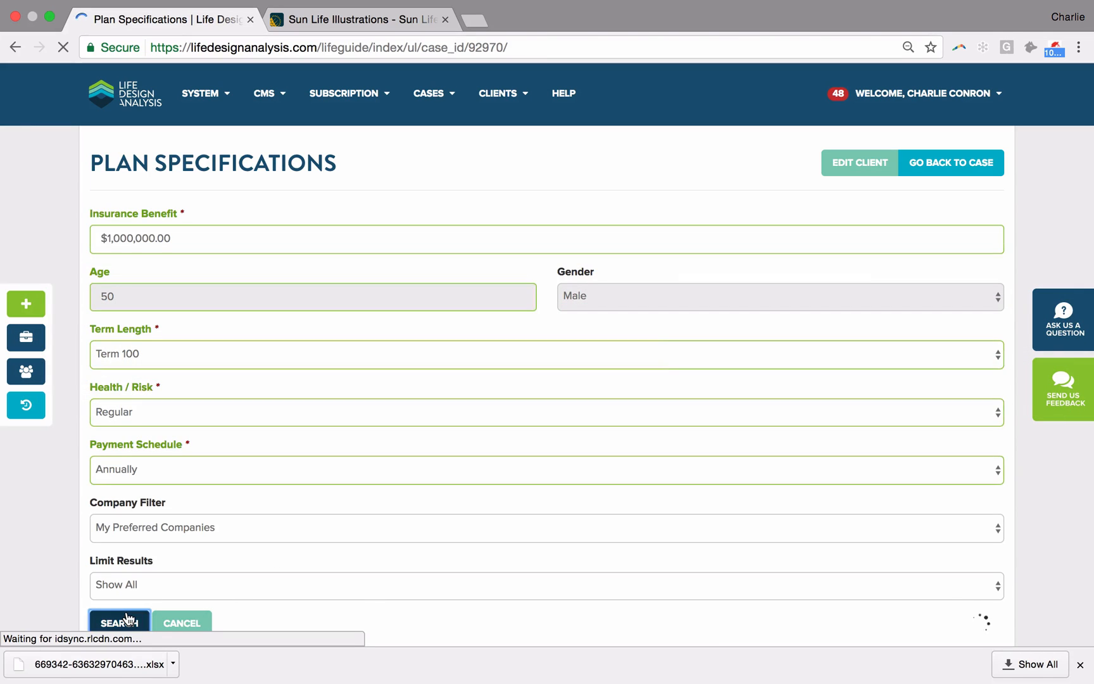
Step: Switch to the Foresters Advantage Plus illustration software and set the insured's age to 50
key("super+Tab")
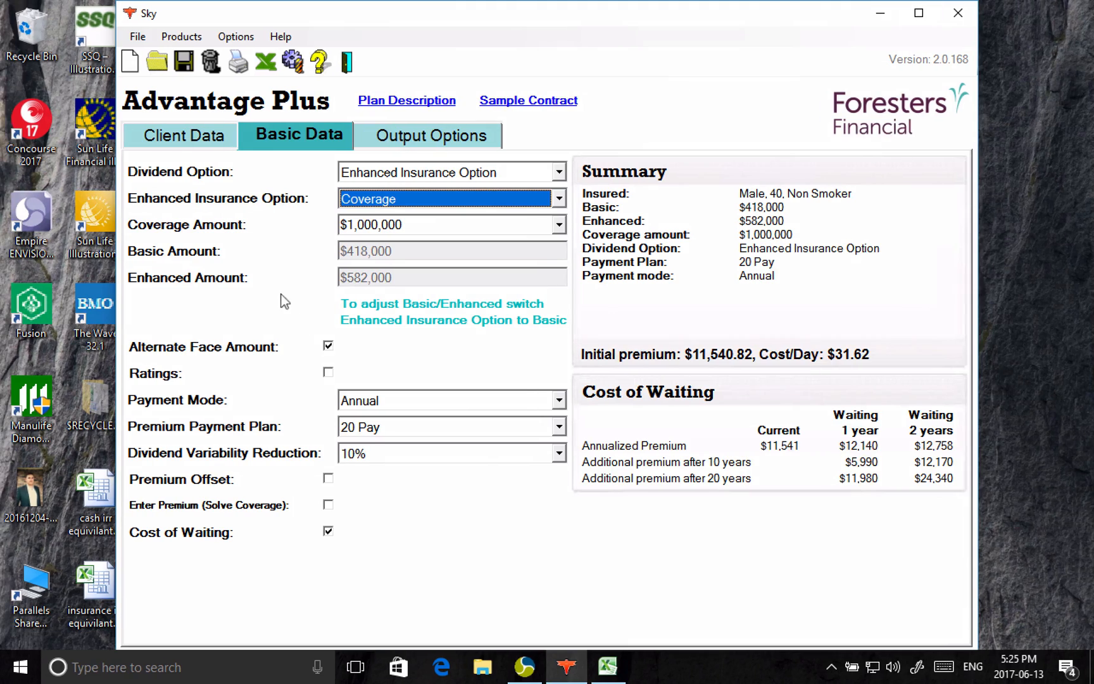
left_click(182, 134)
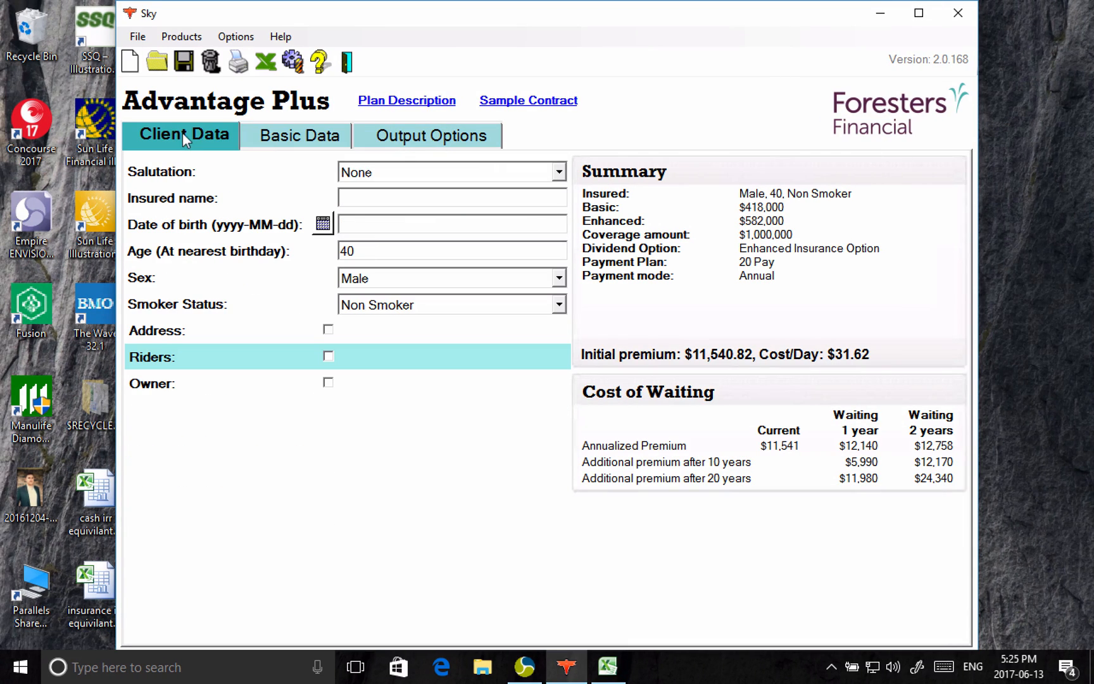
double_click(360, 253)
Step: Export the Advantage Plus illustration to Excel and copy the entire exported sheet
left_click(266, 61)
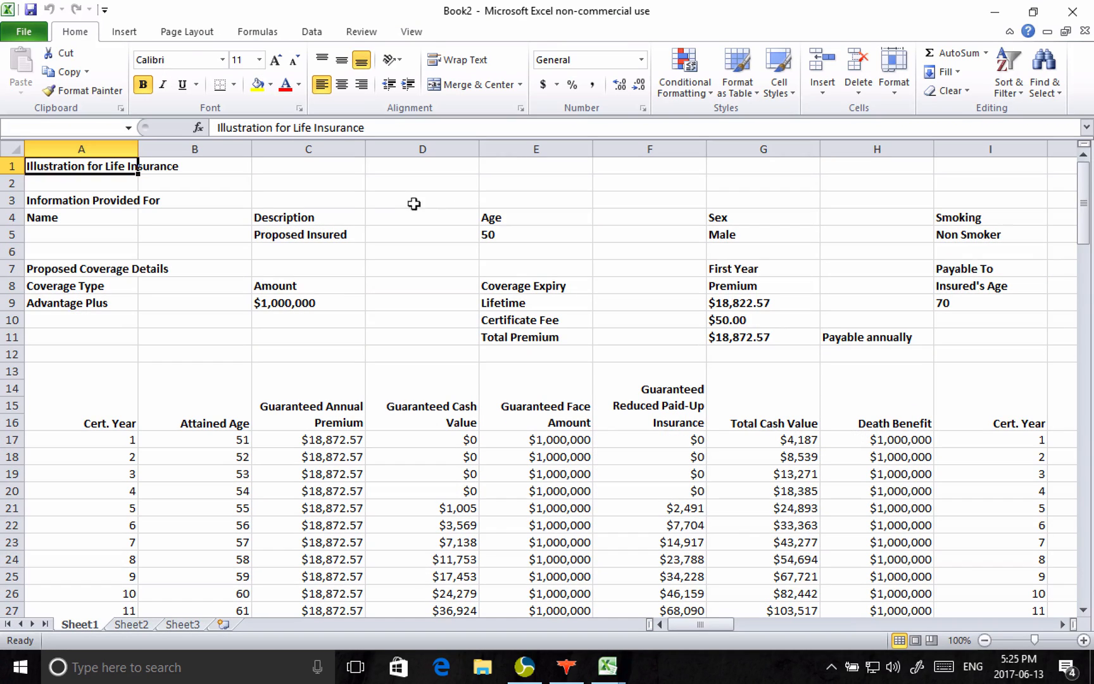
left_click(10, 145)
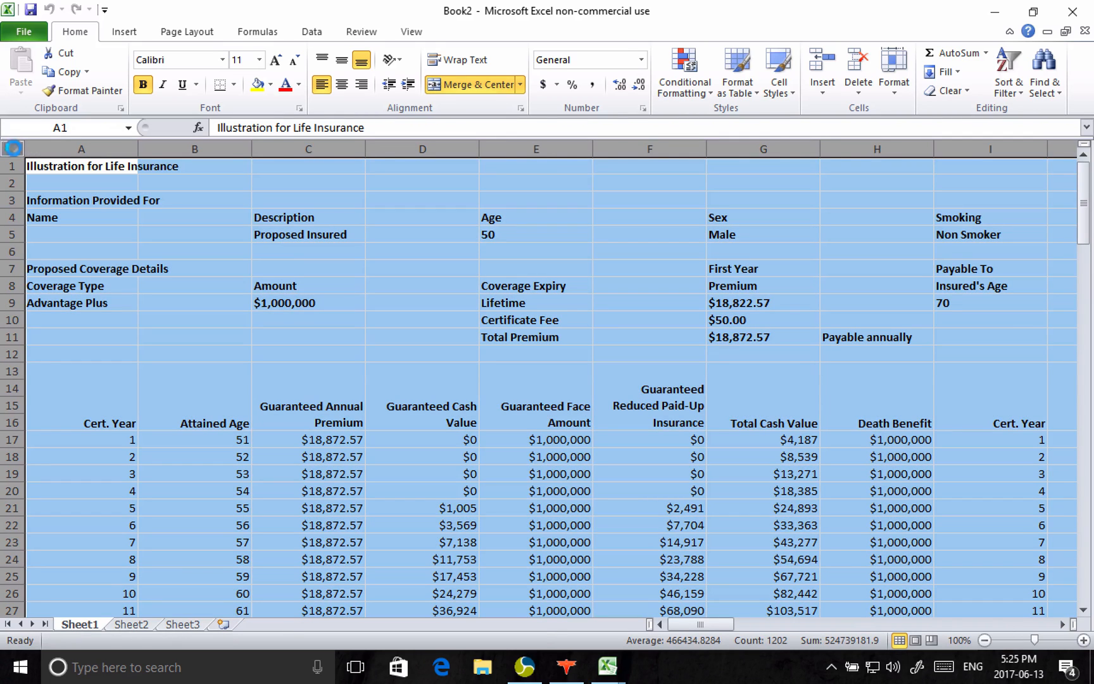
key("ctrl+c")
Step: Switch back to Life Design Analysis and add the BMO Insurance - Life Dimensions result and a Foresters Whole Life plan to the case
key("super+Tab")
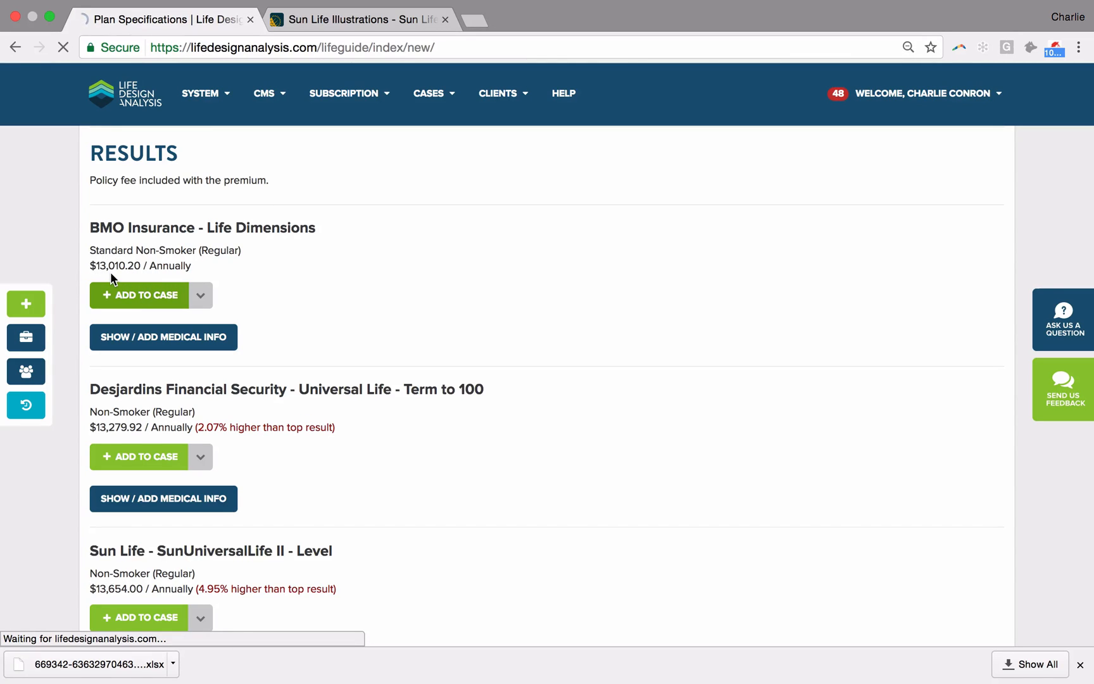
scroll(171, 310, "up", 3)
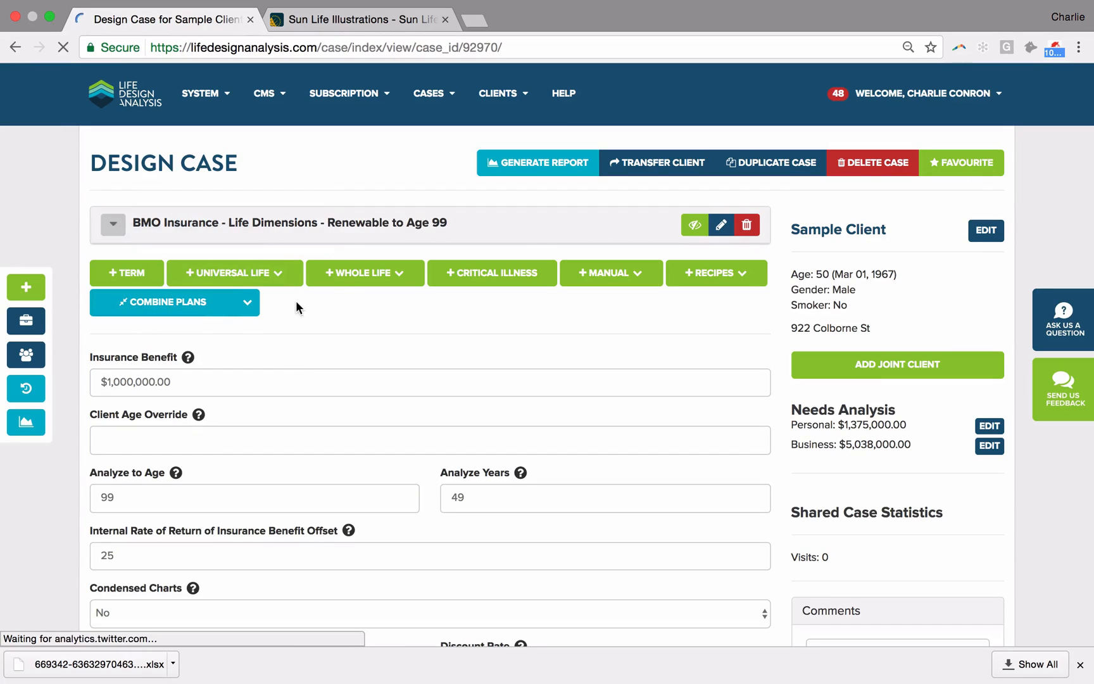
left_click(348, 277)
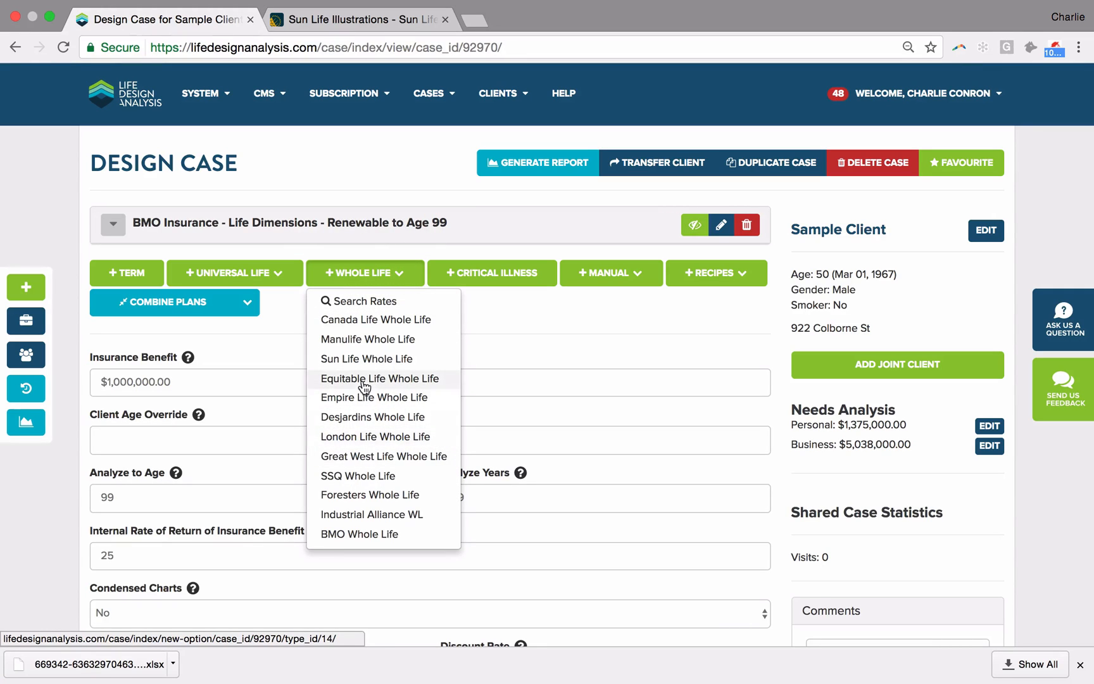
left_click(349, 495)
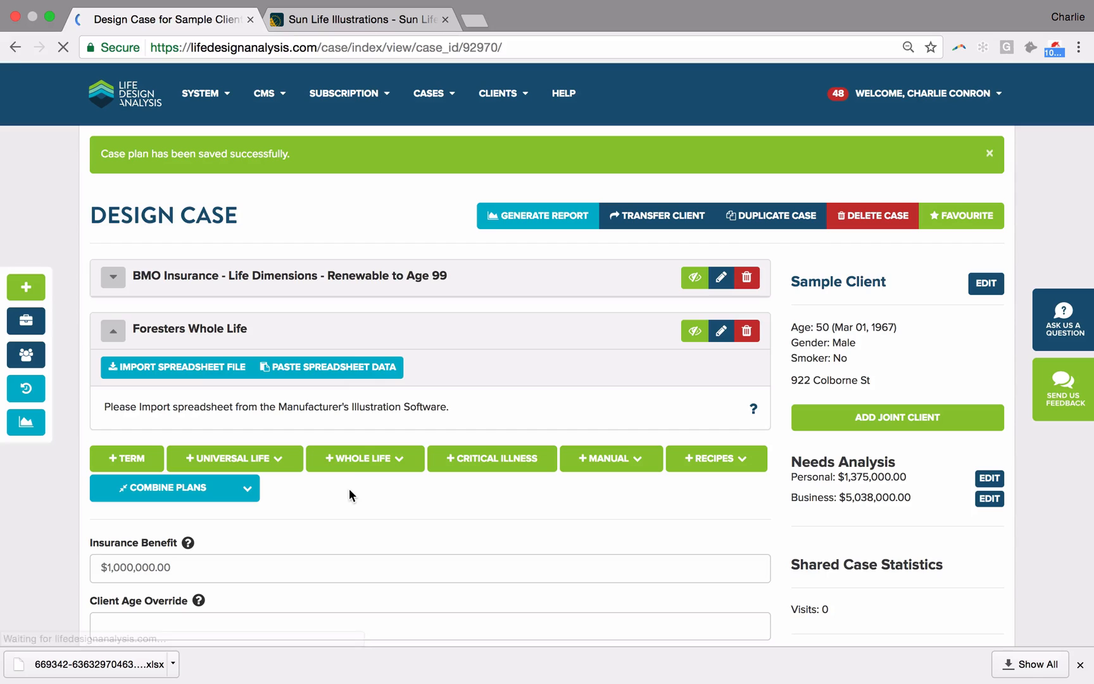
Step: Paste the copied illustration spreadsheet into the Foresters Whole Life plan, look over the data and upload it
left_click(341, 366)
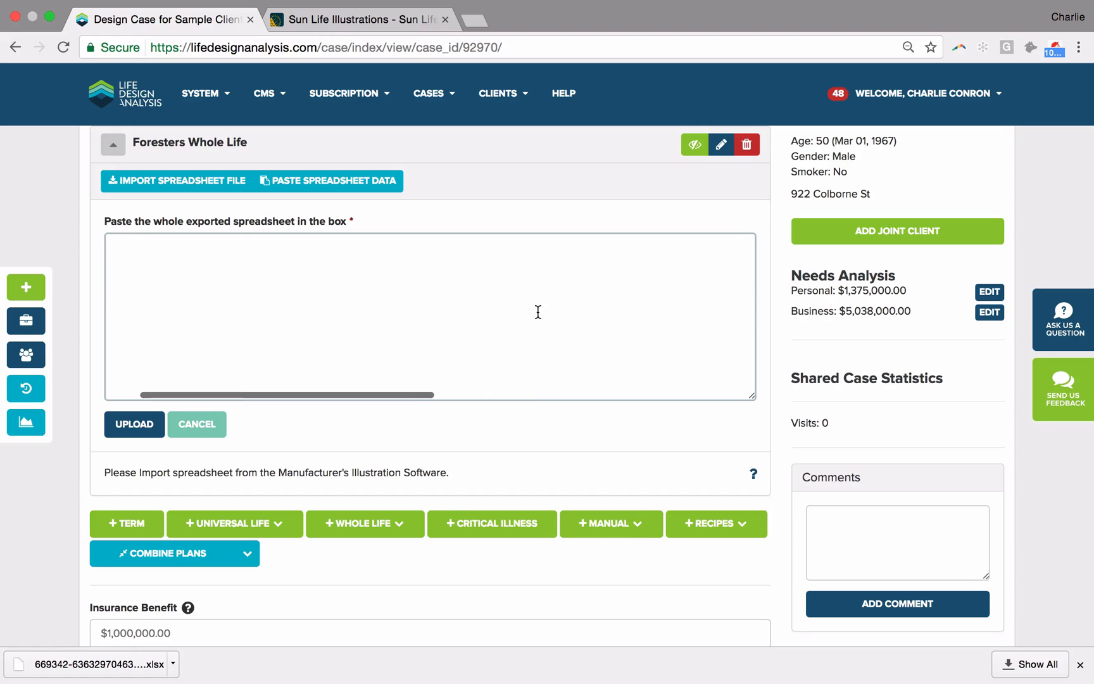
scroll(537, 312, "up", 2)
scroll(537, 312, "up", 10)
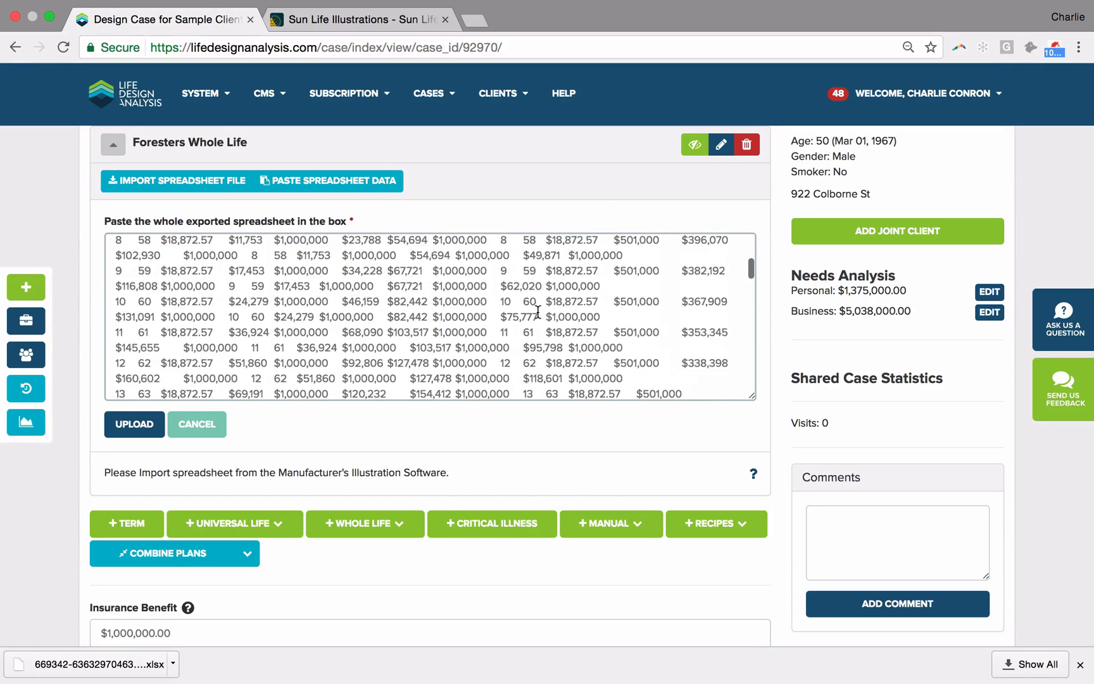
scroll(537, 312, "down", 5)
scroll(537, 312, "down", 4)
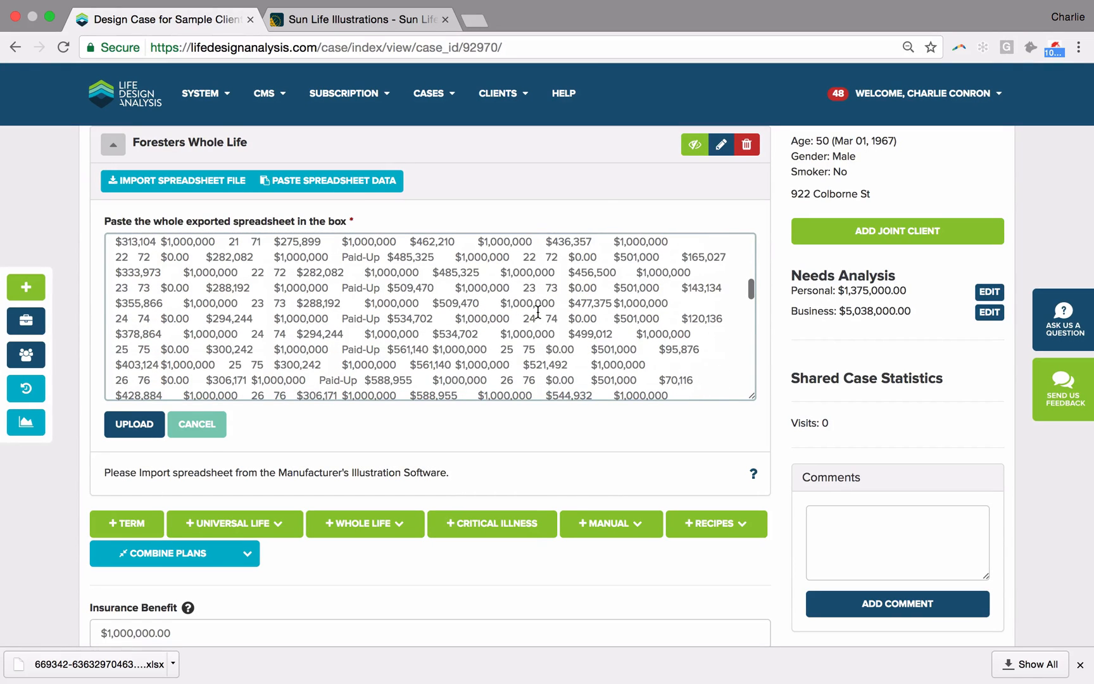
left_click(127, 435)
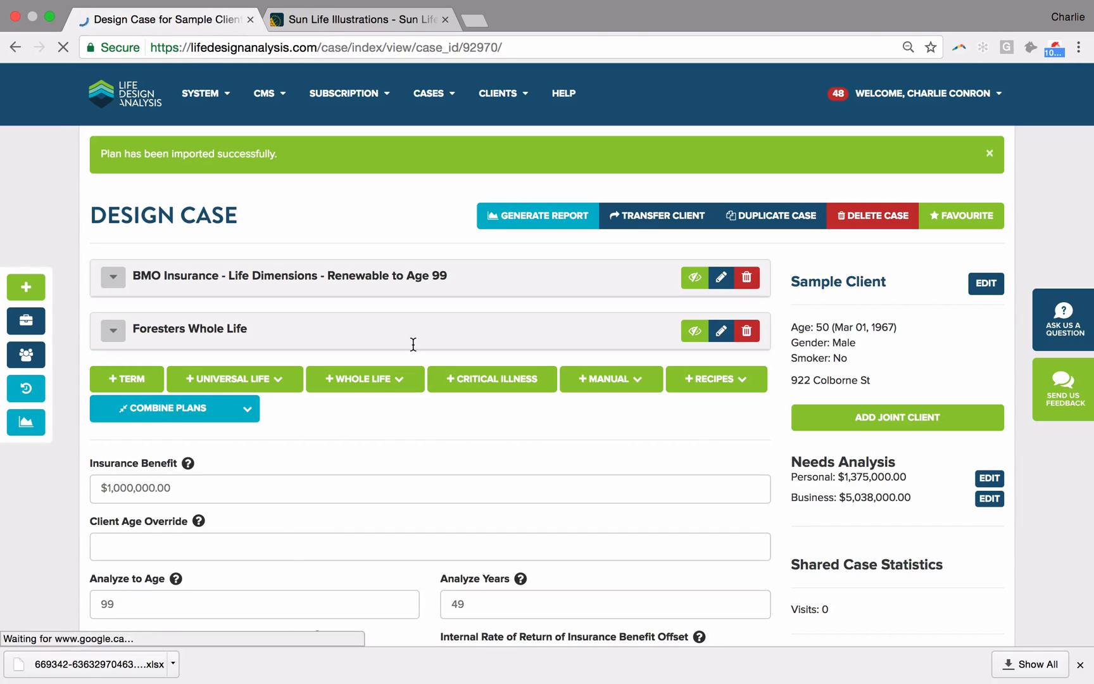
Step: Generate the comparison report for the Sample Client case and view its opening pages
left_click(545, 212)
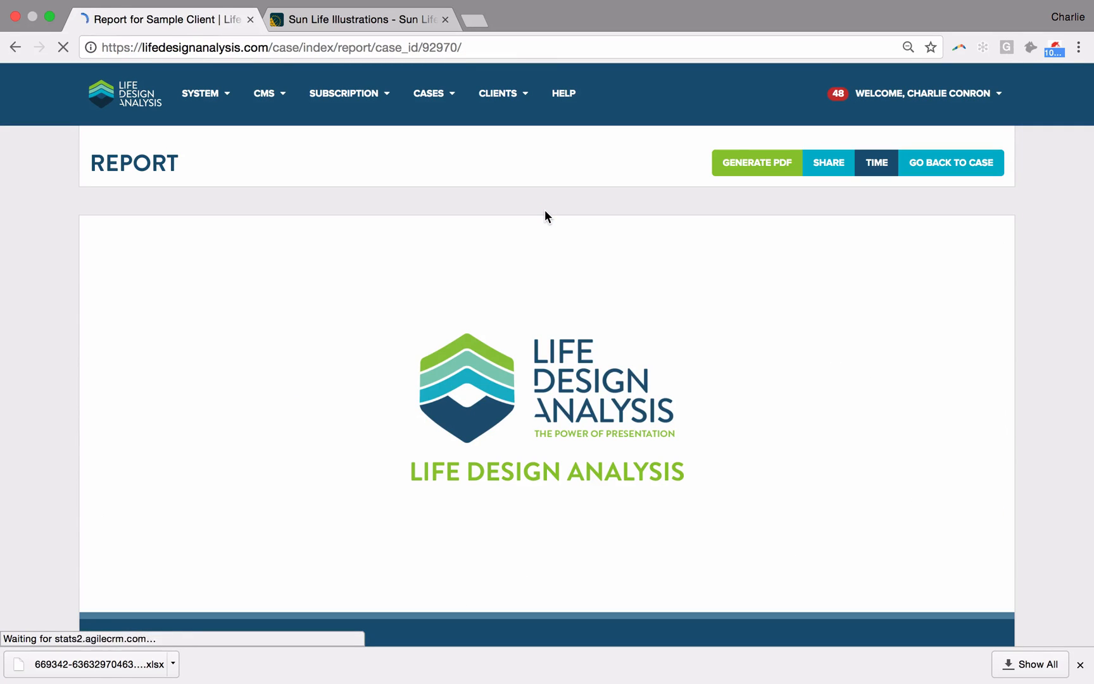
scroll(545, 210, "down", 10)
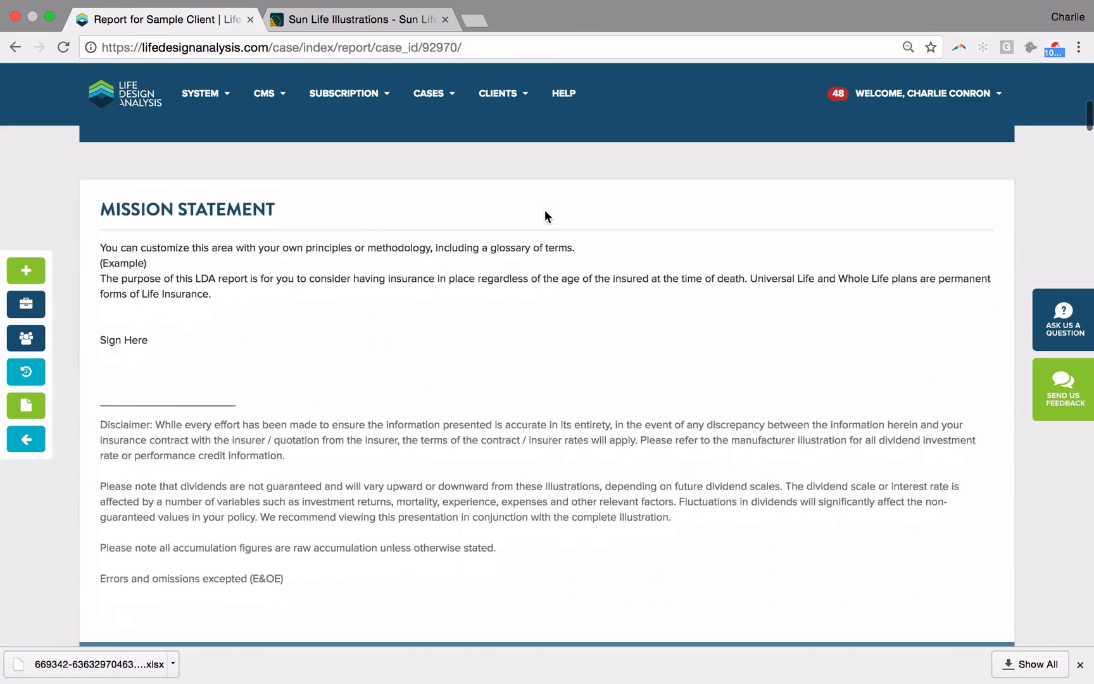
Step: Review the report's personal needs analysis, annual premium schedule and sum of premiums charts
scroll(391, 291, "down", 8)
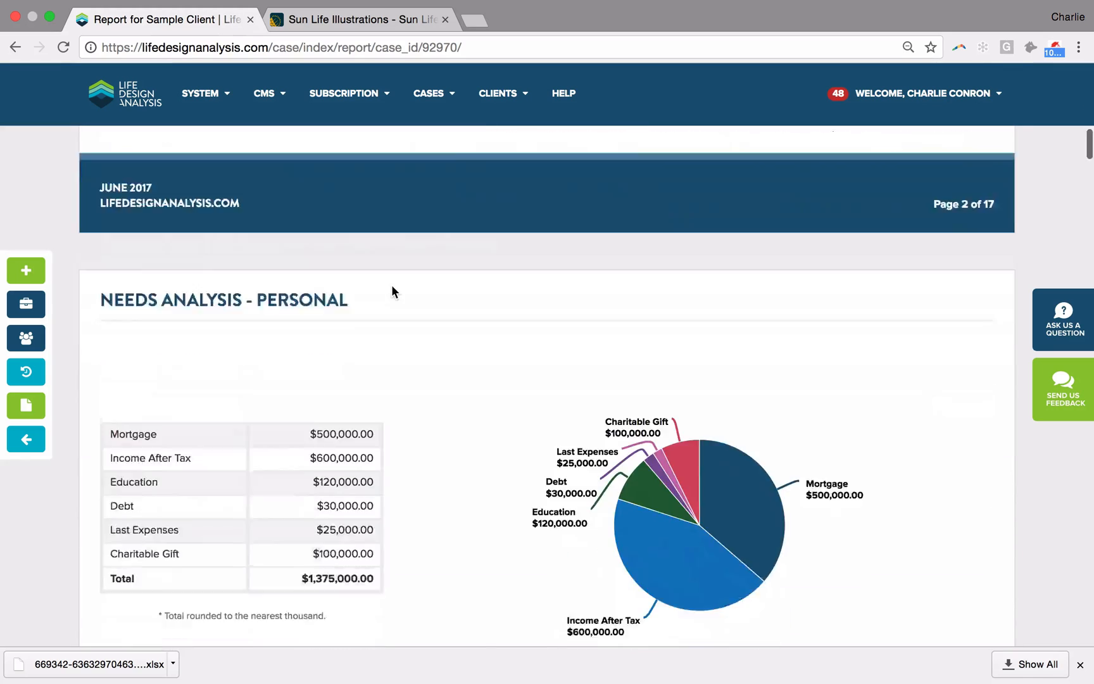
scroll(391, 291, "down", 10)
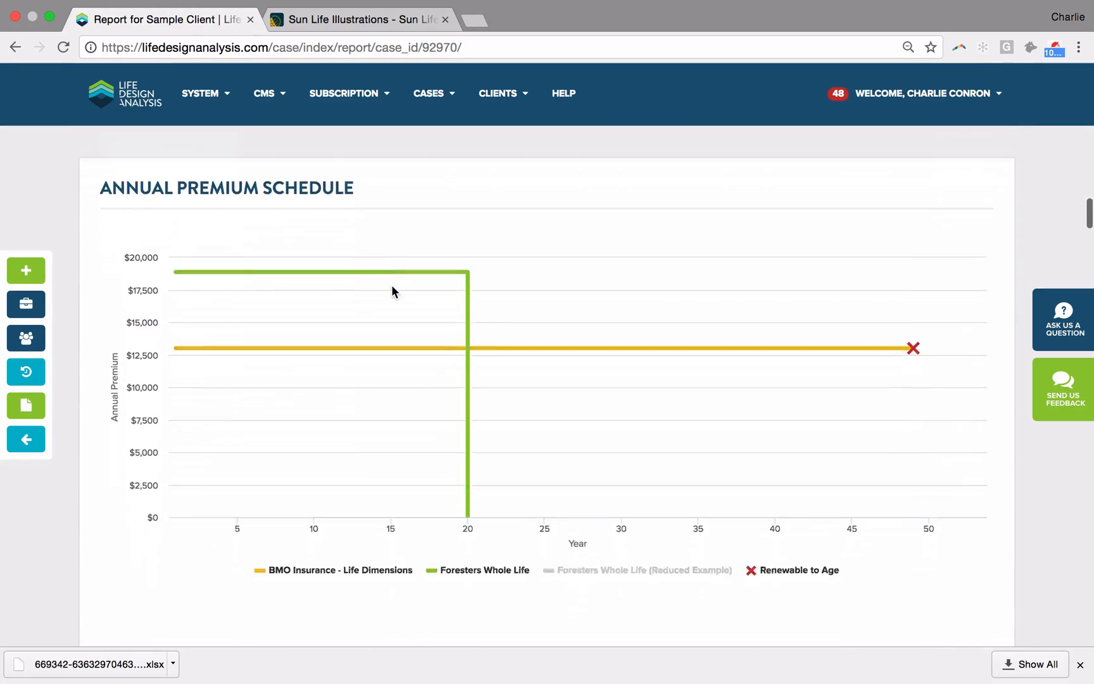
scroll(391, 291, "down", 1)
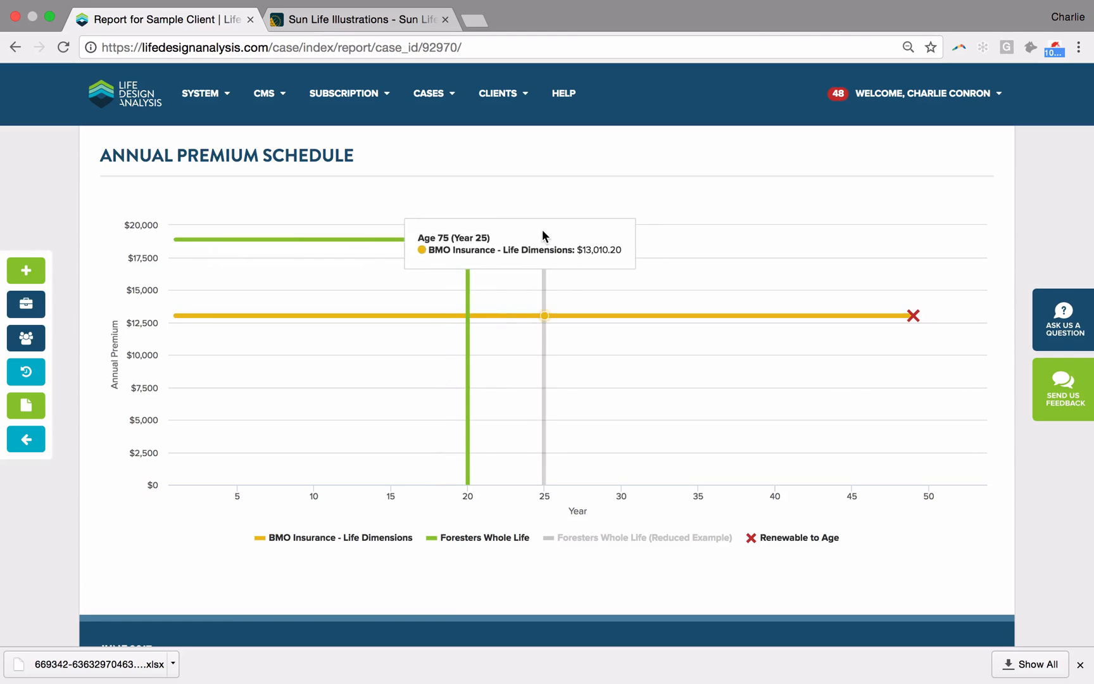
scroll(543, 236, "down", 10)
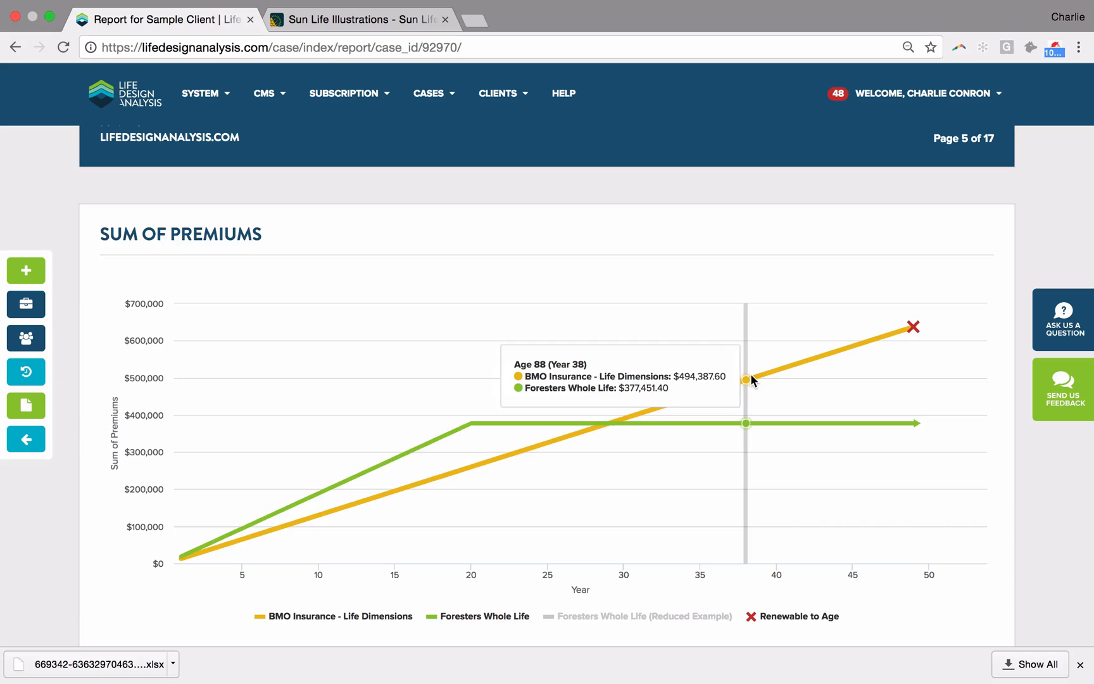
Step: Examine the Foresters Whole Life total cash value chart, toggling its guaranteed and reduced-example series, and view the total insurance benefit chart
scroll(750, 377, "down", 5)
scroll(751, 380, "down", 5)
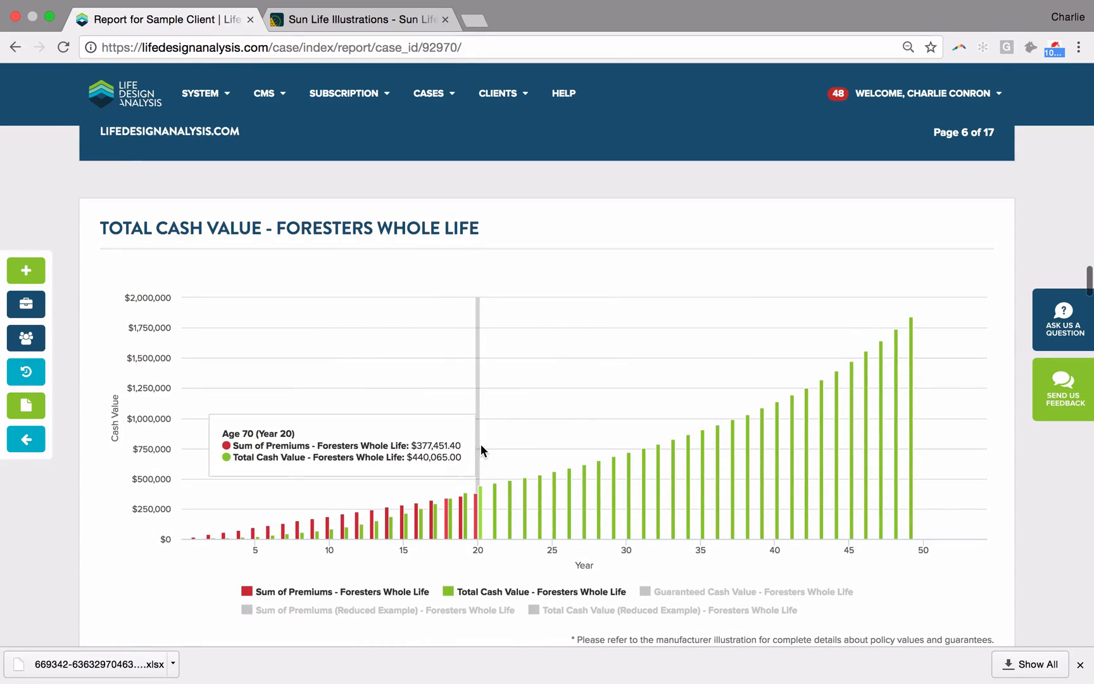
scroll(483, 444, "down", 1)
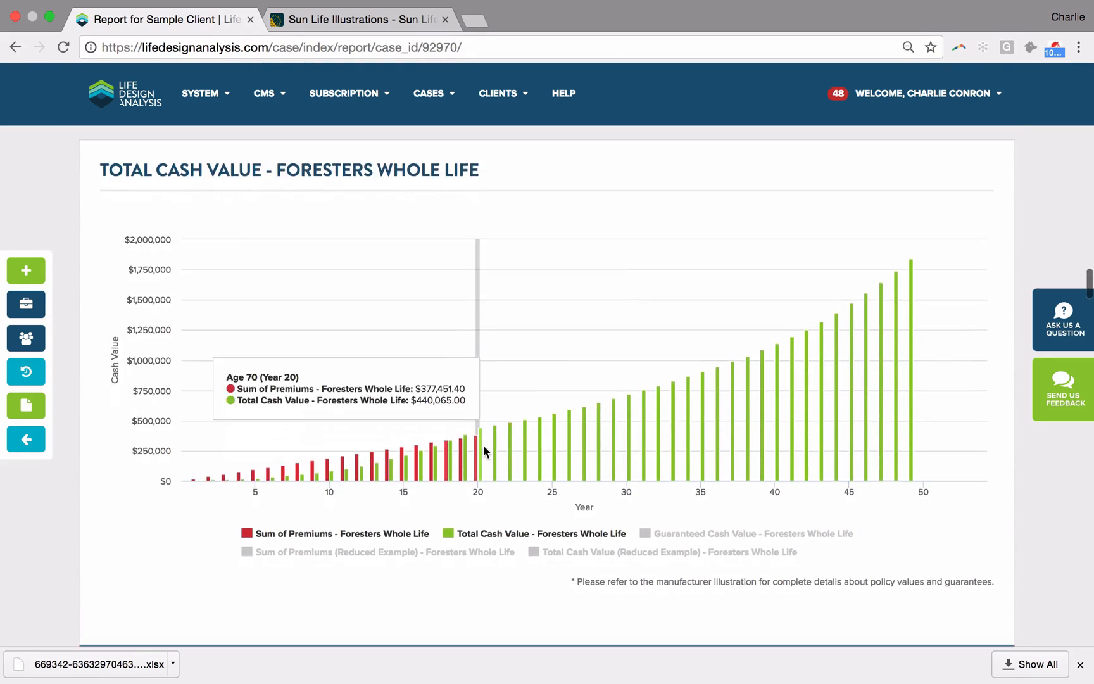
left_click(716, 533)
left_click(717, 535)
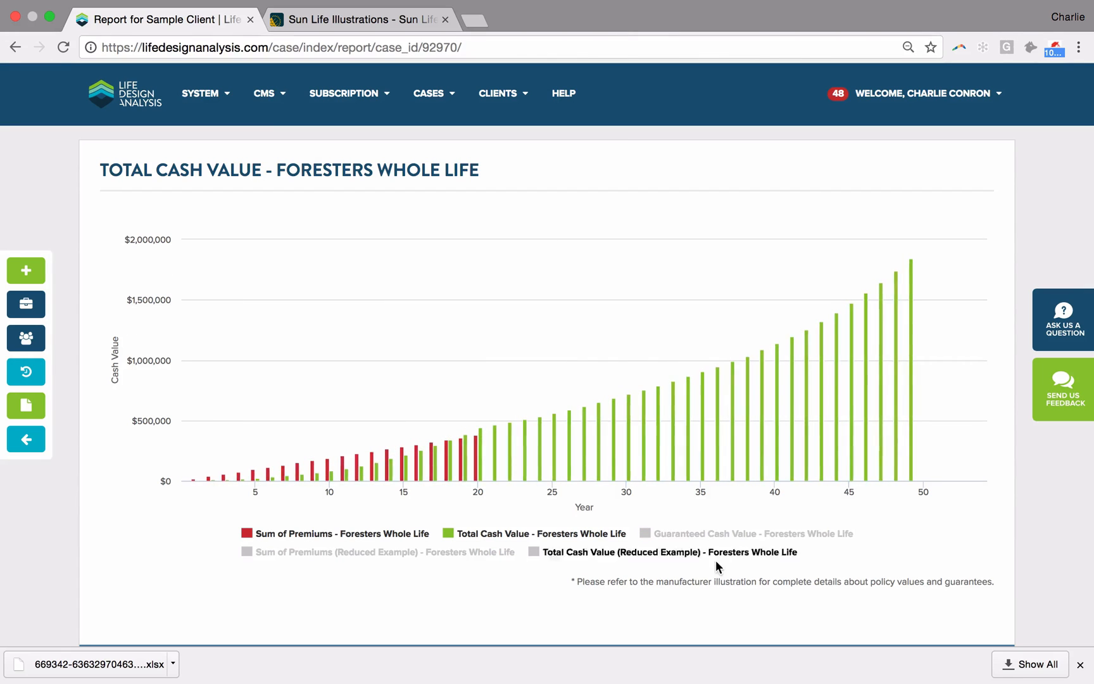
left_click(715, 557)
scroll(716, 557, "down", 10)
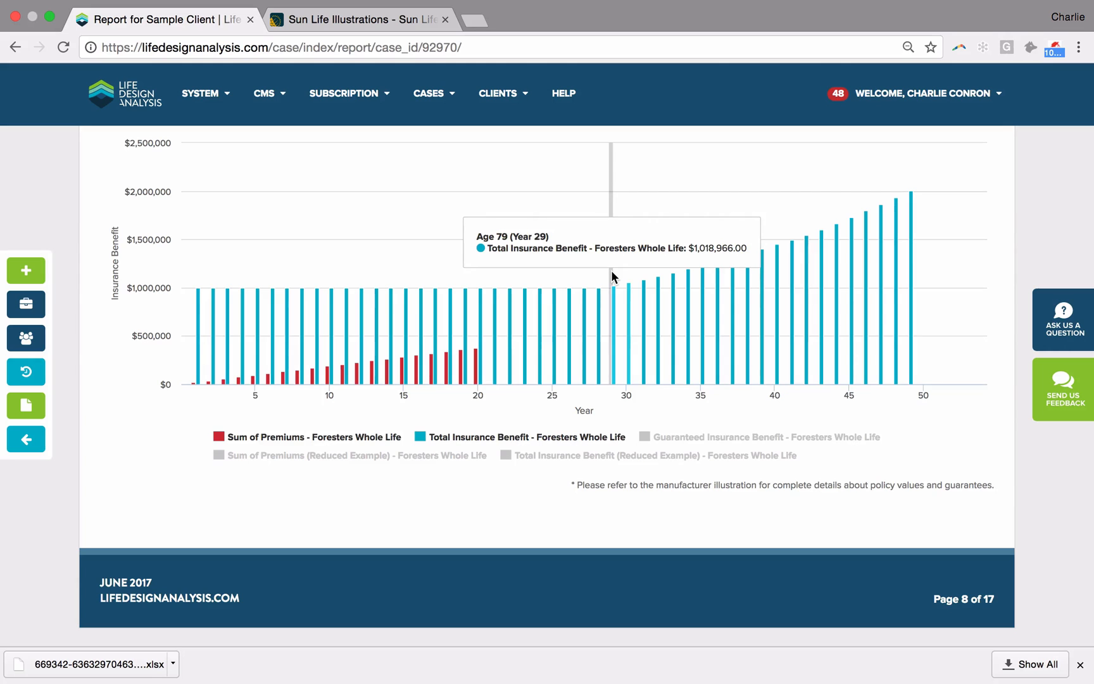
Step: Compare premiums, cash values and insurance benefits of both plans in the report's presentation summary tables
scroll(611, 274, "down", 10)
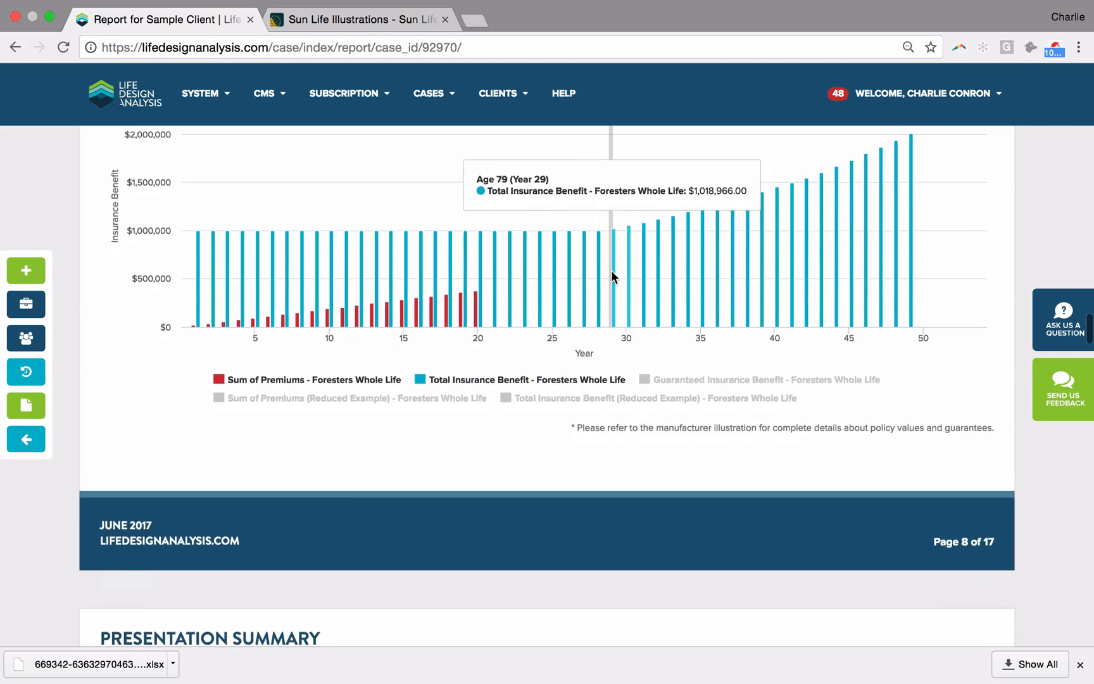
scroll(611, 271, "down", 2)
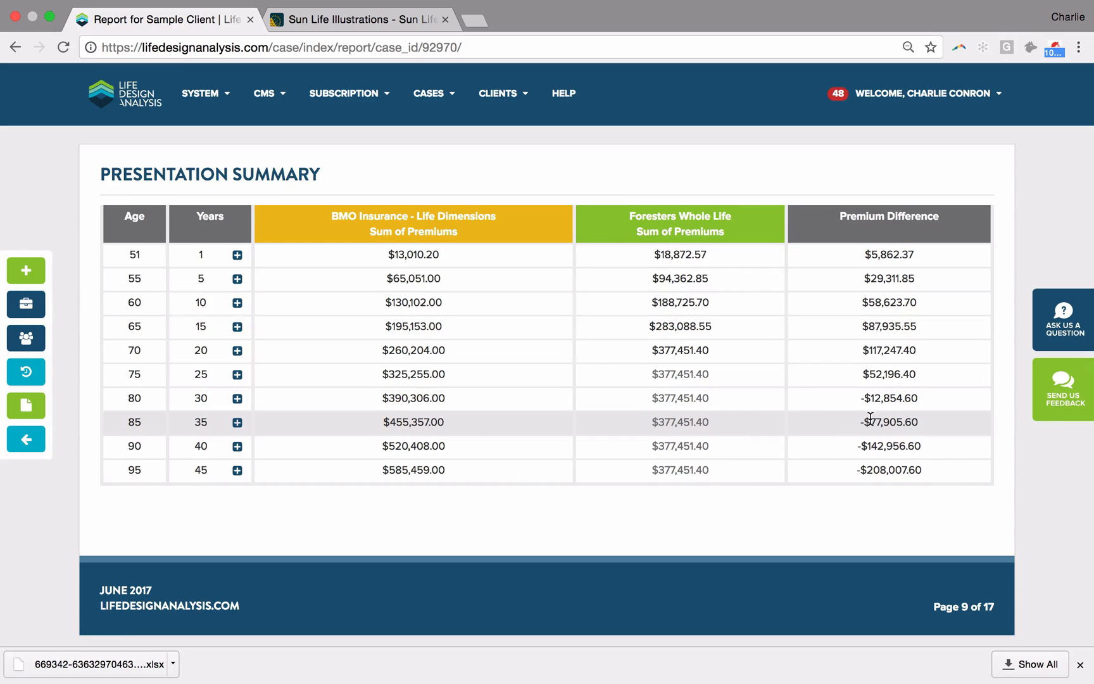
scroll(869, 417, "down", 8)
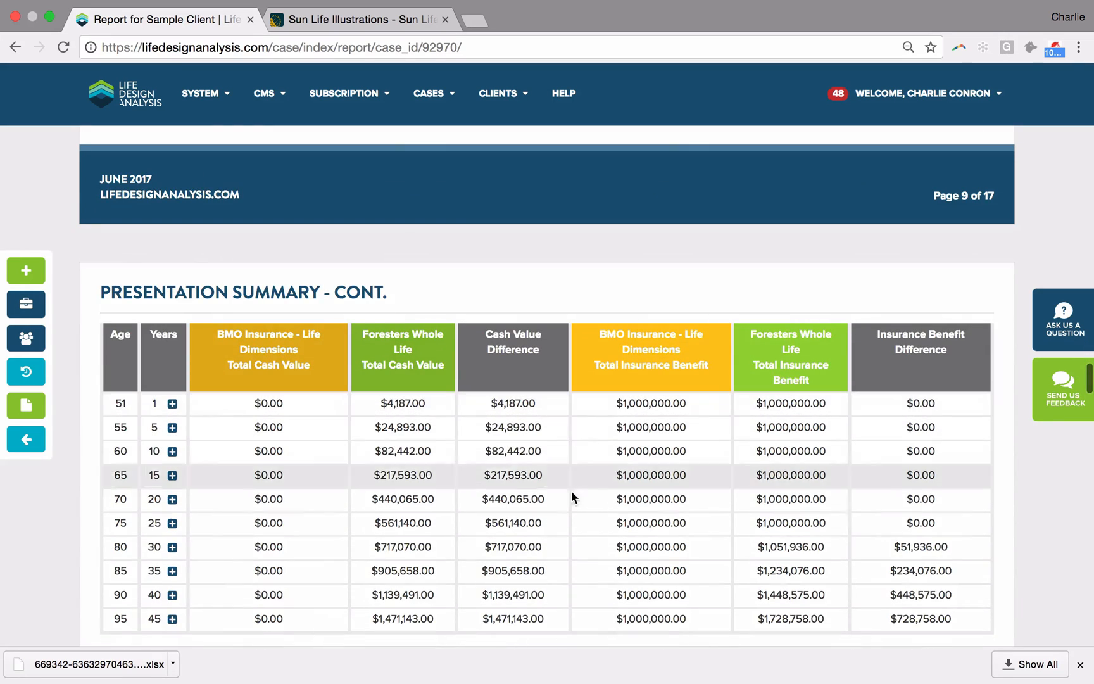
scroll(570, 508, "down", 1)
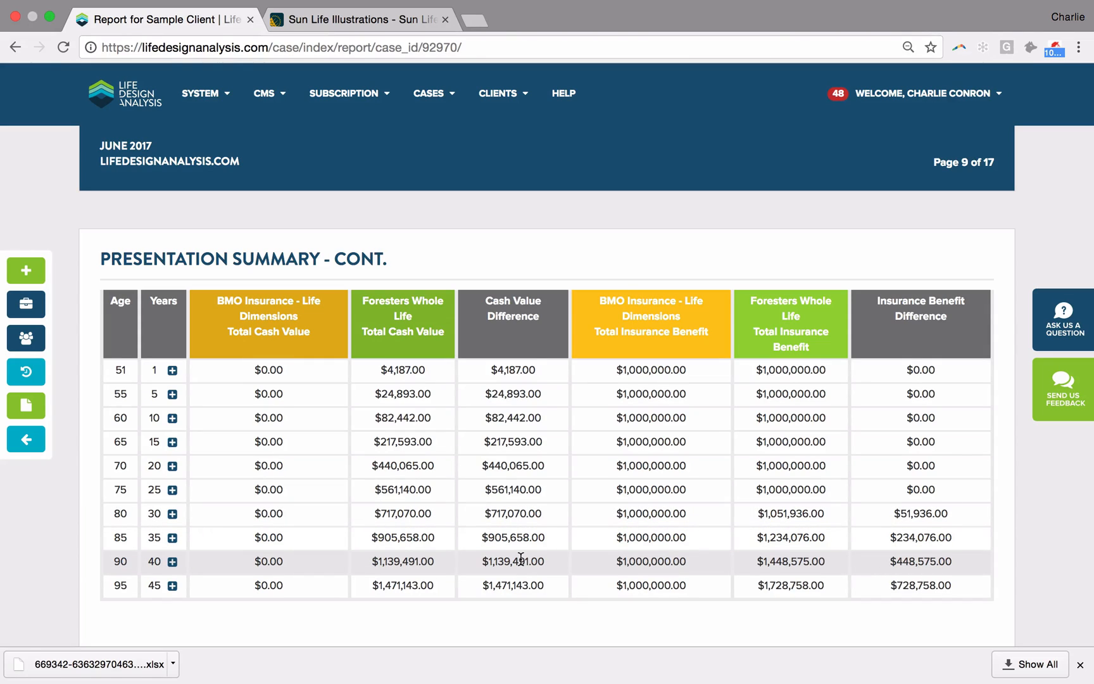
scroll(519, 557, "down", 2)
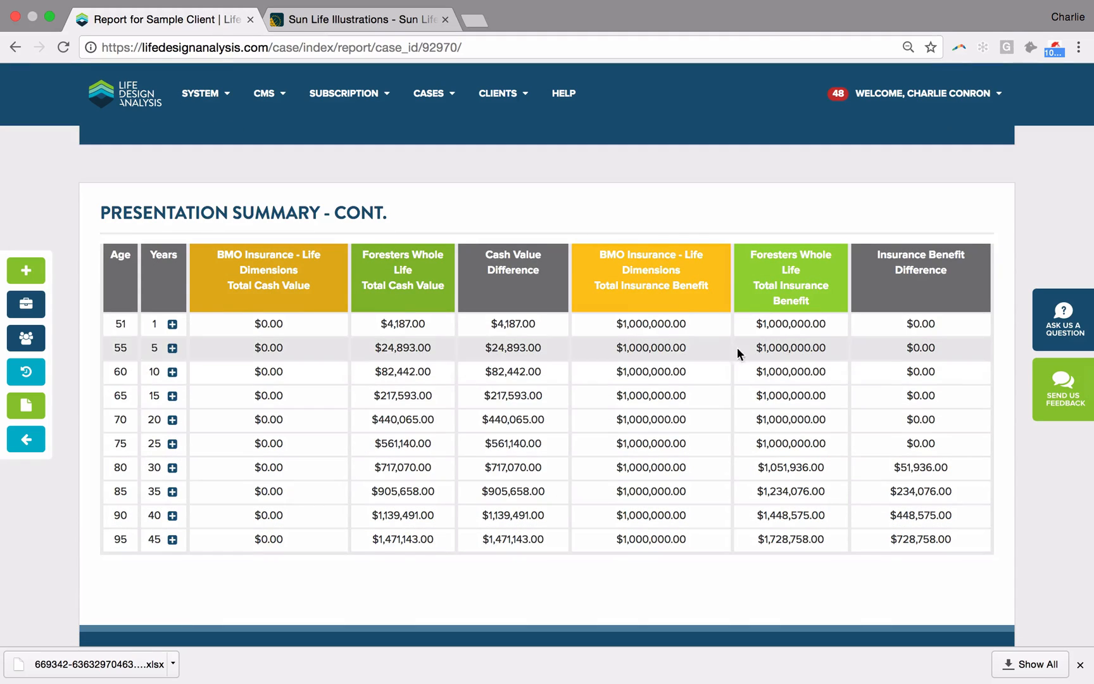
scroll(504, 497, "down", 2)
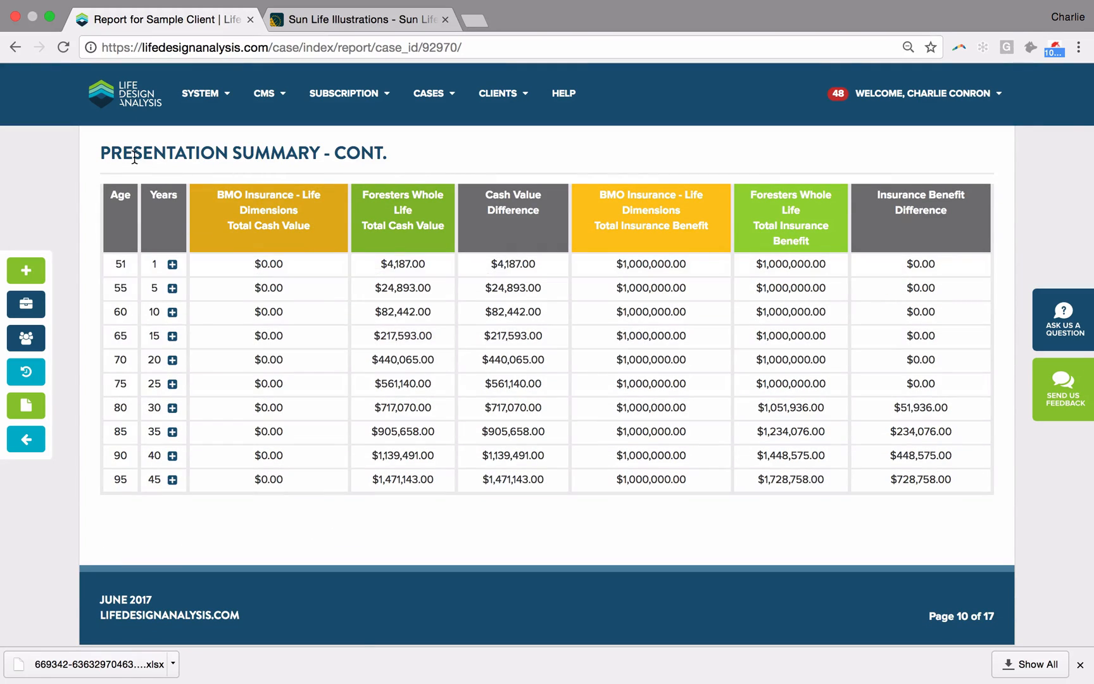
Step: Return to the dashboard, open the account's notifications and look through the client case visit entries
left_click(120, 101)
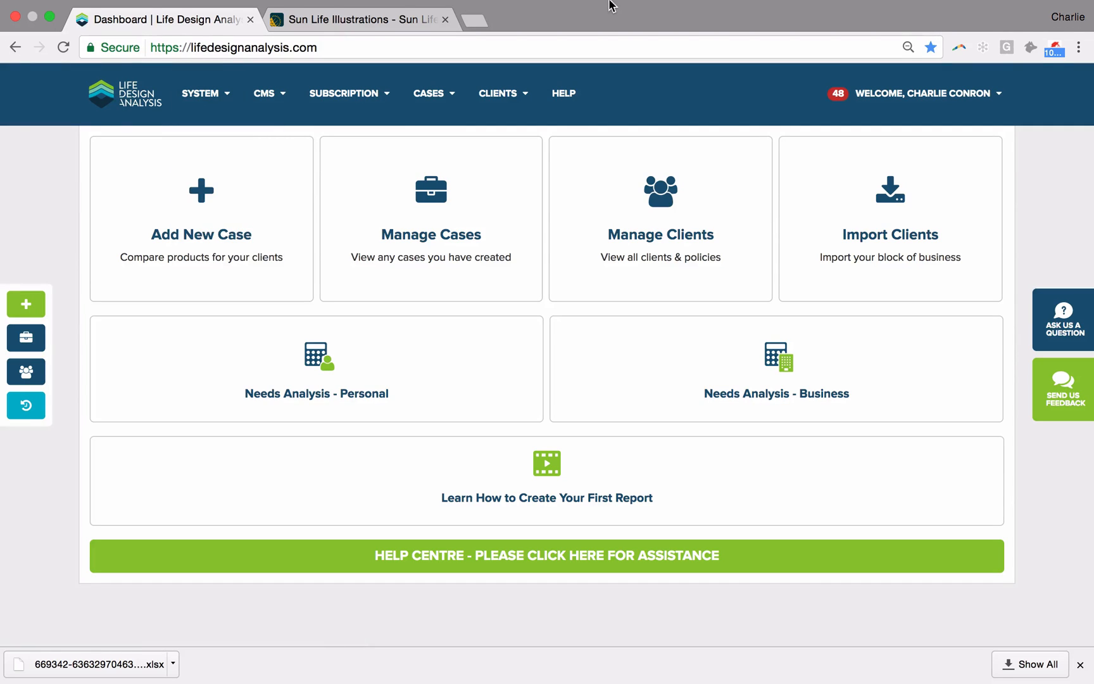
left_click(836, 101)
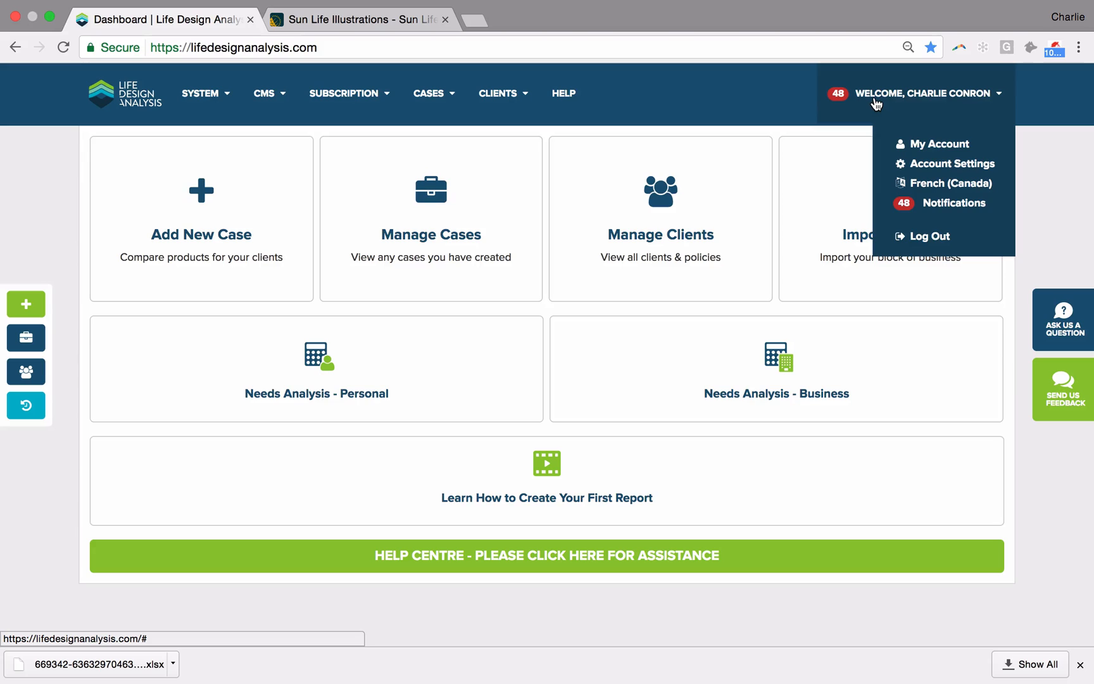
left_click(954, 204)
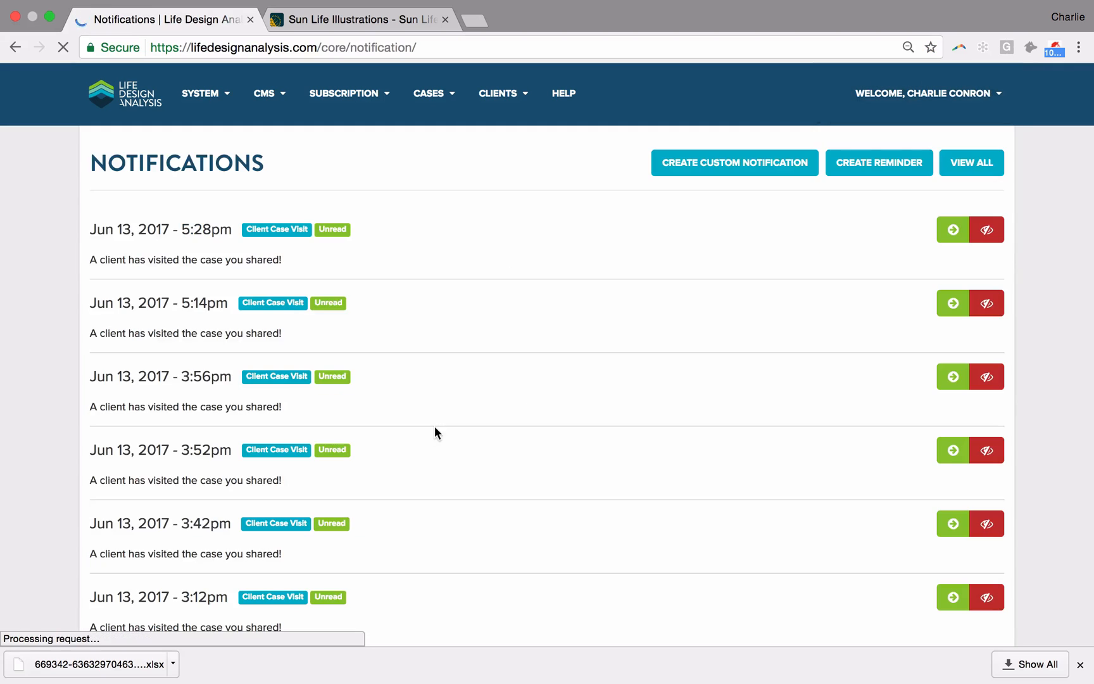
scroll(256, 233, "down", 3)
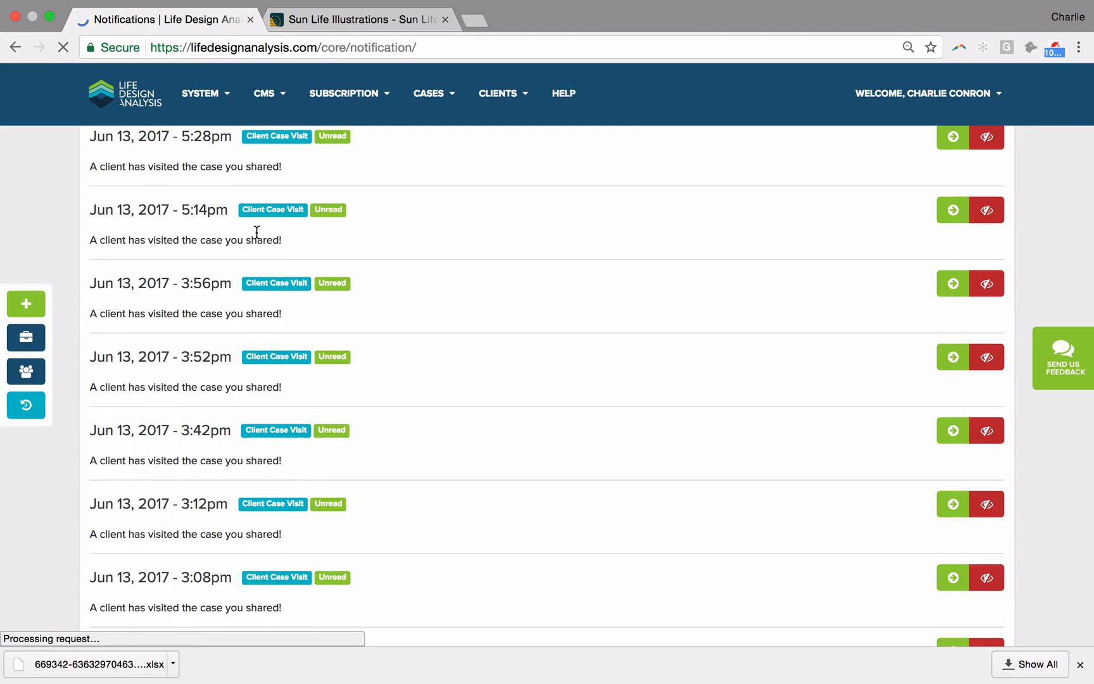
scroll(191, 528, "down", 3)
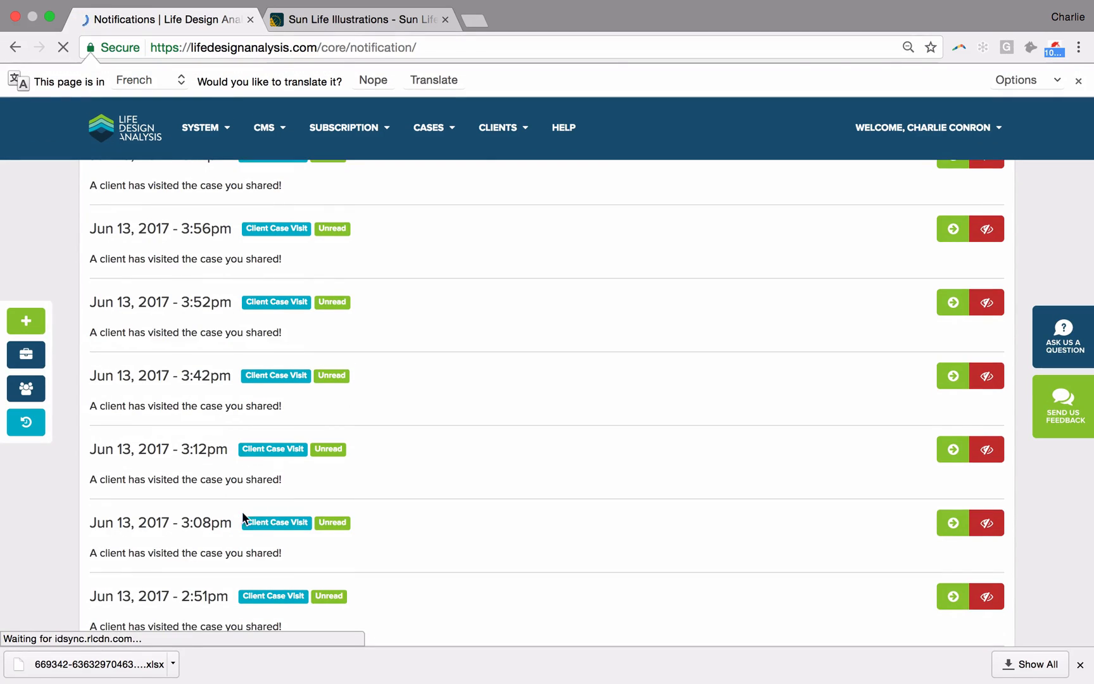
scroll(256, 527, "down", 3)
scroll(256, 530, "down", 2)
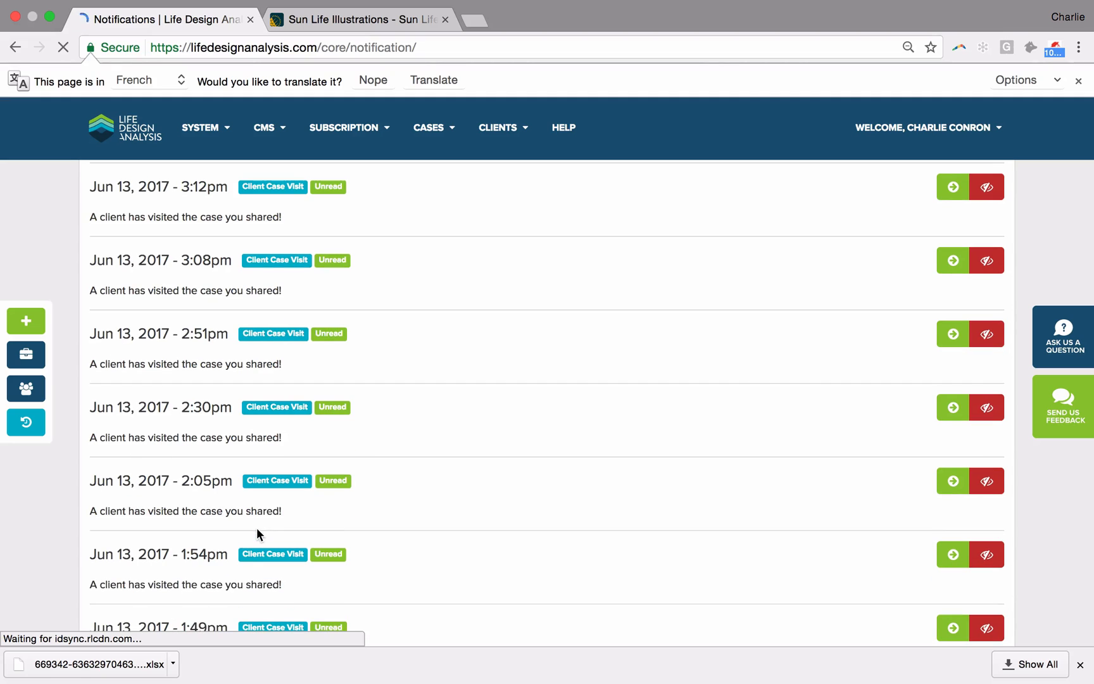
scroll(257, 530, "down", 2)
scroll(256, 533, "down", 1)
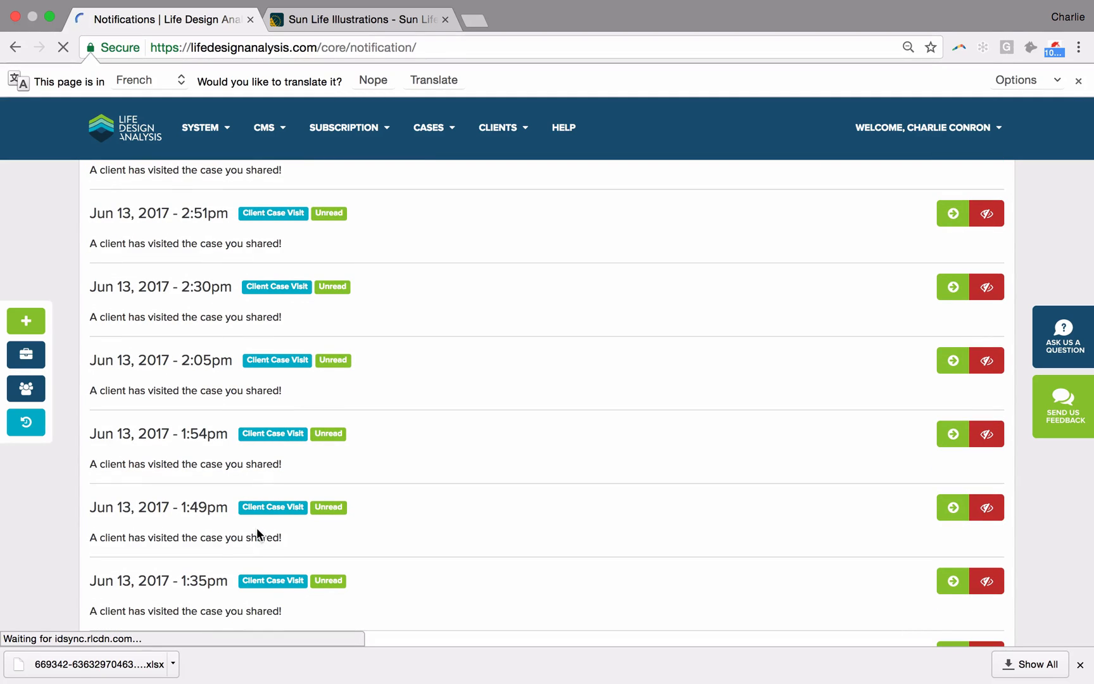
scroll(256, 529, "down", 1)
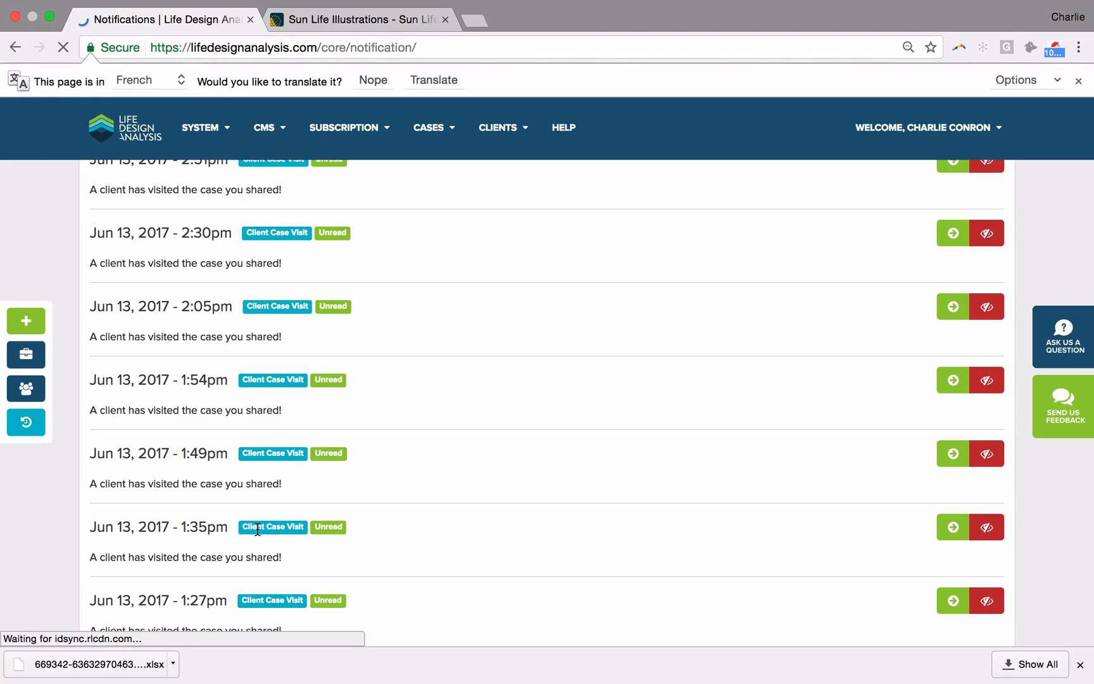
scroll(436, 493, "up", 10)
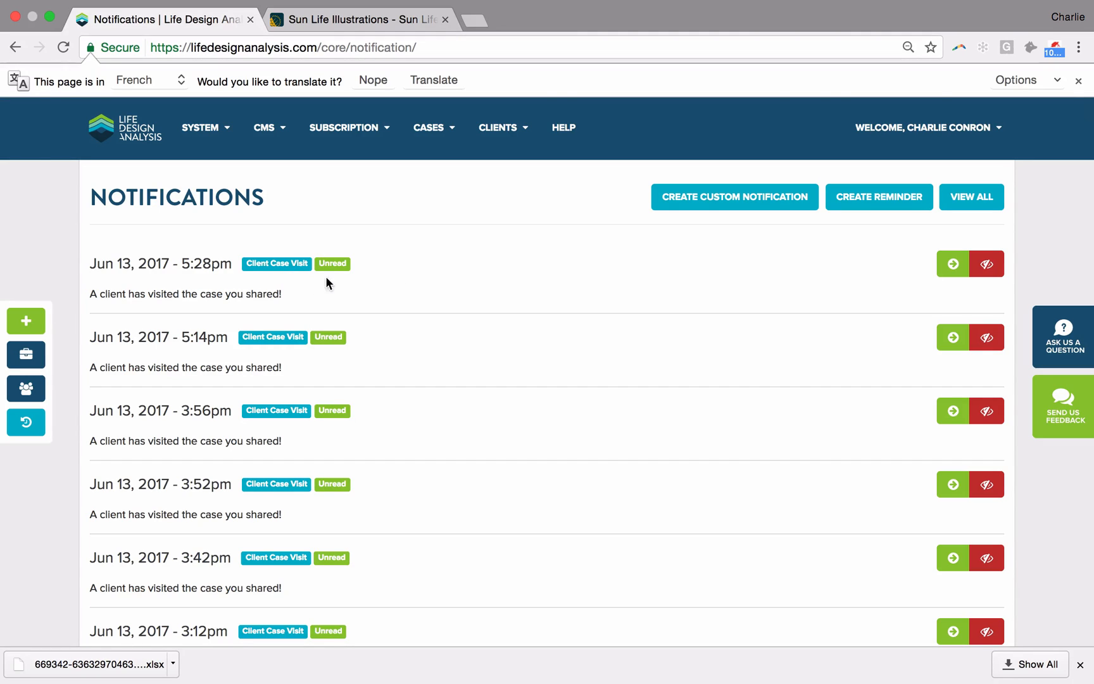
Step: Open the account settings and review the report settings and the system notification options
left_click(930, 127)
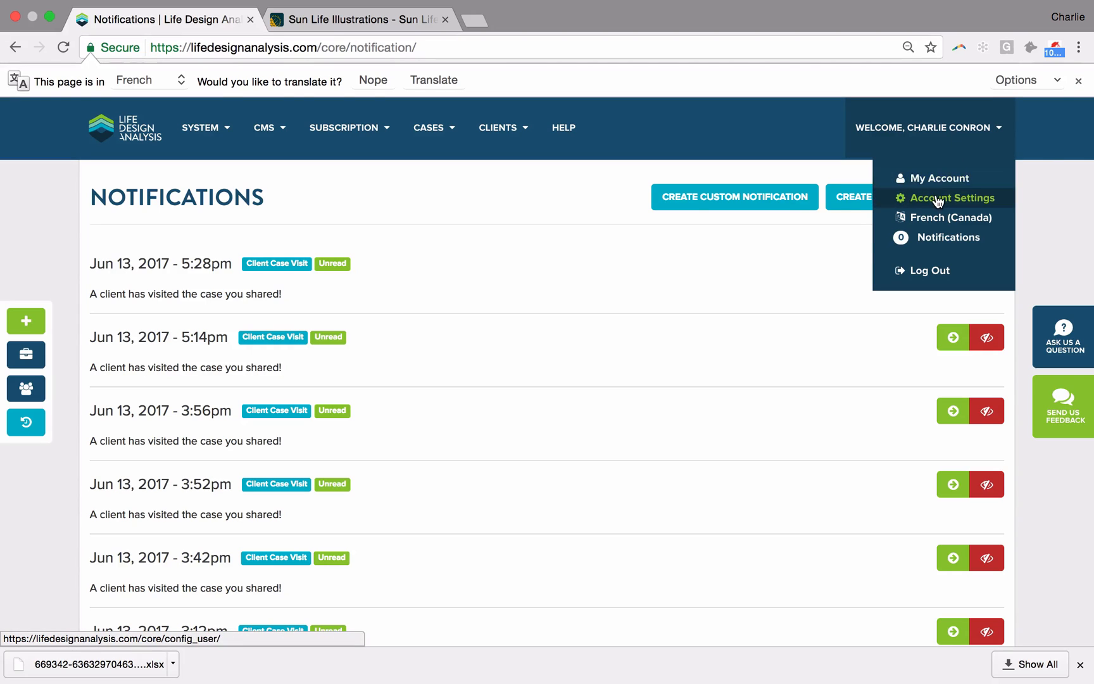
mouse_move(899, 127)
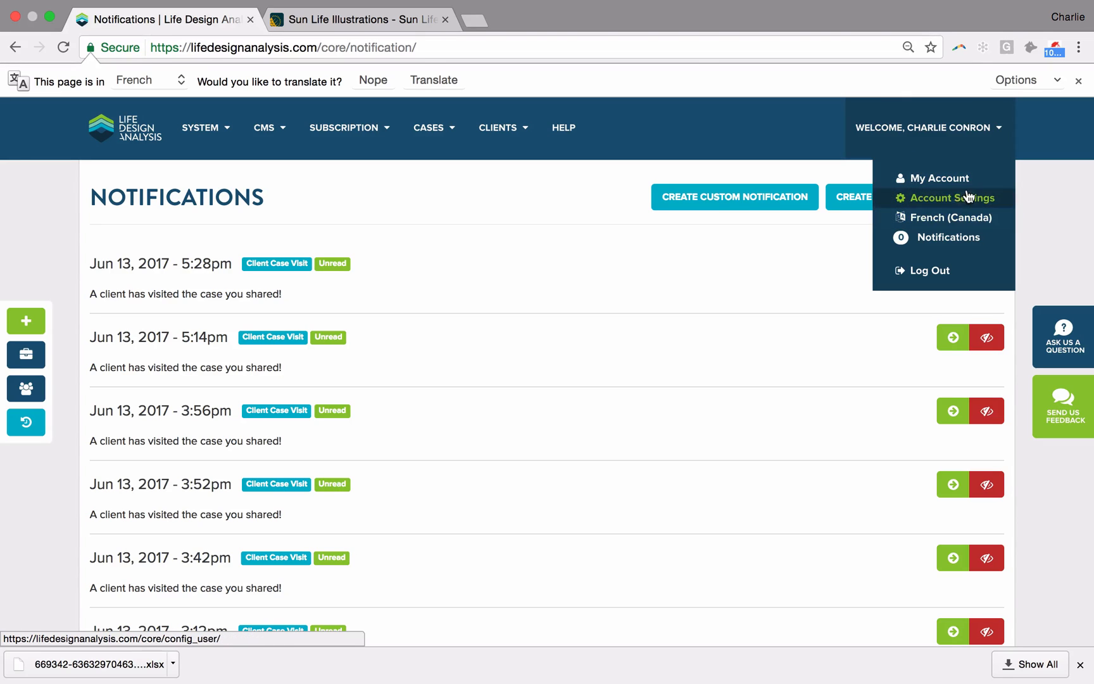
left_click(919, 204)
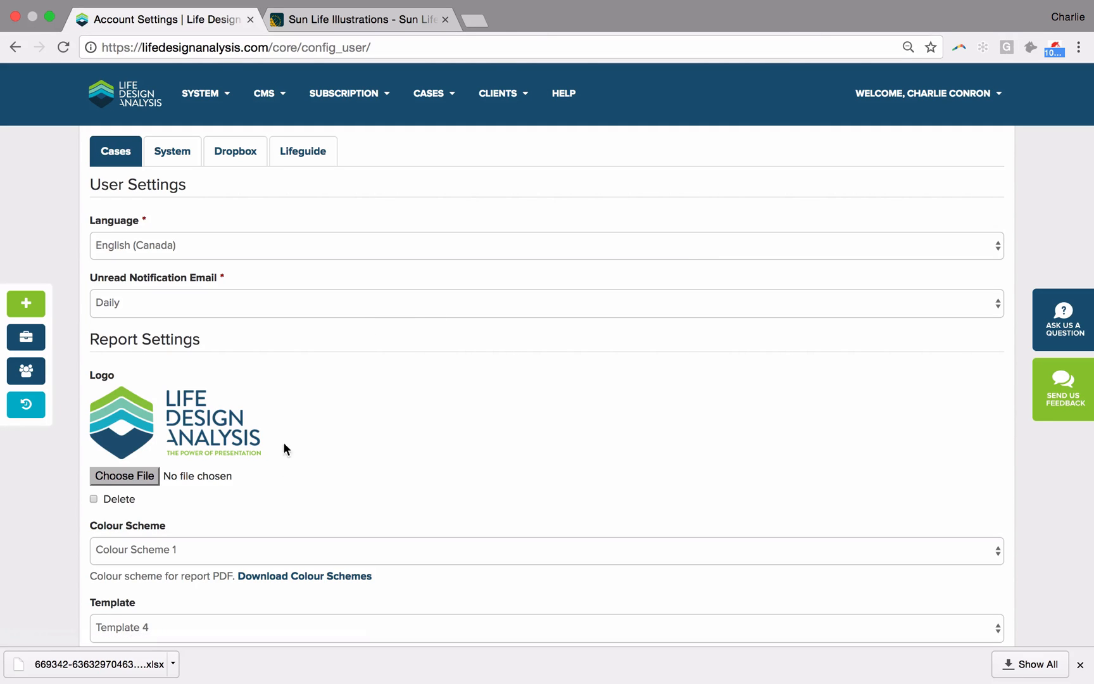
scroll(245, 425, "down", 1)
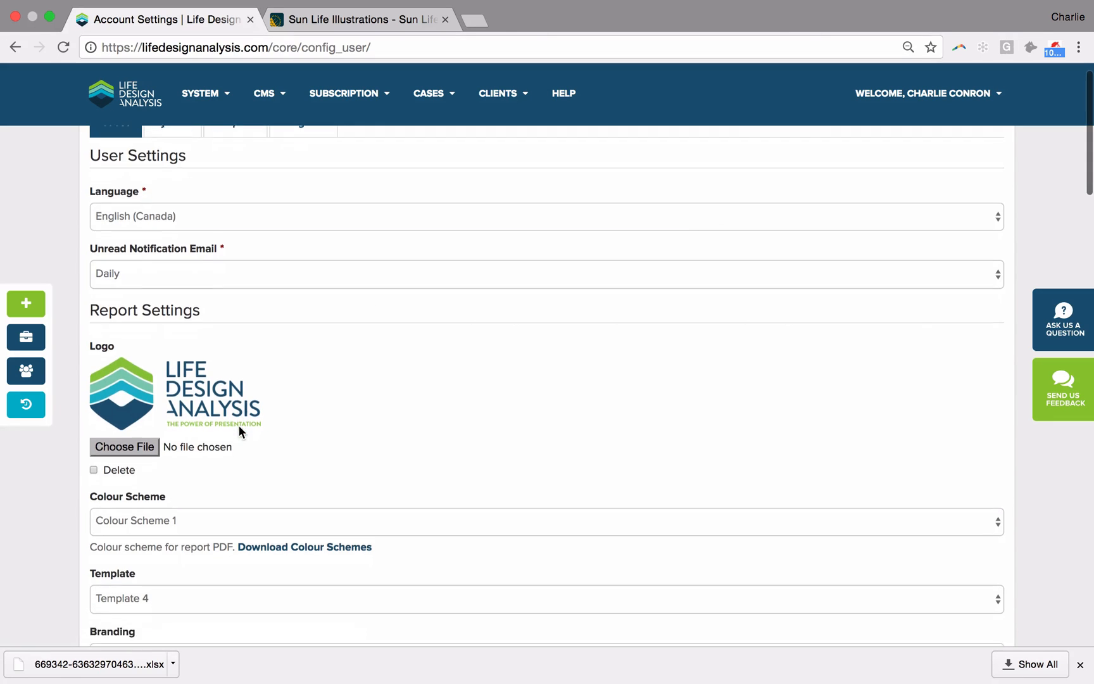
scroll(176, 388, "down", 4)
scroll(176, 388, "up", 5)
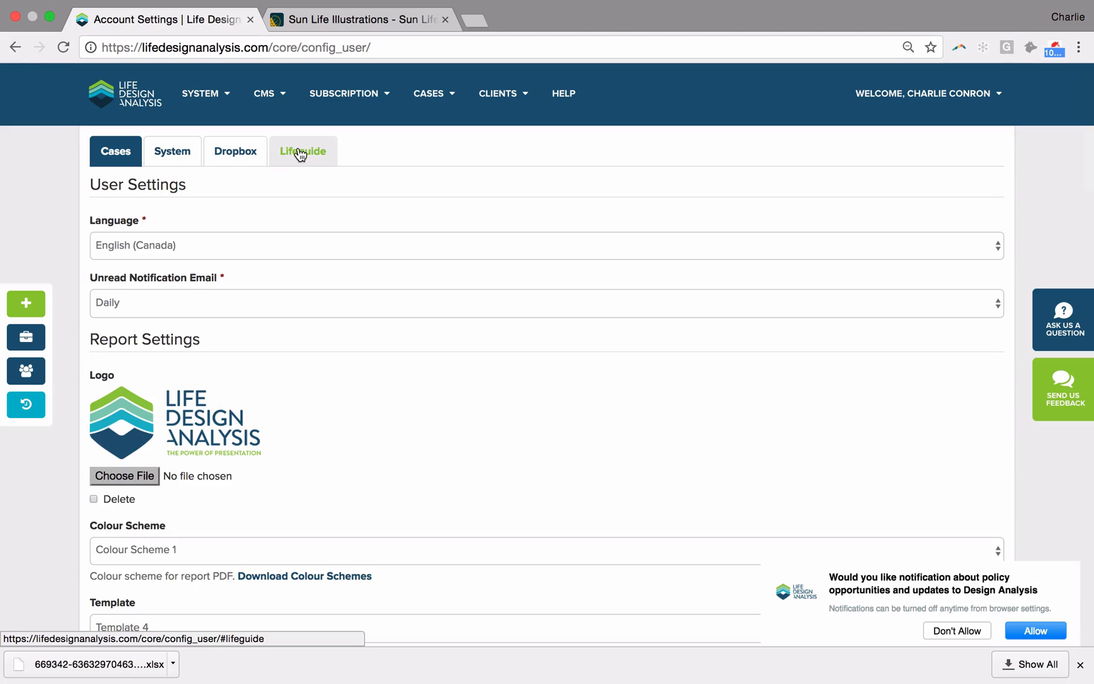
left_click(203, 93)
mouse_move(198, 144)
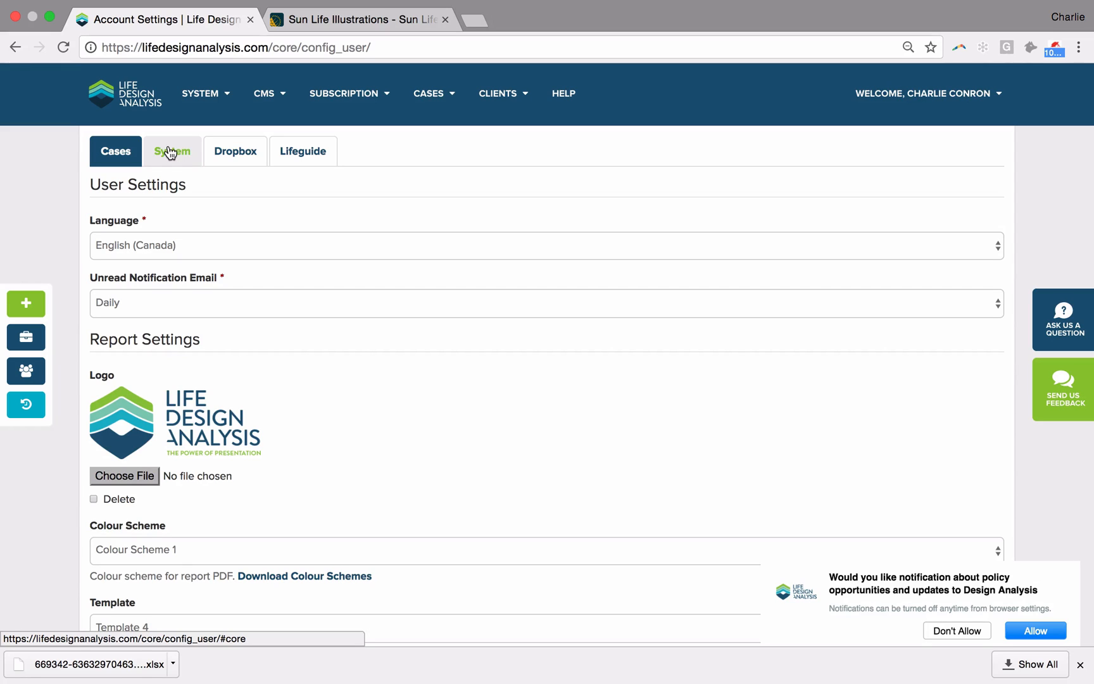
left_click(170, 152)
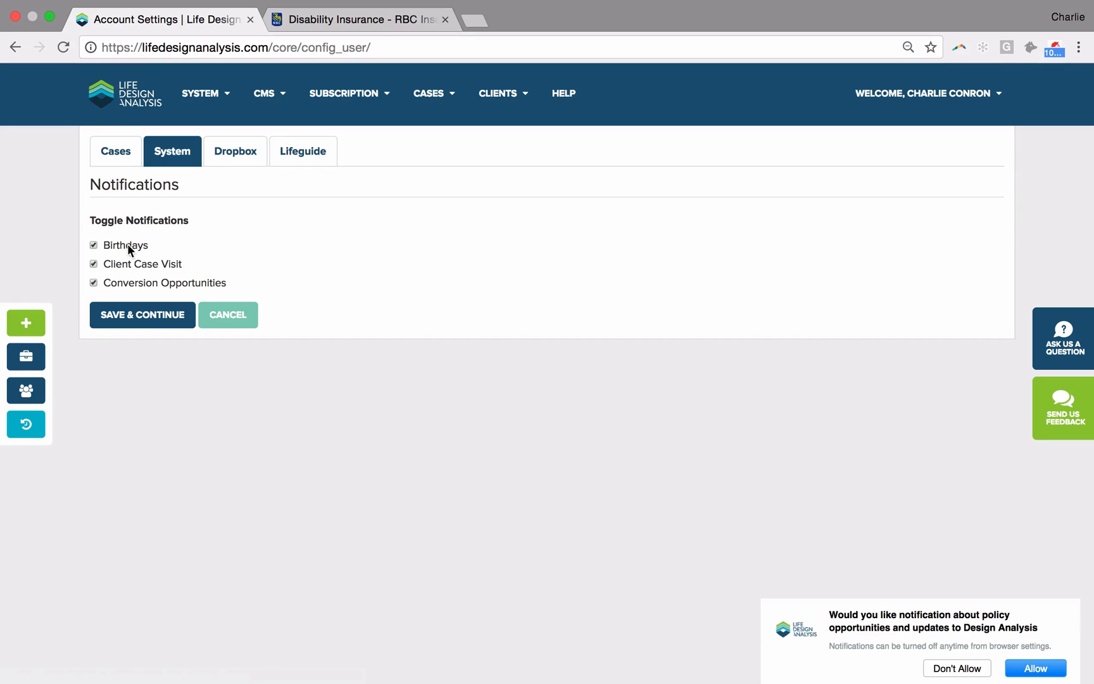
Step: Create a new case from the dashboard for the existing client Sample Client
left_click(129, 105)
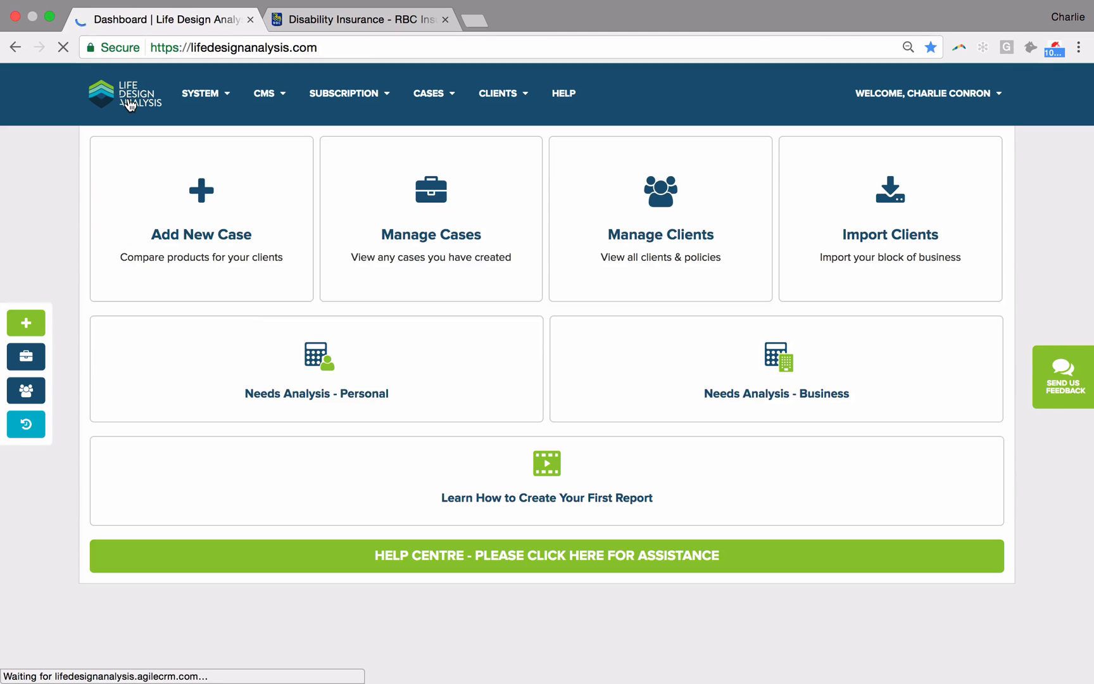
left_click(180, 218)
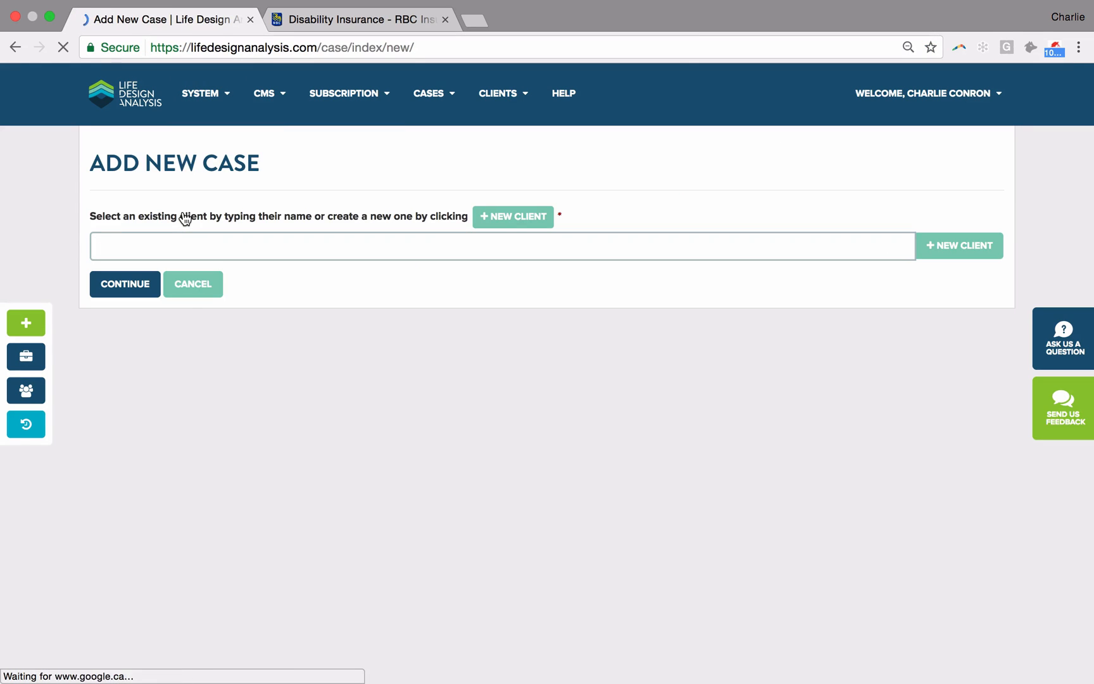
type("Sa")
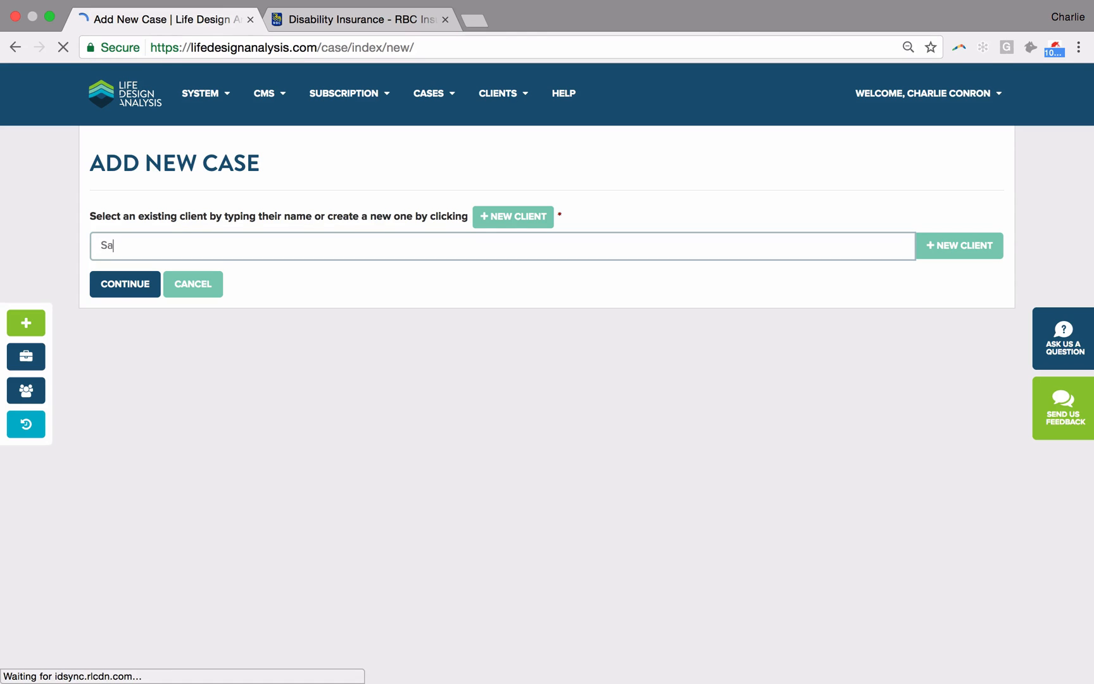
type("m")
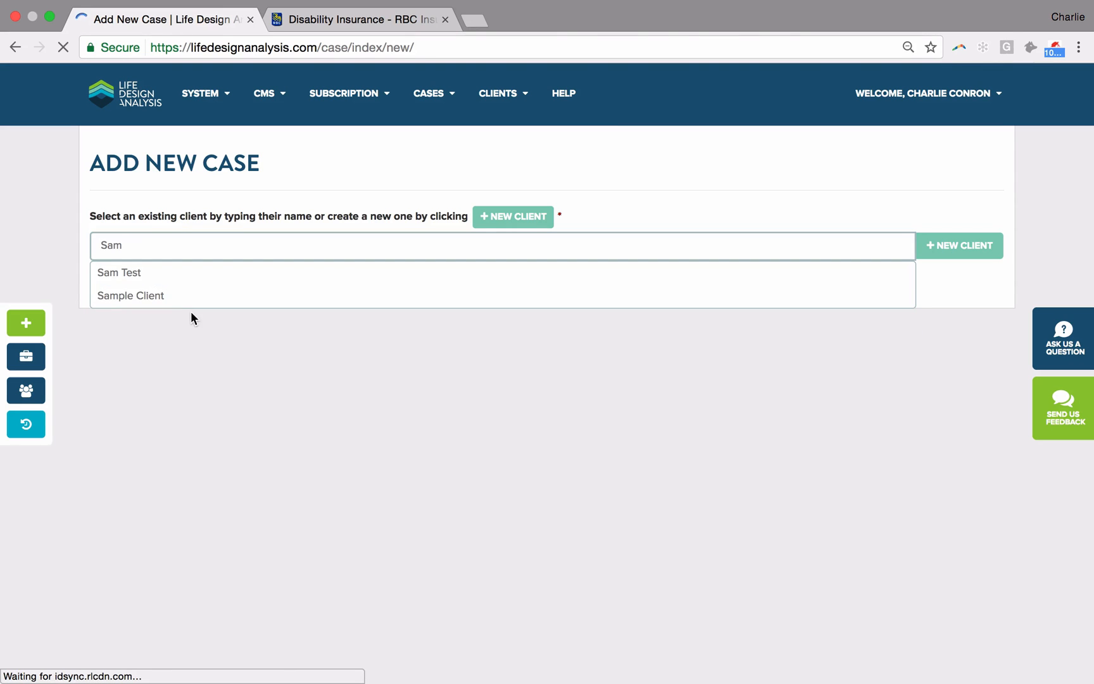
left_click(183, 297)
left_click(128, 283)
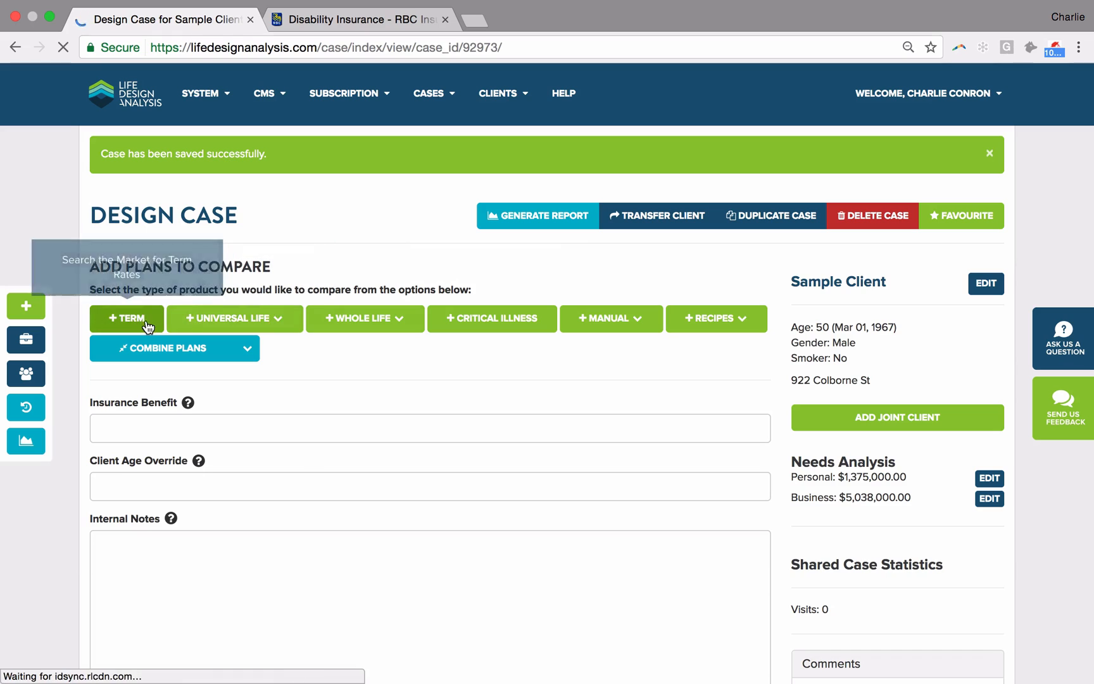
Step: Add a manual Minimum Funded UL plan and name it The Professional Series® DI Policy, copying the series name from the RBC disability insurance page
left_click(607, 314)
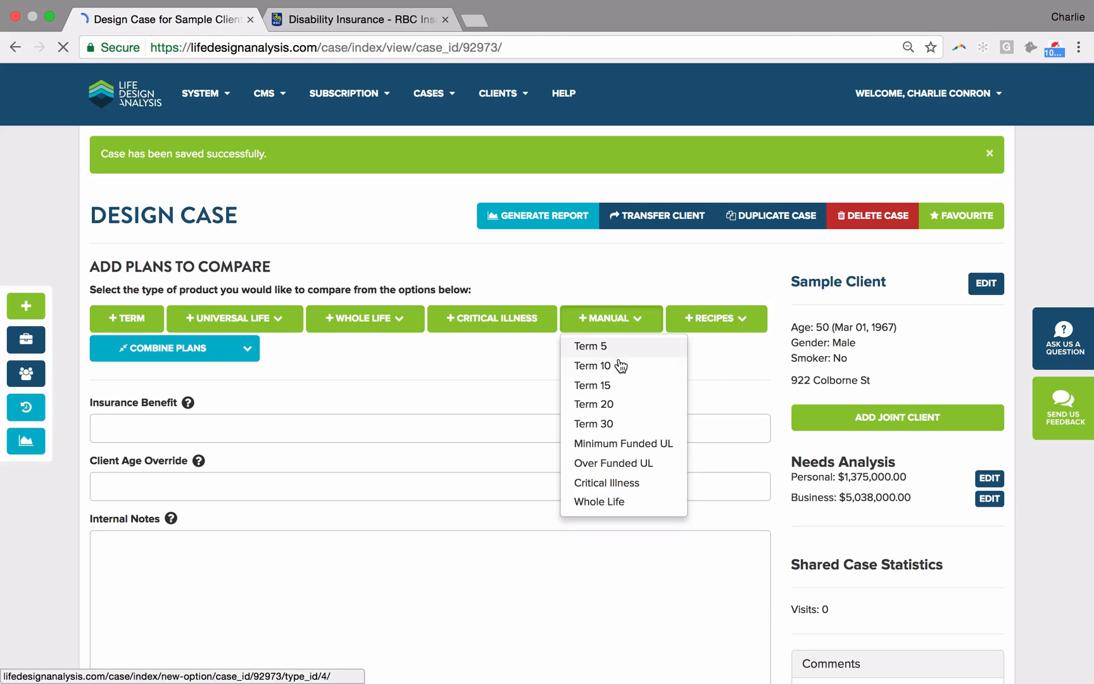
left_click(633, 446)
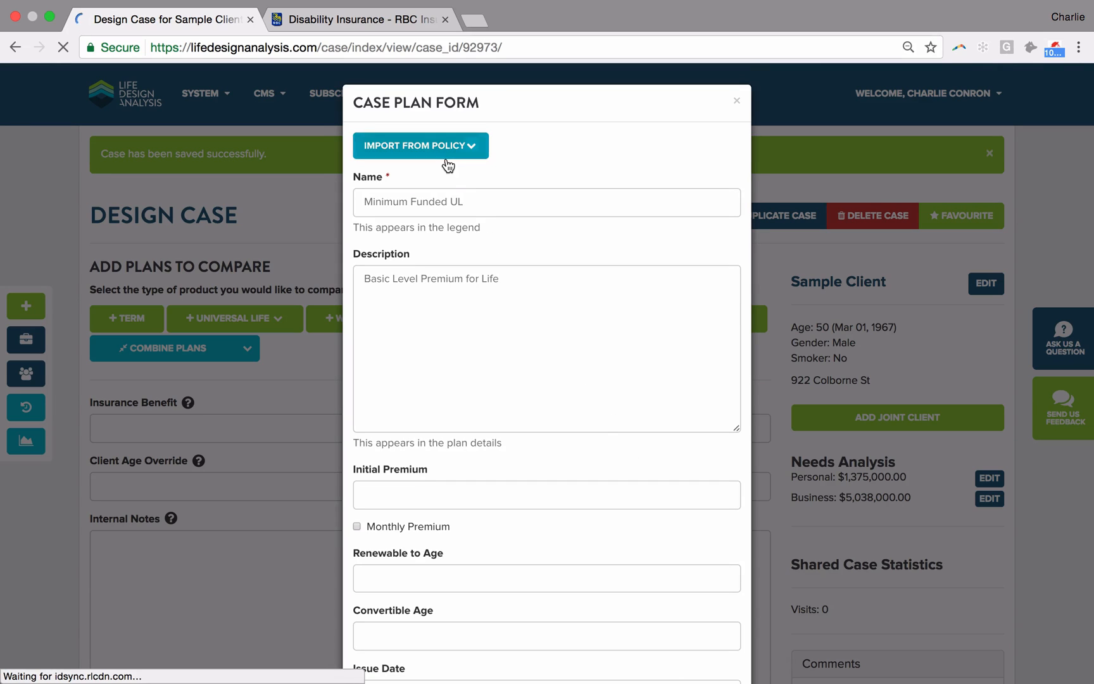
left_click_drag(471, 203, 291, 210)
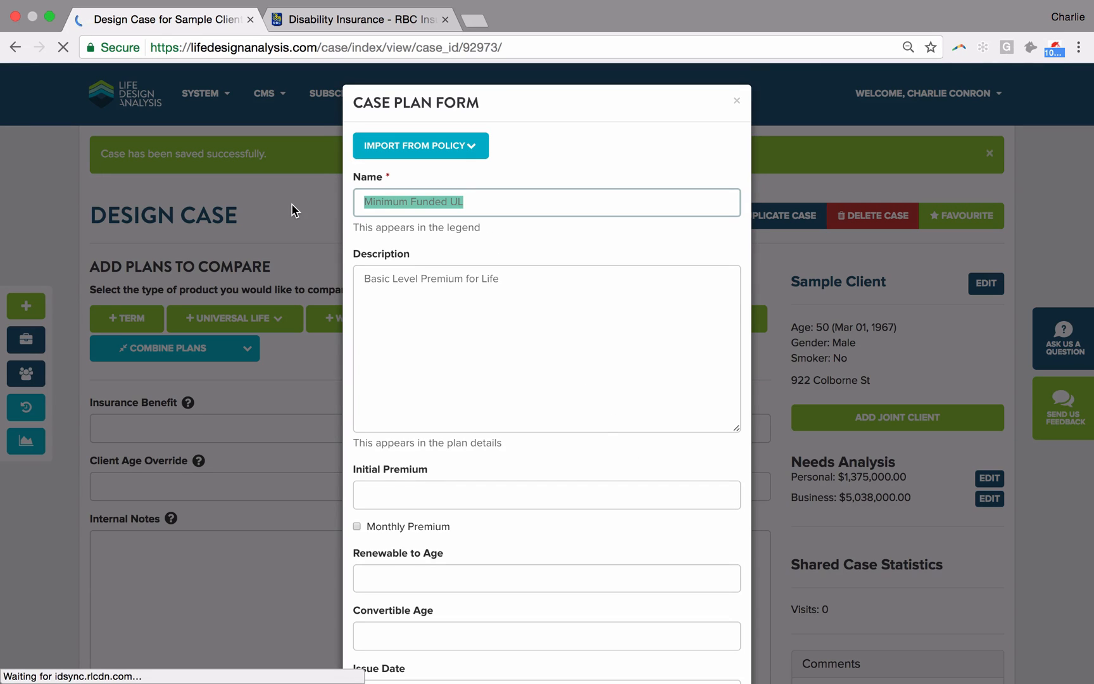
key("BackSpace")
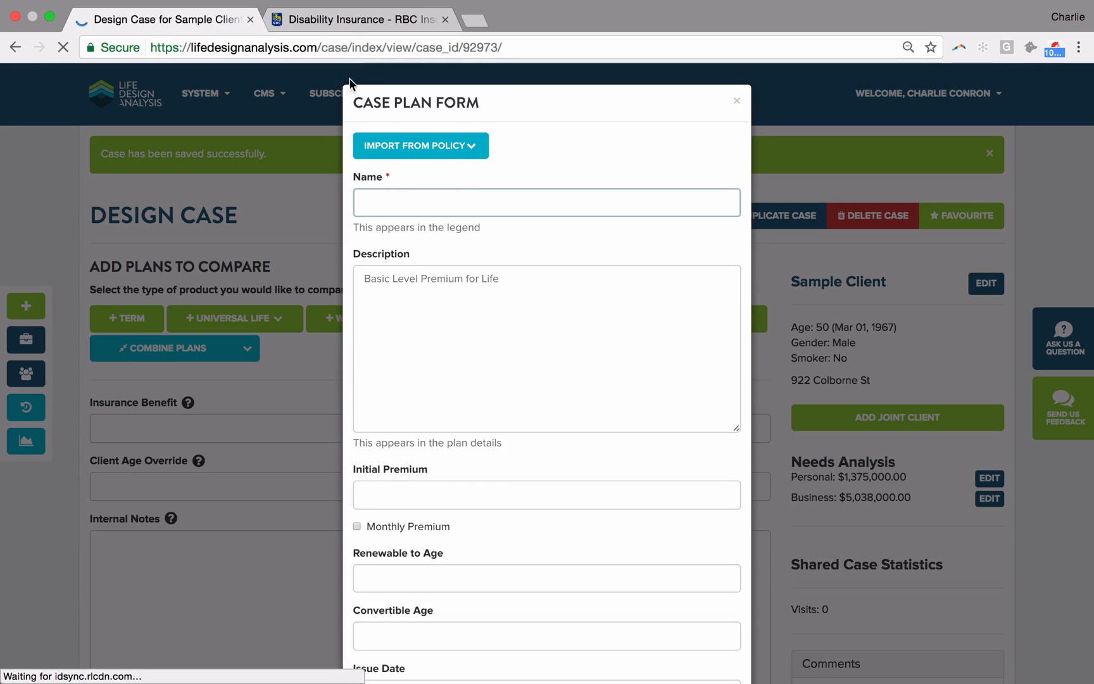
left_click(343, 22)
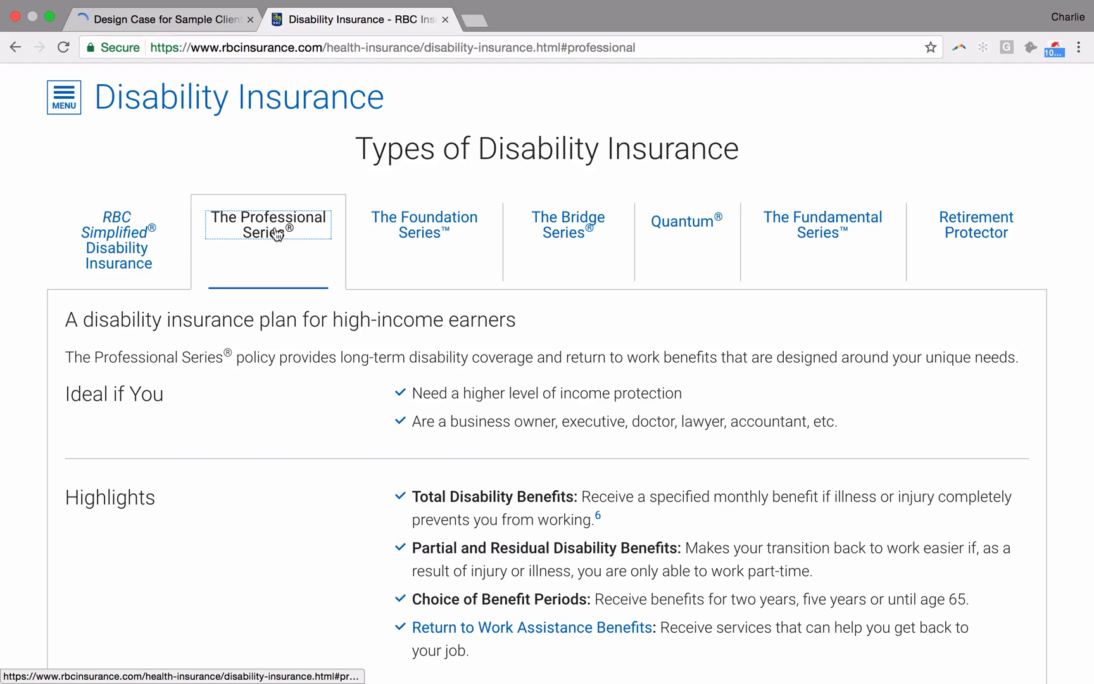
left_click_drag(291, 244, 215, 216)
key("ctrl+c")
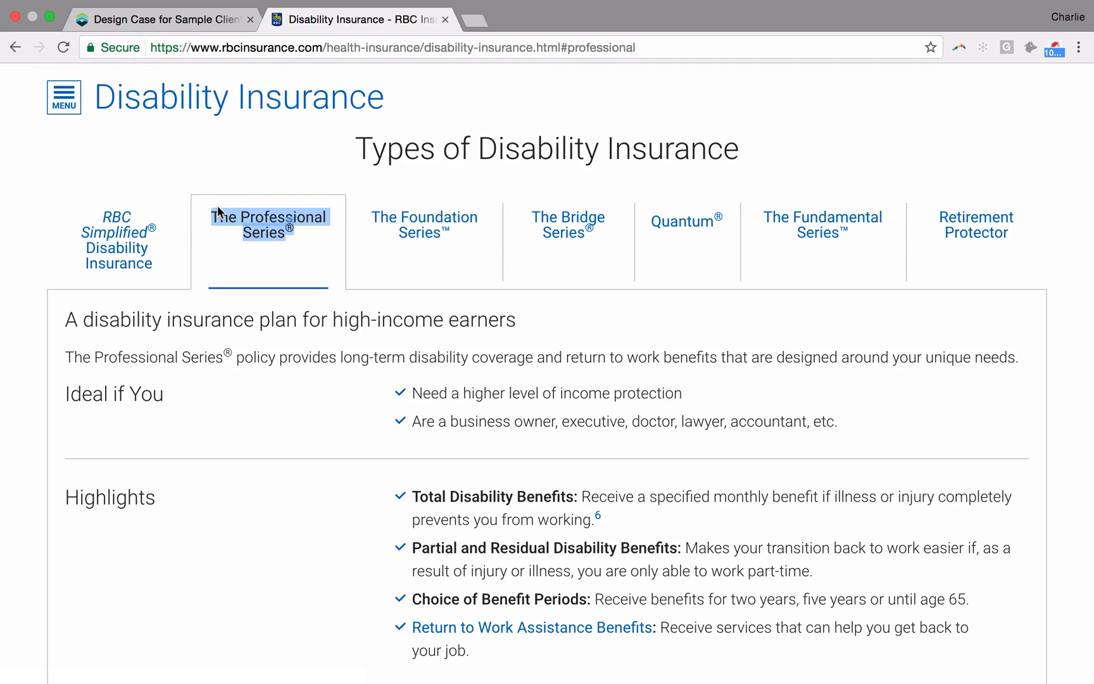
left_click(184, 19)
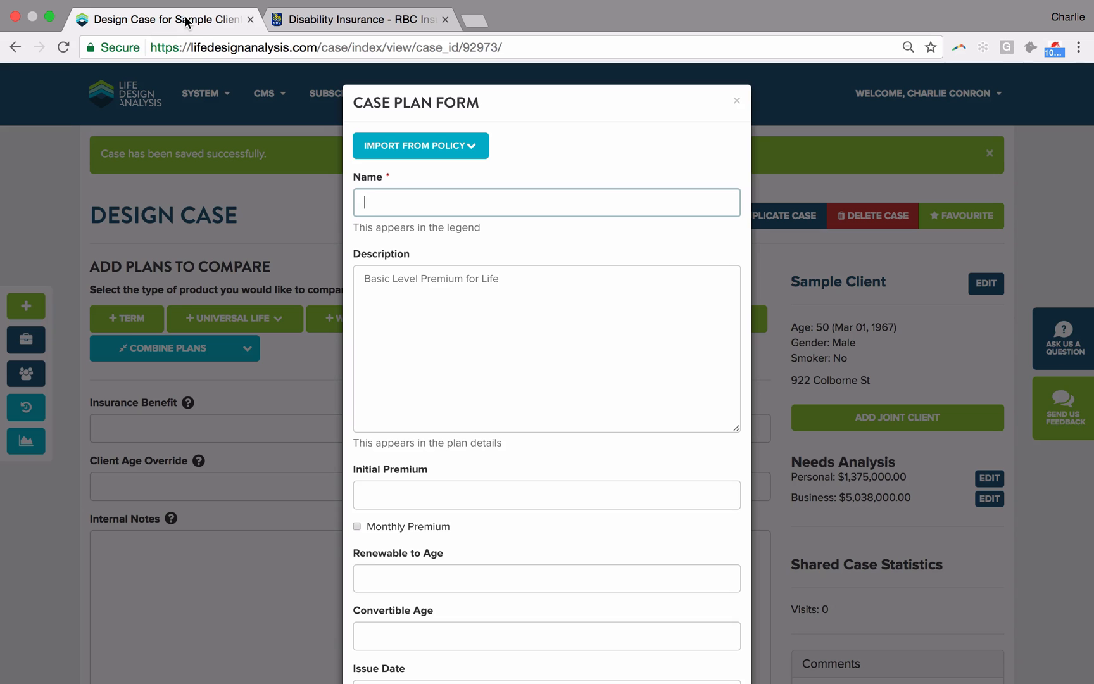
key("ctrl+v")
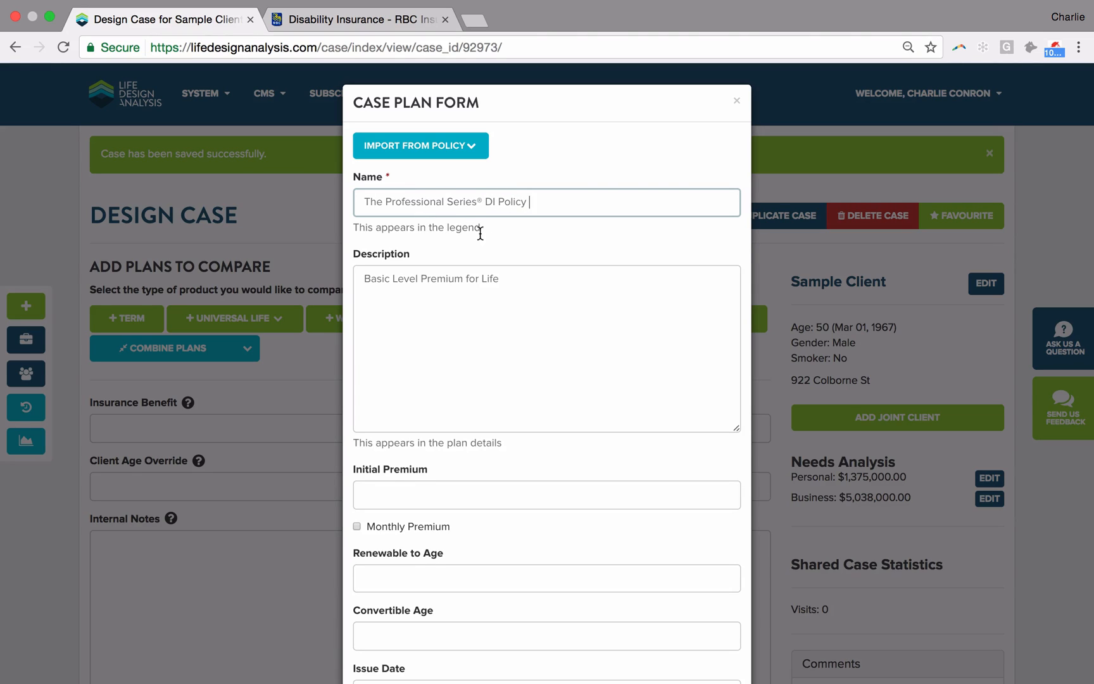
Step: Replace the plan description with the Professional Series text copied from the RBC page, from the Ideal if You points through the Portable benefit
left_click_drag(542, 294, 283, 283)
key("BackSpace")
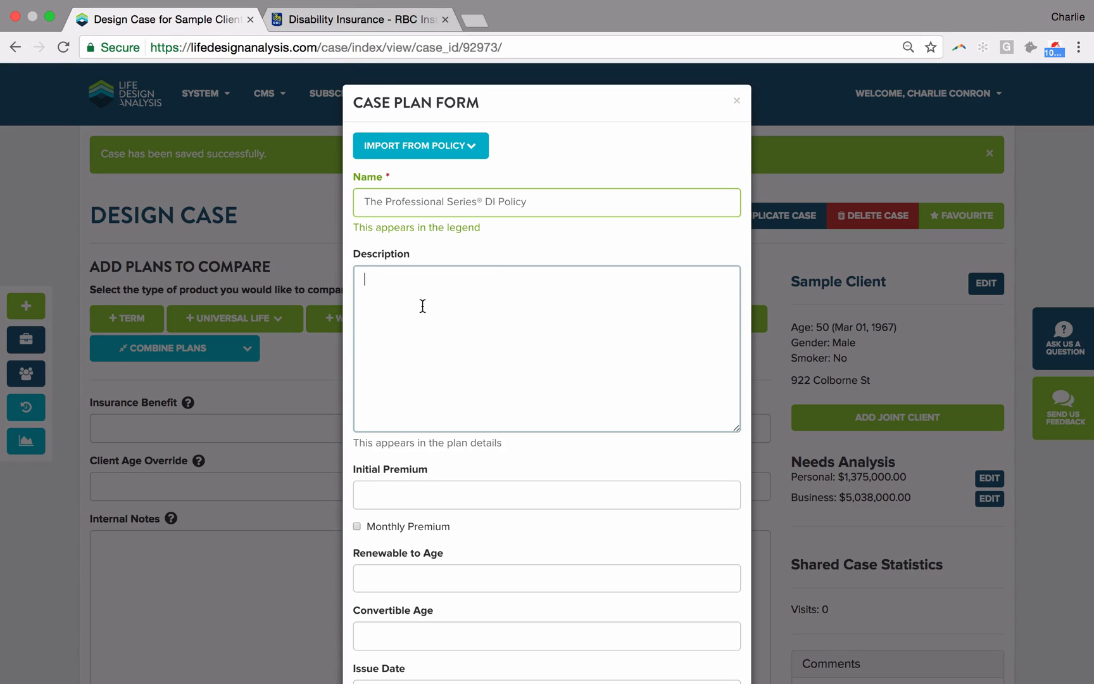
left_click(348, 20)
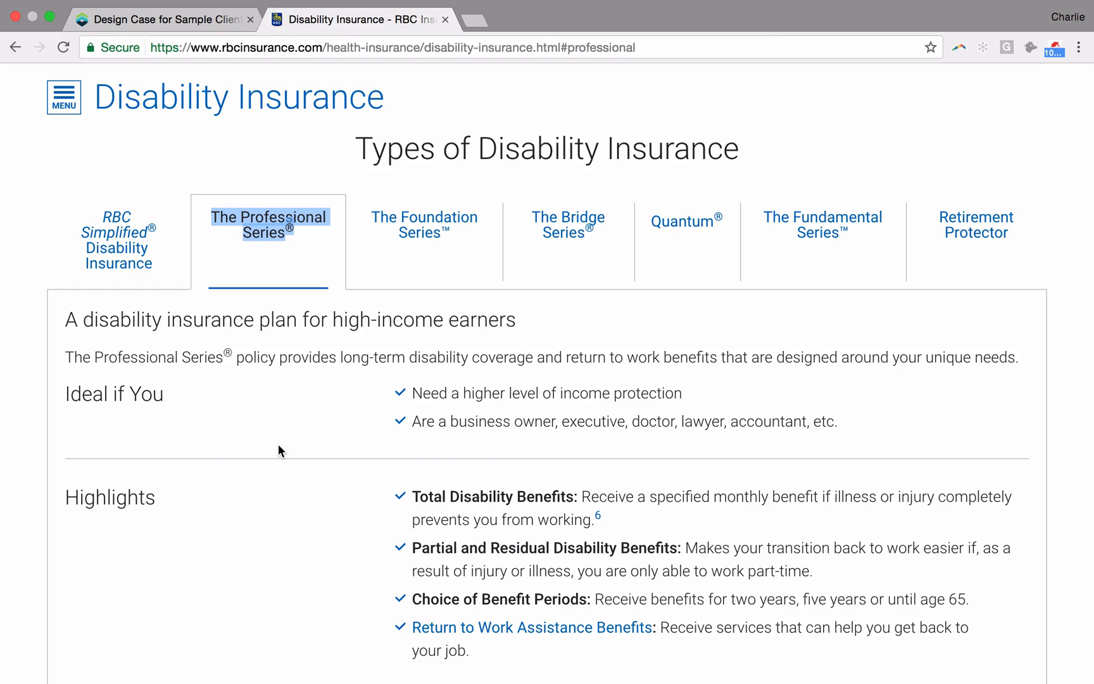
scroll(278, 446, "down", 2)
scroll(279, 445, "down", 1)
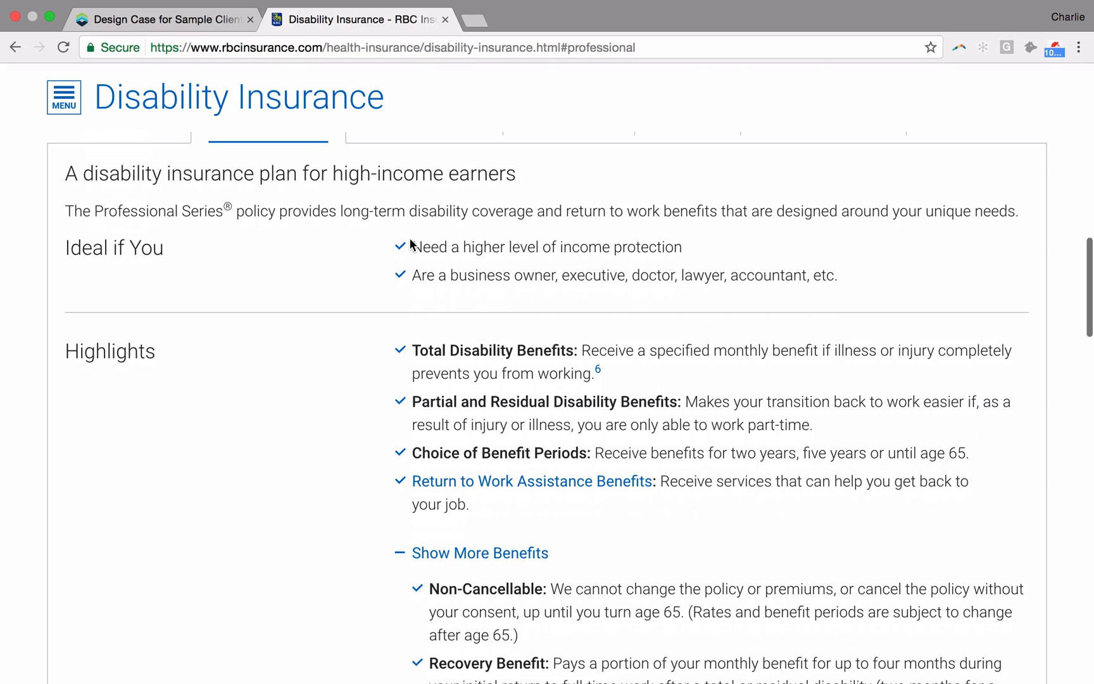
left_click_drag(412, 245, 822, 474)
scroll(569, 498, "down", 10)
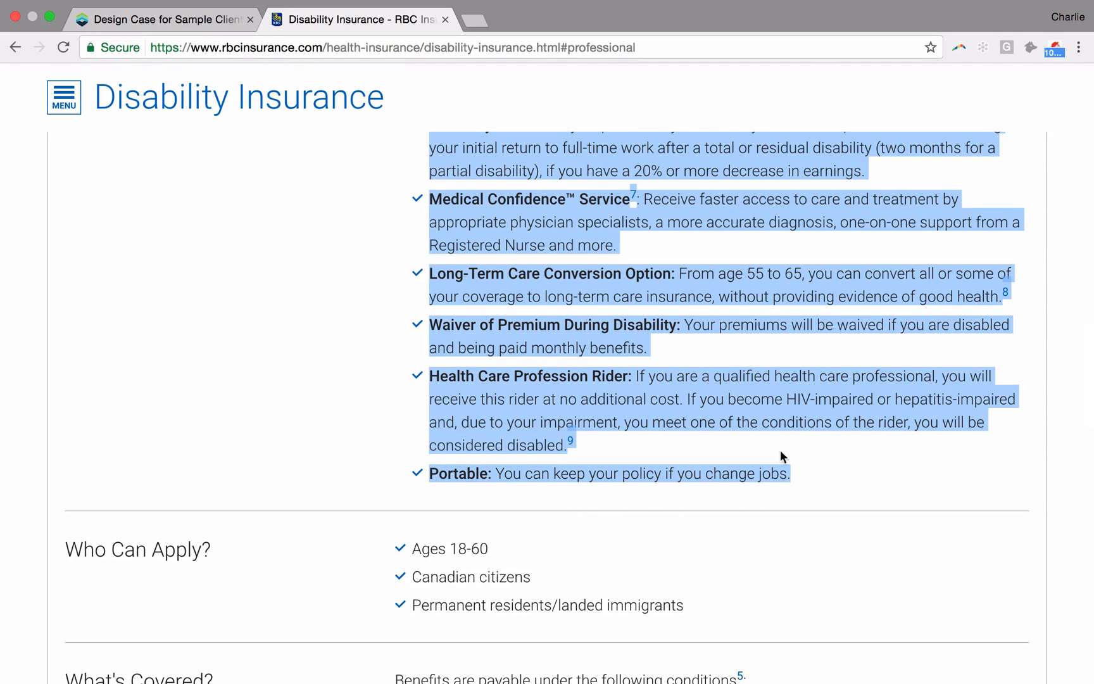
left_click(169, 20)
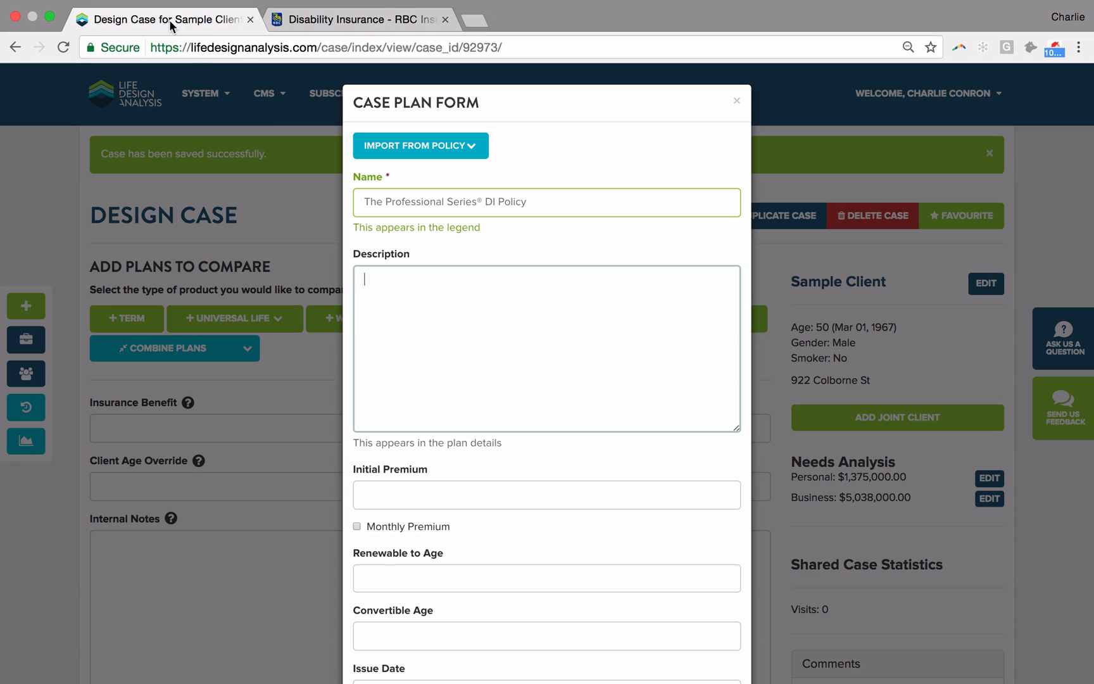
key("super+v")
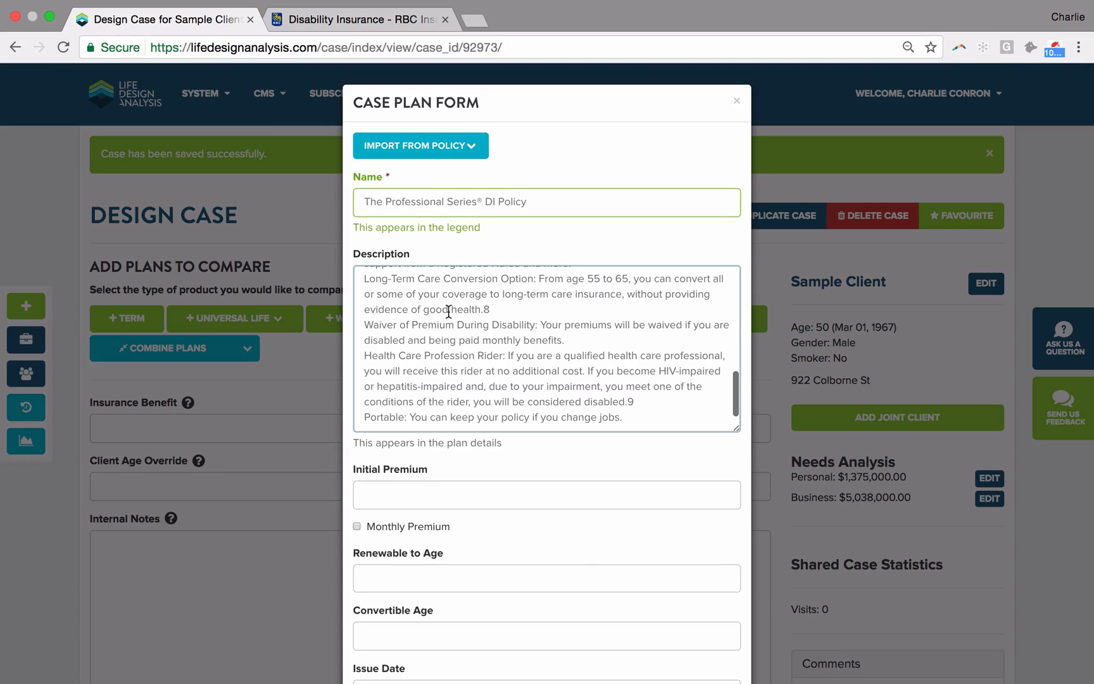
scroll(448, 312, "up", 10)
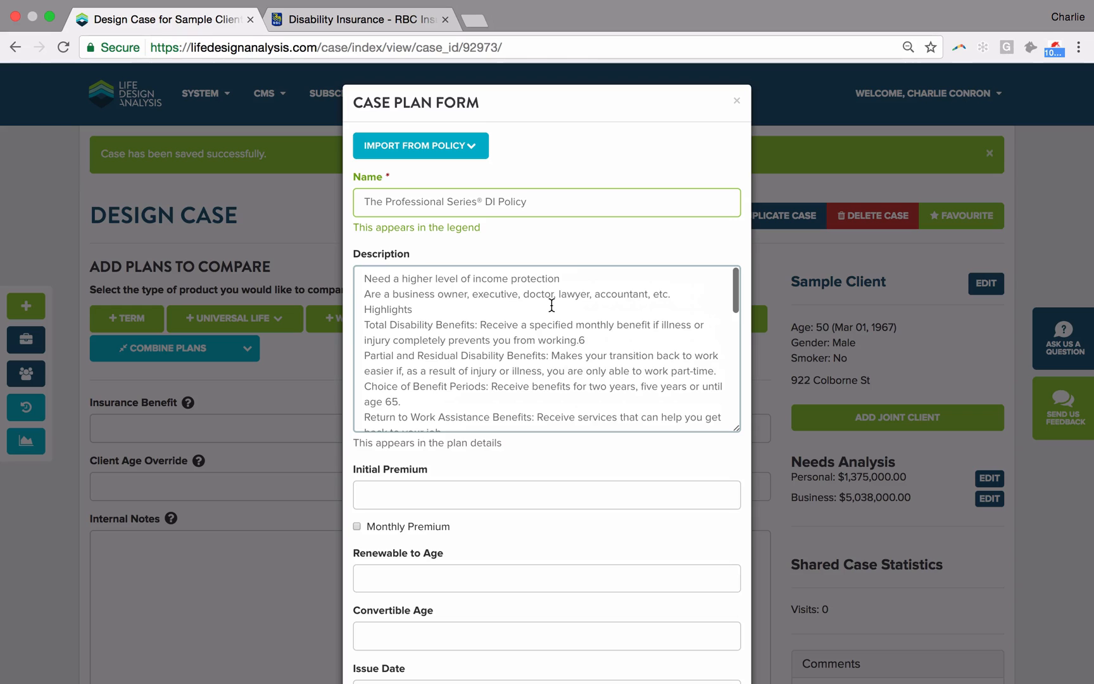
scroll(551, 305, "down", 2)
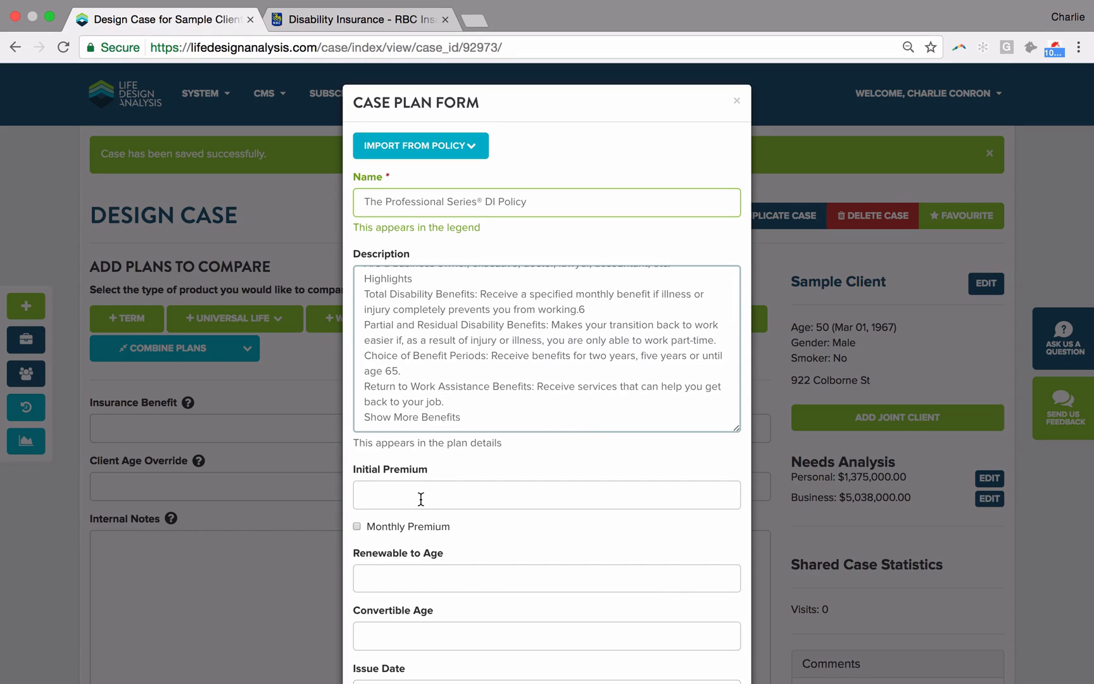
Step: Switch to RBC Illustrations and set the base coverage's elimination period to 90 days
key("super+Tab")
key("super+Tab")
key("super+Tab")
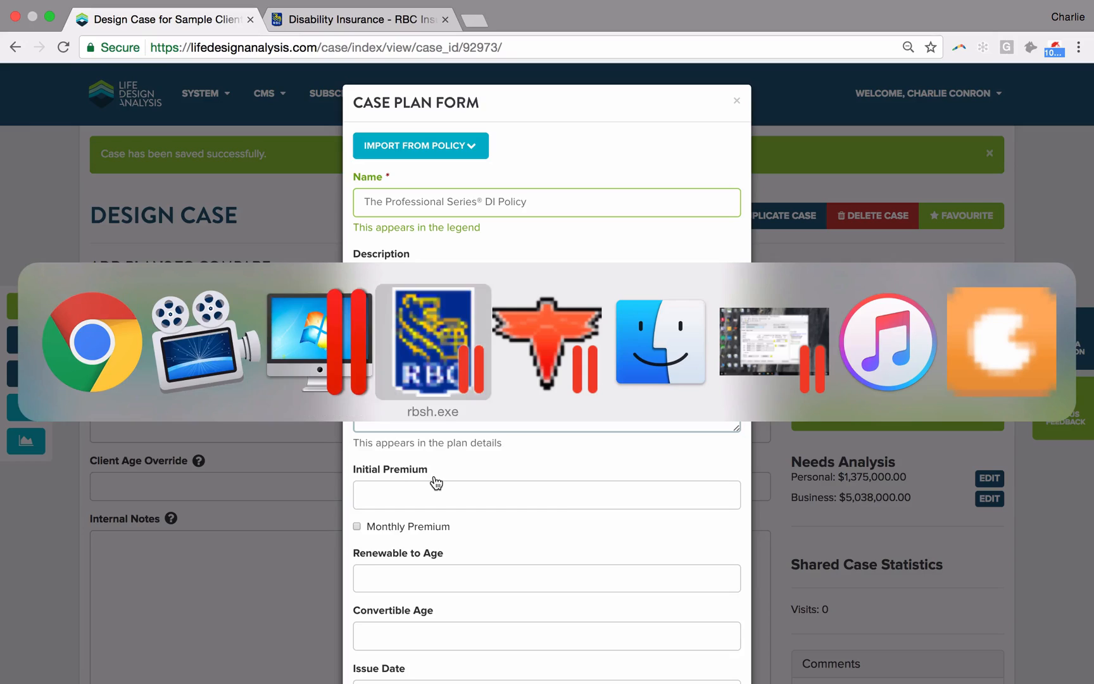
left_click(326, 381)
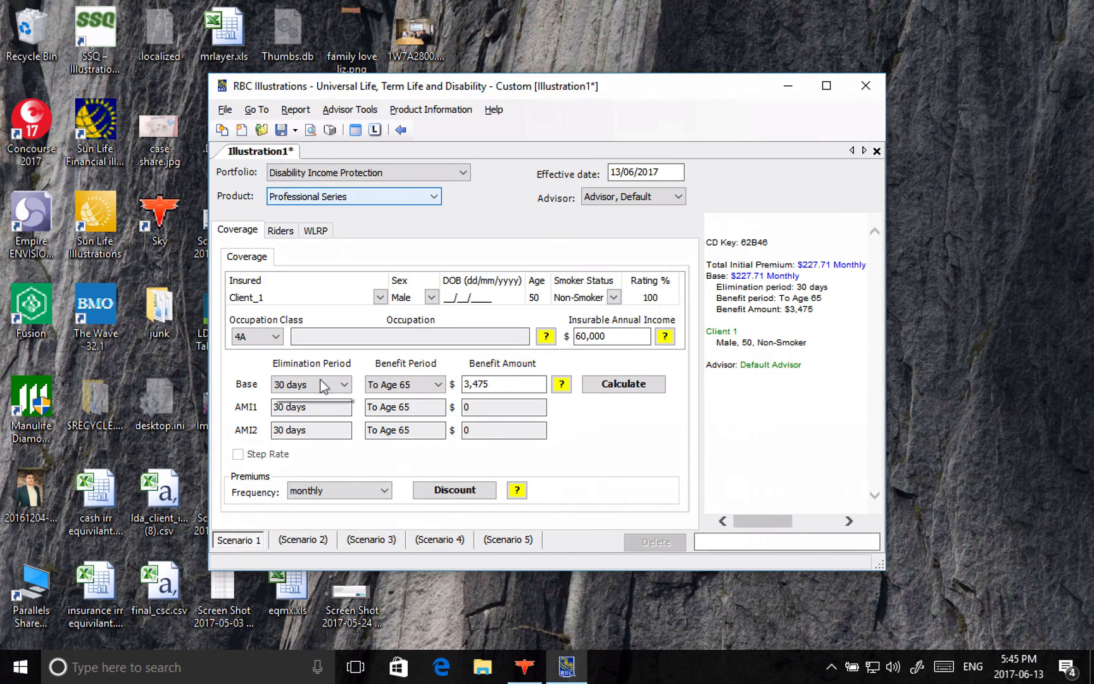
left_click(314, 414)
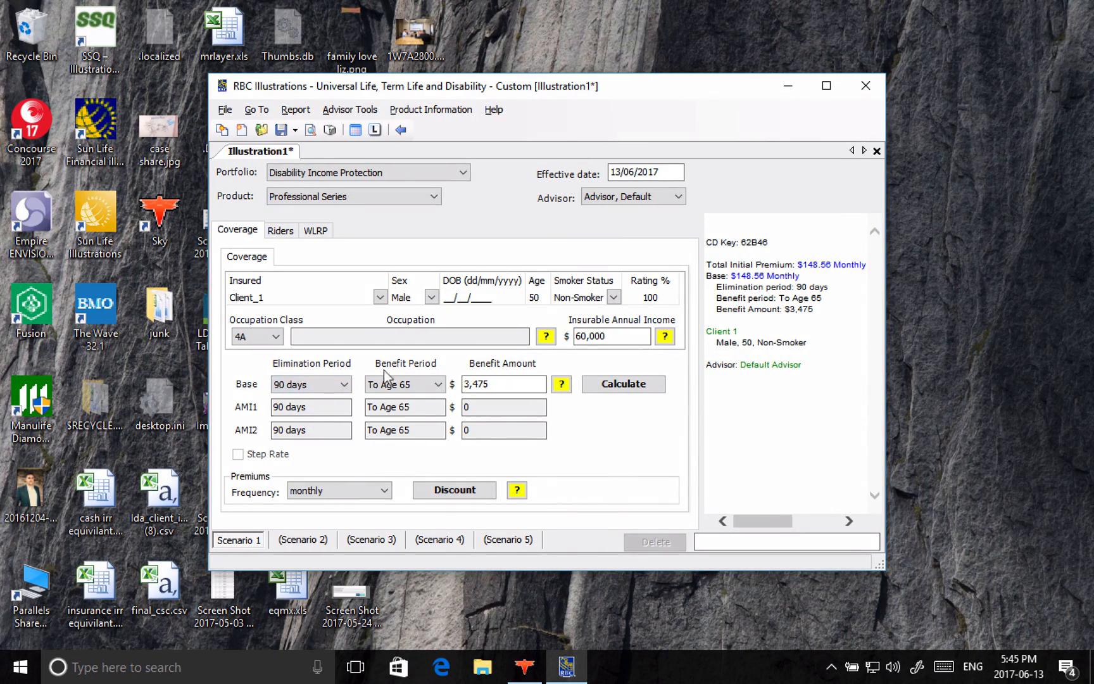
Step: Show the illustration's yearly value table, check the first year's total annual premium, and return to the coverage inputs
left_click(330, 130)
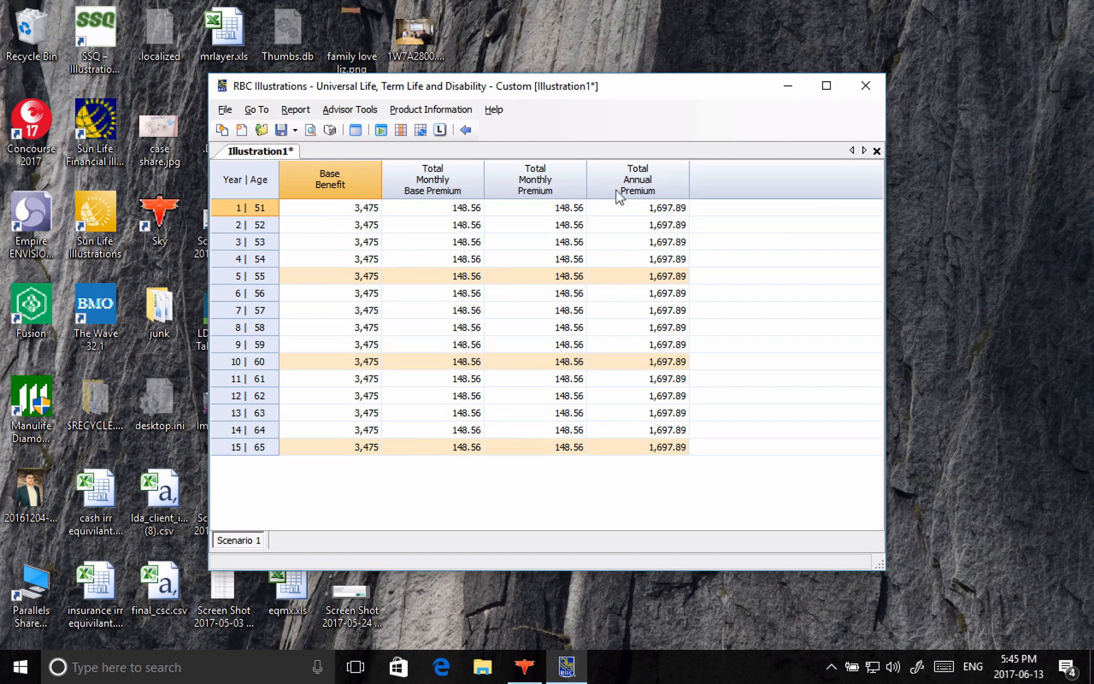
left_click(655, 206)
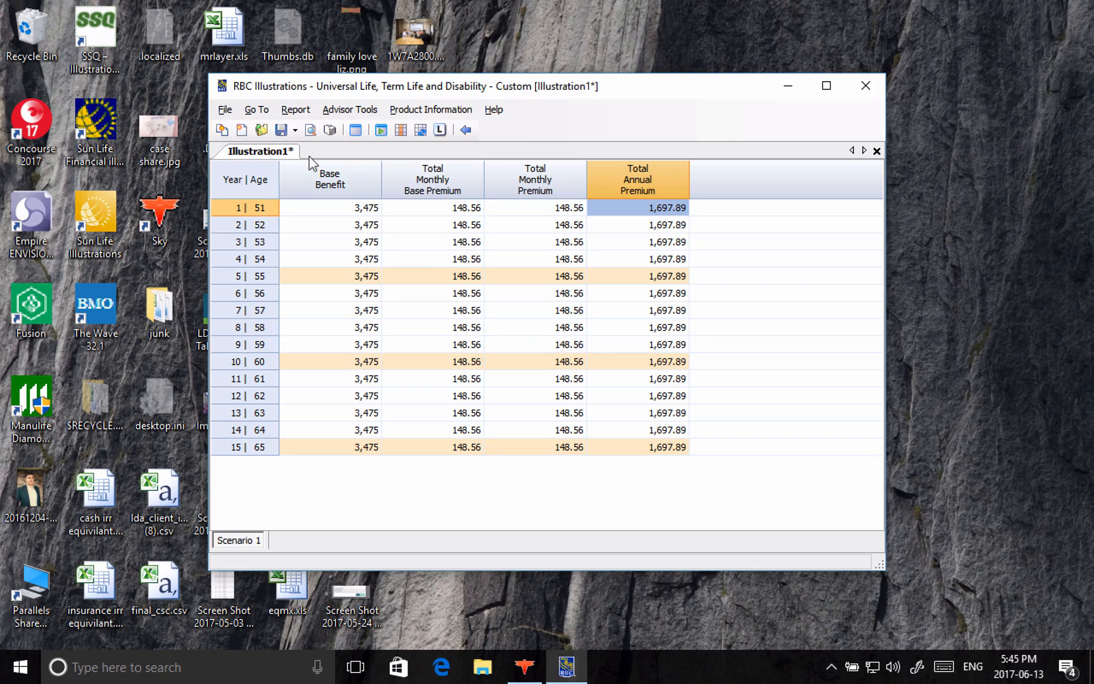
left_click(465, 129)
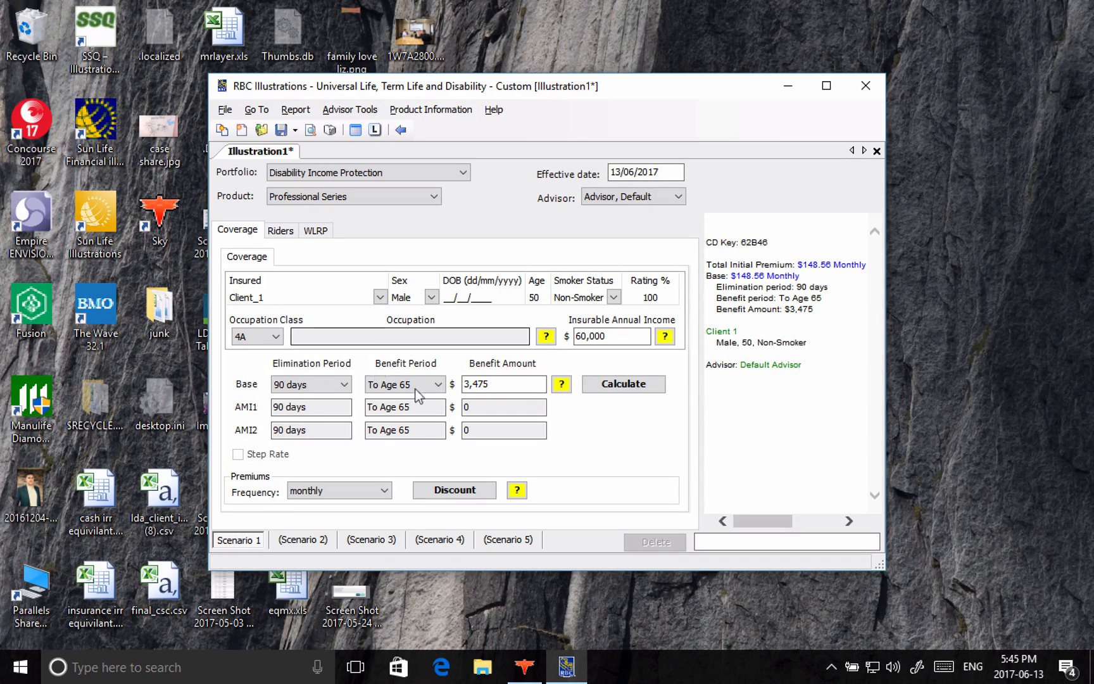
Step: Set the client's insurable annual income to 100,000 in the Professional Series illustration
left_click(622, 336)
left_click(622, 335)
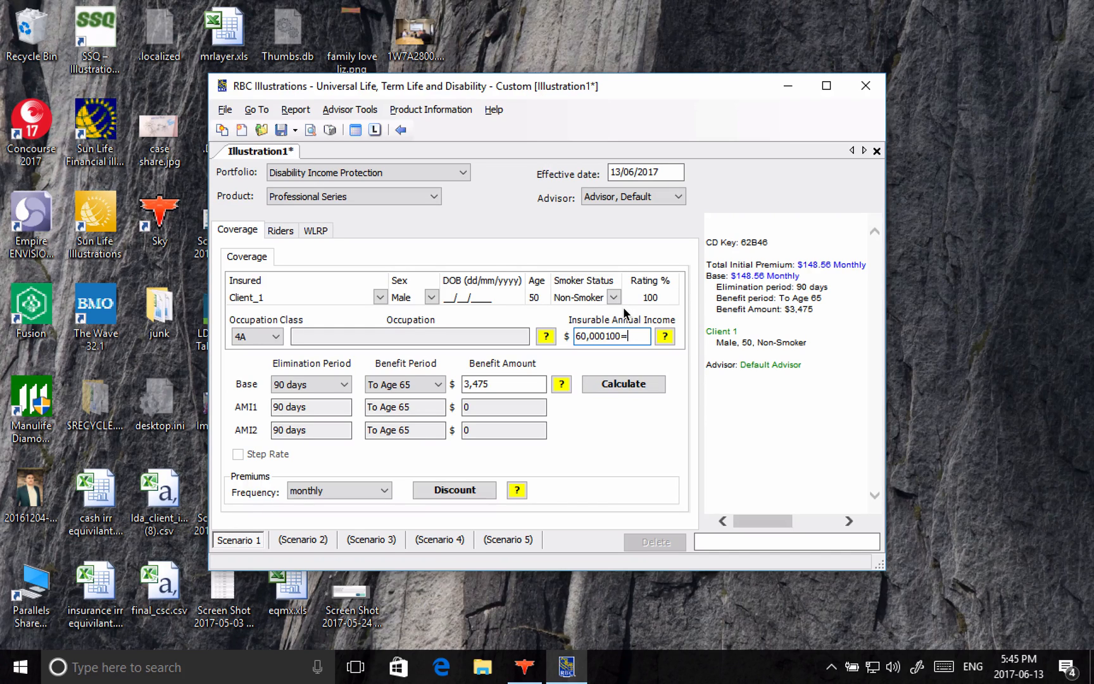
key("BackSpace")
key("BackSpace")
key("BackSpace")
type("100")
left_click(724, 400)
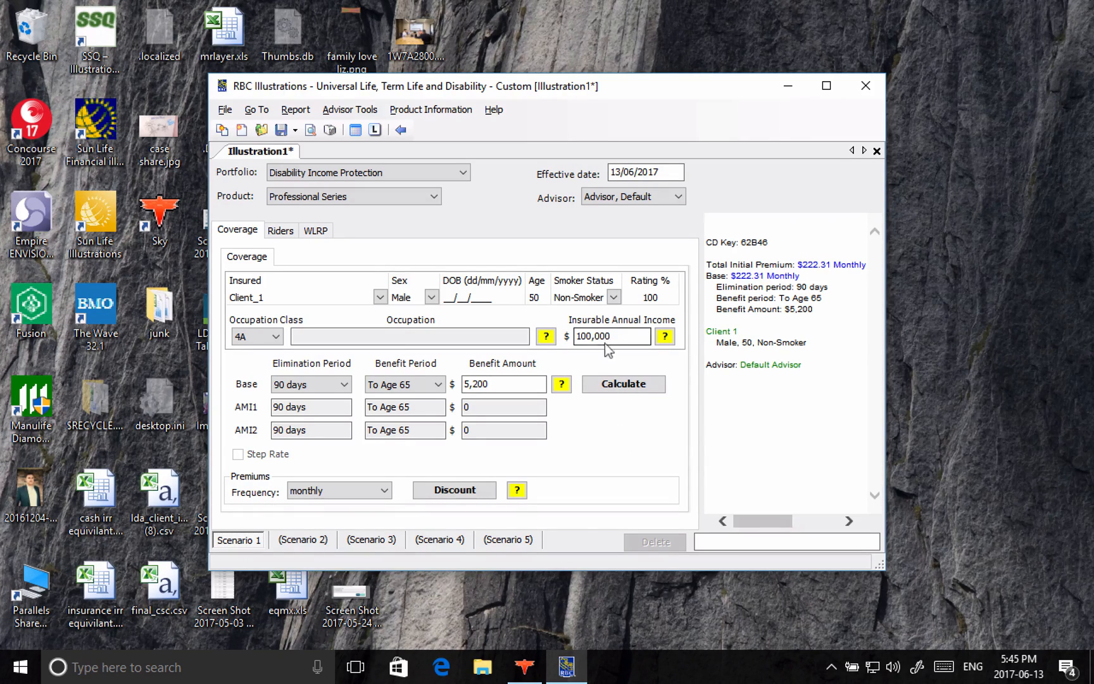
Step: Switch back to the case plan form in Chrome and enter 222.31*12 as the initial premium, checking the monthly premium in RBC Illustrations
key("super+Tab")
key("super+Tab")
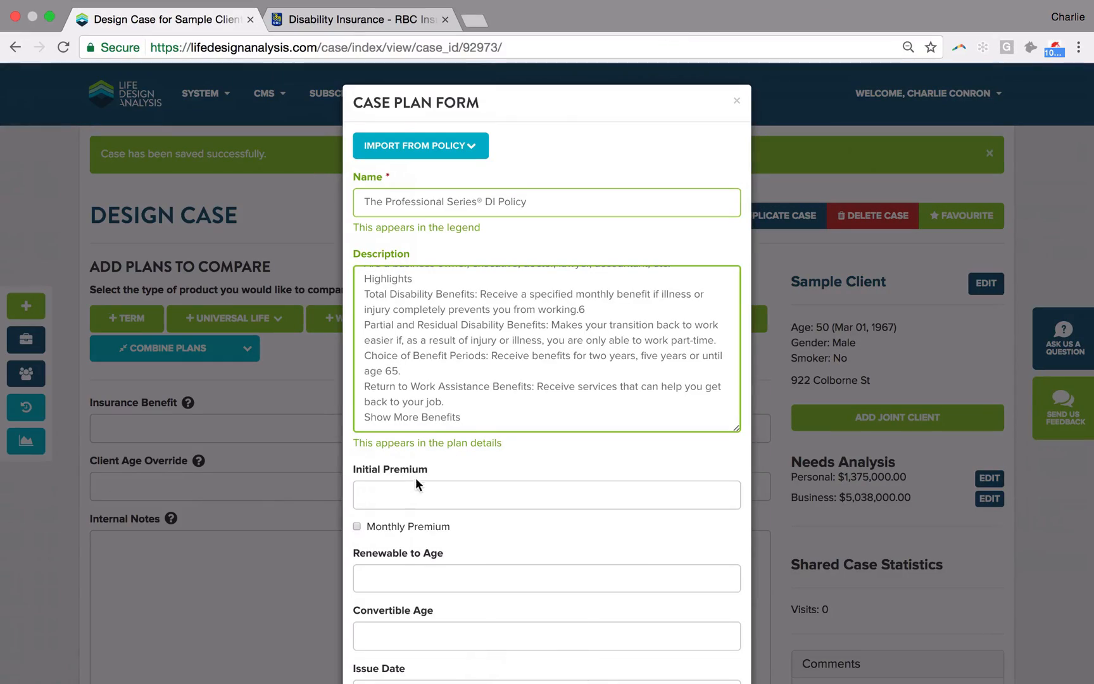
left_click(416, 486)
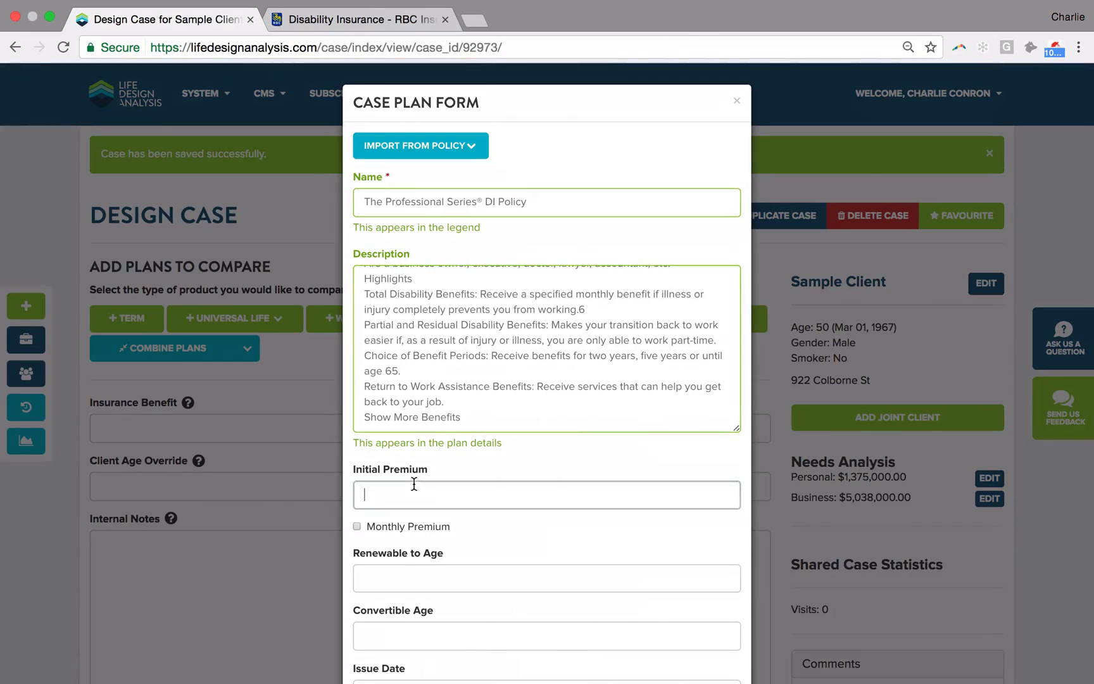
type("22")
key("super+Tab")
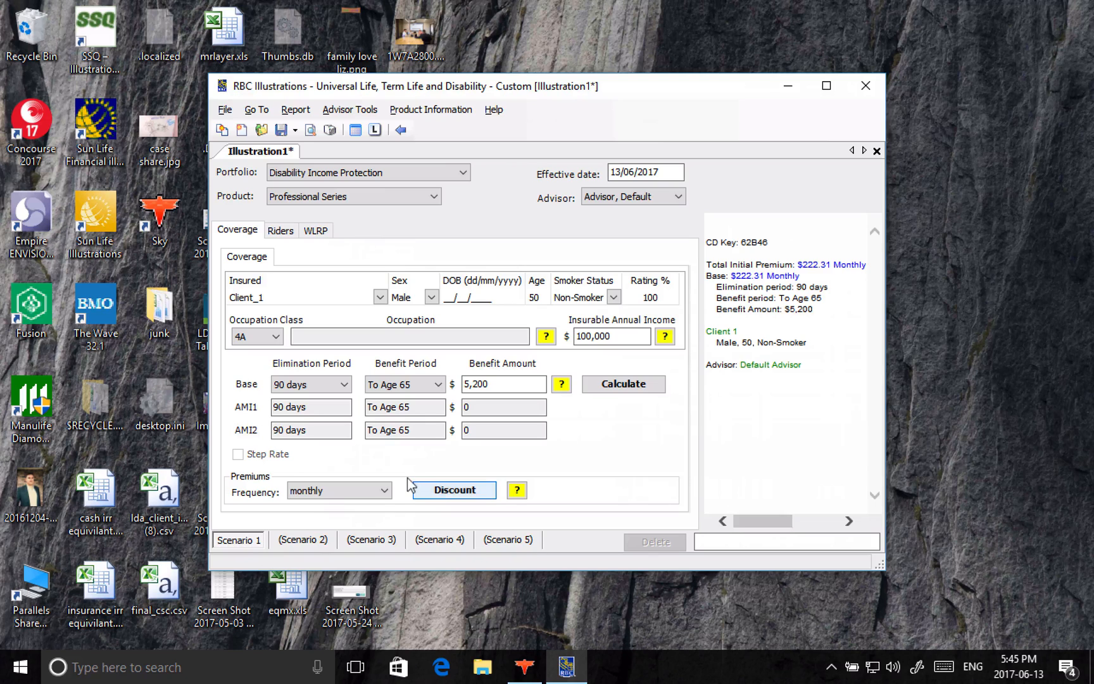
key("super+Tab")
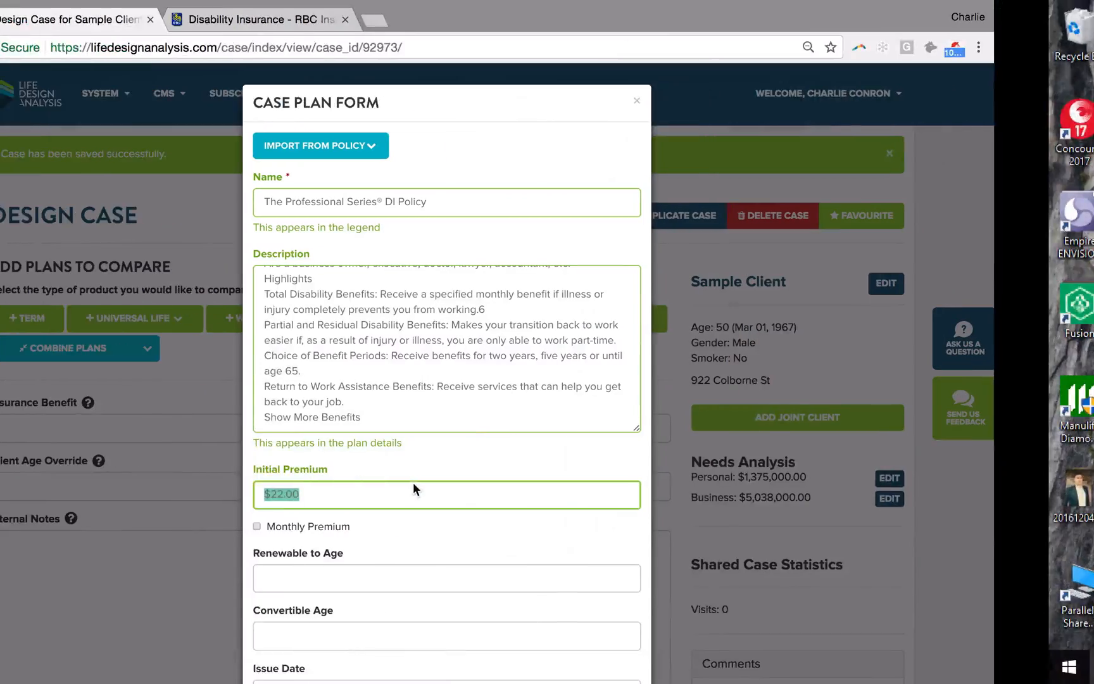
type("22")
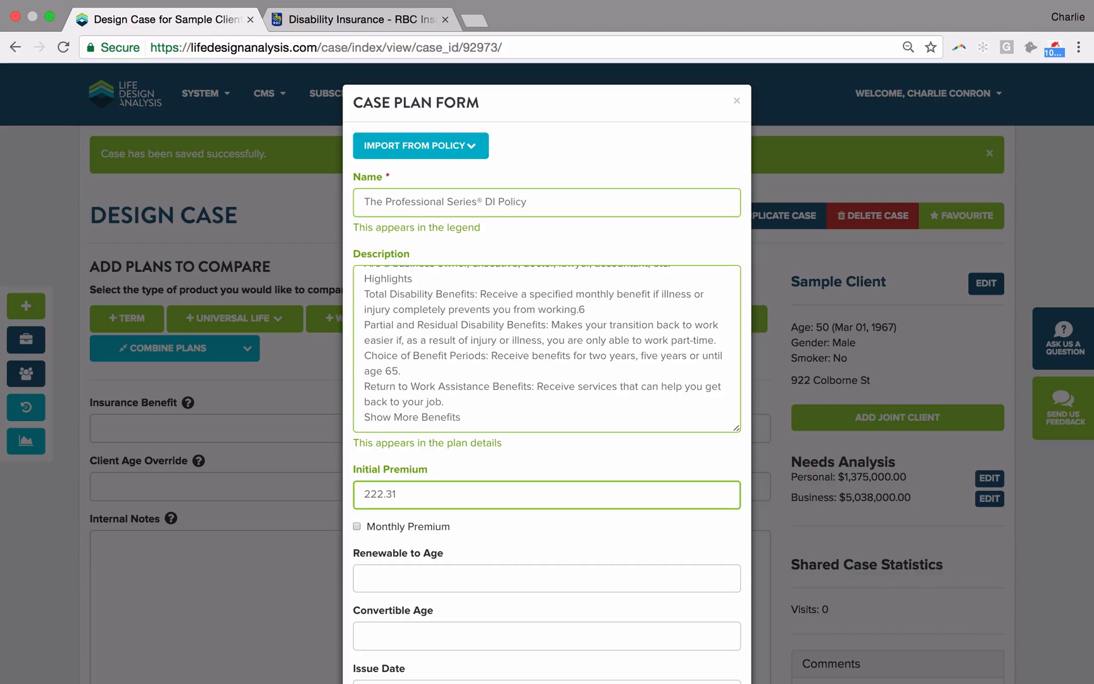
type("2.31*12")
Step: Set the plan's Renewable to Age to 65 and look over the surrounding form fields
scroll(402, 468, "down", 2)
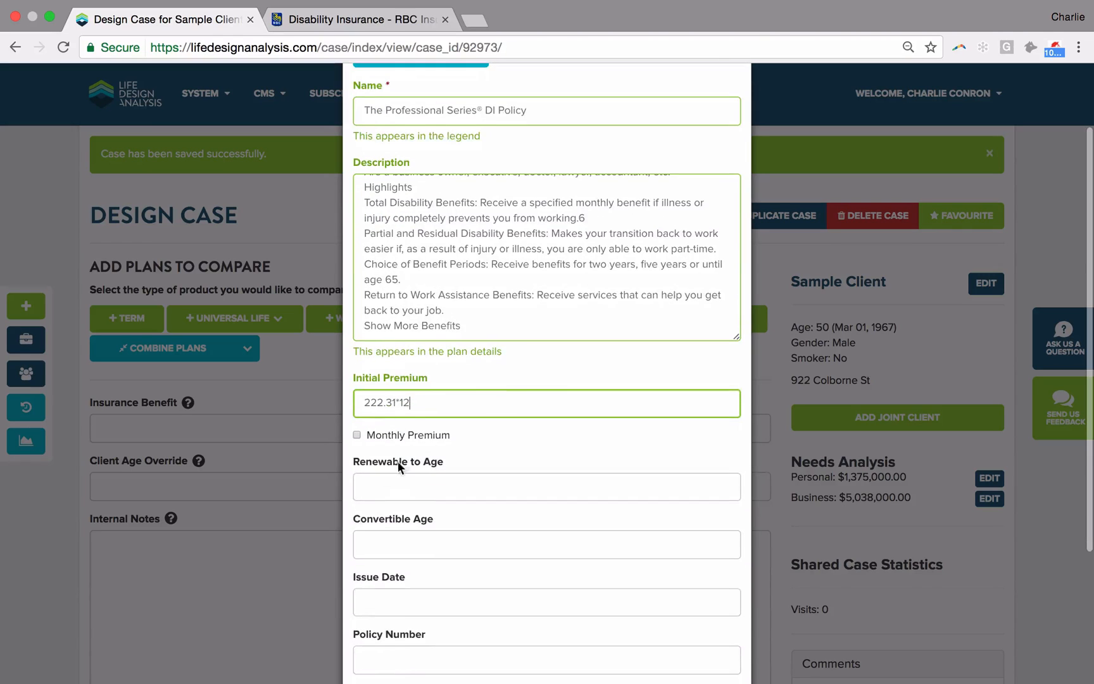
left_click(406, 492)
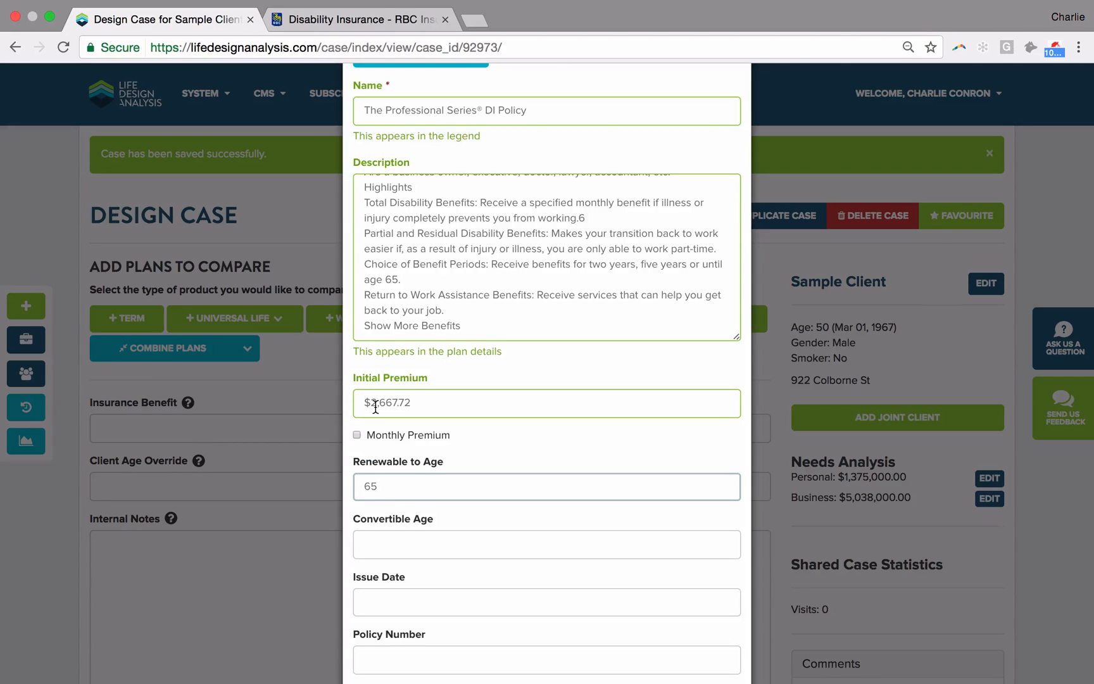
scroll(376, 407, "down", 5)
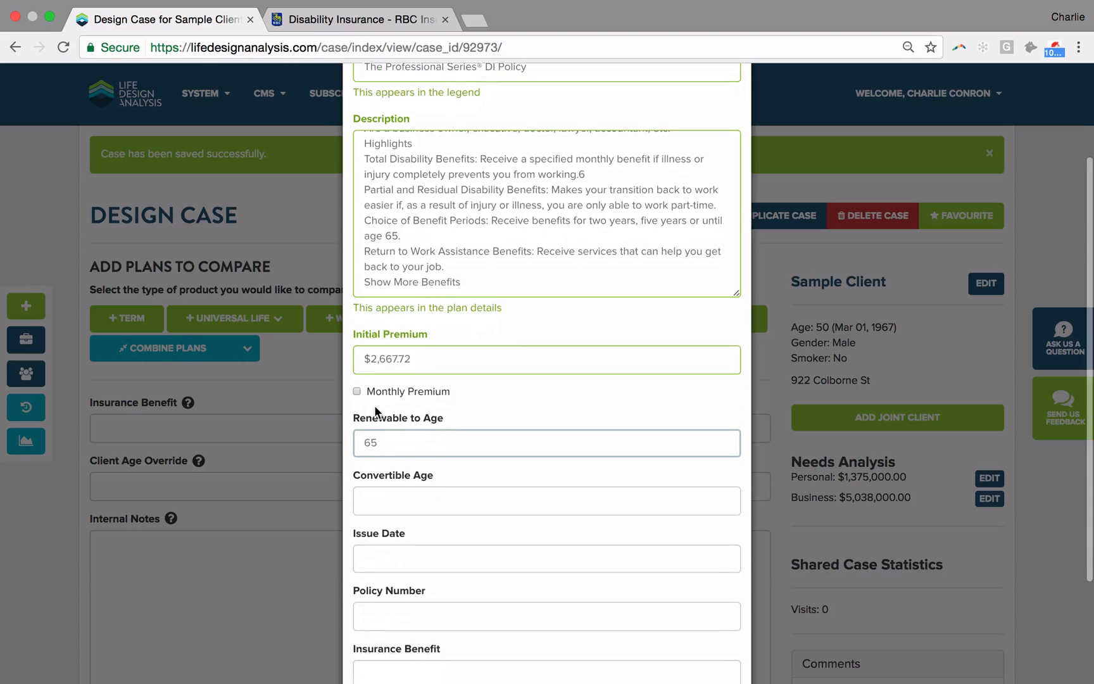
scroll(375, 407, "up", 7)
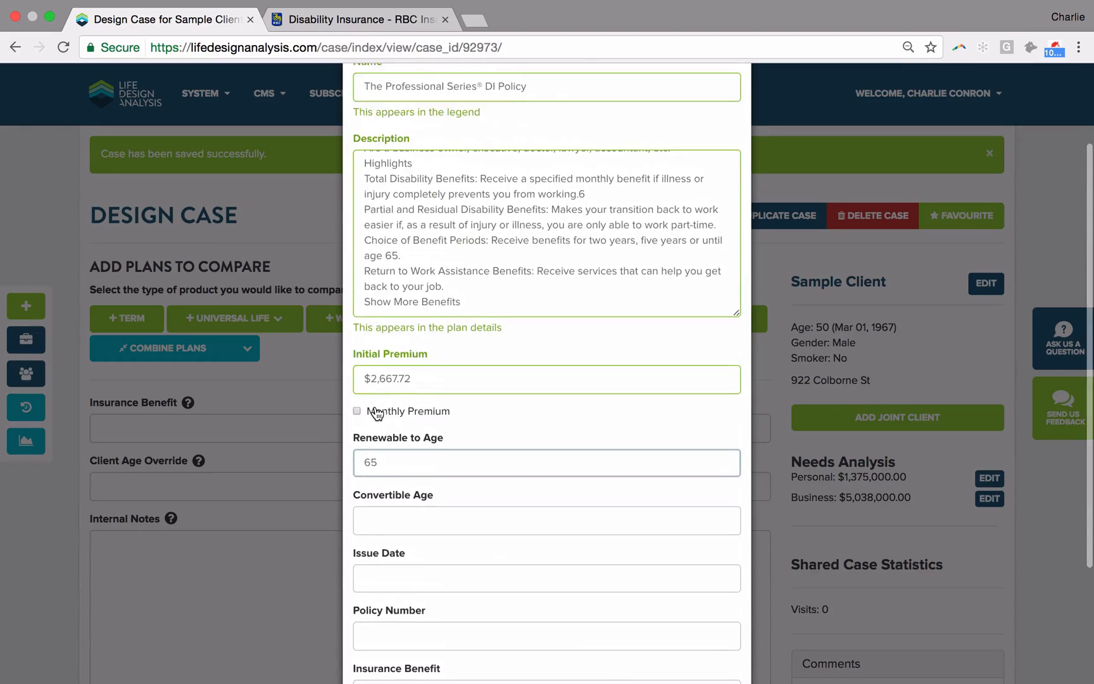
Step: Add "90 Day Wait" to the end of the plan name, checking the base elimination period in RBC Illustrations
left_click(566, 194)
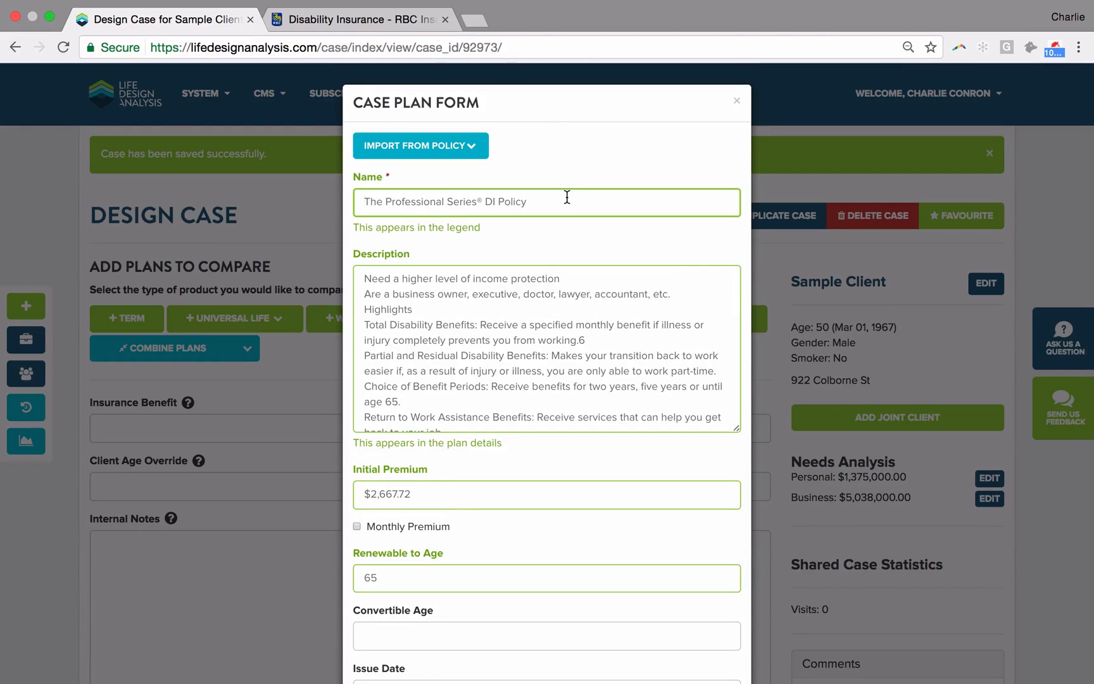
key("super+Tab")
key("super+Tab")
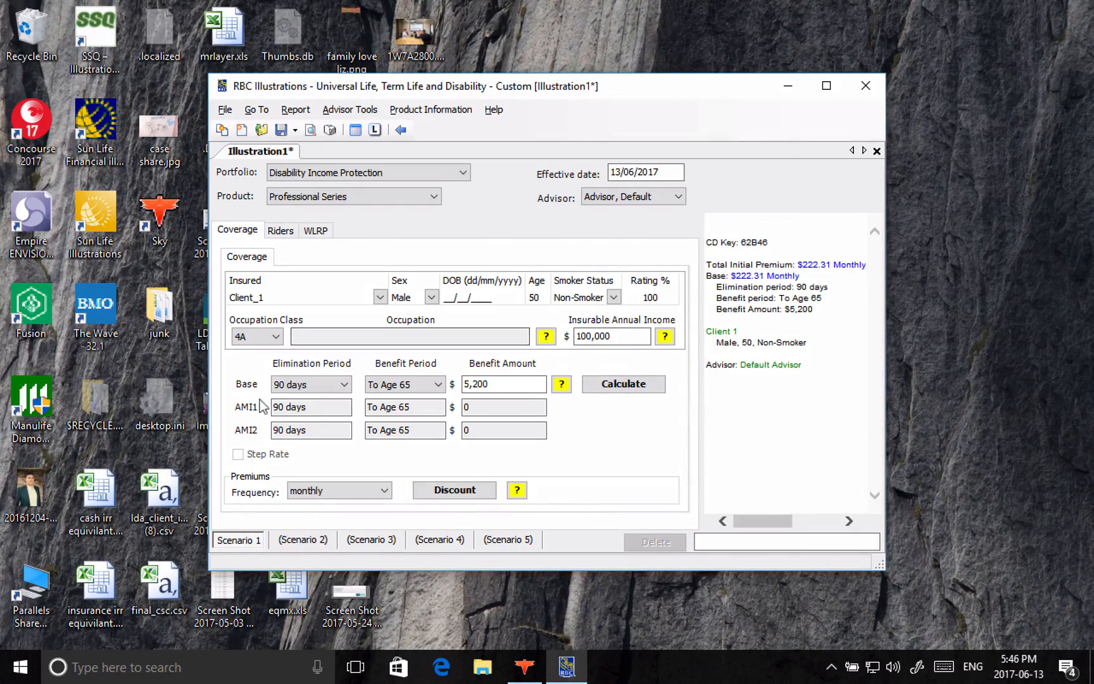
key("super+Tab")
left_click(320, 383)
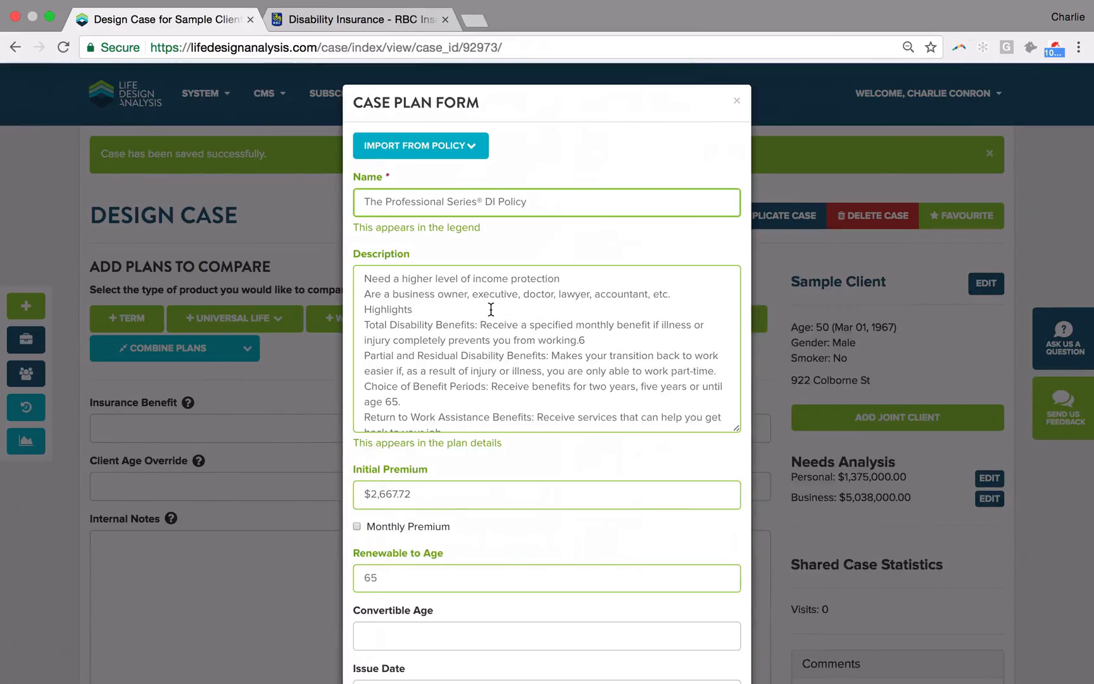
type("90 Day Wait")
Step: Look over the plan's description and remaining fields, and save the 90 Day Wait plan to the case
scroll(390, 305, "down", 10)
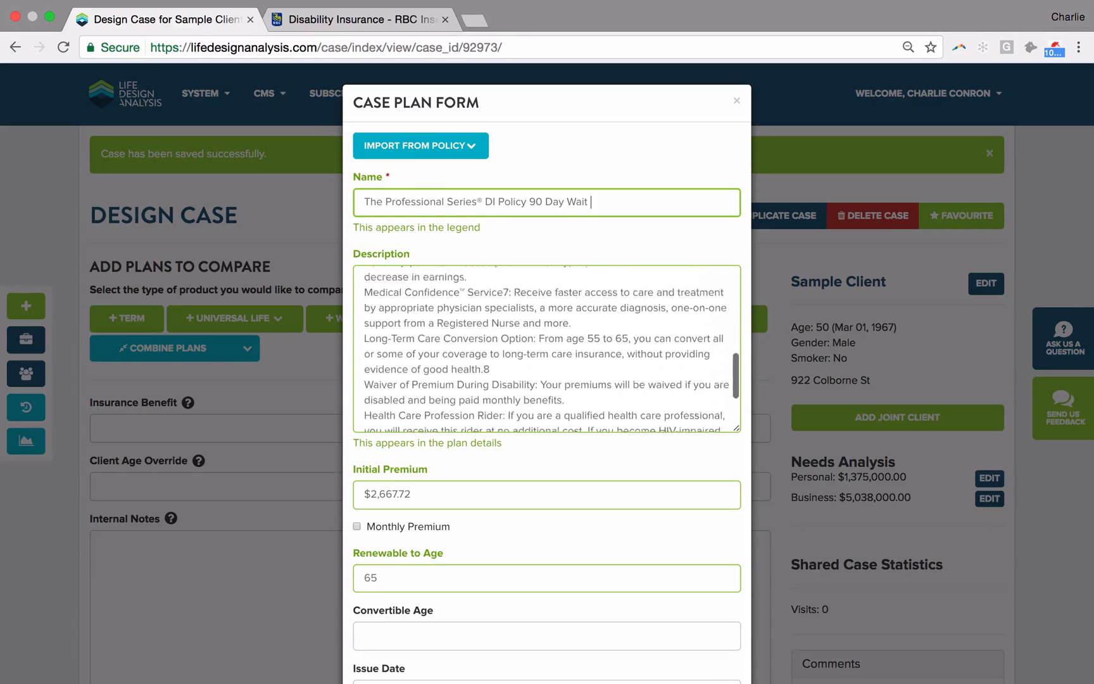
scroll(465, 357, "down", 10)
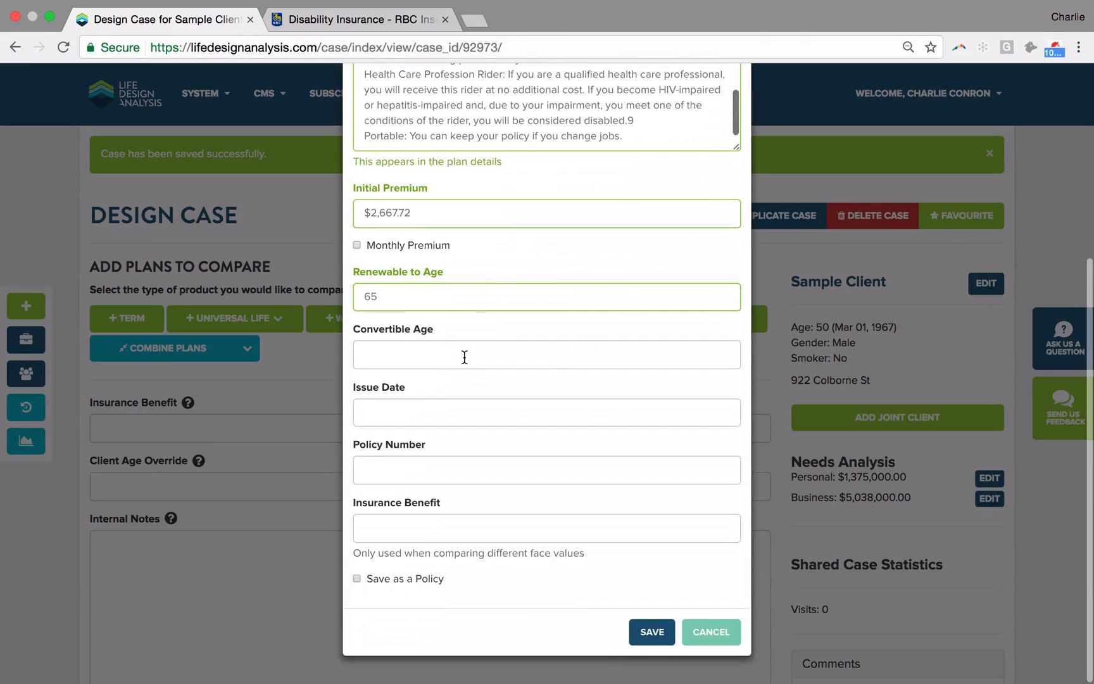
scroll(577, 104, "up", 5)
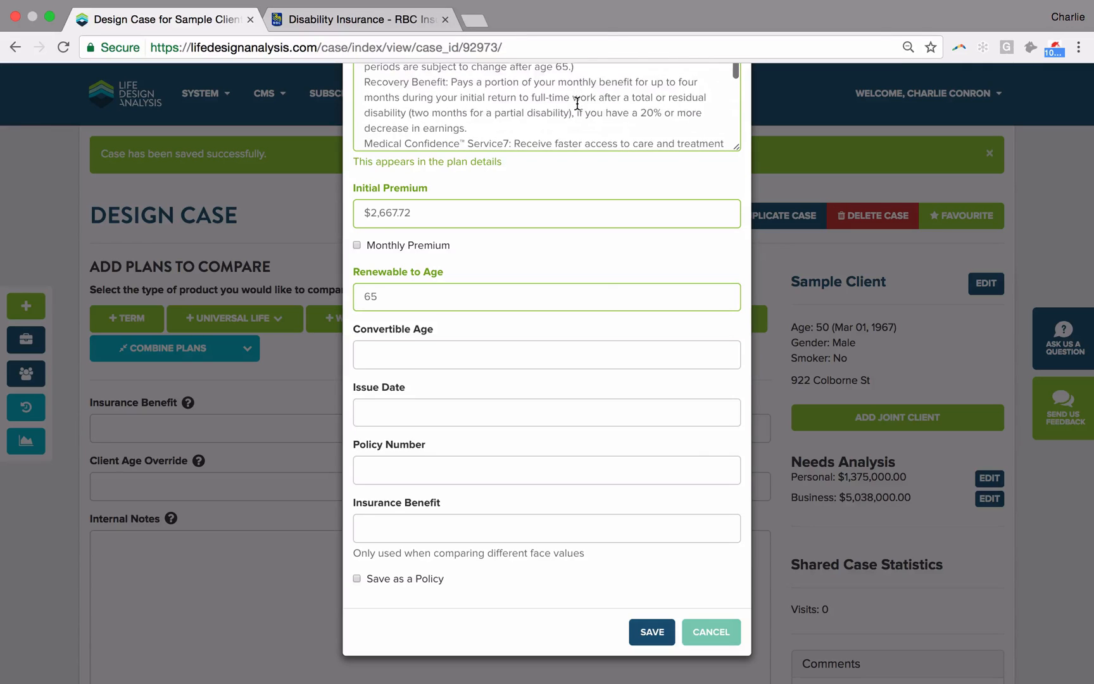
scroll(610, 125, "down", 5)
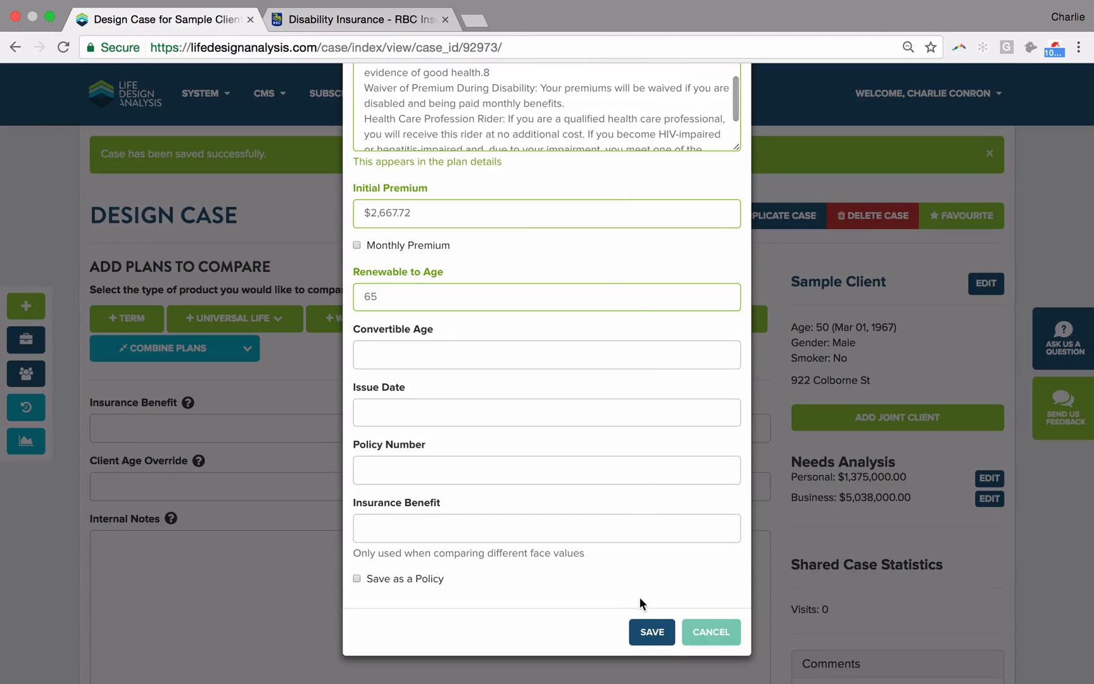
left_click(650, 633)
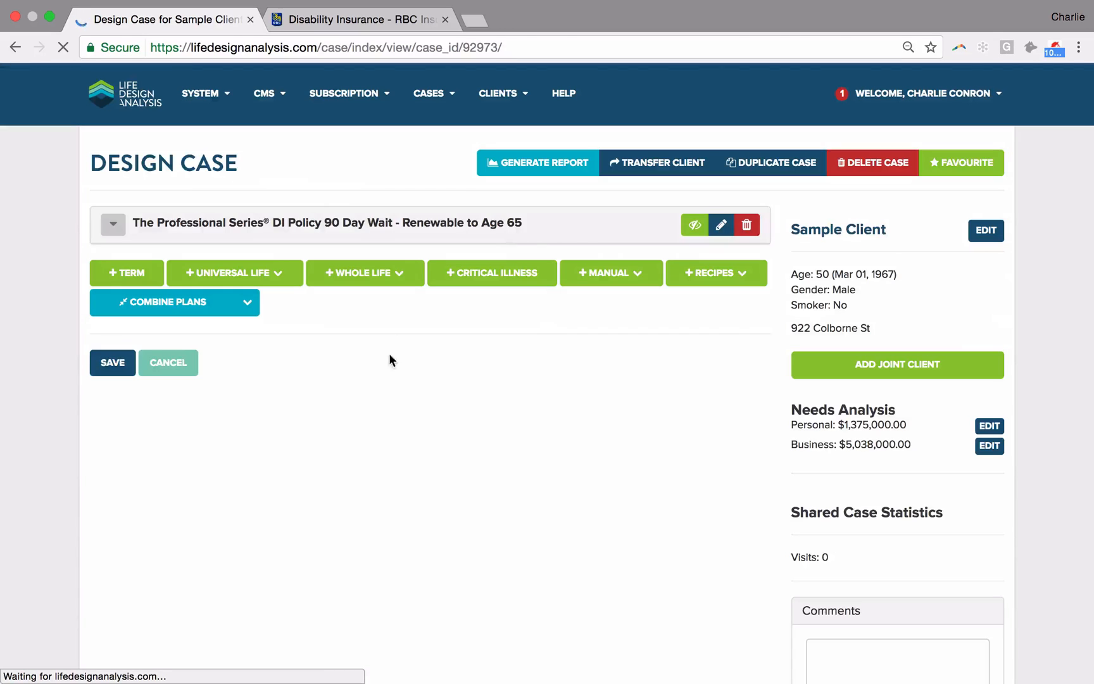
Step: Add a manual Minimum Funded UL plan and replace its description with the copied Professional Series policy text
left_click(622, 276)
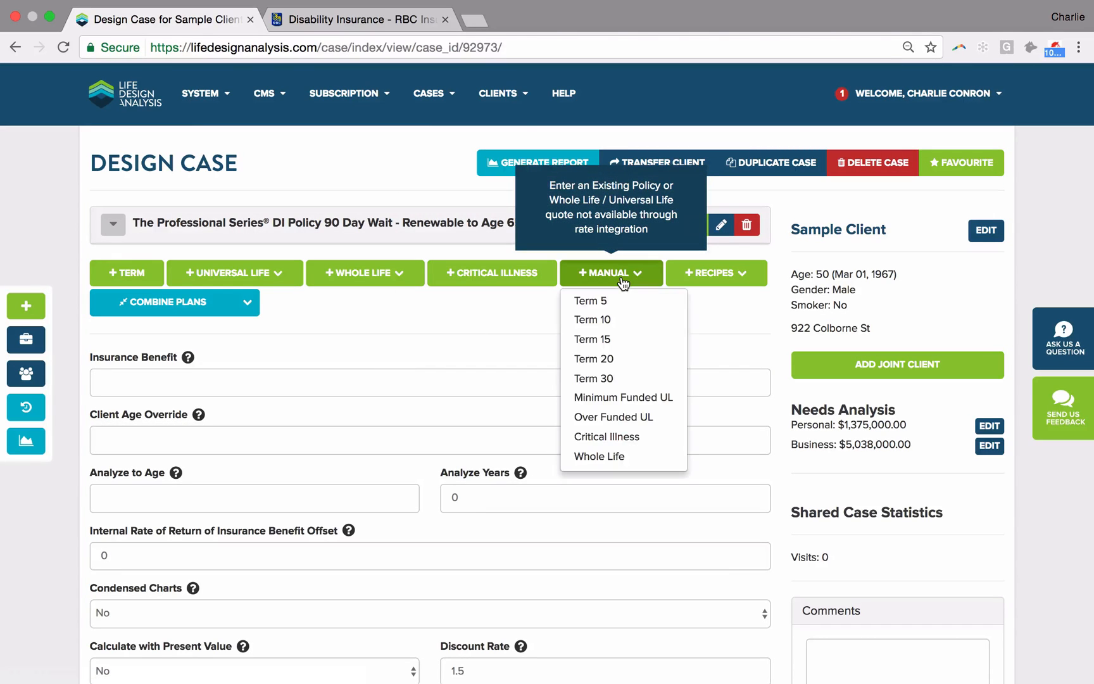
left_click(629, 400)
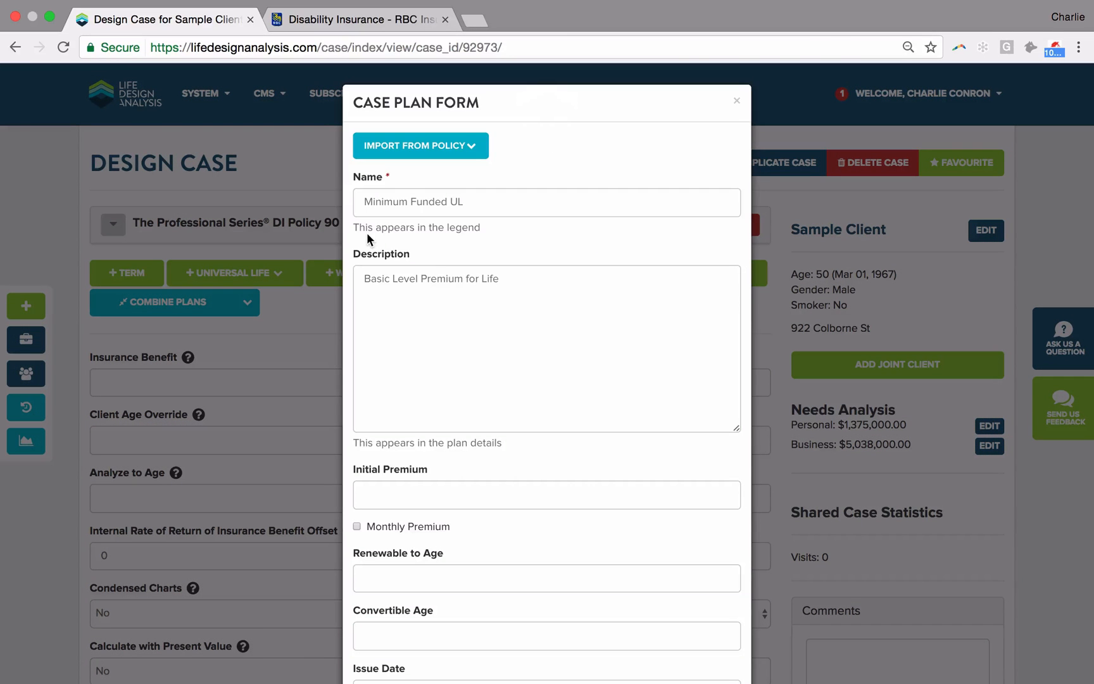
triple_click(454, 305)
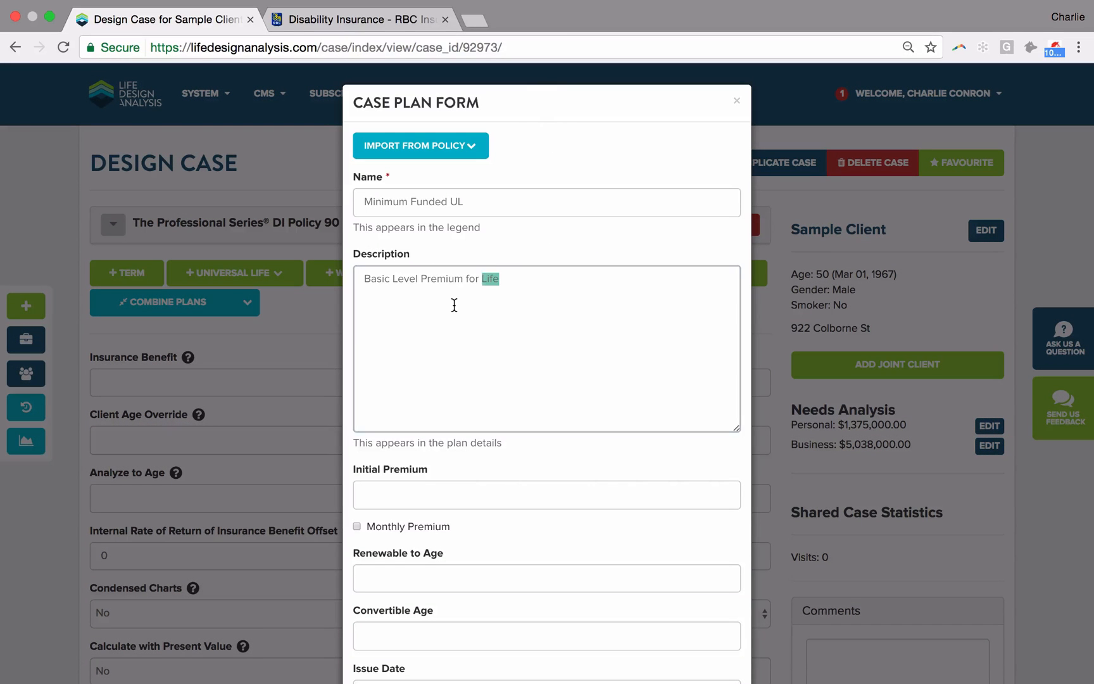
key("super+v")
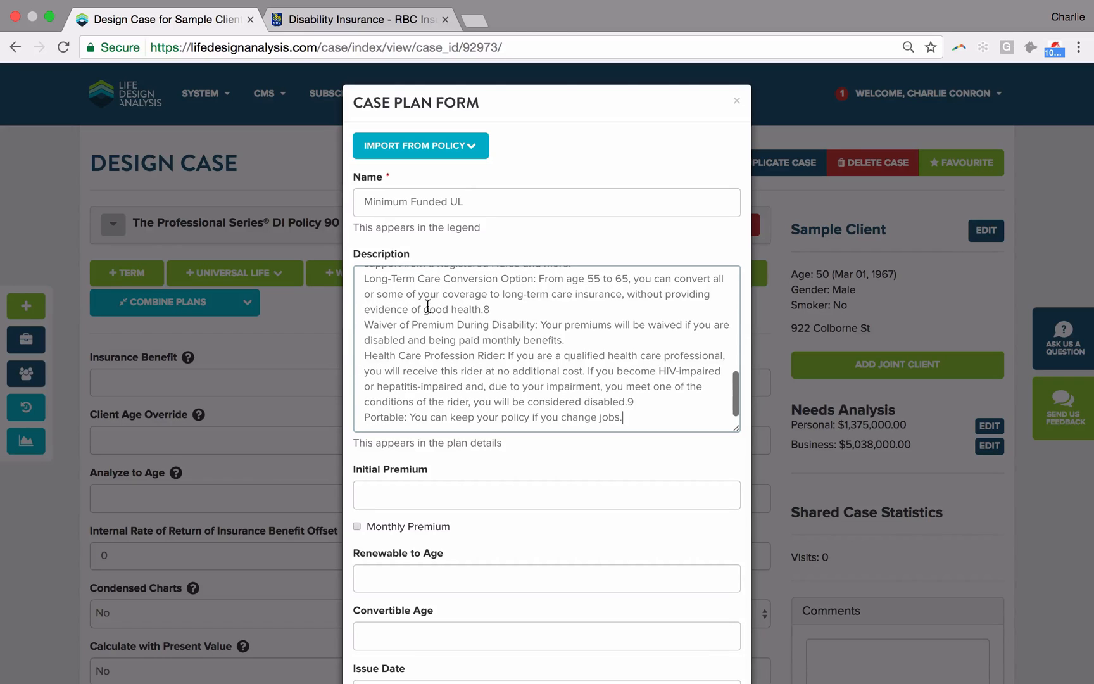
Step: Rename the new plan "The Professional Series® DI Policy 30 Day Wait"
triple_click(458, 202)
key("BackSpace")
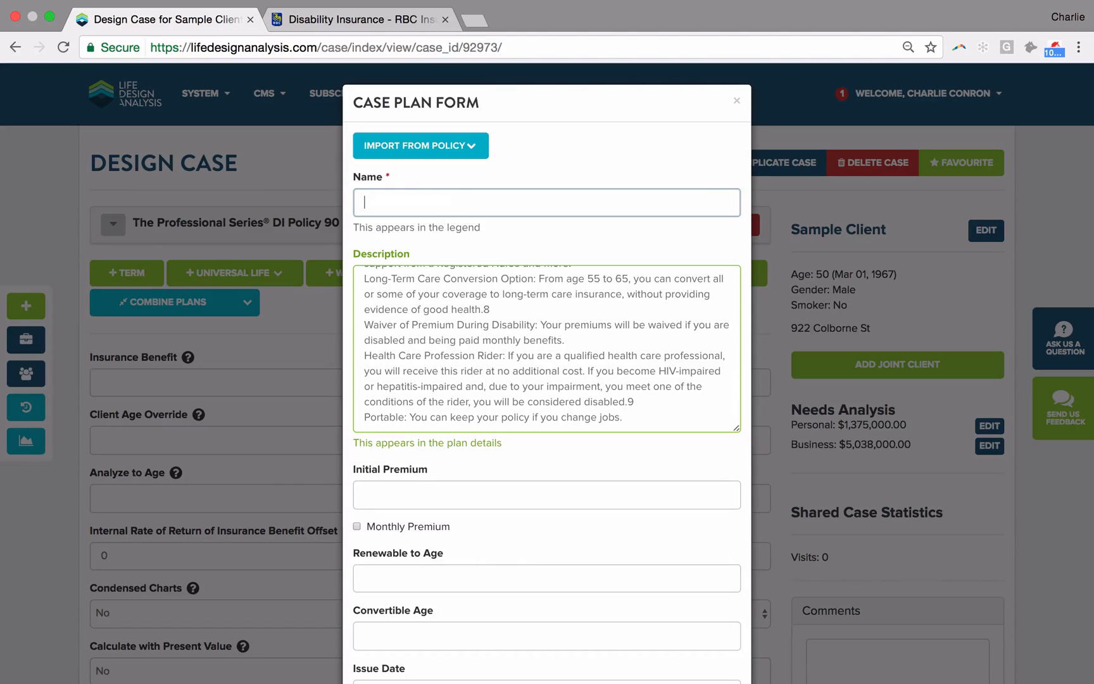
type("R")
key("BackSpace")
type("The")
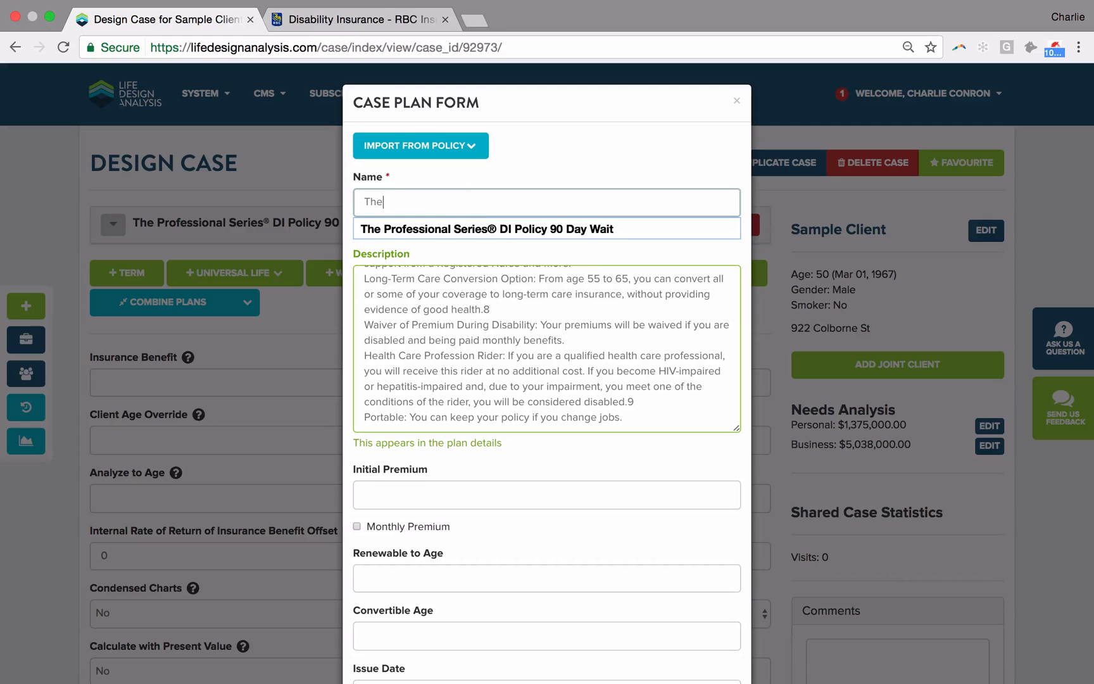
left_click(505, 225)
double_click(530, 202)
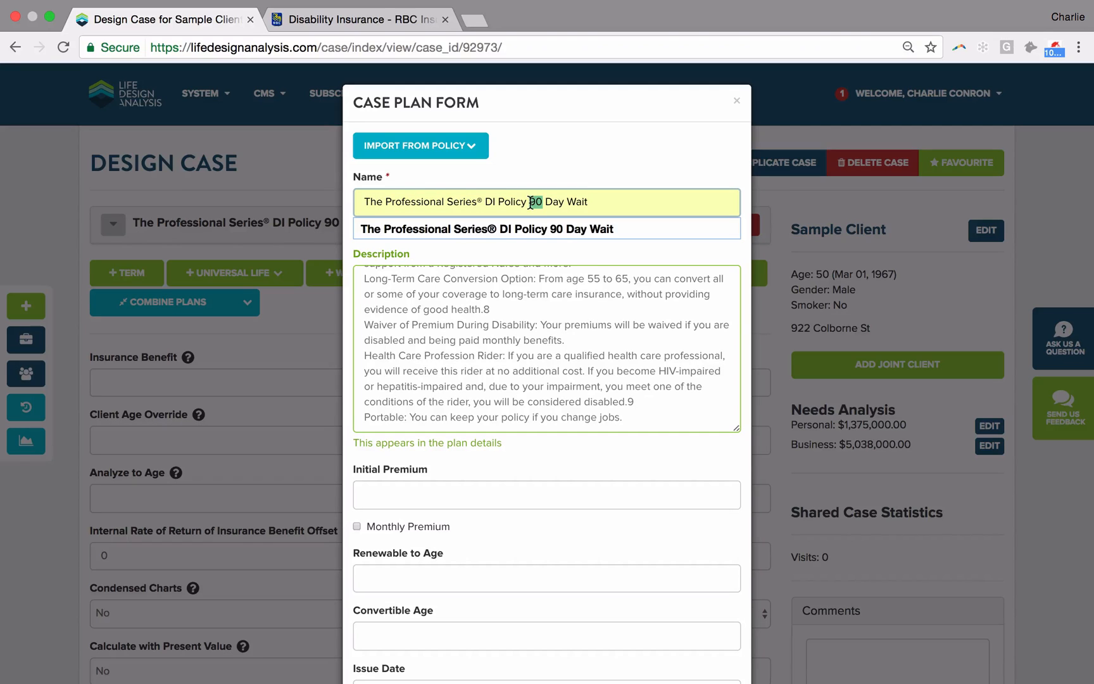
type("30")
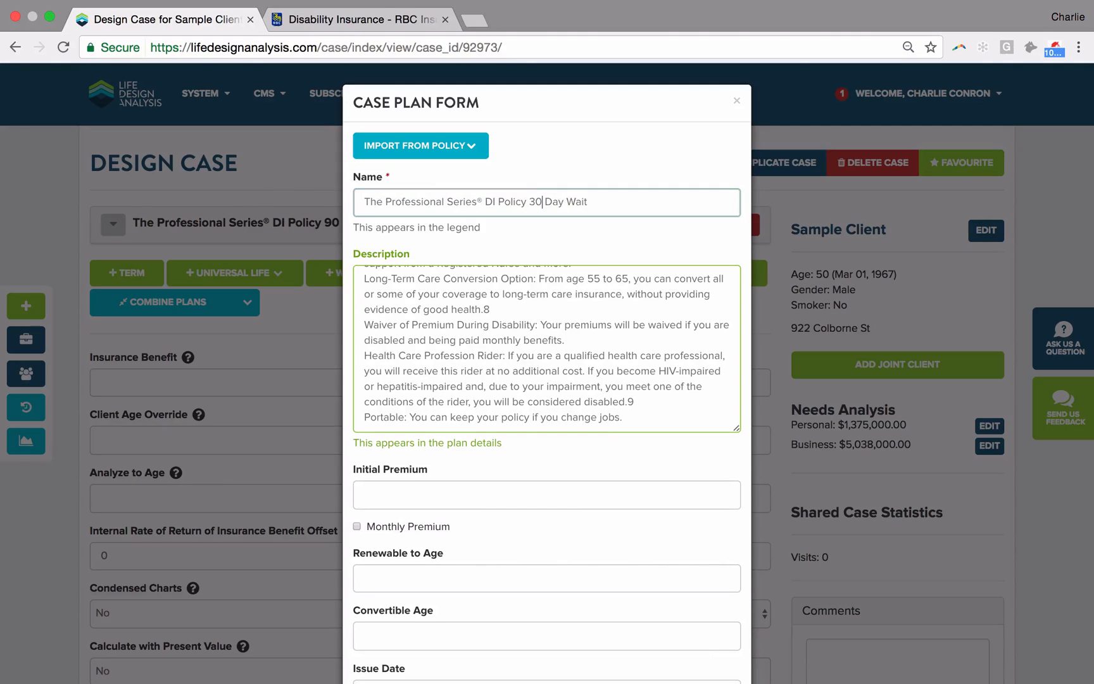
Step: Switch to RBC Illustrations, set the base elimination period to 30 days, and check the maximum monthly benefit calculation
left_click(458, 487)
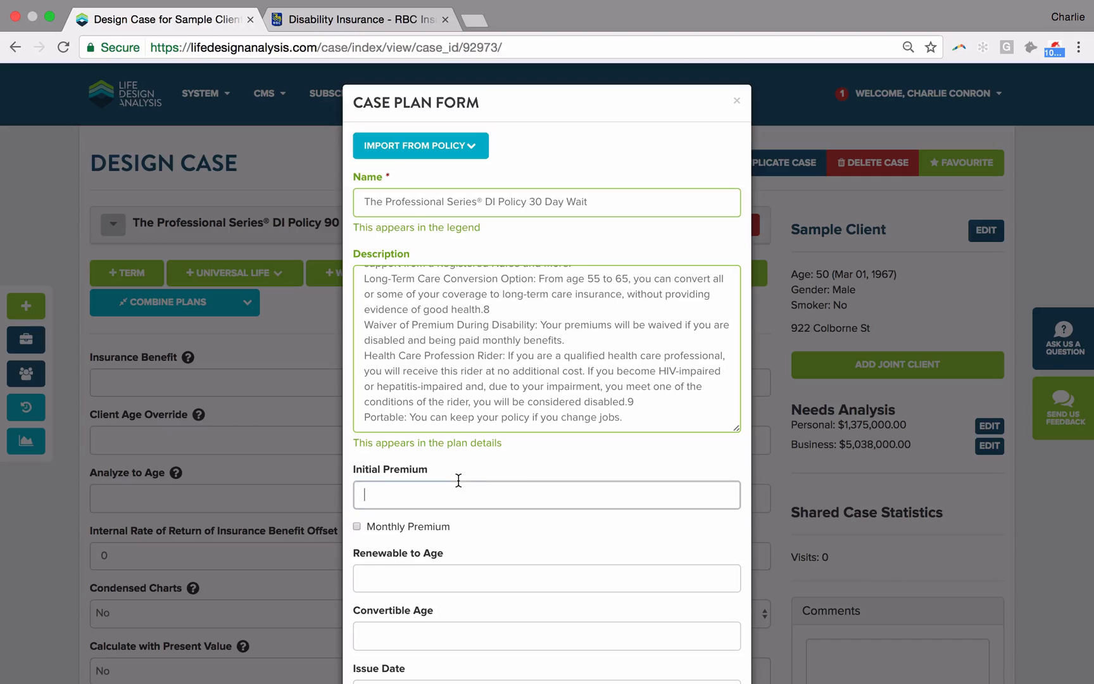
key("super+Tab")
key("super+Tab")
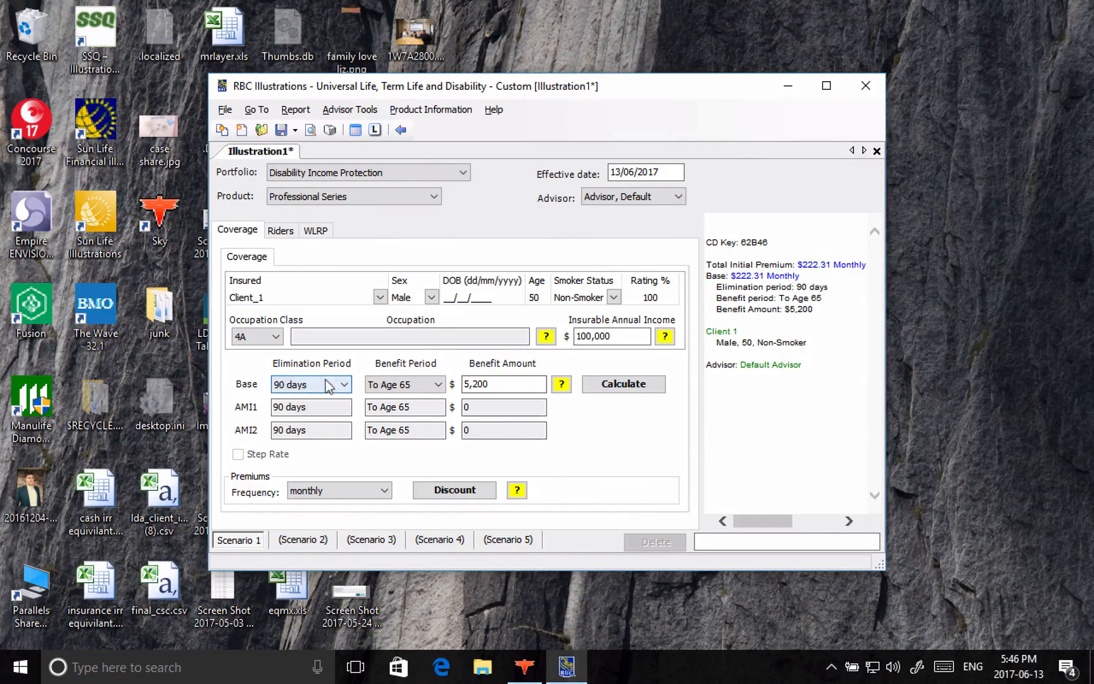
left_click(329, 383)
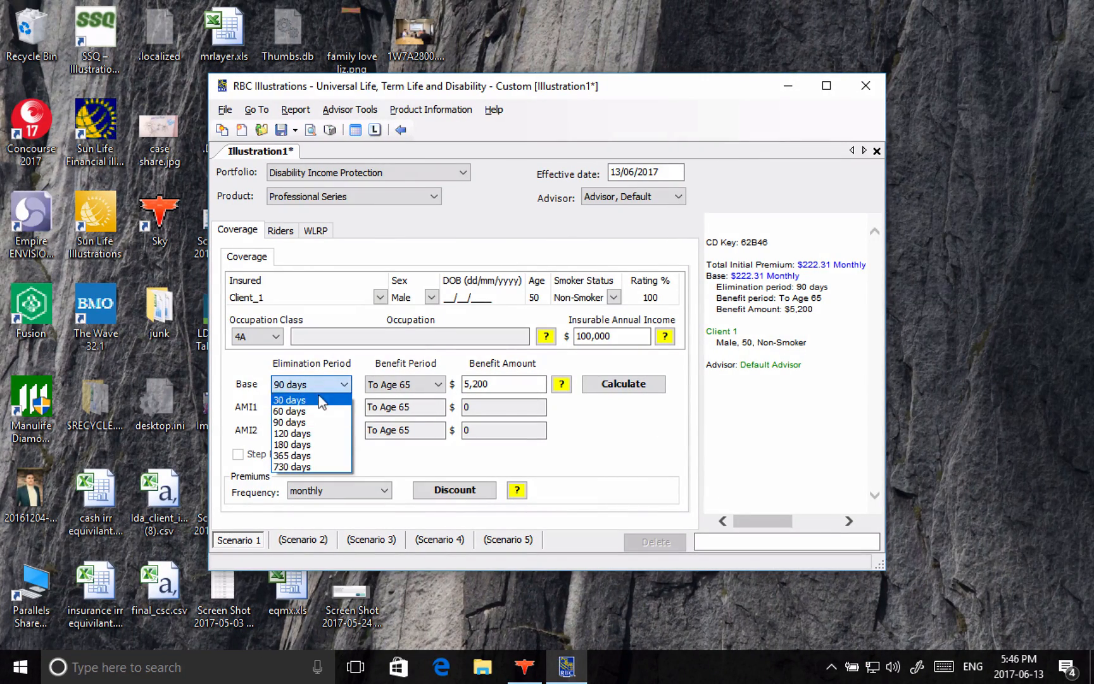
left_click(319, 400)
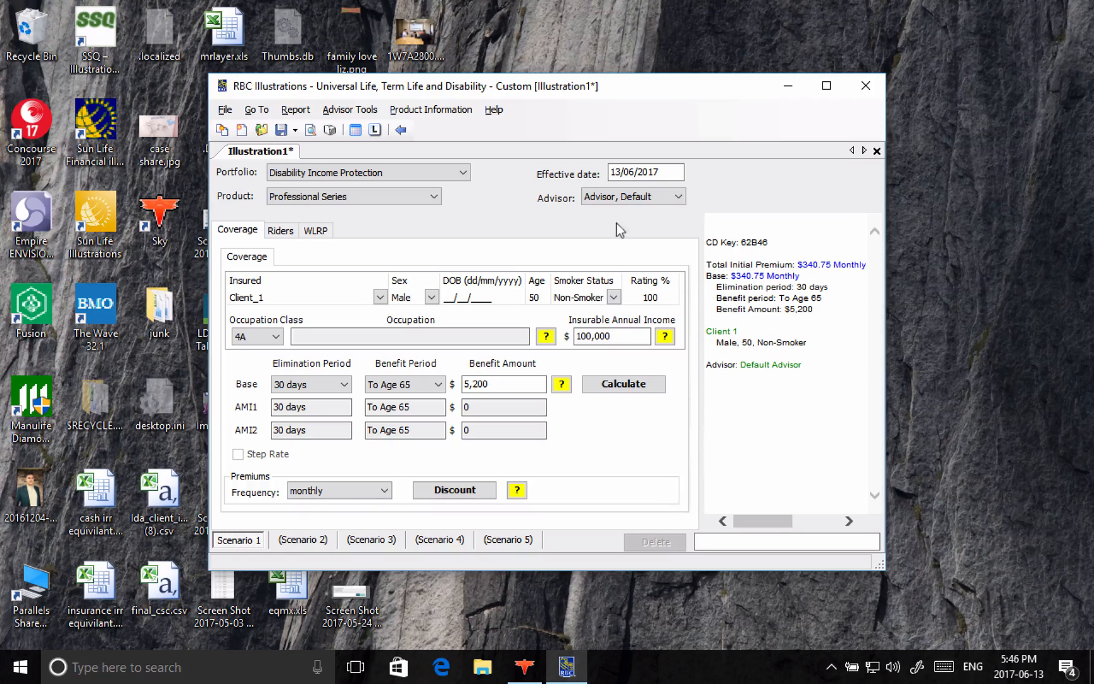
left_click(590, 386)
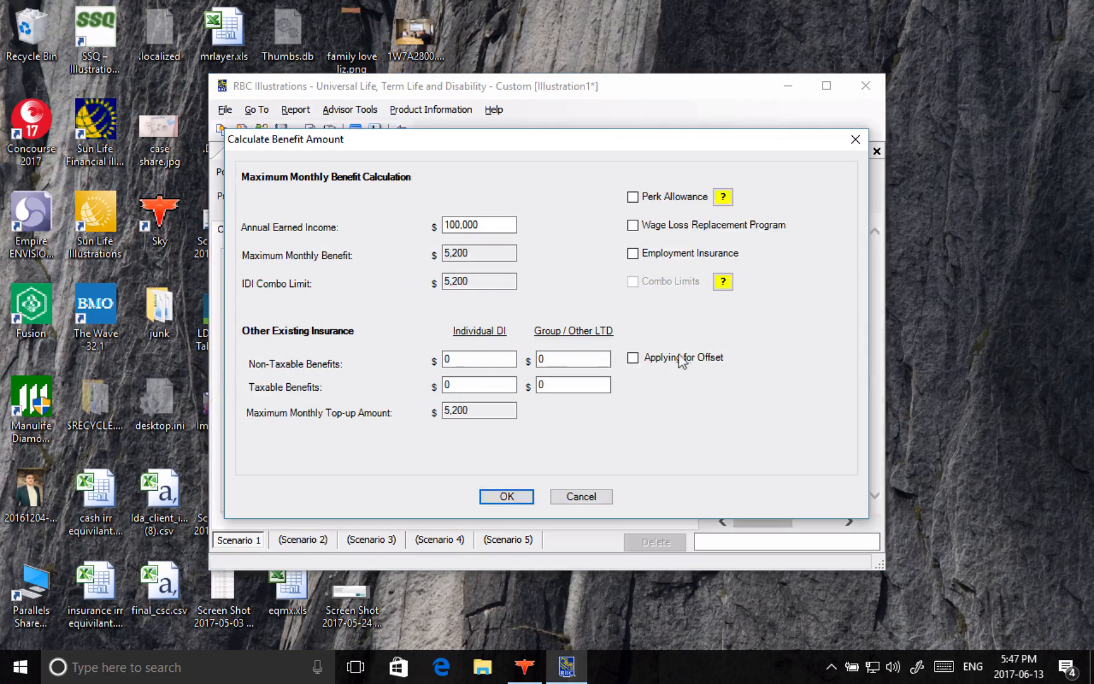
left_click(854, 138)
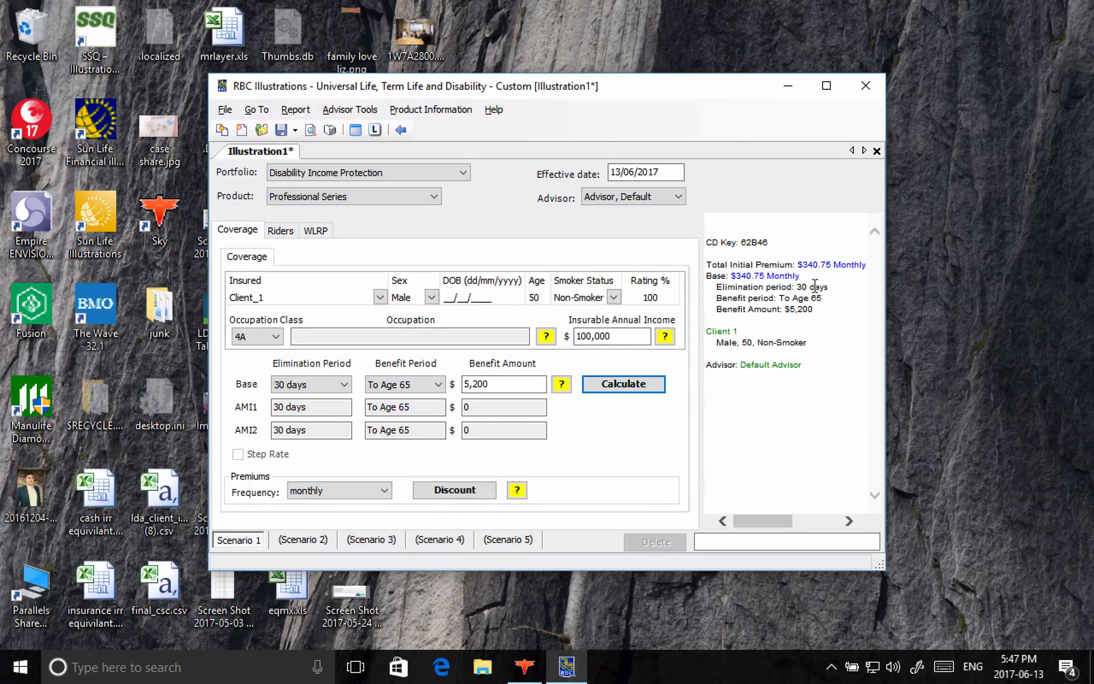
Step: Switch back to the case plan form in Chrome and set the initial premium to $4,080.00
left_click(784, 391)
key("super+Tab")
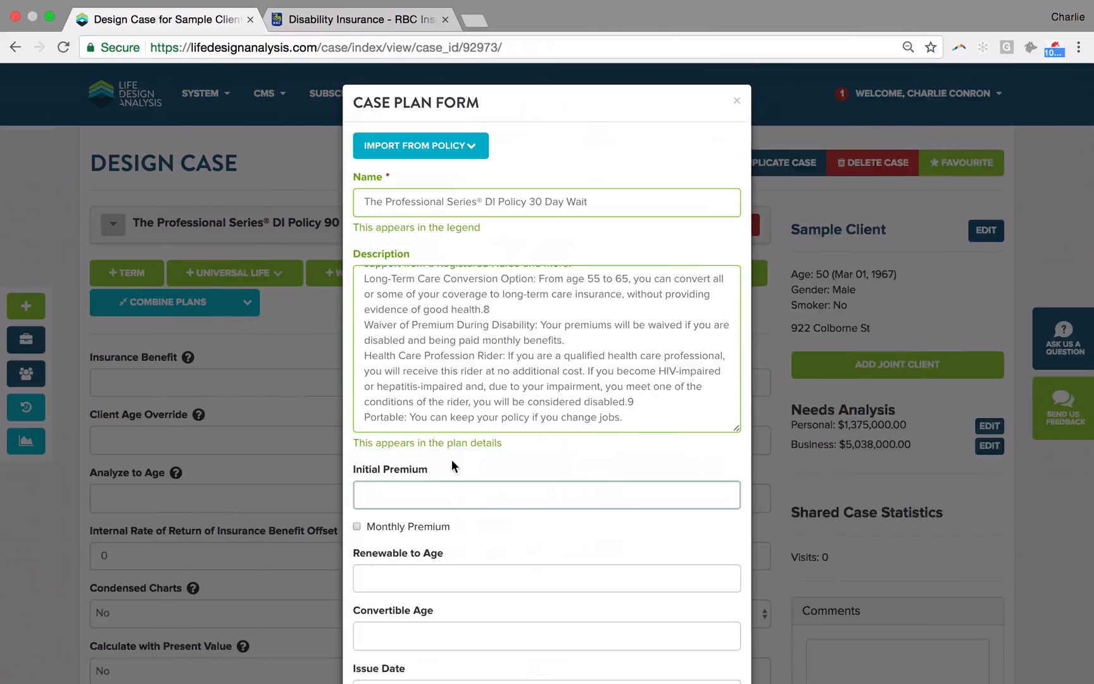
type("340*12")
Step: Set the 30 Day Wait plan's Renewable to Age to 65 and save the plan to the case
scroll(439, 443, "down", 2)
left_click(441, 537)
type("65")
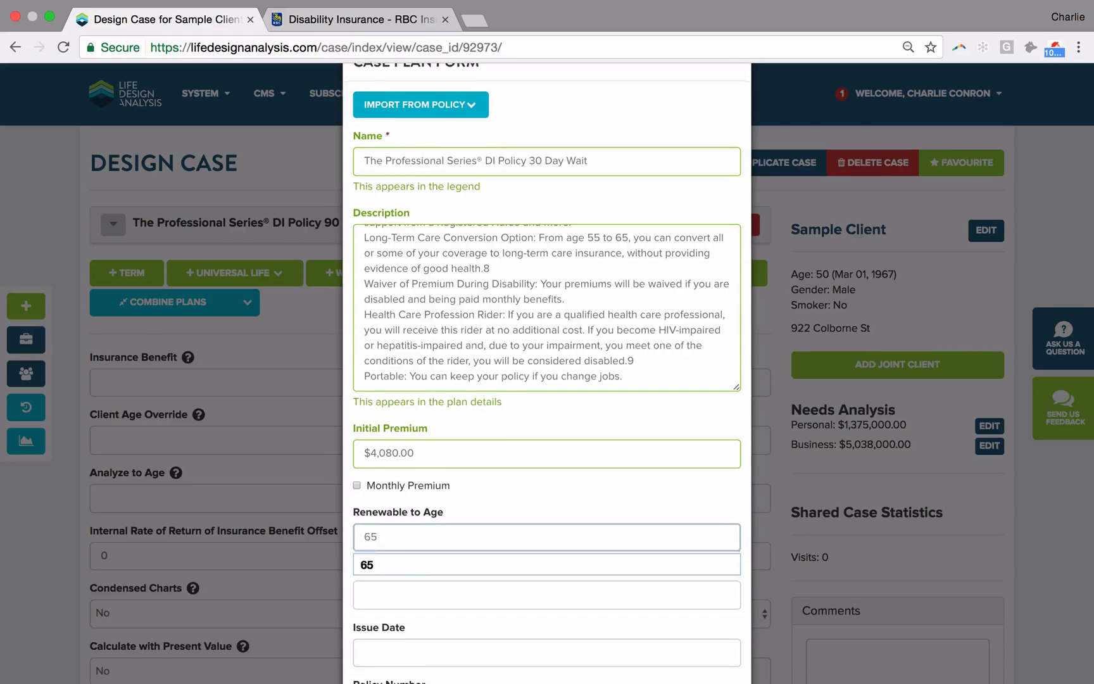
scroll(443, 537, "down", 3)
scroll(449, 536, "down", 3)
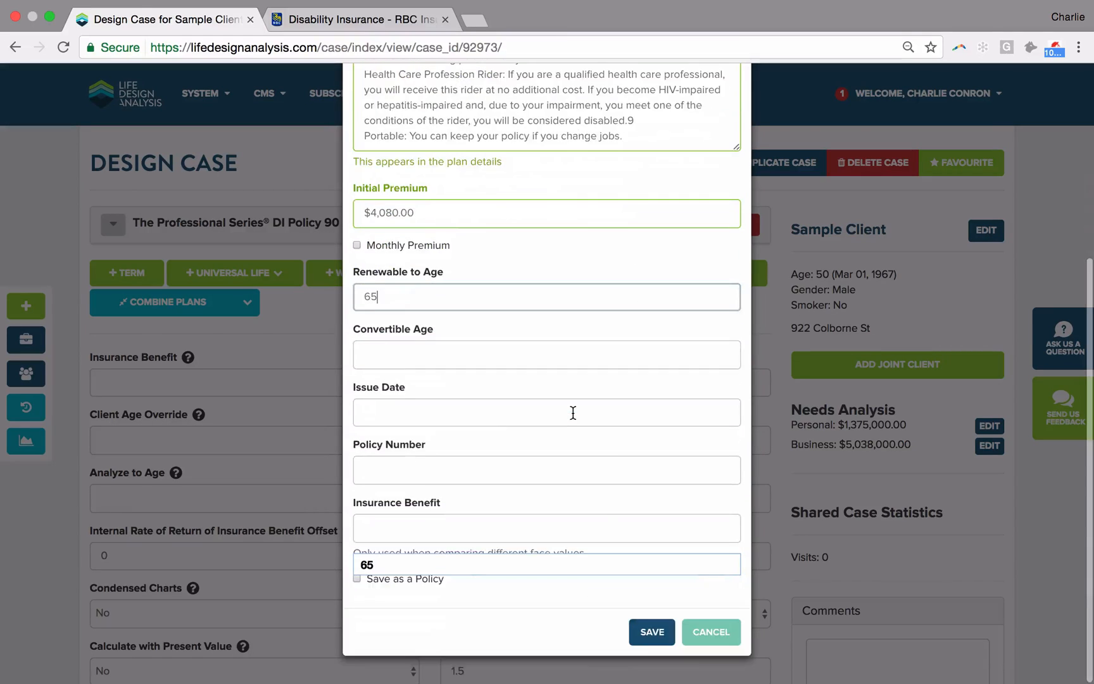
left_click(647, 630)
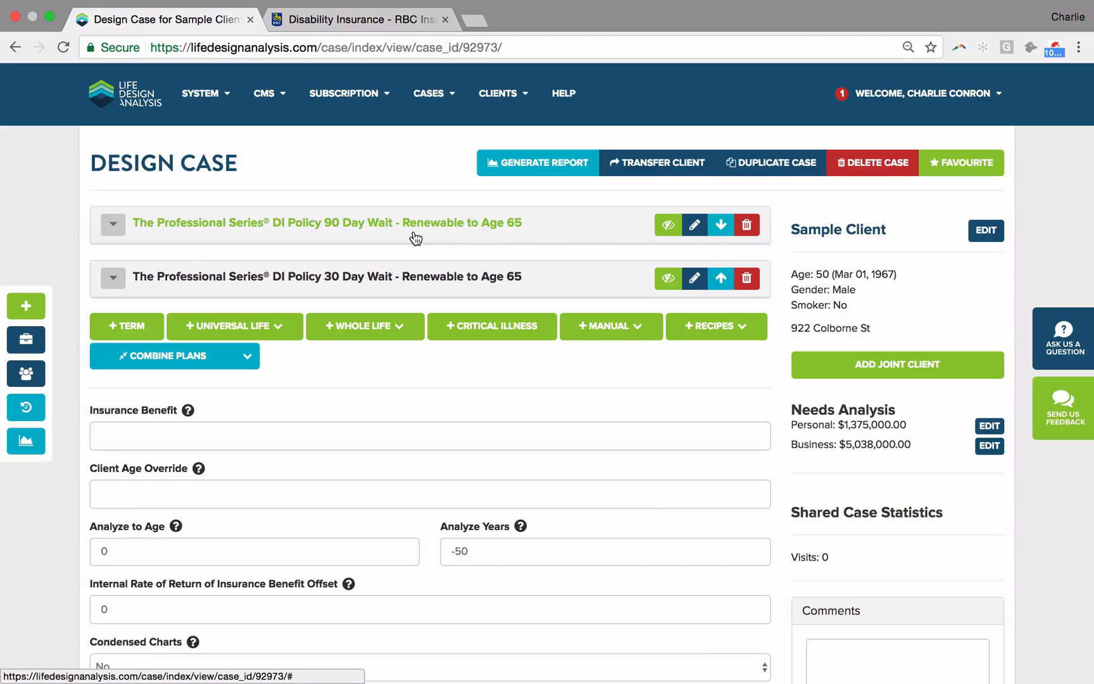
Step: Try to generate the report, and set the case's Analyze to Age to 65
left_click(541, 166)
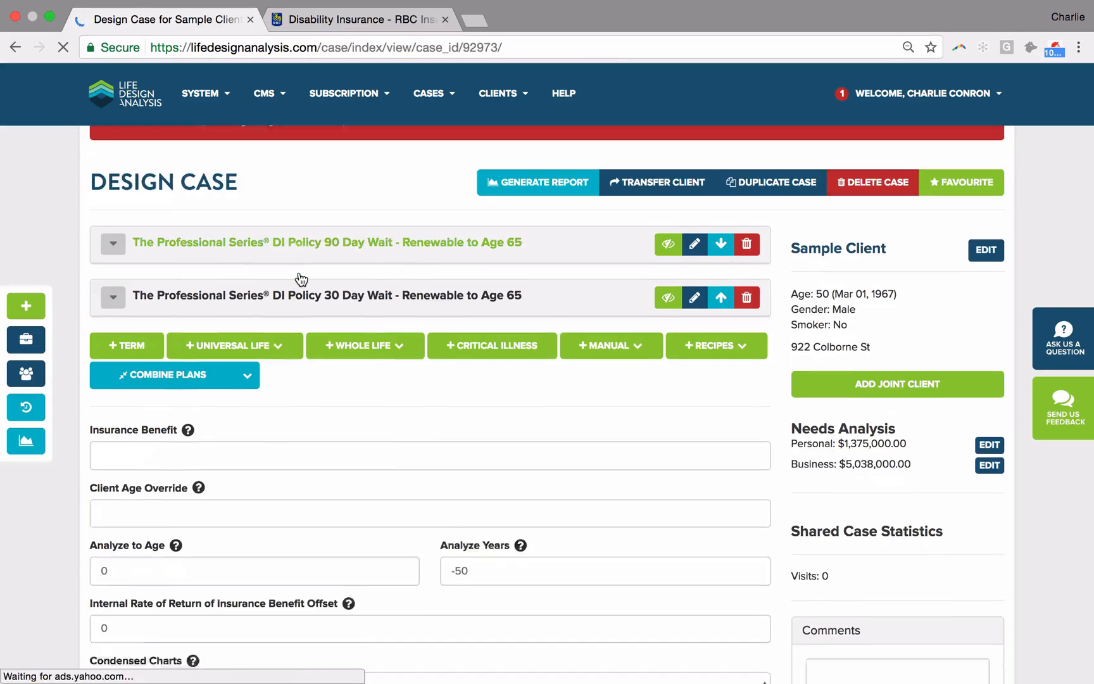
scroll(180, 351, "down", 2)
left_click(179, 451)
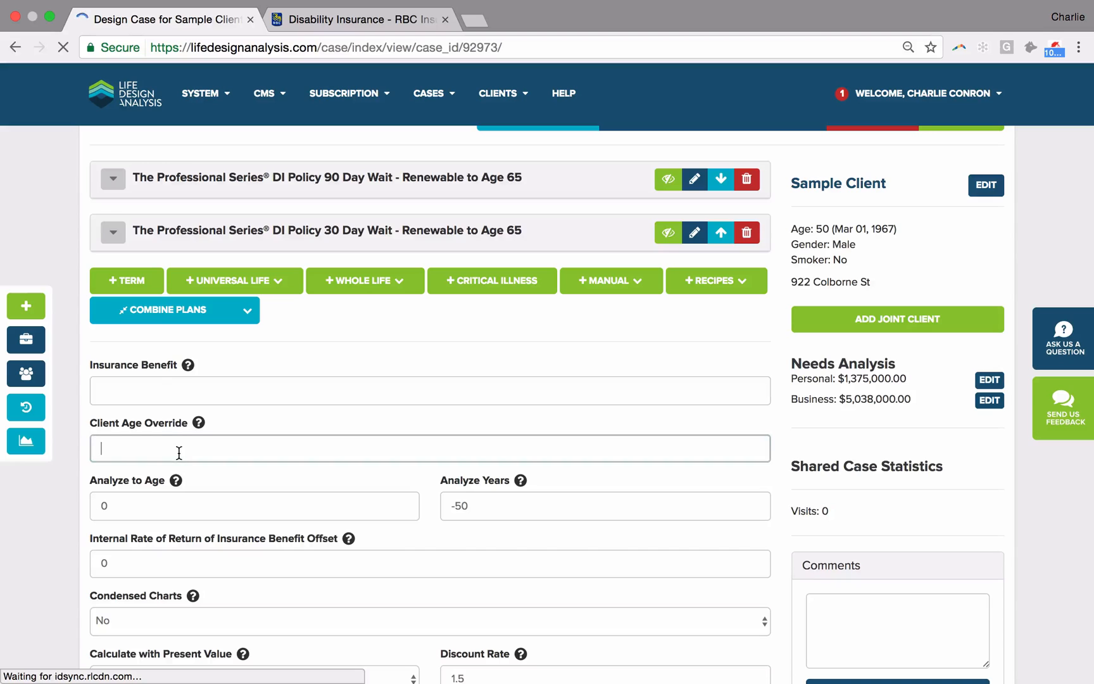
scroll(179, 452, "down", 1)
left_click(149, 486)
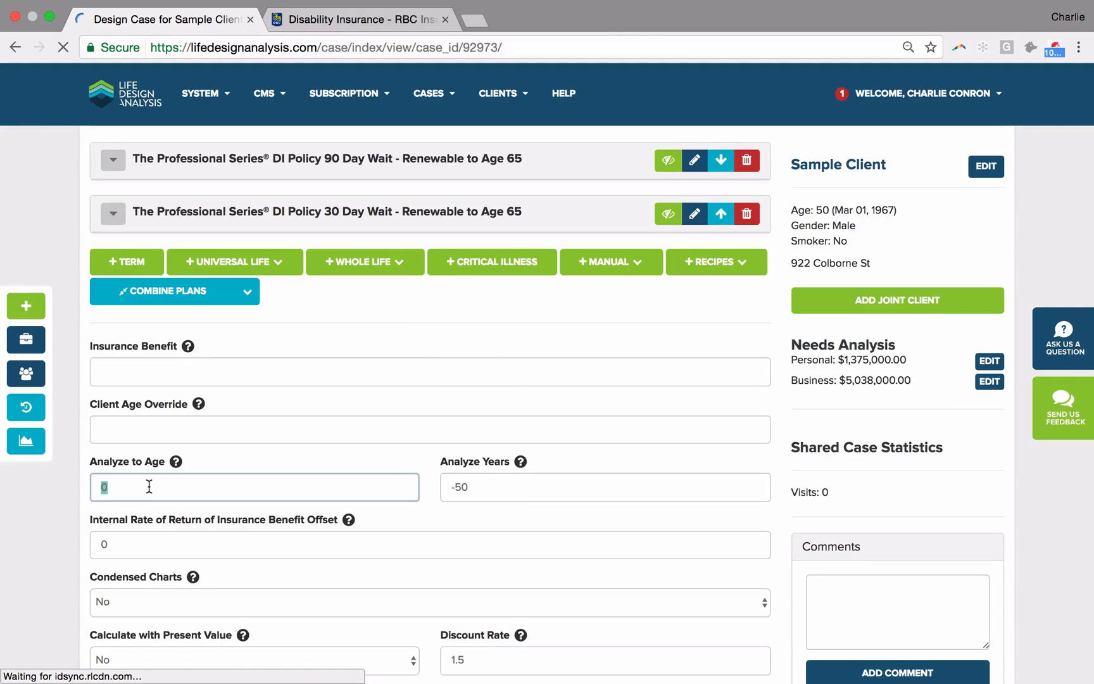
type("65")
Step: Review the selected report components, then save the case and generate its report
scroll(171, 560, "down", 2)
scroll(130, 524, "down", 10)
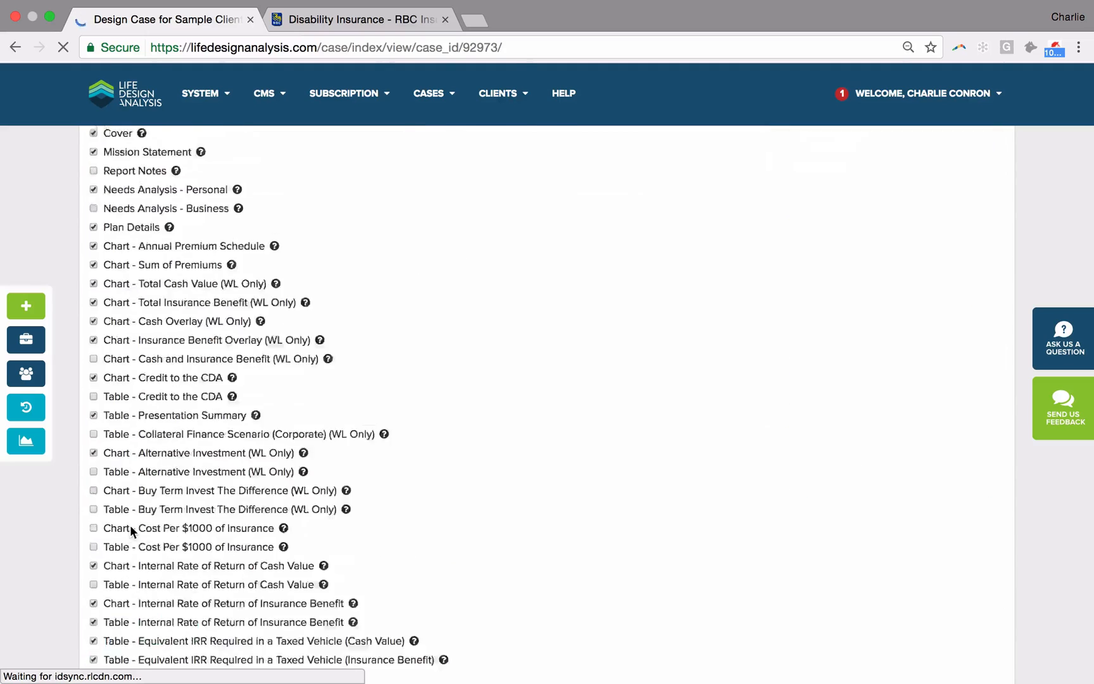
scroll(176, 441, "up", 3)
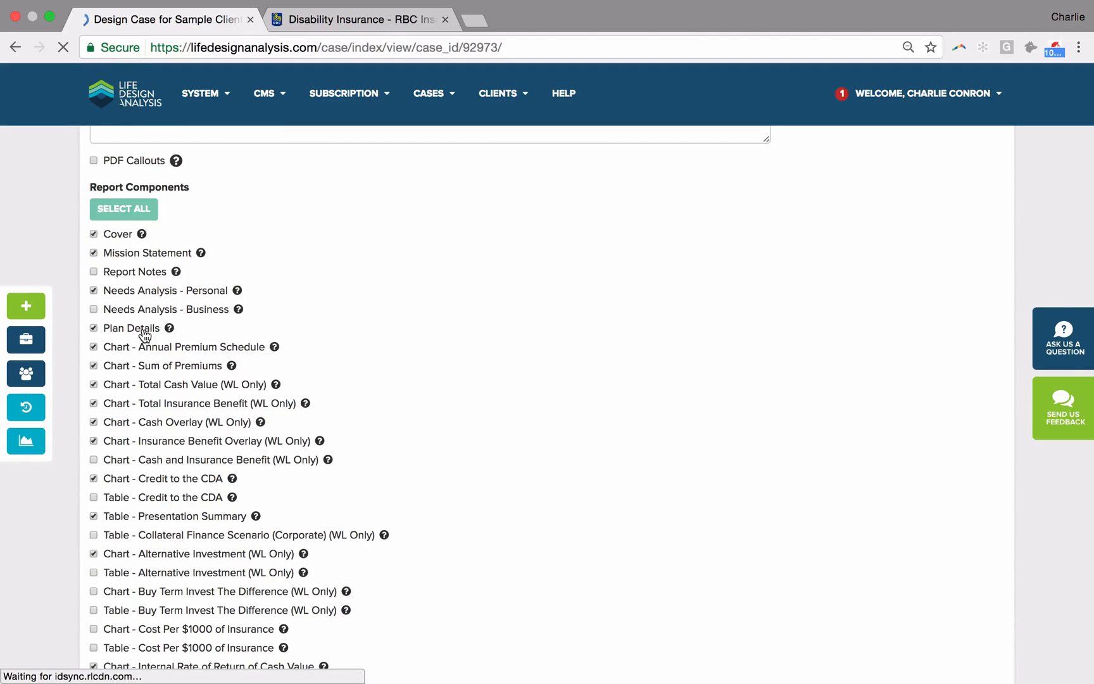
scroll(143, 332, "up", 6)
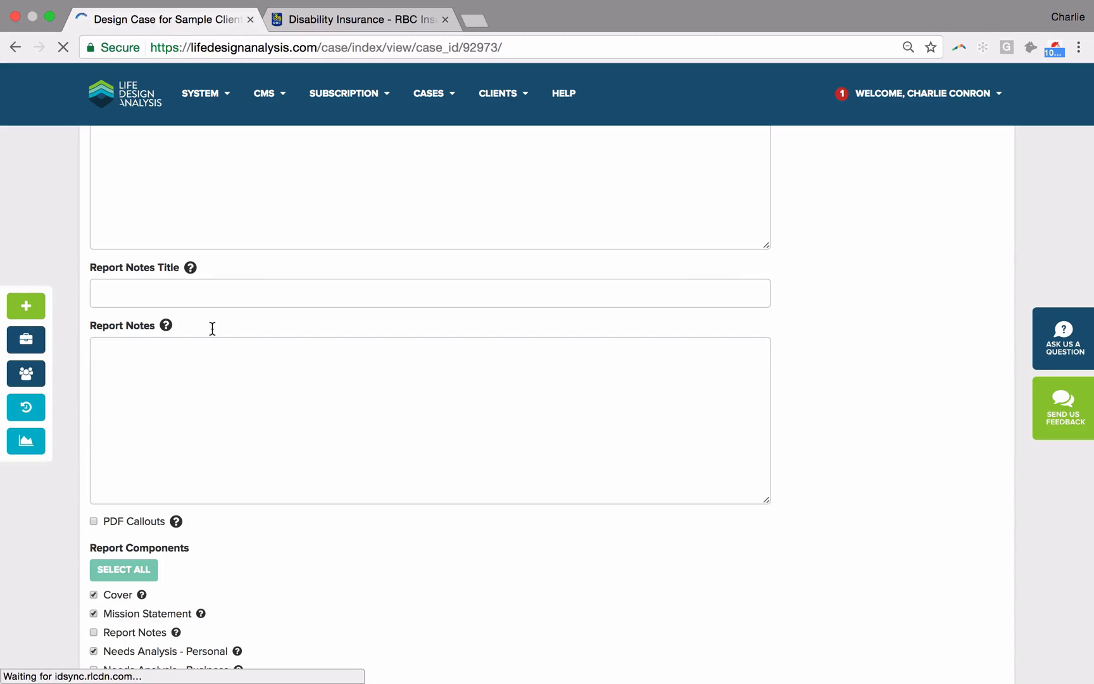
scroll(170, 399, "down", 9)
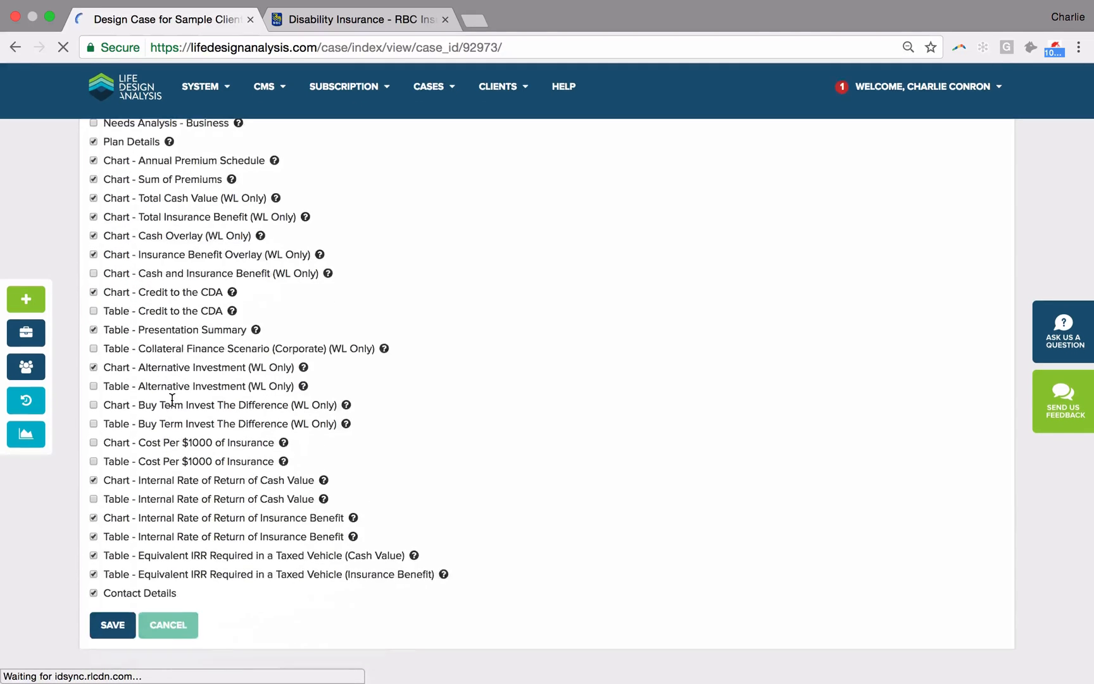
left_click(117, 629)
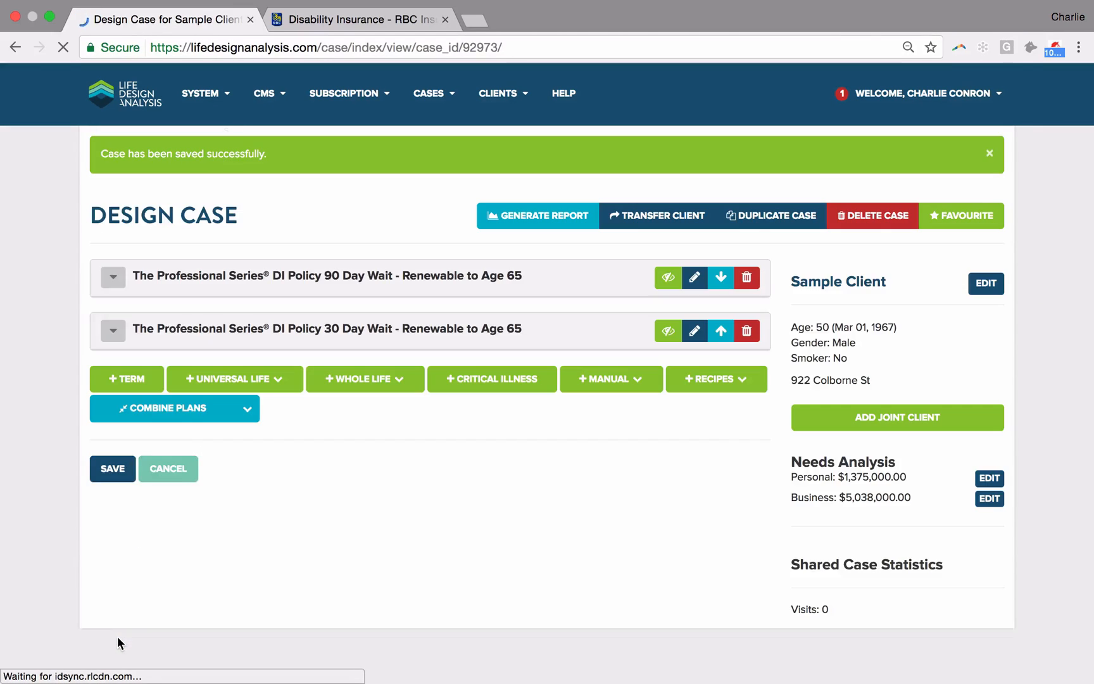
left_click(519, 216)
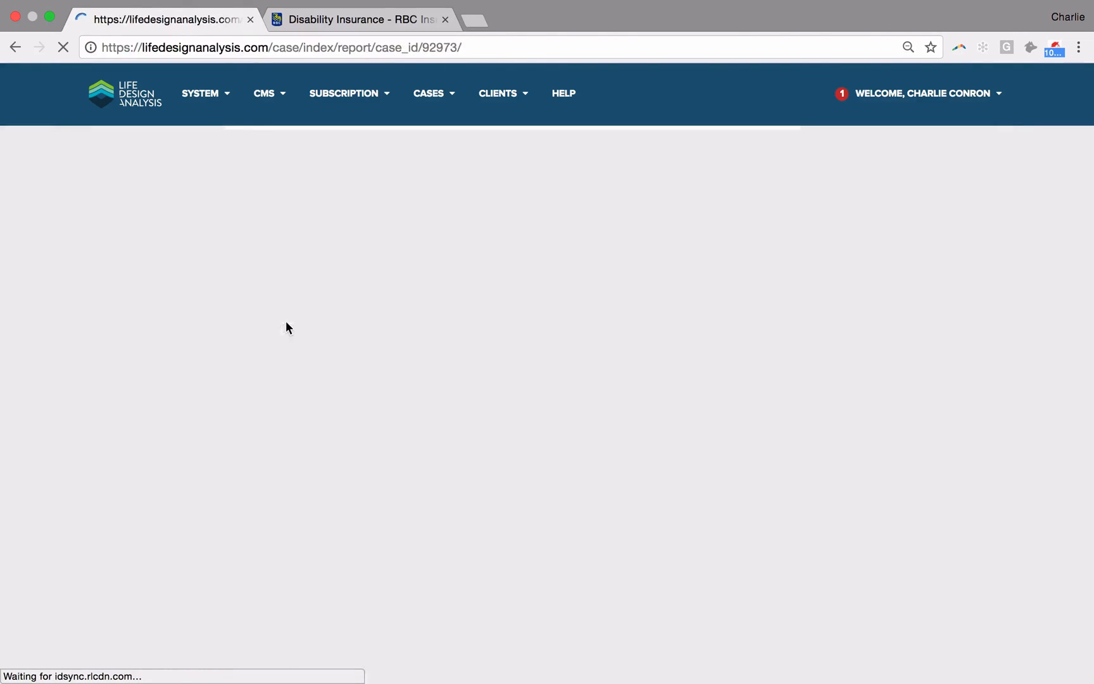
Step: Examine the report's premium schedule and annual premium chart for the 90 Day Wait and 30 Day Wait plans
scroll(374, 373, "down", 5)
scroll(374, 370, "down", 20)
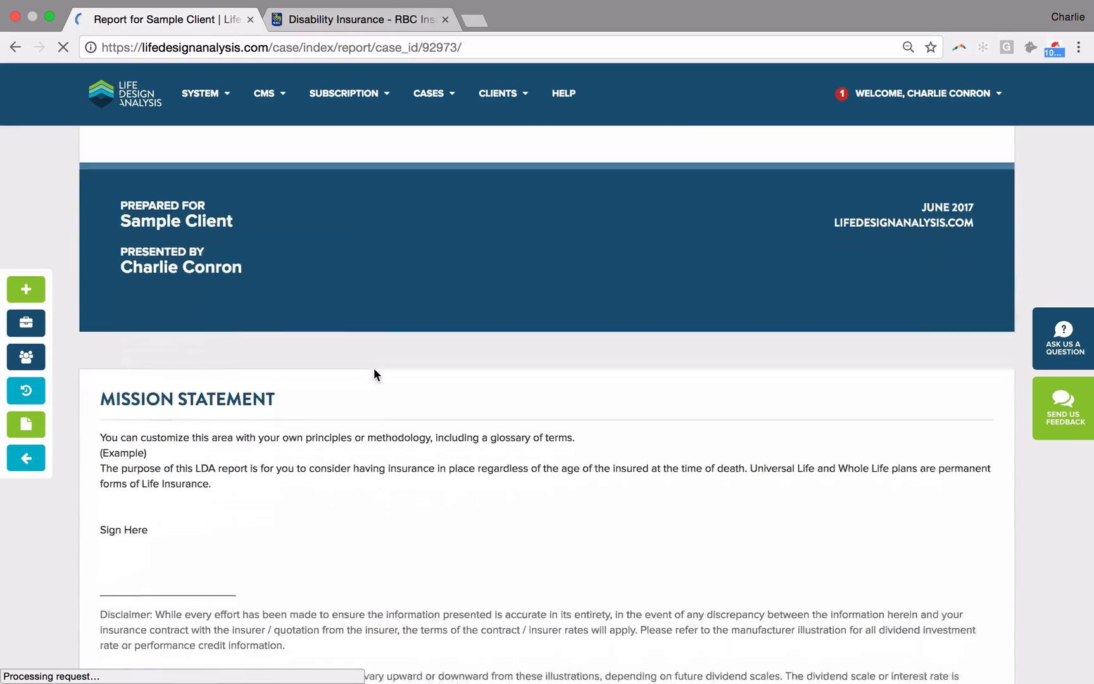
scroll(373, 375, "down", 5)
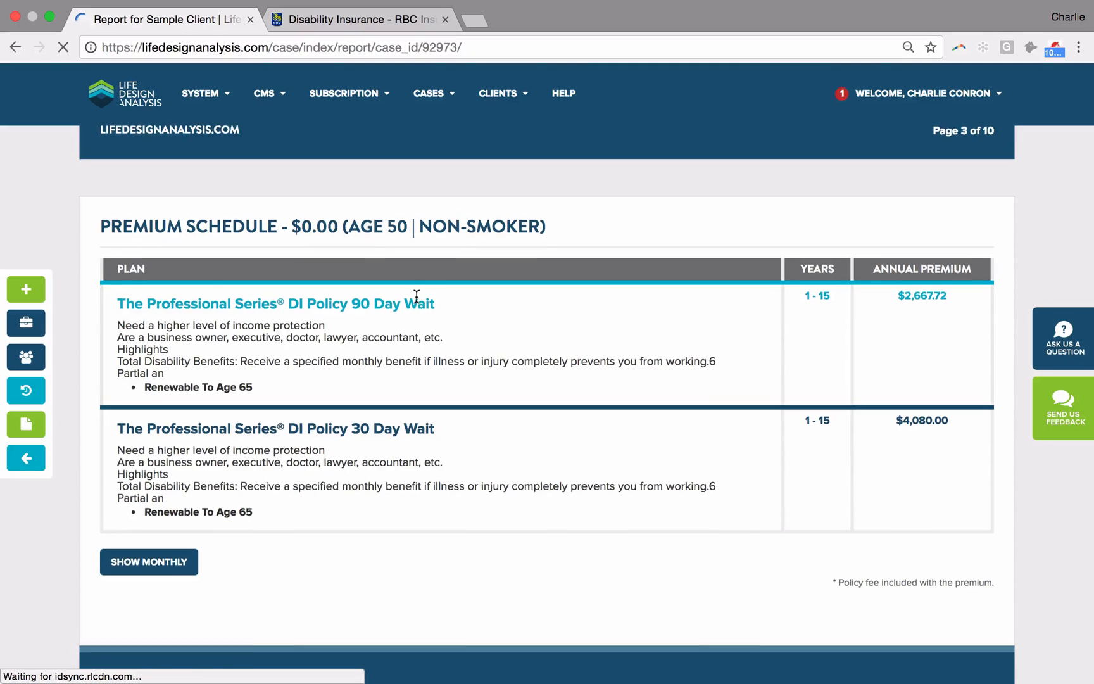
scroll(416, 297, "down", 1)
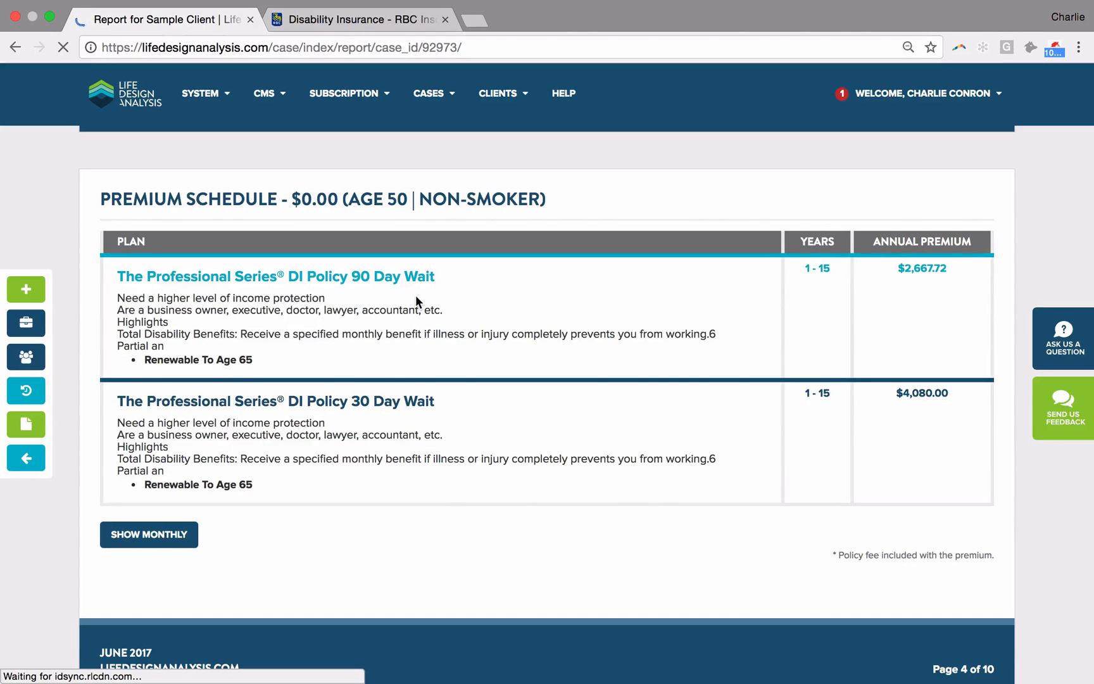
scroll(751, 393, "down", 10)
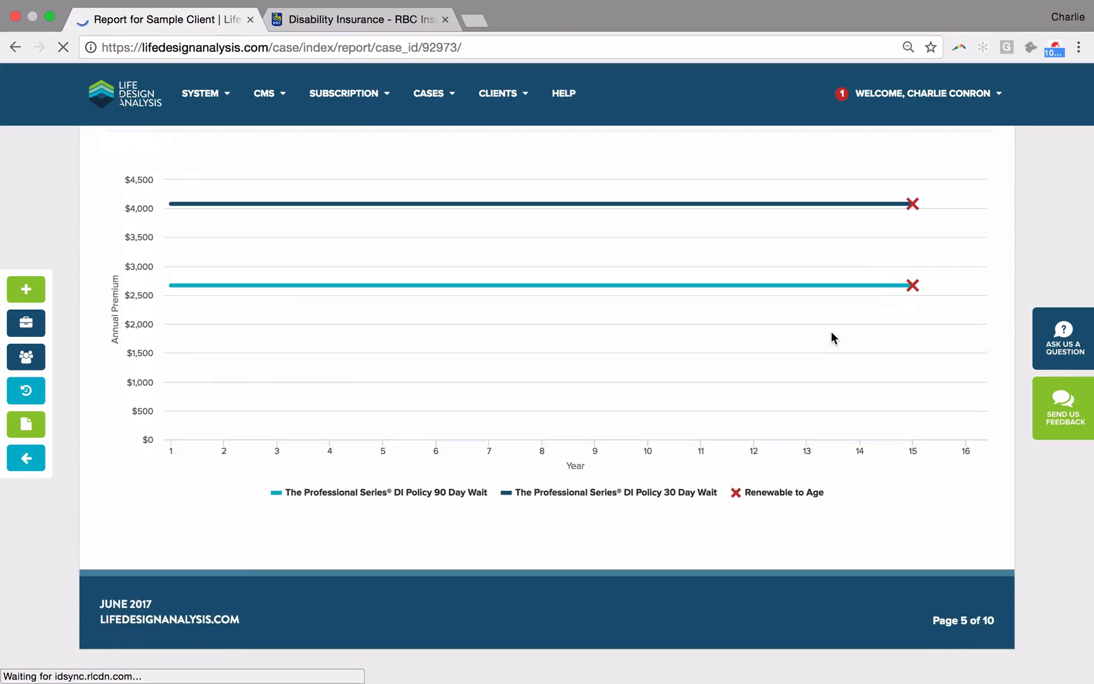
mouse_move(799, 202)
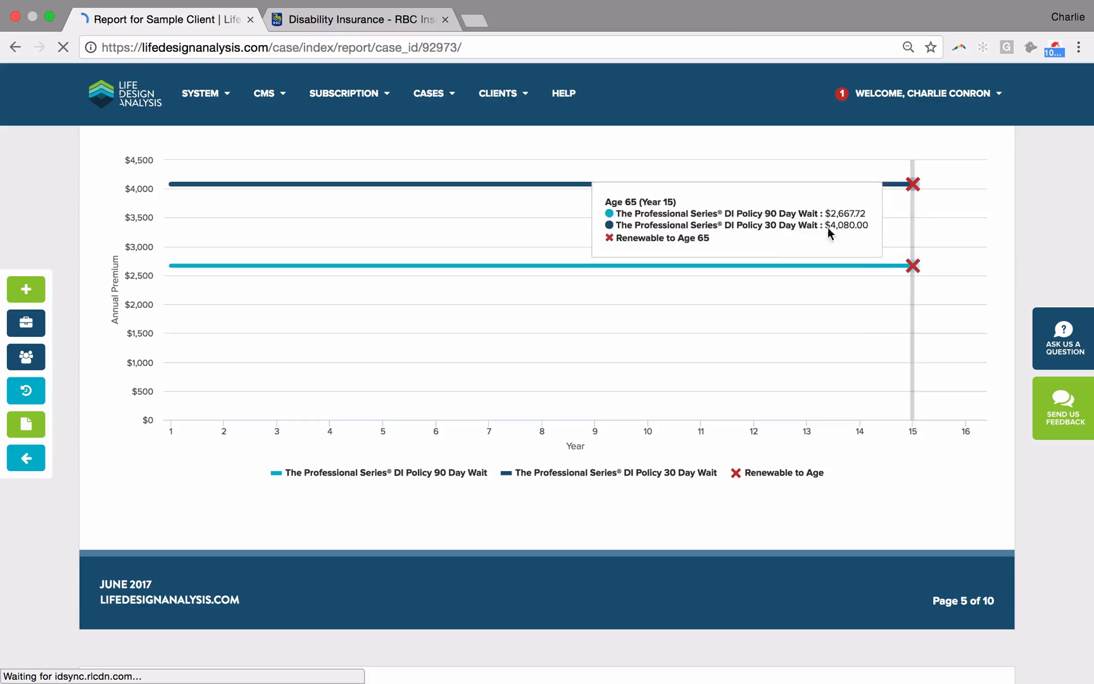
Step: Examine the report's sum of premiums chart and the Presentation Summary table comparing the two plans by age
scroll(745, 248, "down", 5)
scroll(745, 248, "down", 5)
scroll(745, 247, "up", 1)
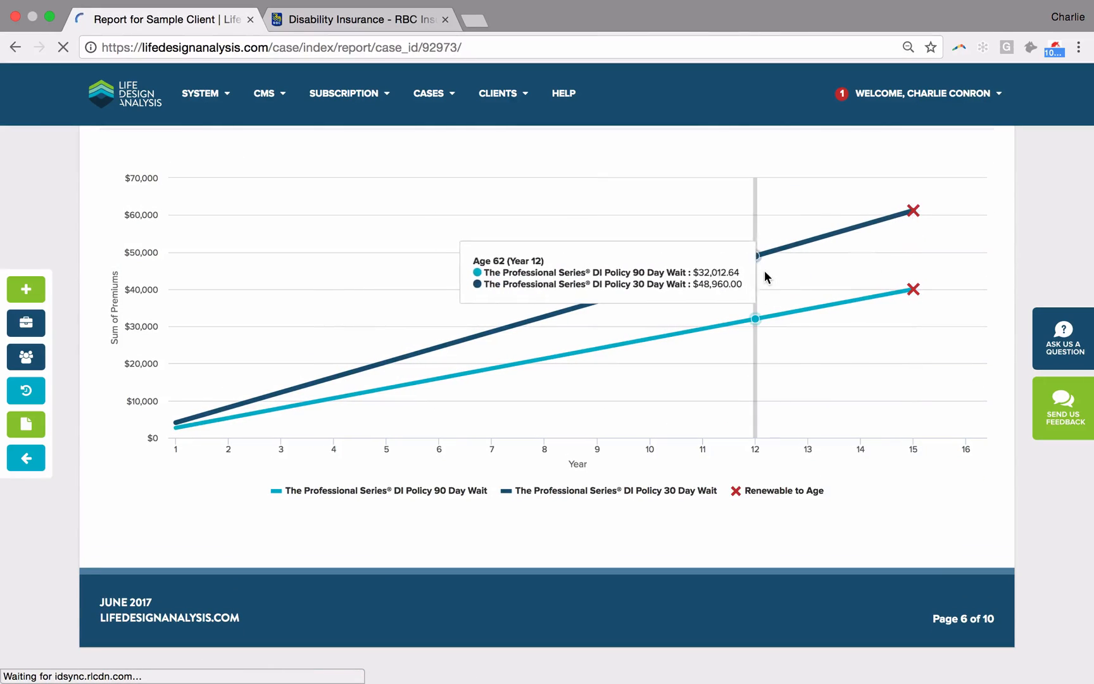
scroll(770, 272, "down", 1)
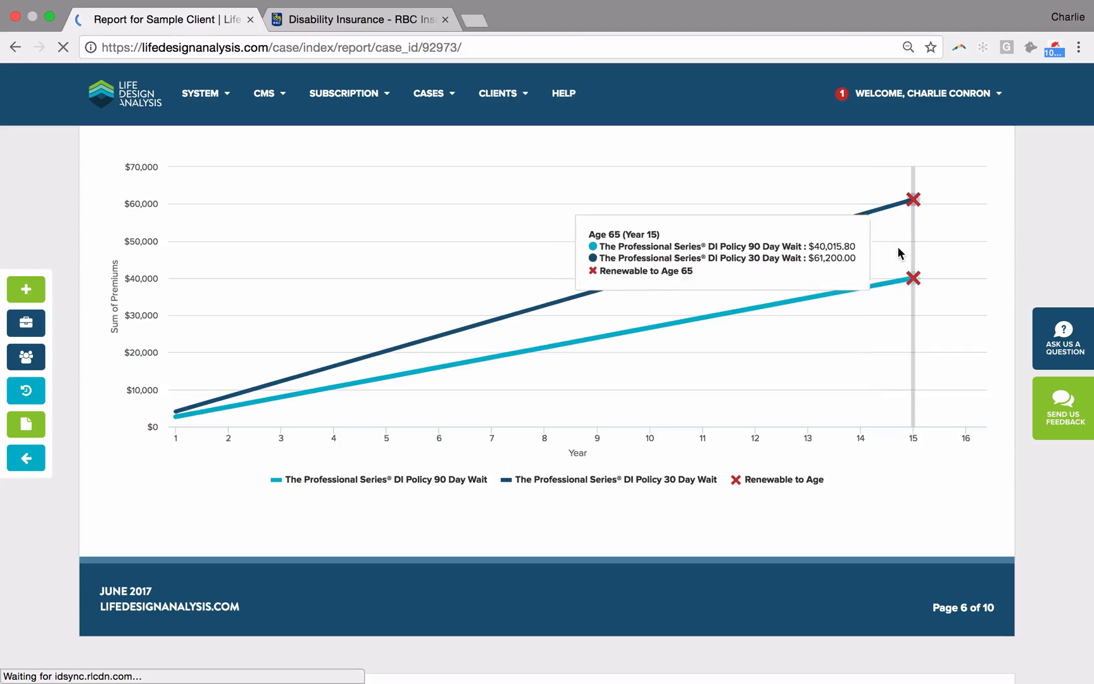
scroll(877, 234, "down", 8)
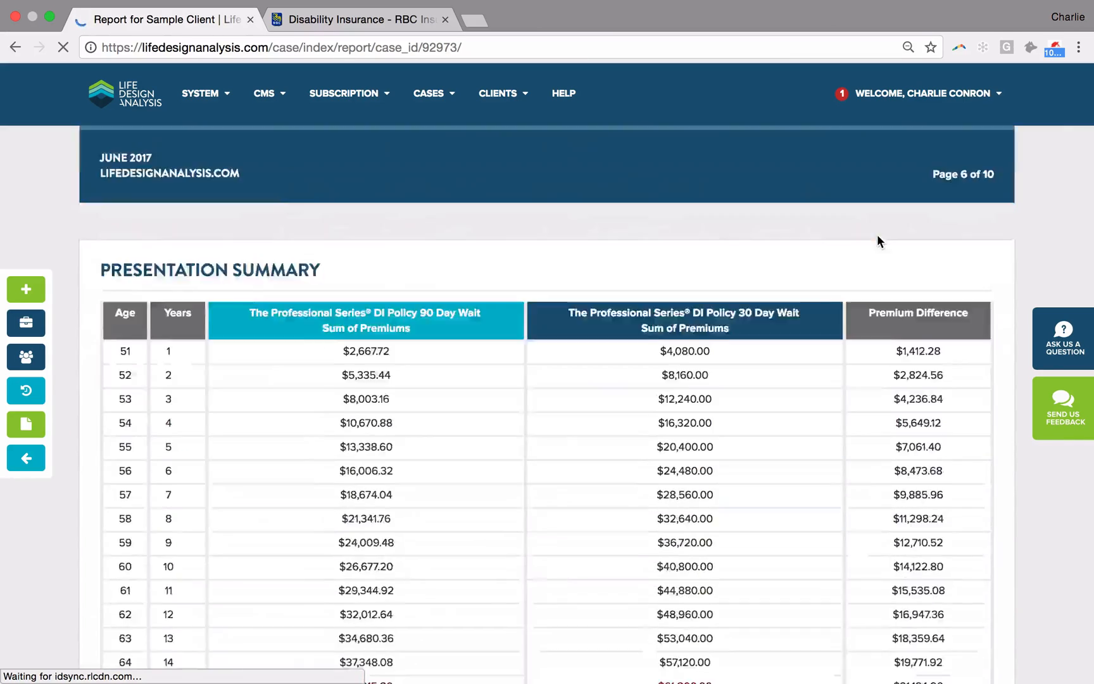
scroll(876, 234, "up", 3)
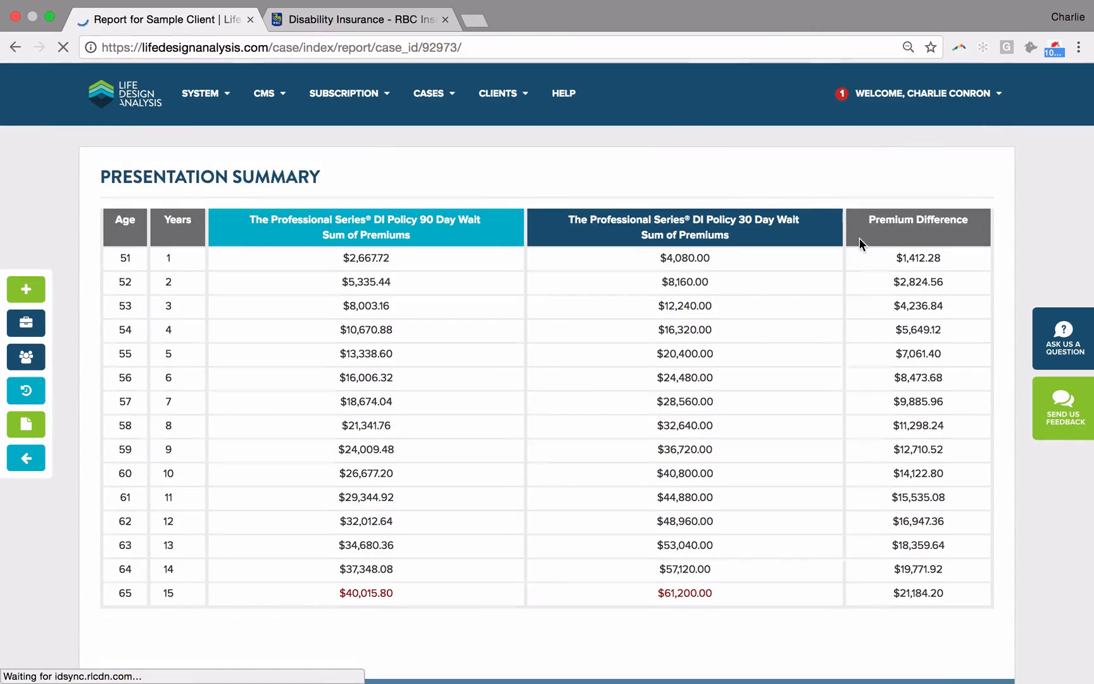
scroll(859, 240, "down", 4)
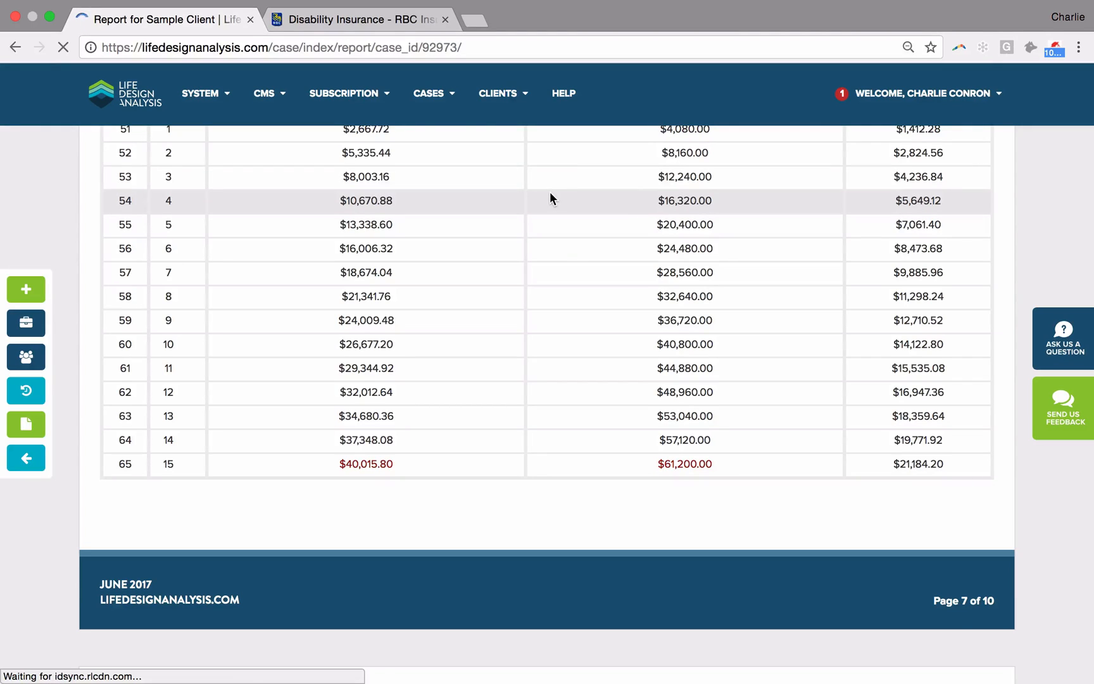
Step: Go back to the case, generate the report again, and update the shared case's expiration date to 30/06/2017
left_click(16, 56)
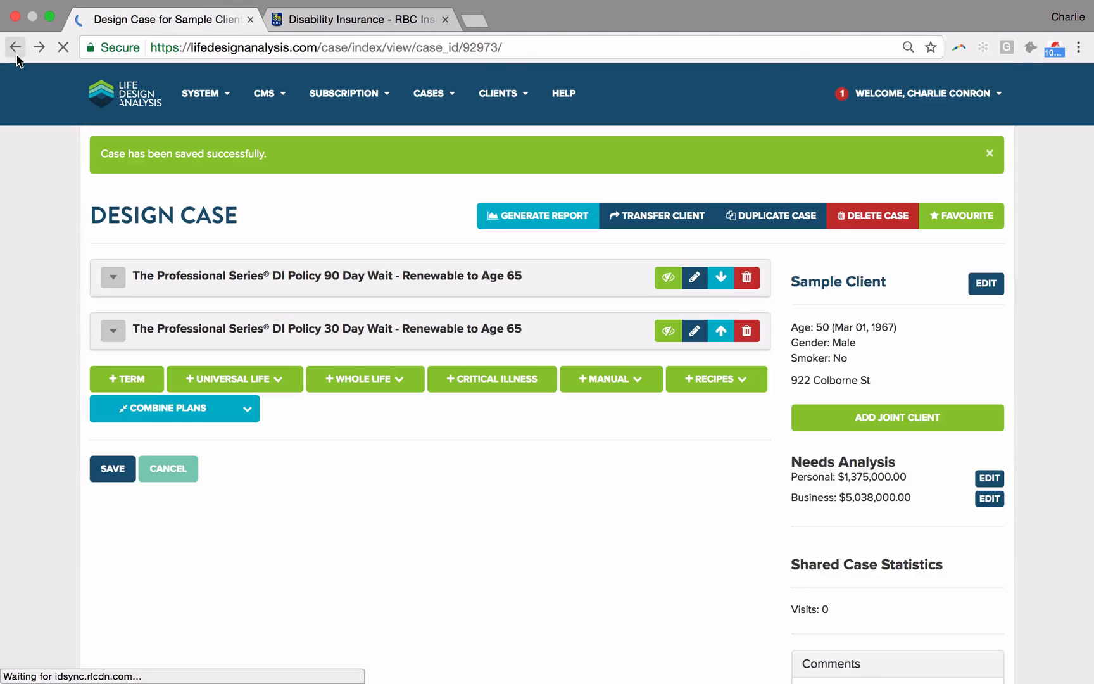
left_click(506, 216)
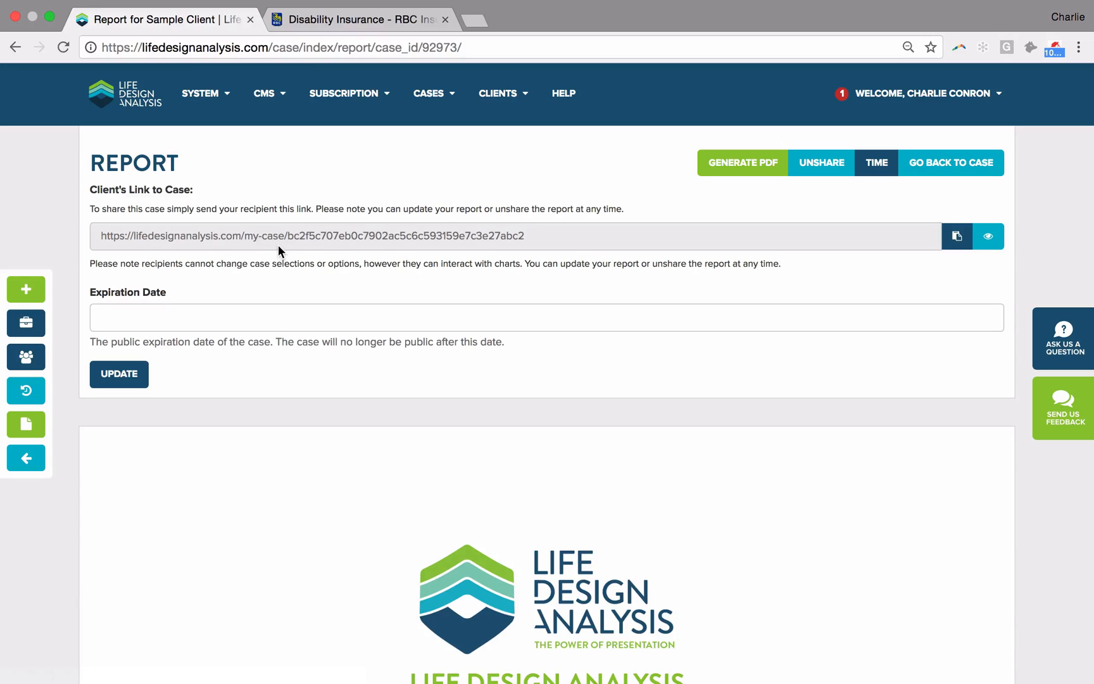
left_click(301, 323)
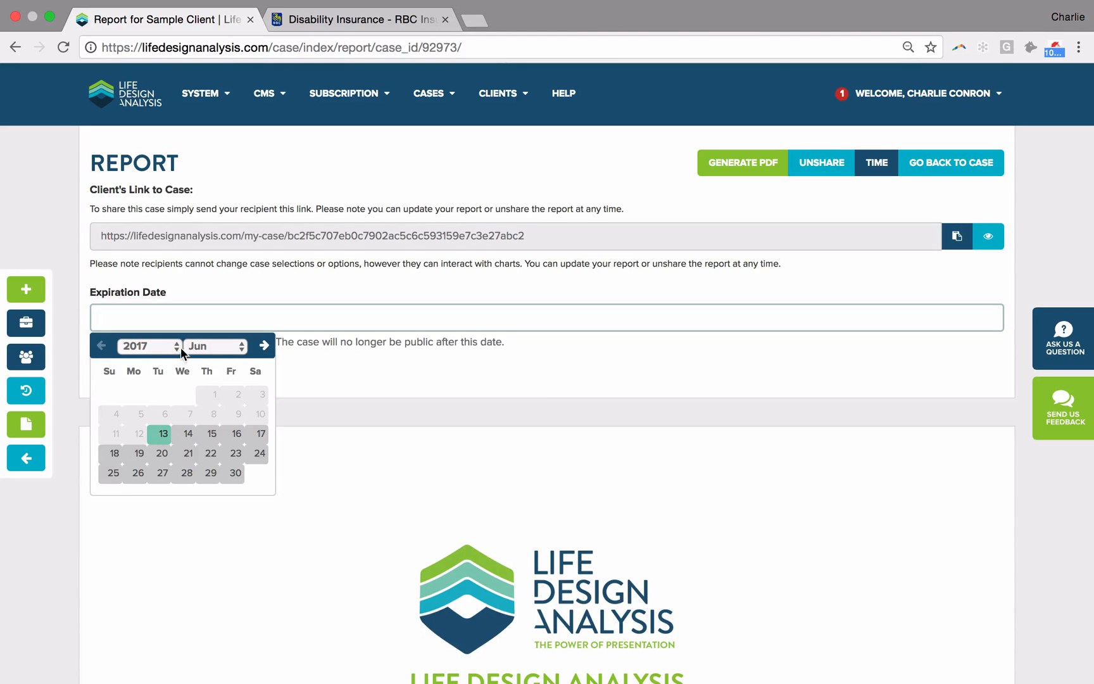
left_click(236, 472)
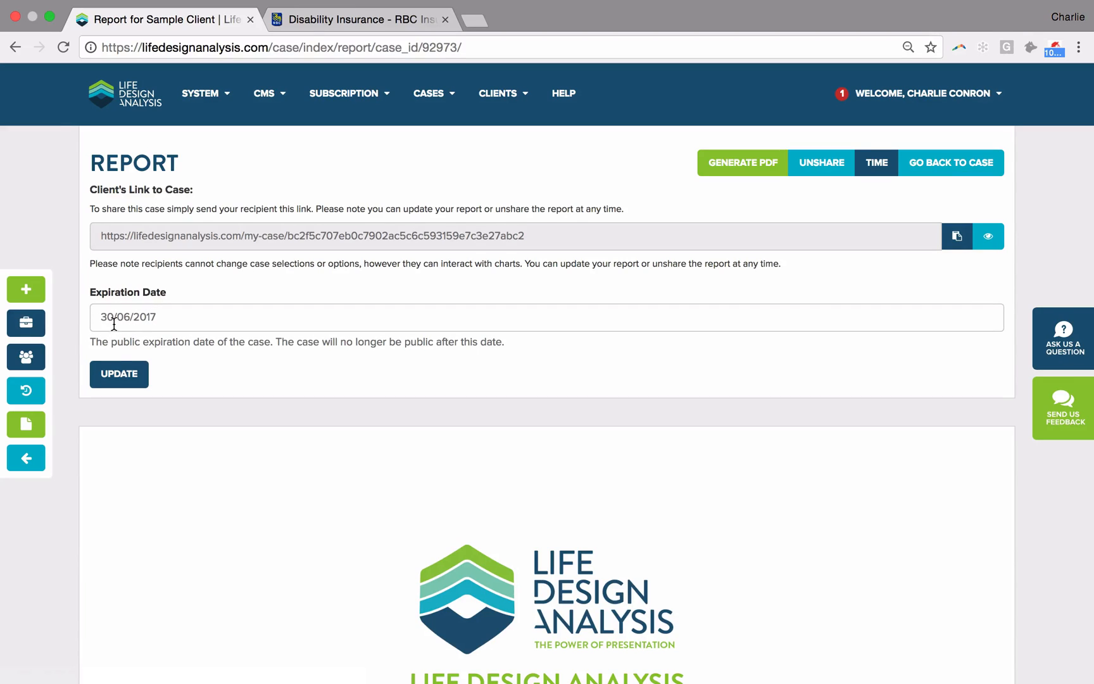
left_click(121, 380)
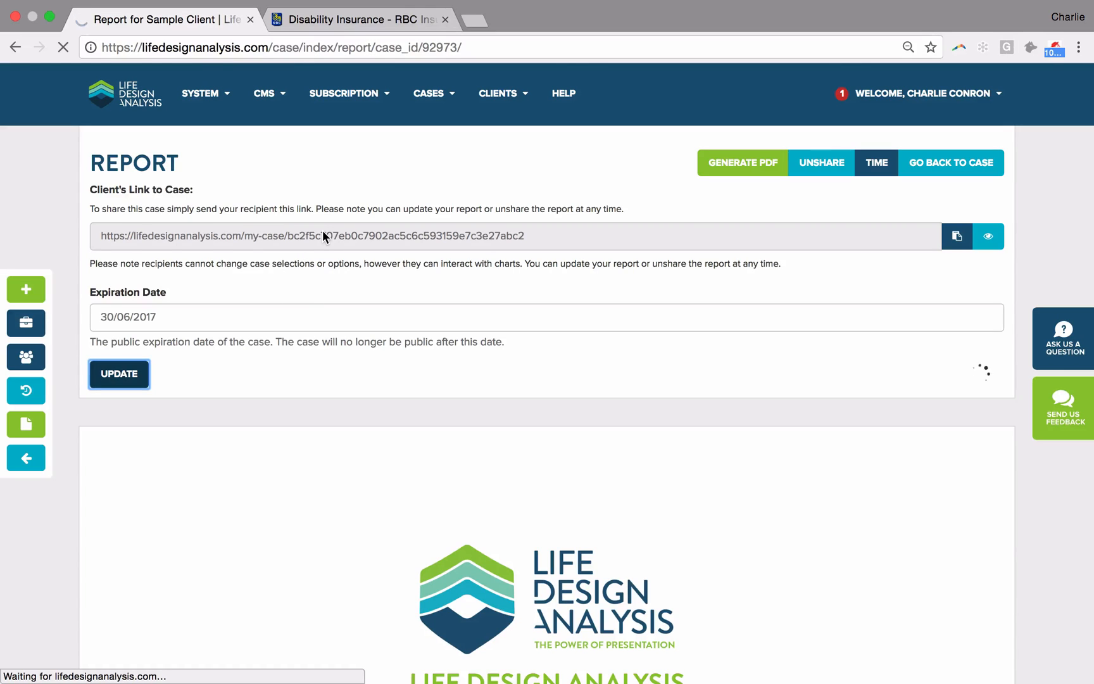
Step: Reopen Sample Client's case design and look through the available Whole Life and Universal Life product options
left_click(108, 98)
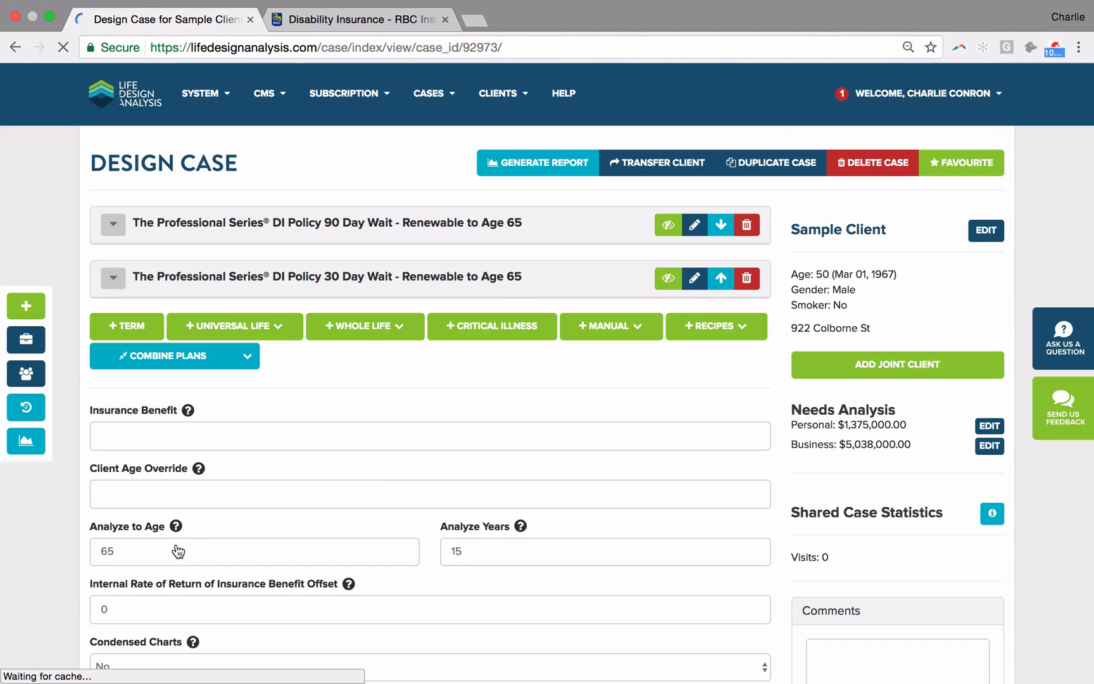
left_click(356, 325)
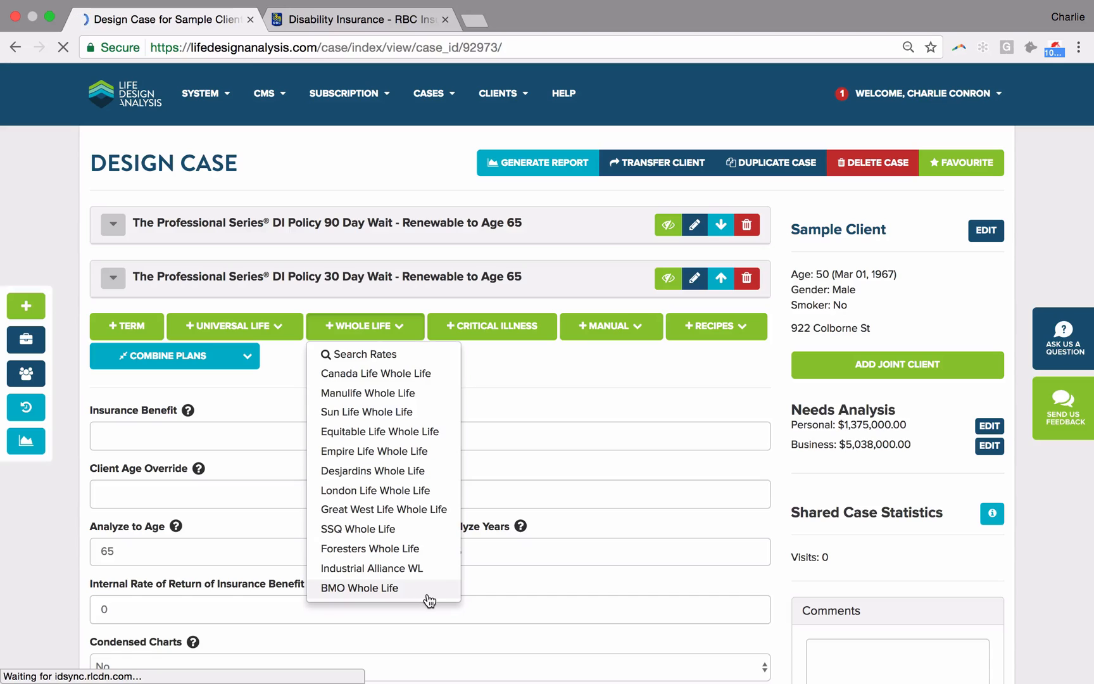
left_click(234, 326)
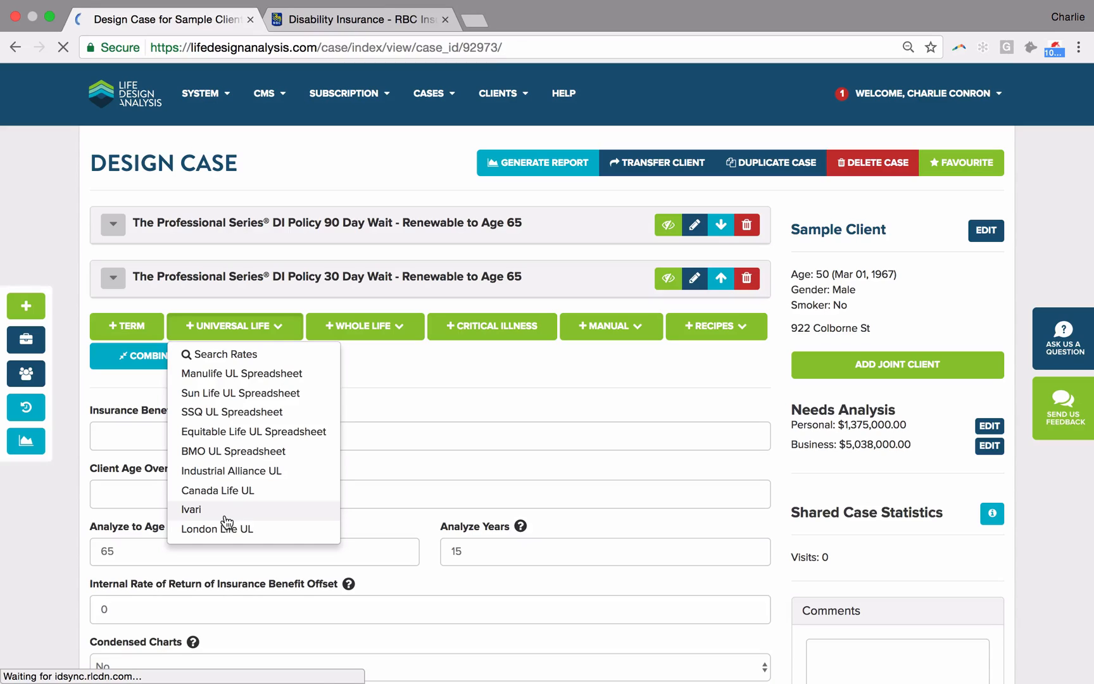
left_click(425, 358)
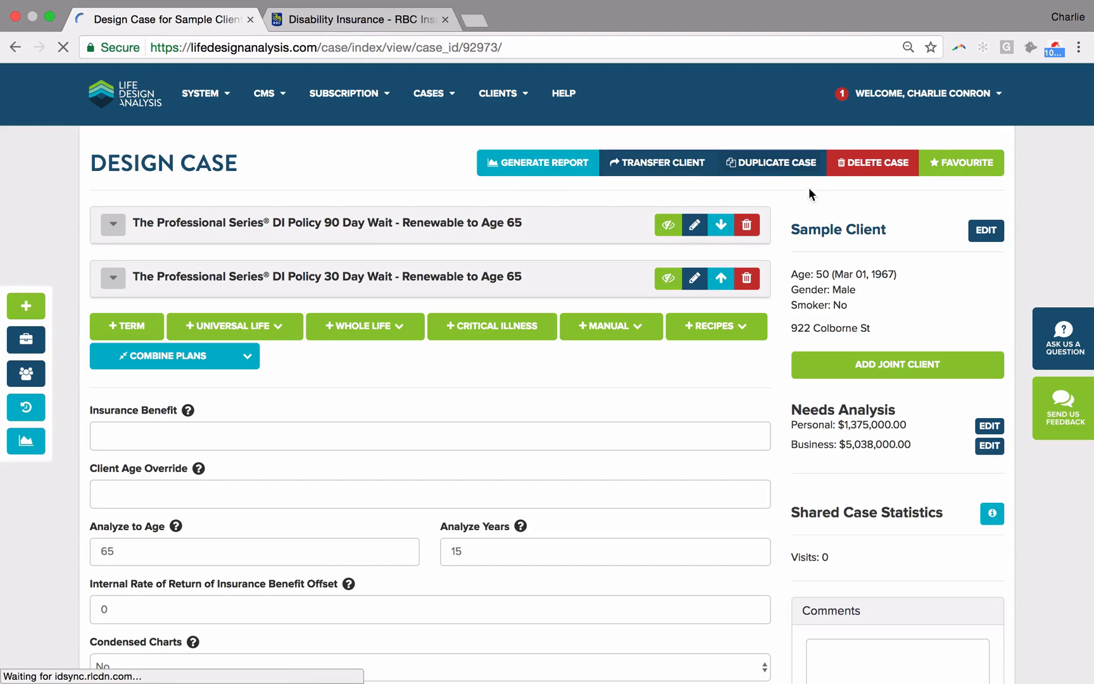
Step: Open the account's notifications and review the list of client case visits
left_click(918, 93)
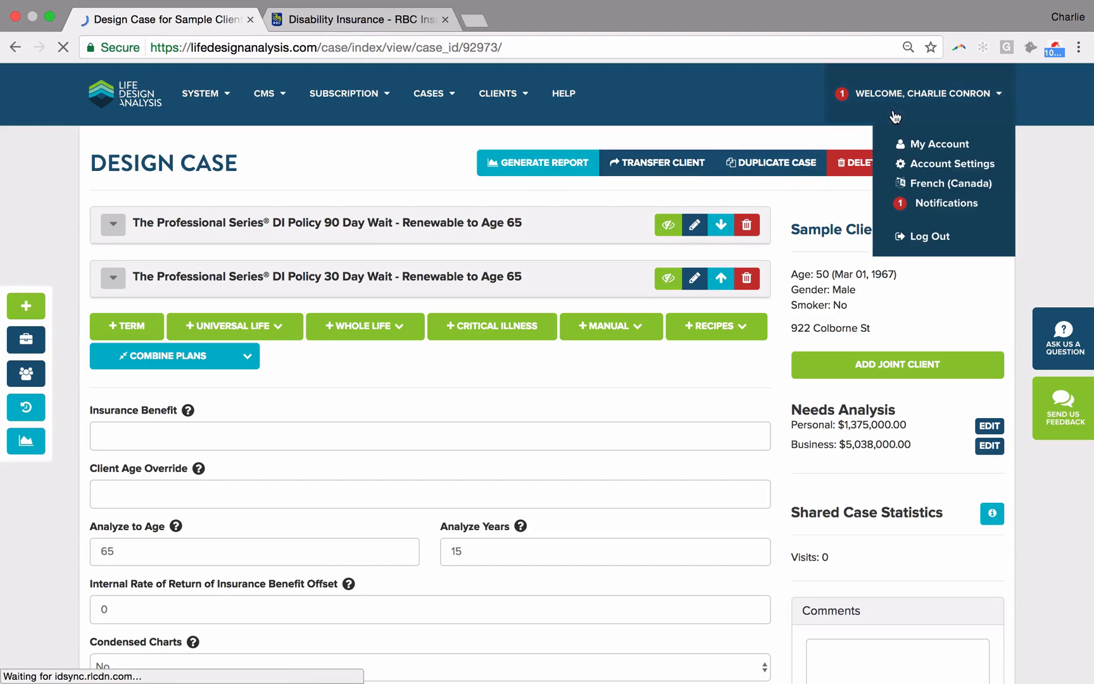
left_click(934, 203)
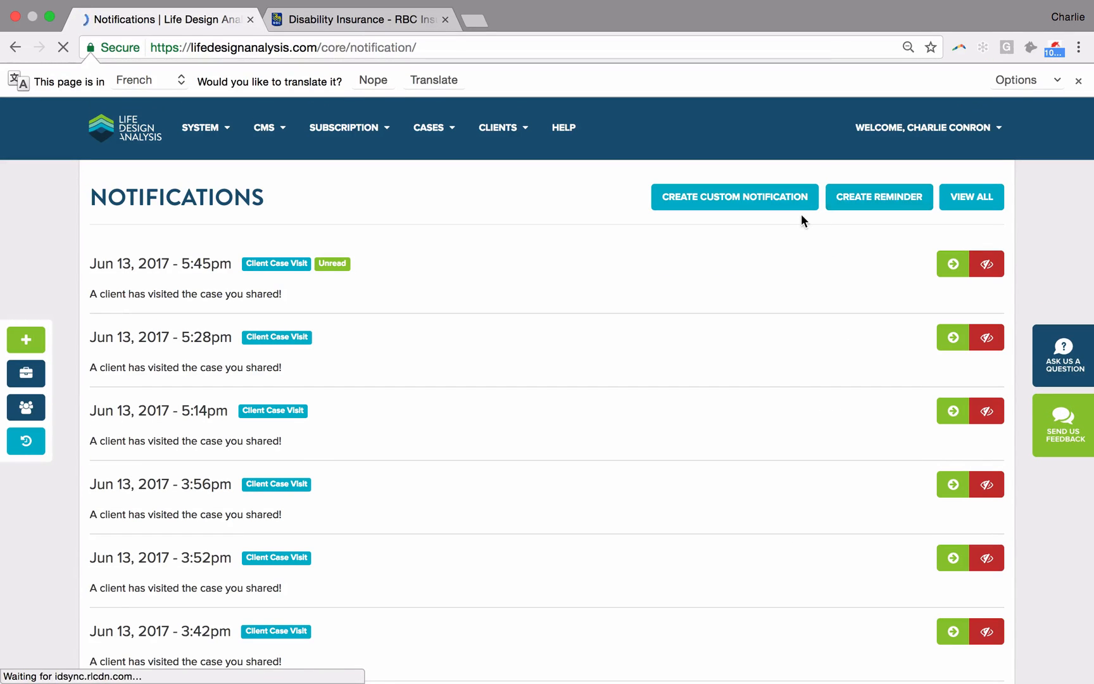
scroll(244, 306, "down", 2)
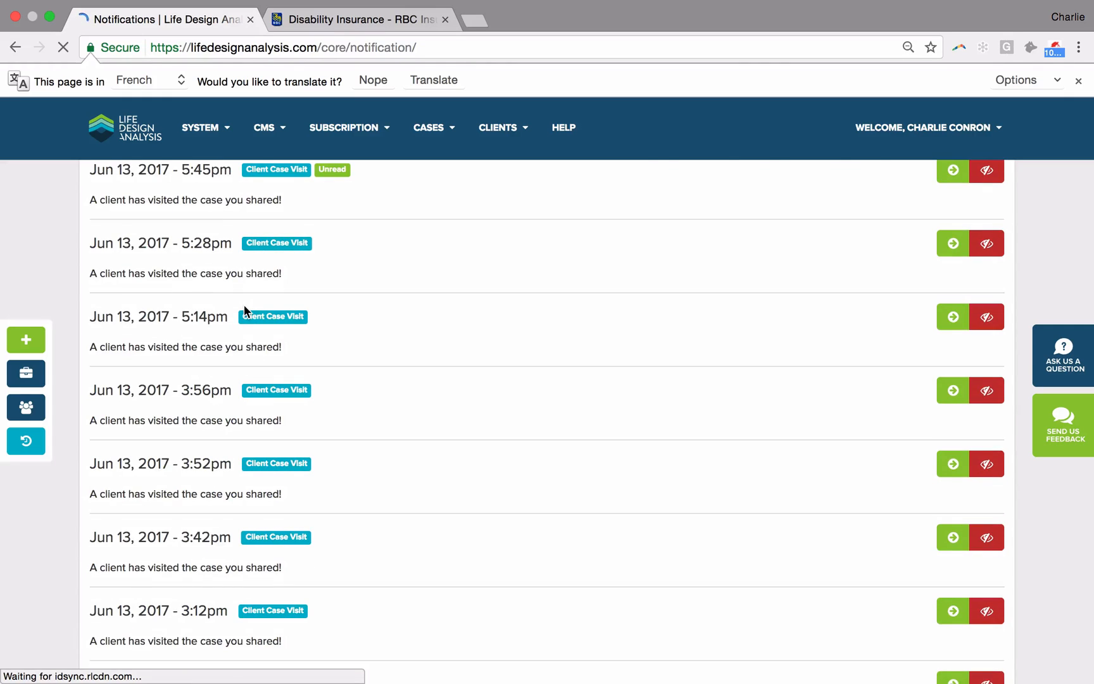
scroll(245, 306, "up", 2)
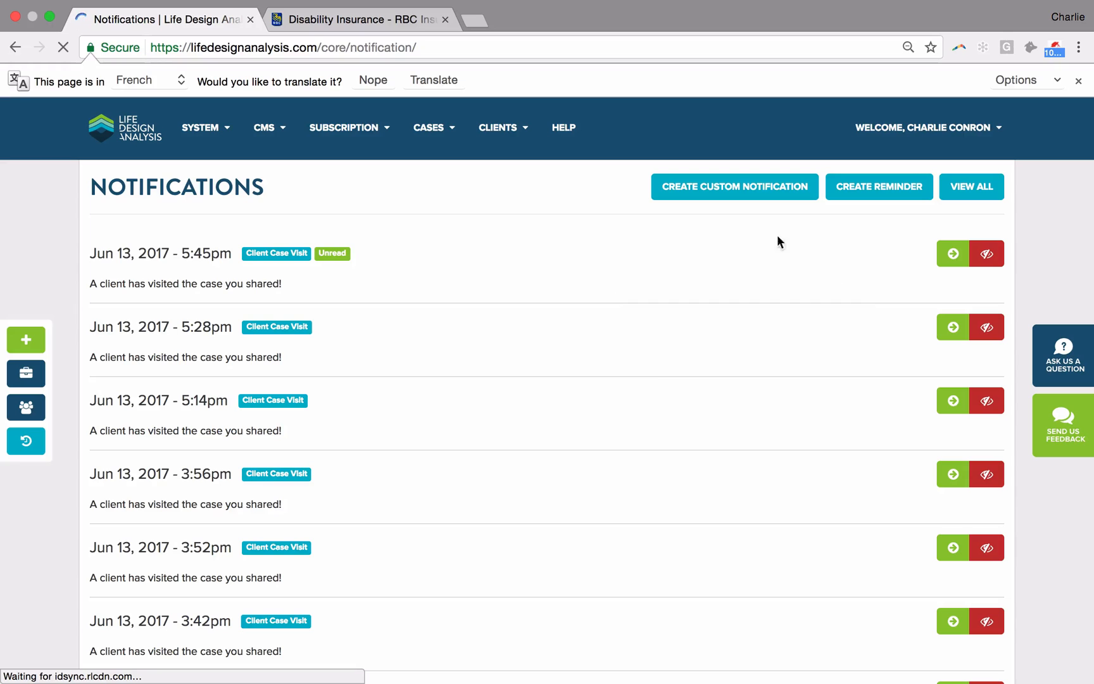
Step: Review the URL, schedule date and message fields of a new reminder, and return to the dashboard without creating it
left_click(874, 200)
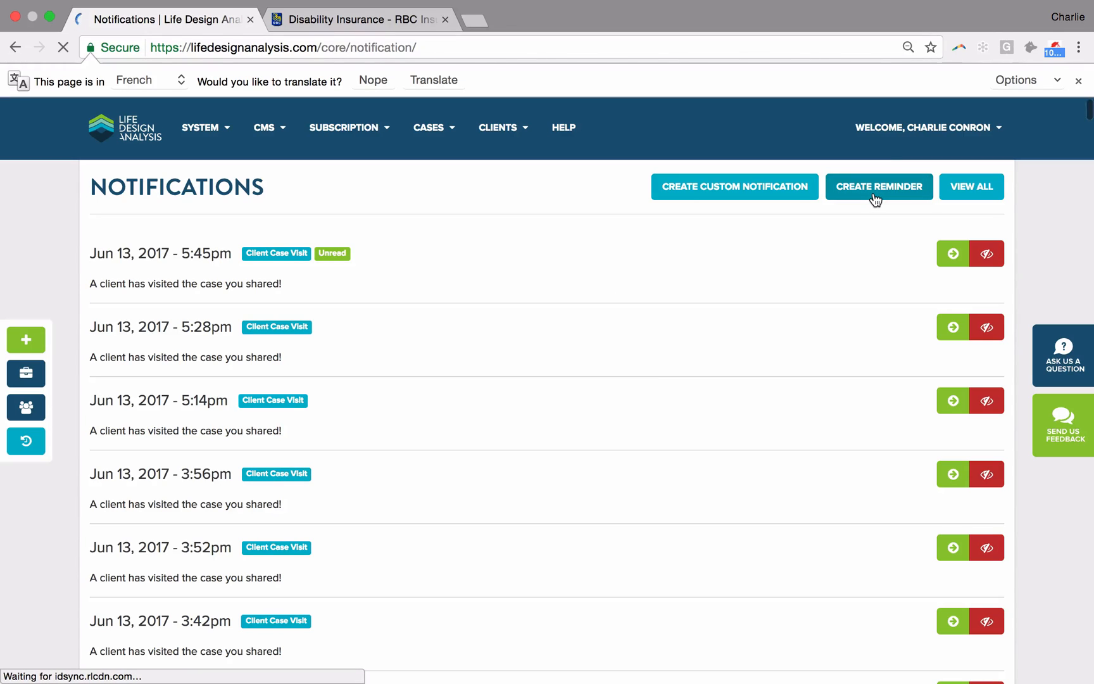
left_click(198, 266)
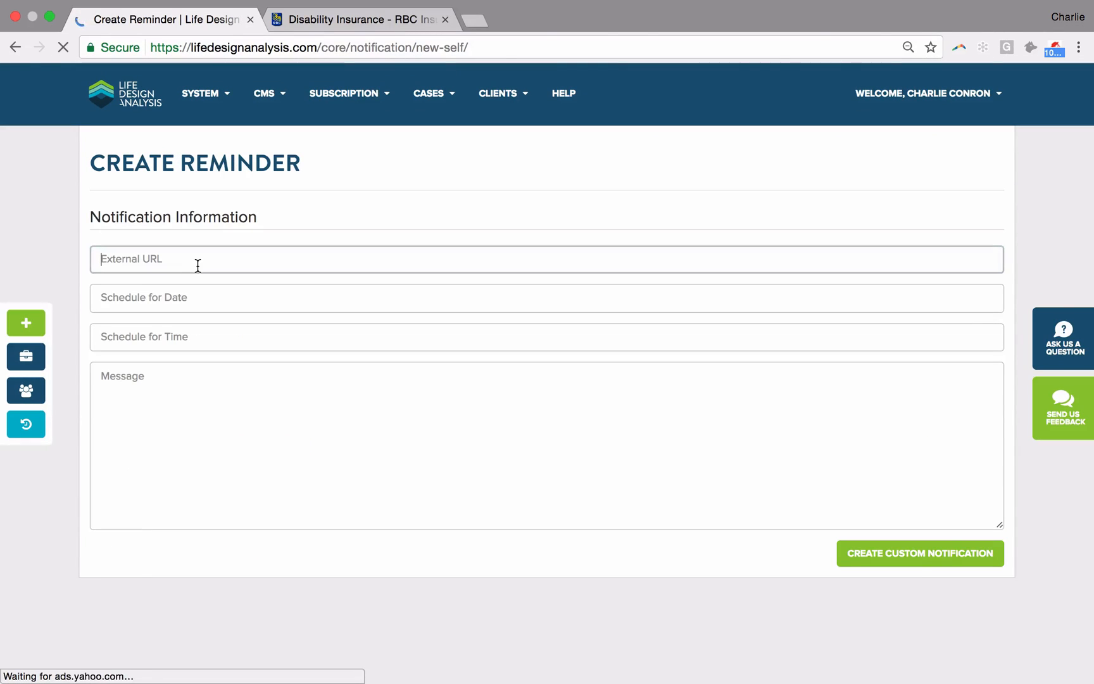
left_click(240, 300)
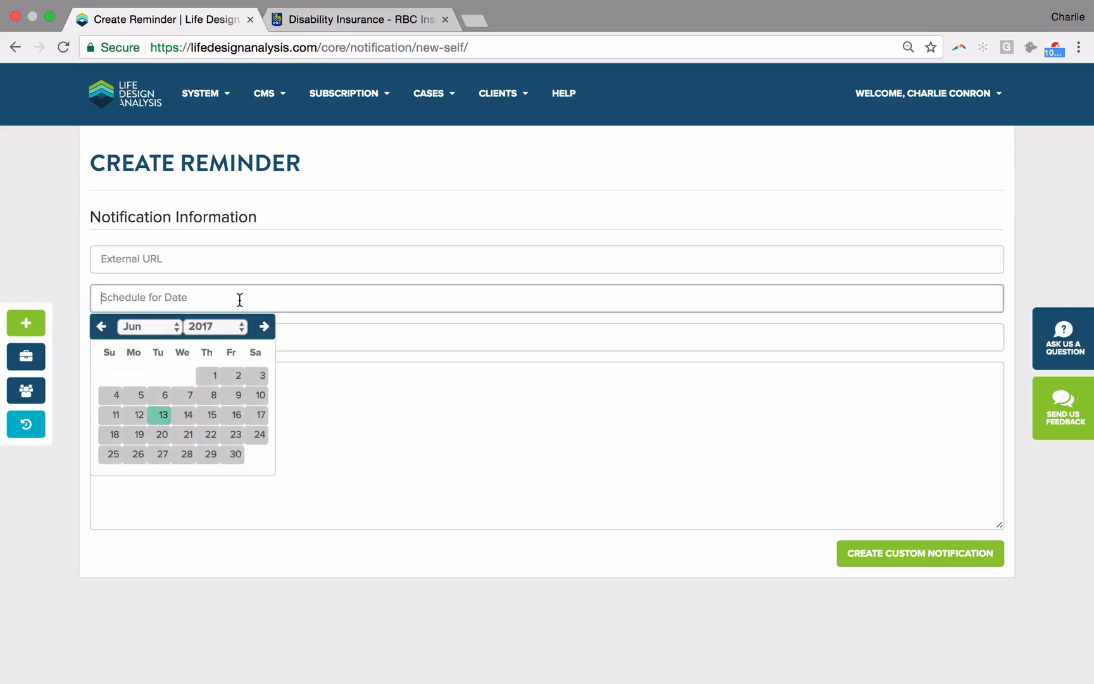
left_click(240, 300)
left_click(362, 371)
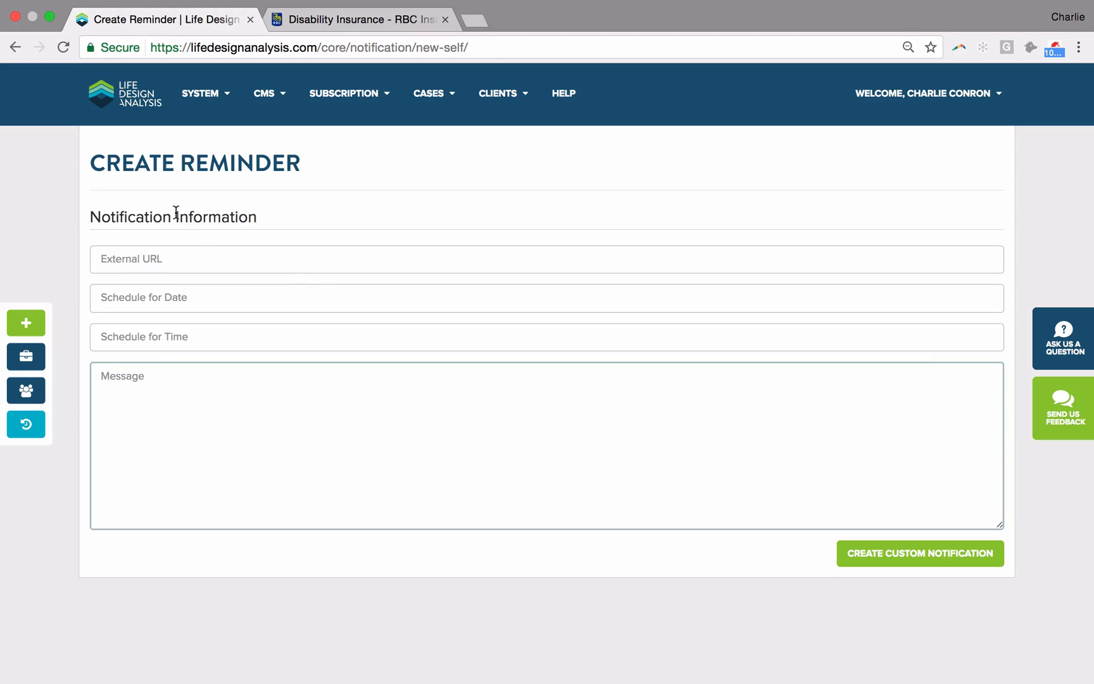
left_click(14, 48)
left_click(120, 94)
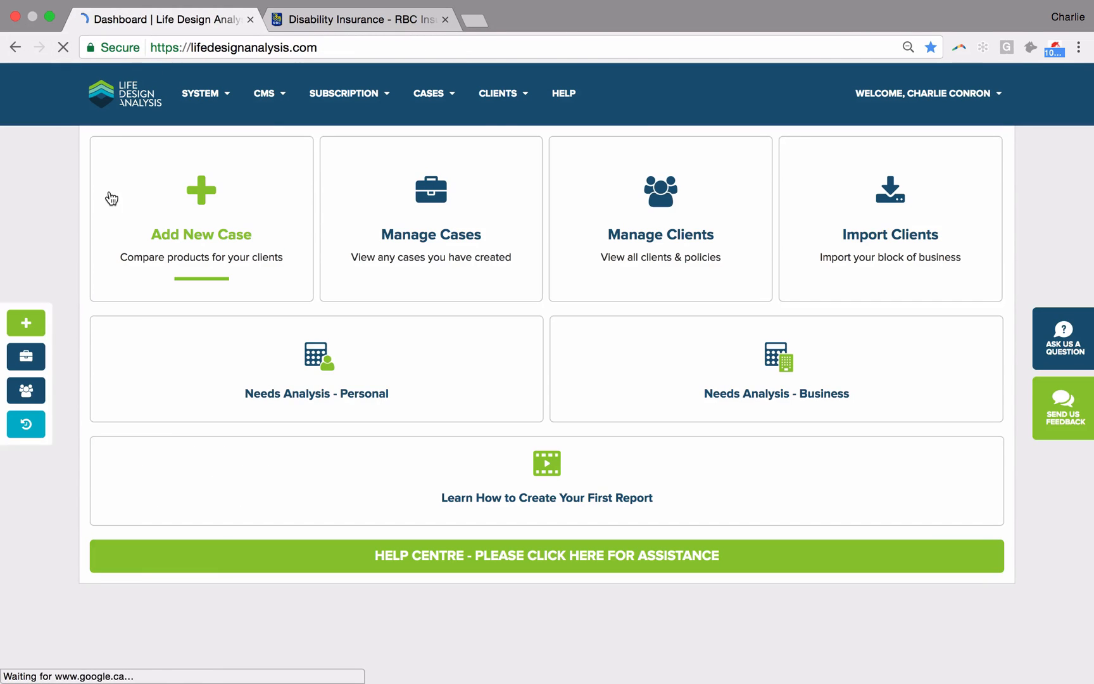